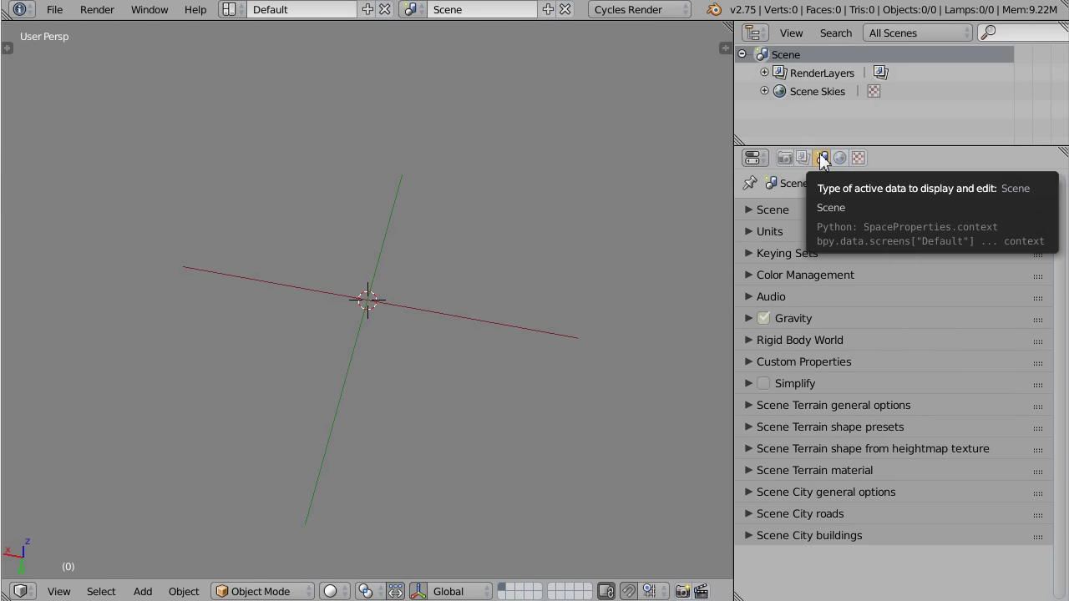
Expand the Scene Terrain general options and shape presets, and generate an Eroded mountains terrain with the existing values
click(751, 405)
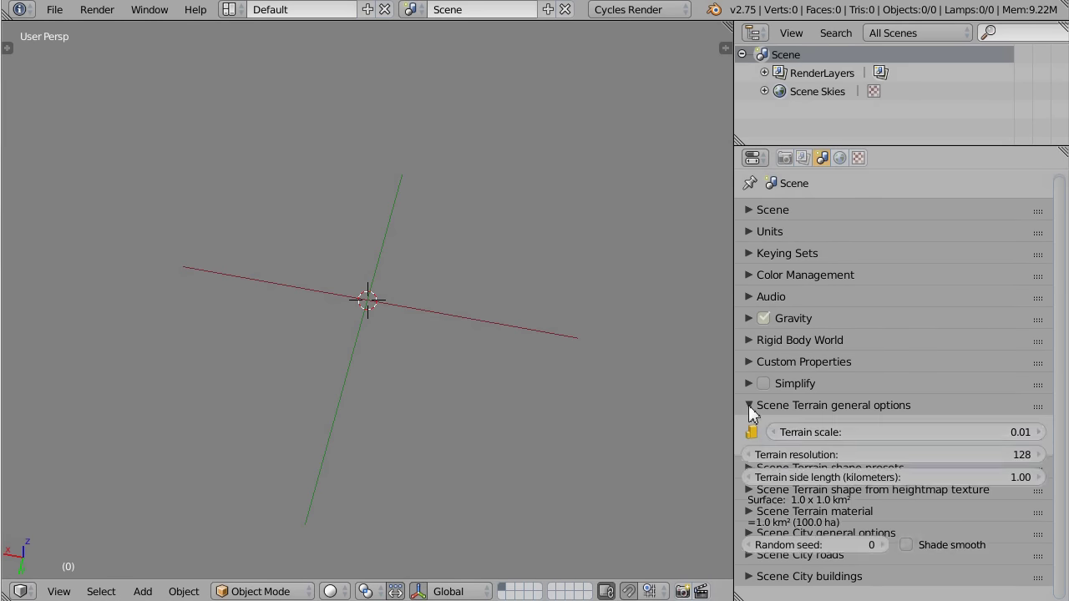
scroll(943, 427, down, 3)
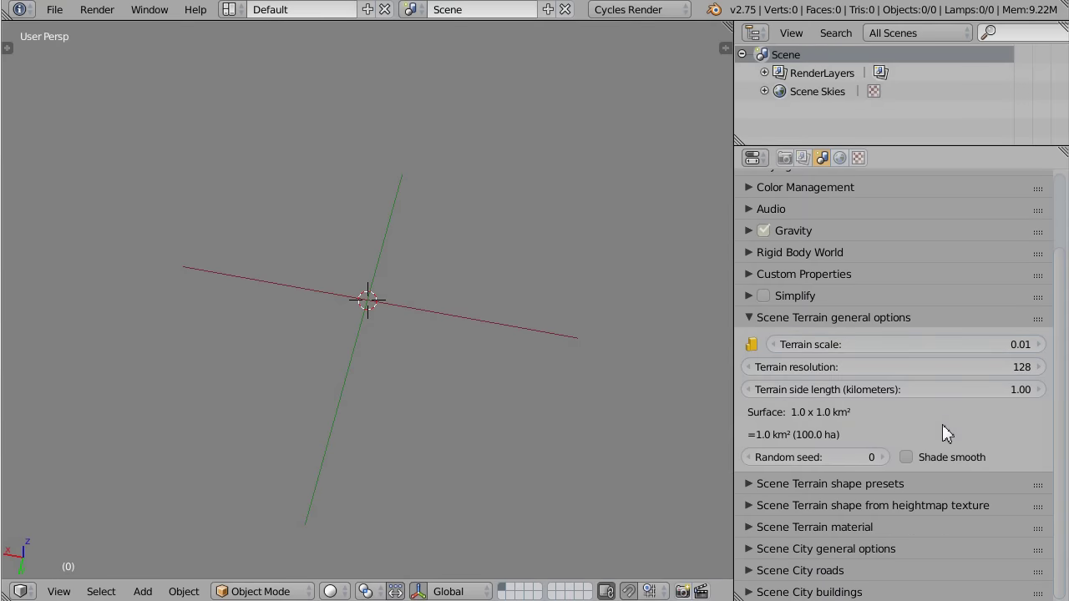
click(754, 486)
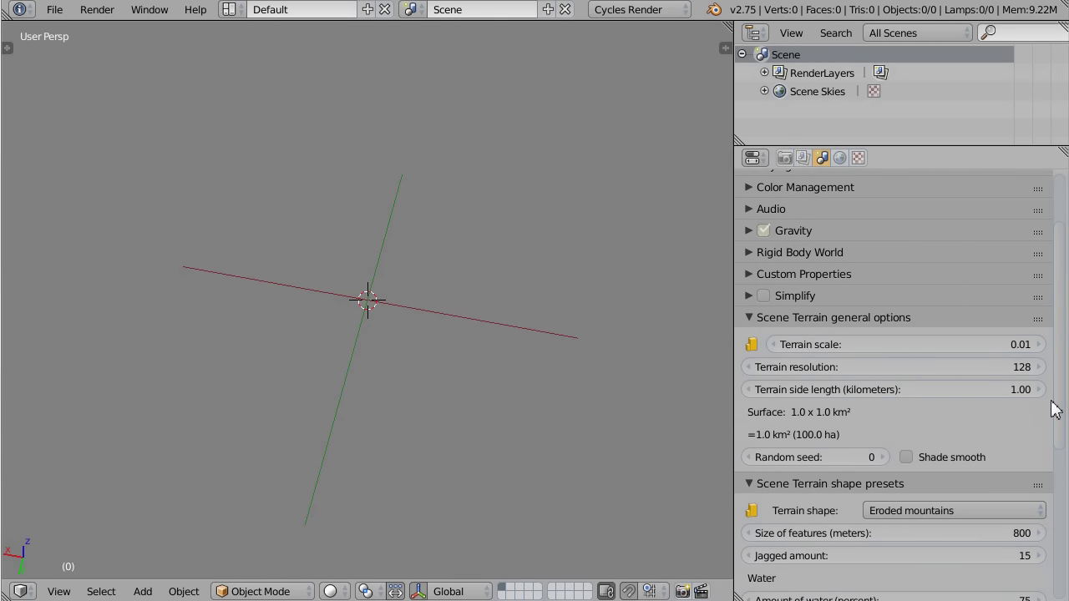
drag(1060, 382, 1050, 508)
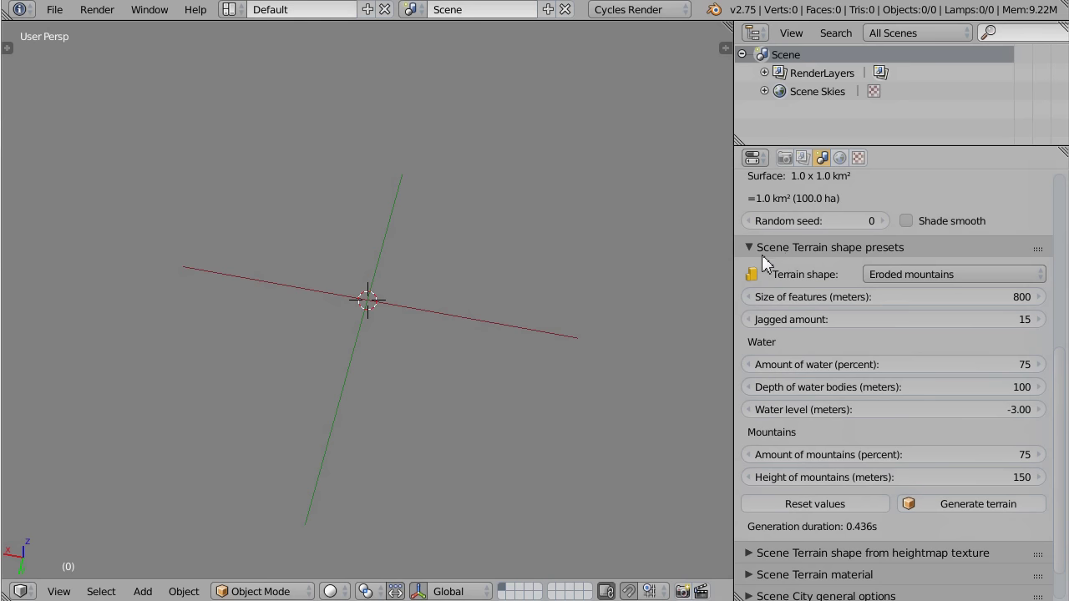
click(998, 504)
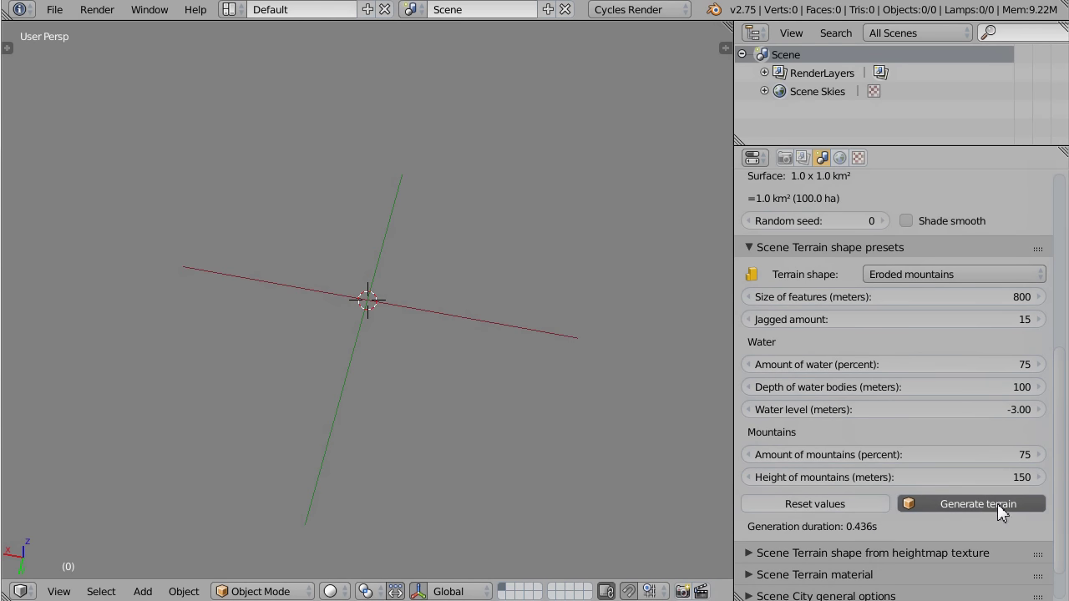
middle_drag(582, 500, 429, 425)
scroll(556, 351, up, 5)
scroll(565, 370, down, 5)
middle_drag(597, 370, 472, 344)
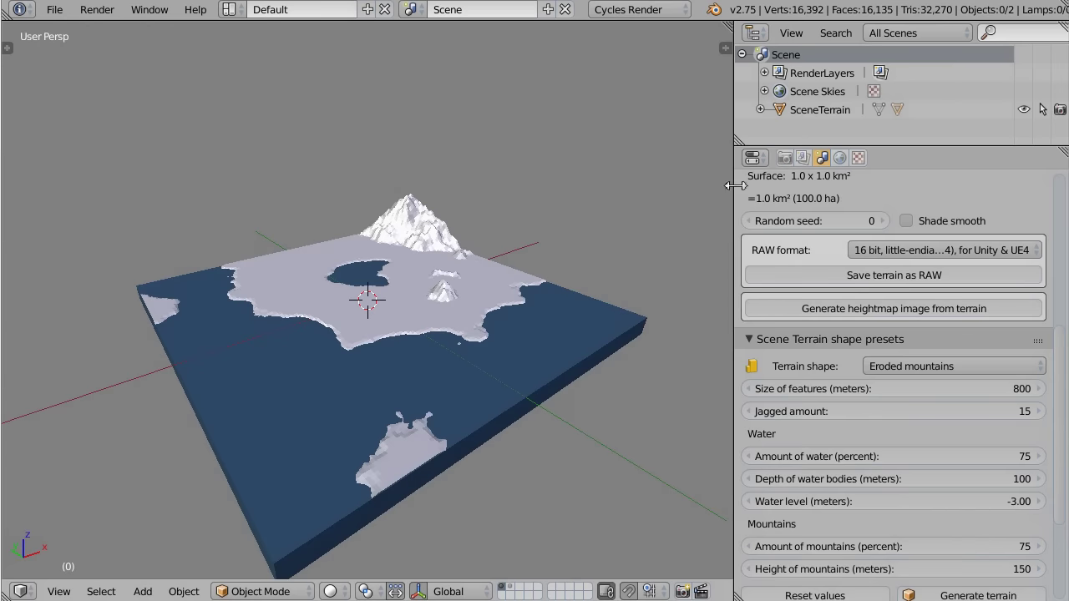
Select the SceneTerrain object and its water volume child in the outliner to inspect them, and deselect everything
click(770, 110)
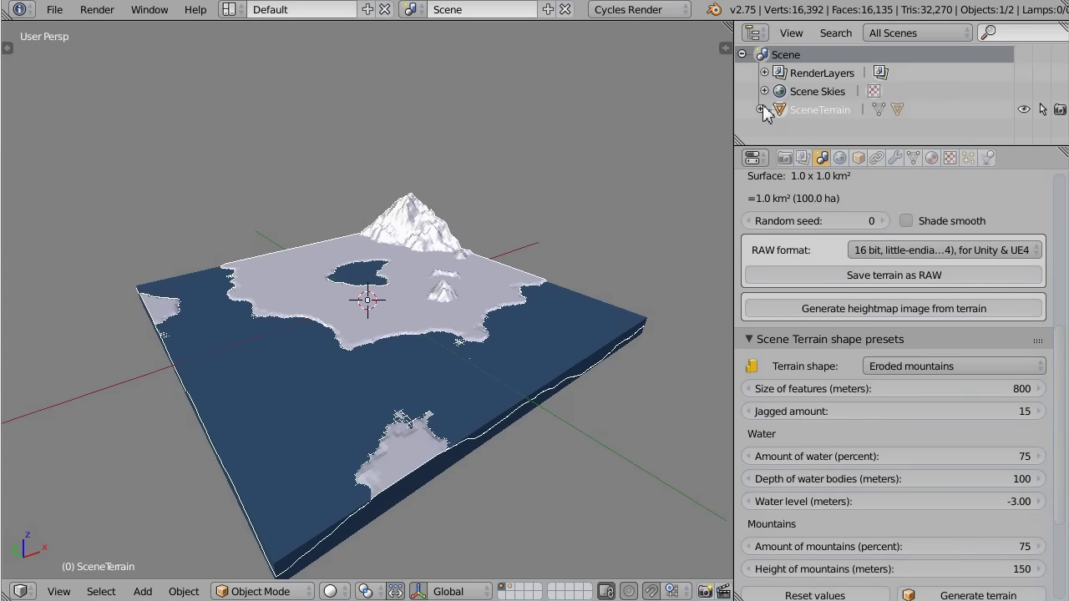
click(762, 111)
scroll(836, 129, down, 1)
click(838, 134)
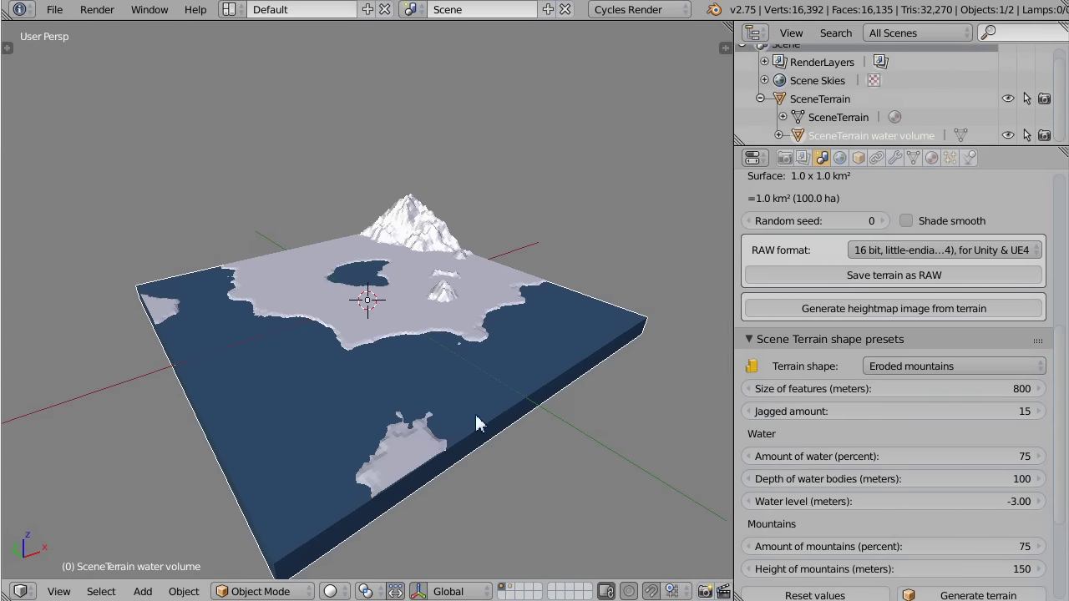
middle_drag(683, 364, 522, 379)
key(a)
scroll(973, 298, up, 2)
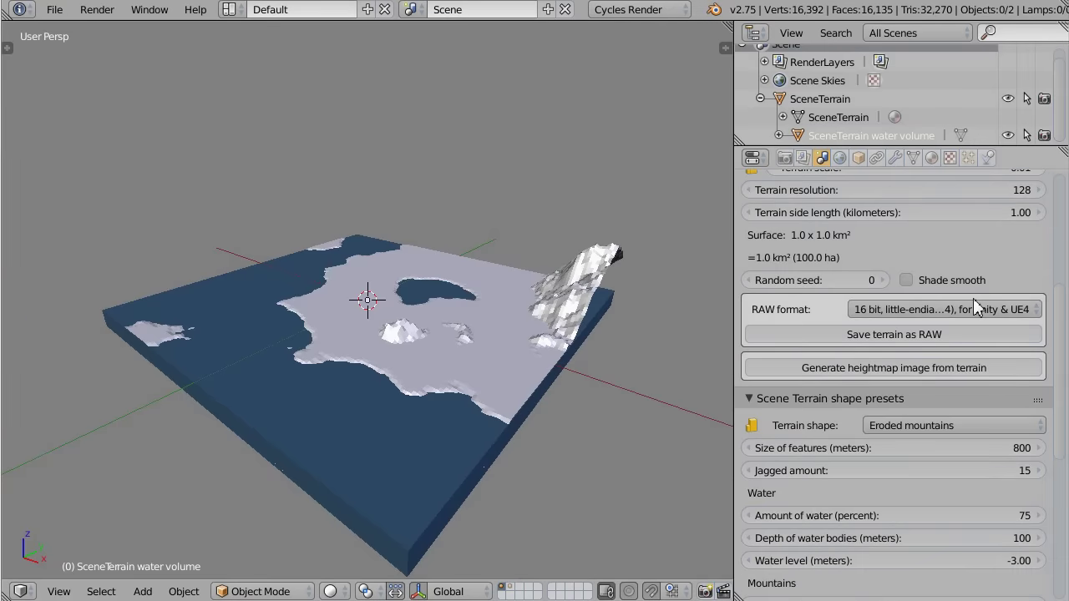
Regenerate the Eroded mountains terrain several times with random seed 0 to get a different landscape
scroll(973, 298, down, 5)
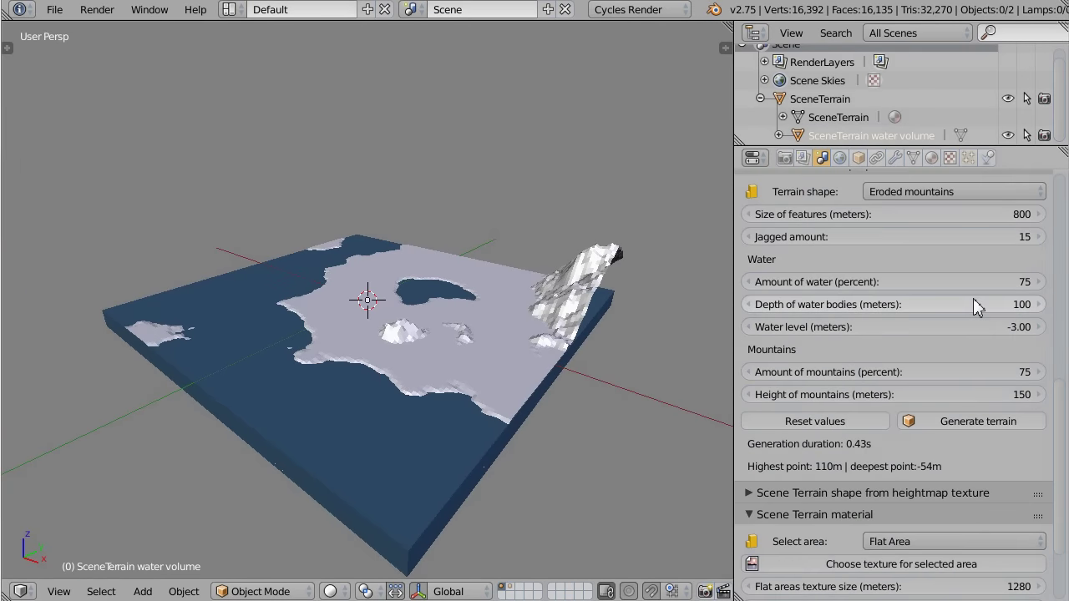
click(1010, 422)
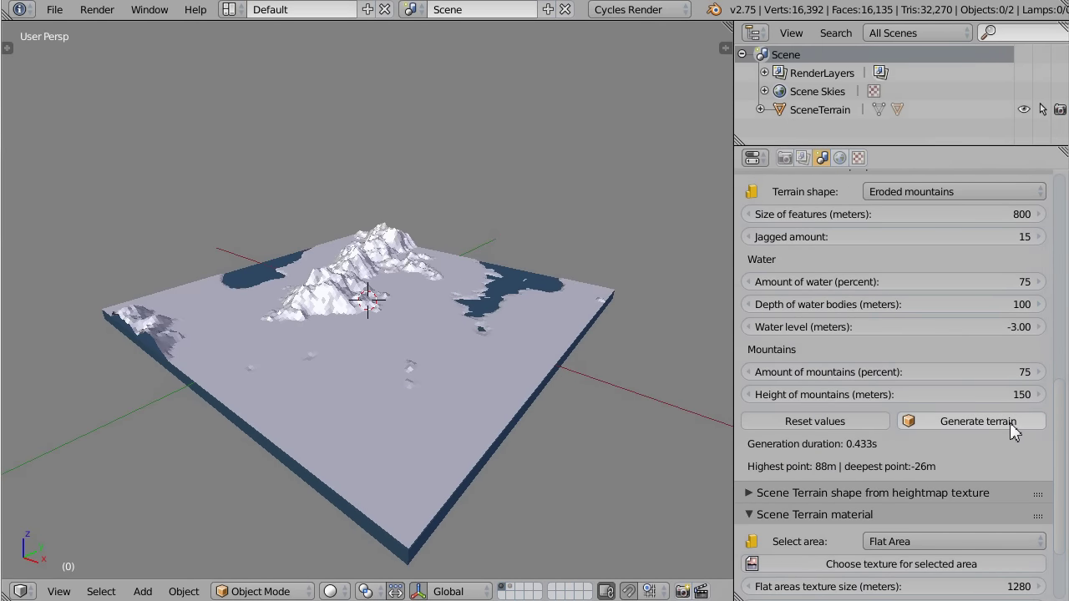
click(1009, 423)
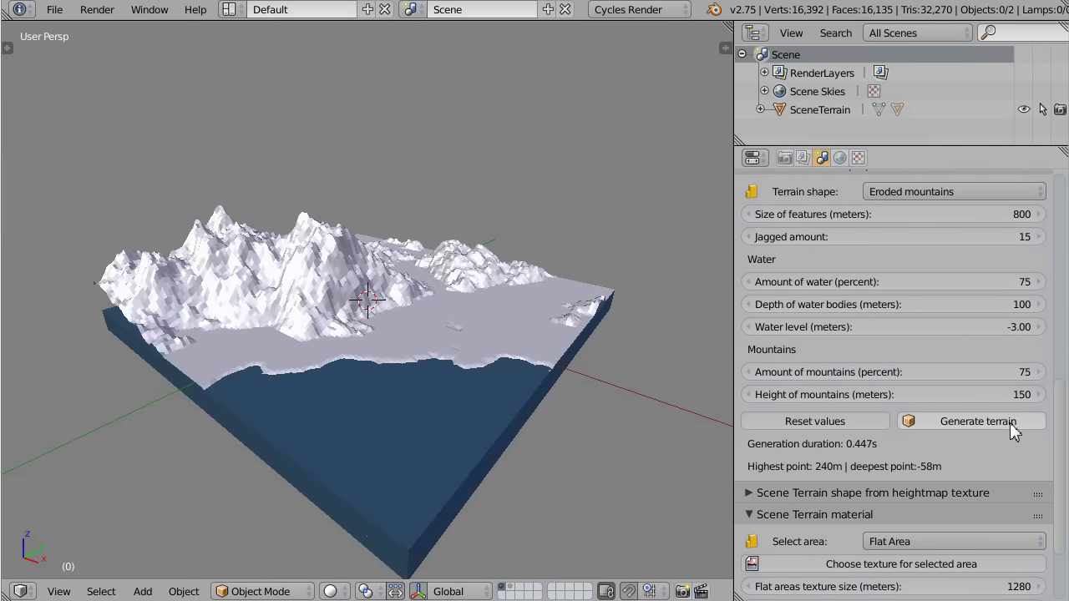
click(1010, 423)
click(1010, 423)
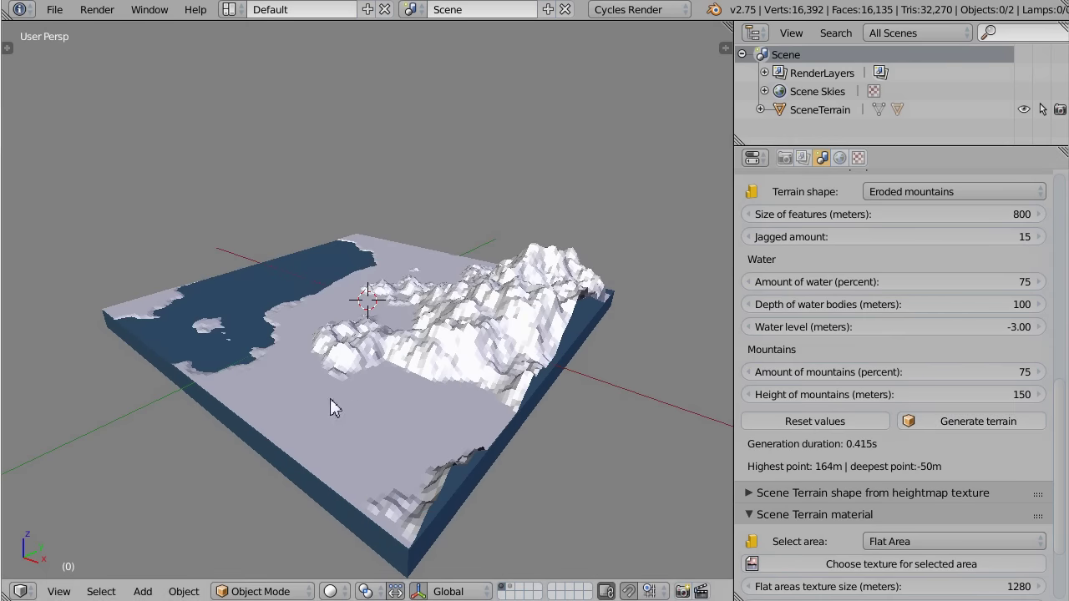
middle_drag(102, 326, 401, 345)
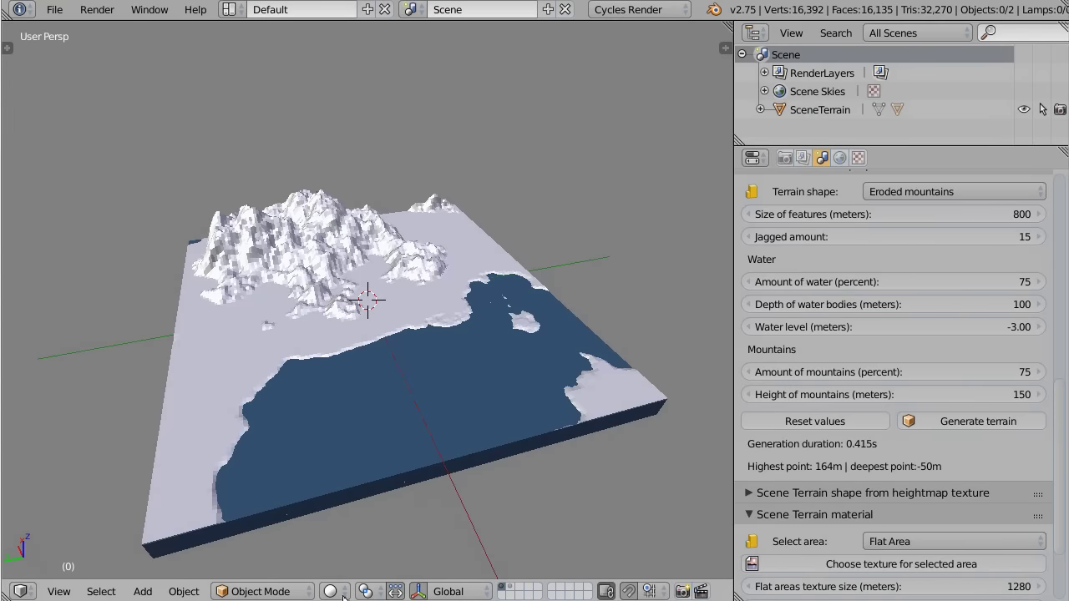
Set the 3D view's shading to Rendered to preview the terrain in Cycles
click(343, 594)
click(408, 472)
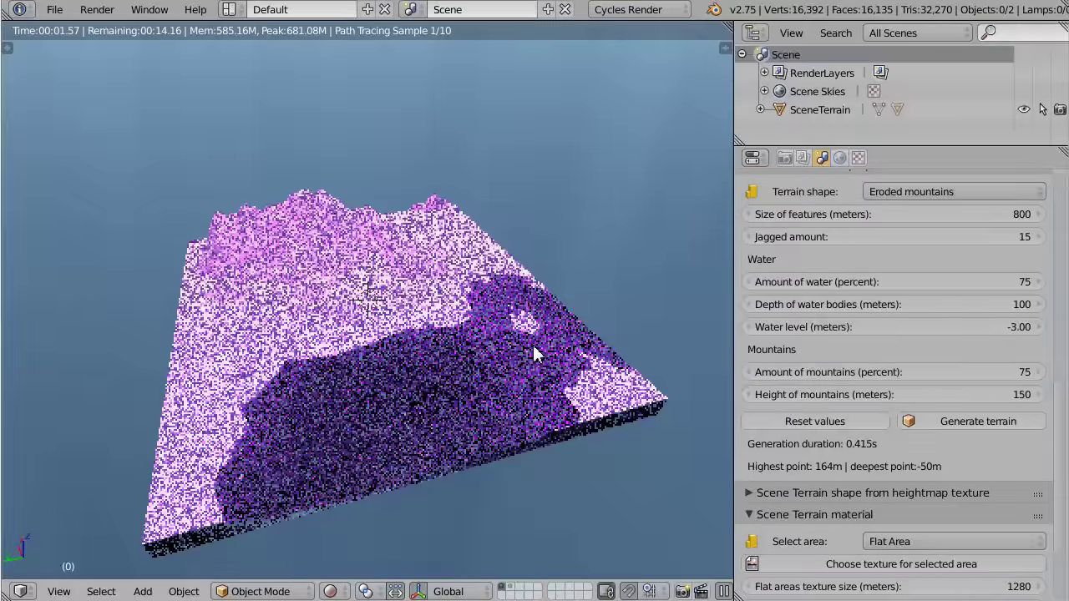
scroll(513, 380, down, 4)
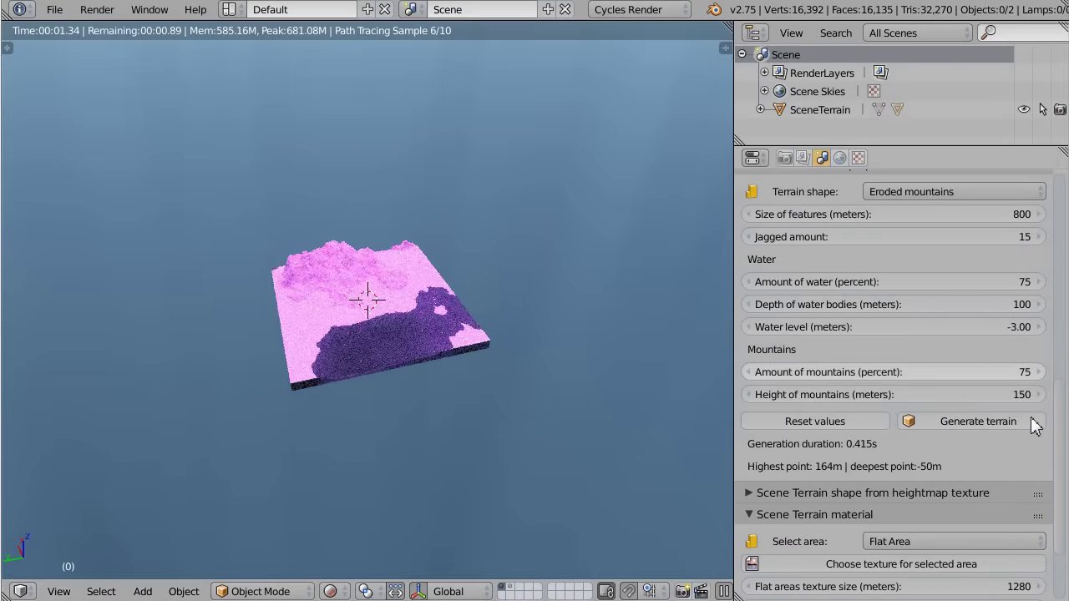
Generate the terrain material with a flat areas texture size of 1280 m and a 20% maximum slope, and examine the rendered result
scroll(1057, 535, down, 3)
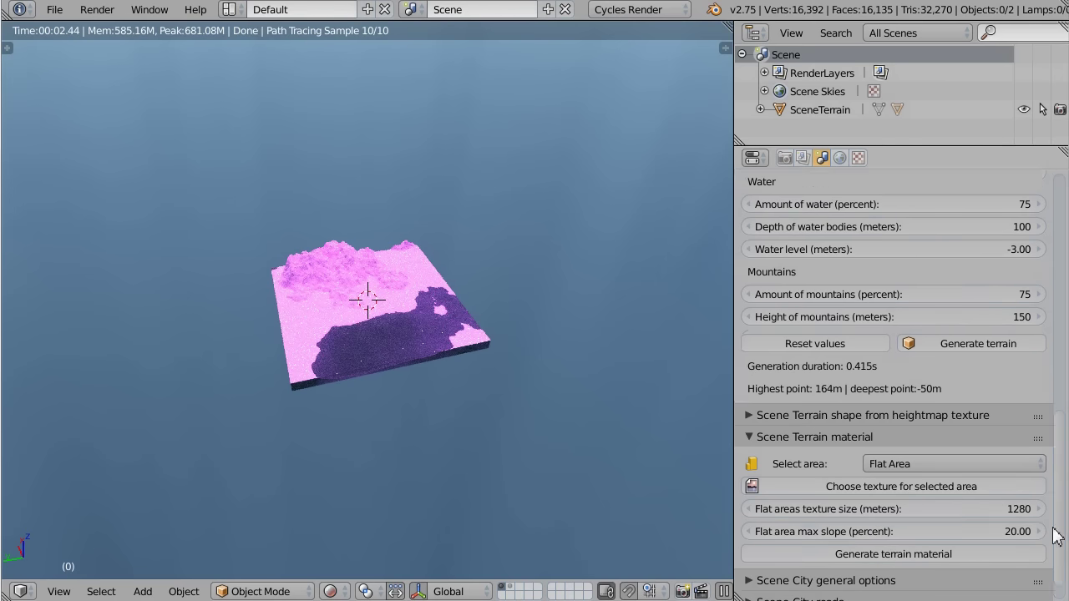
scroll(1057, 534, down, 1)
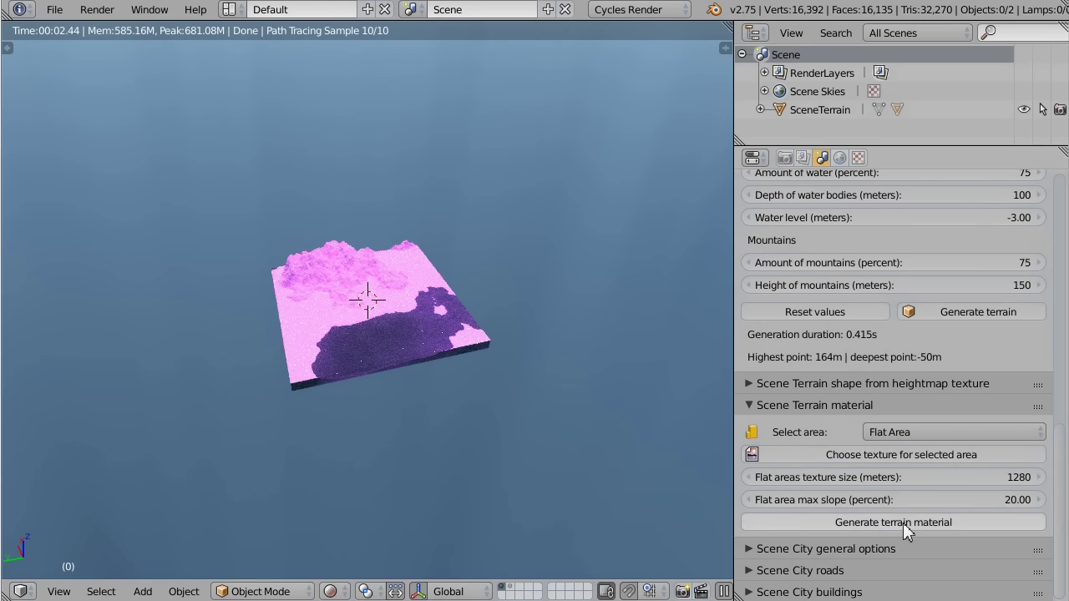
click(966, 525)
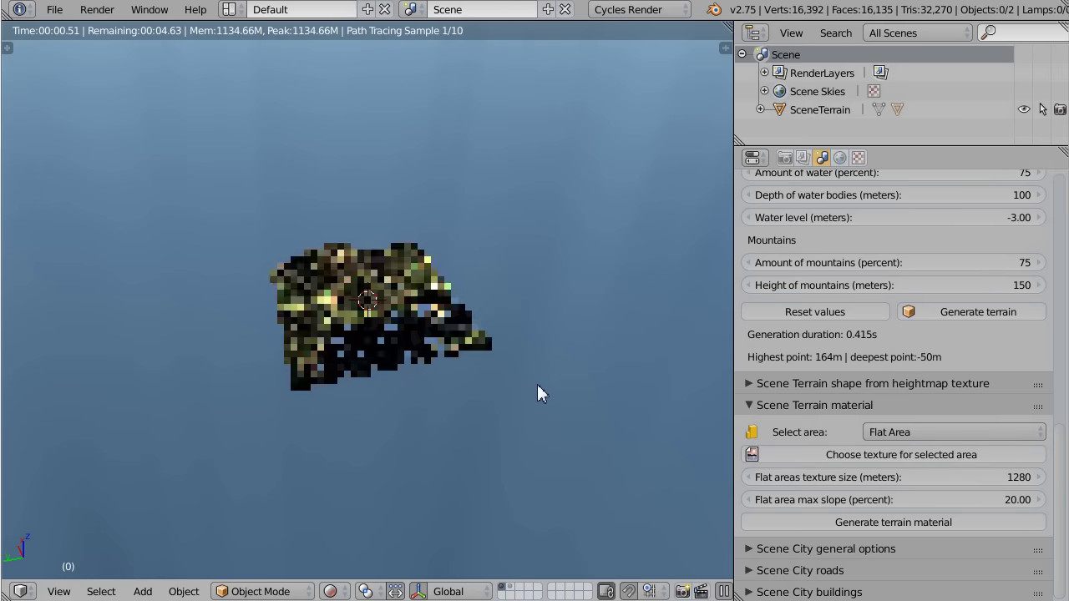
scroll(480, 358, up, 5)
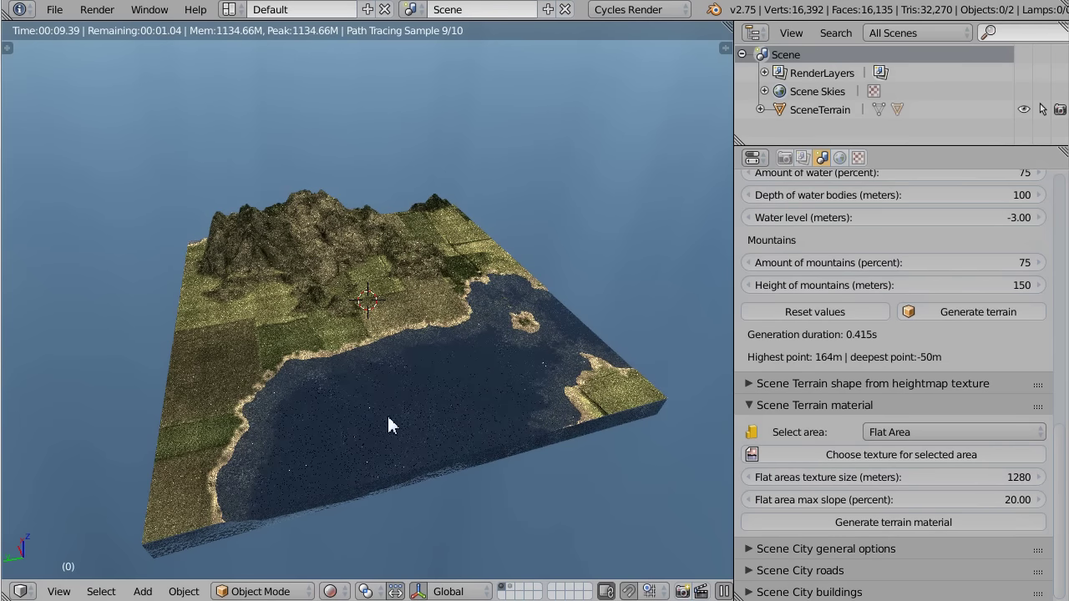
middle_drag(499, 470, 422, 445)
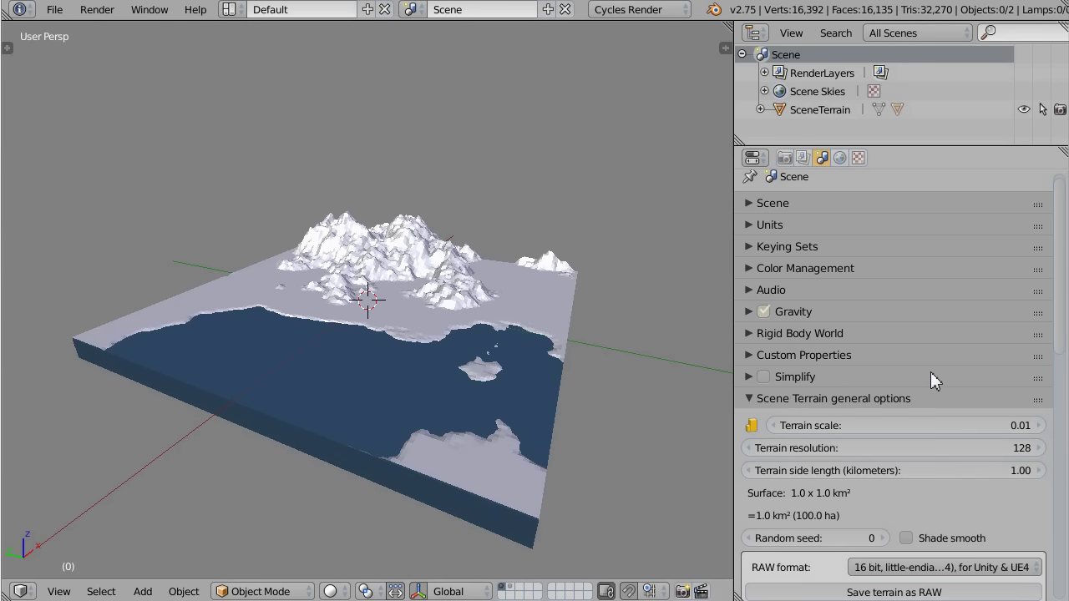
Generate further random variations of the Eroded mountains terrain with the random seed kept at 0
drag(1060, 344, 1066, 456)
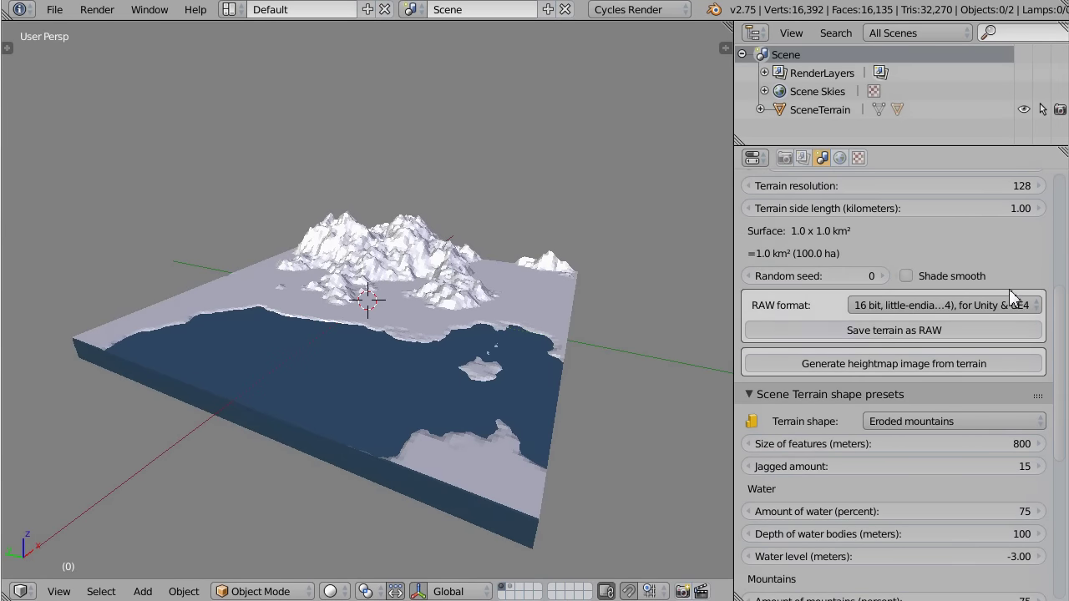
drag(1062, 305, 1063, 354)
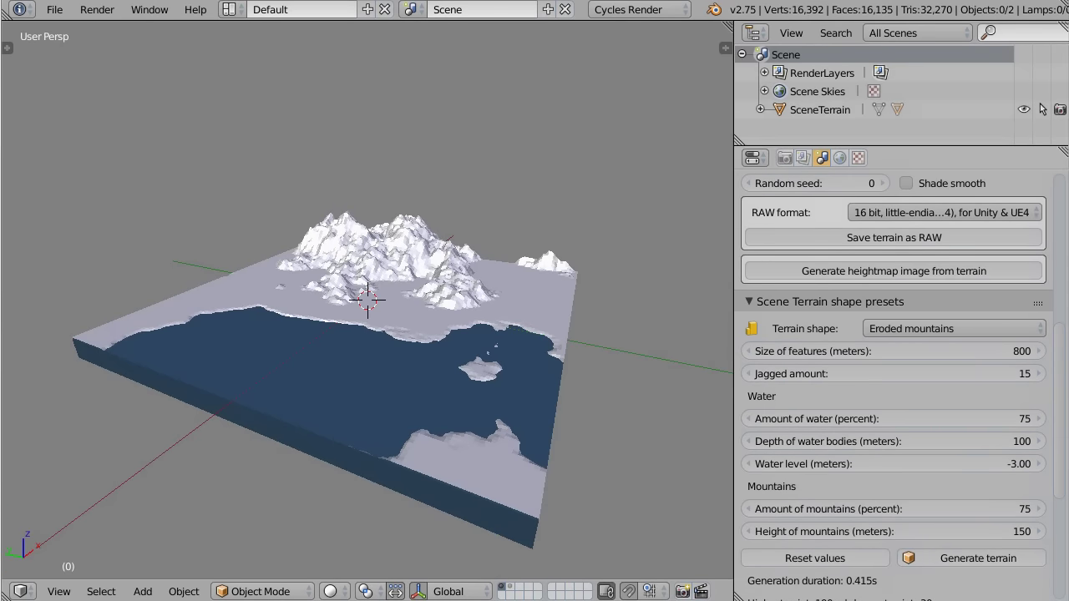
click(990, 568)
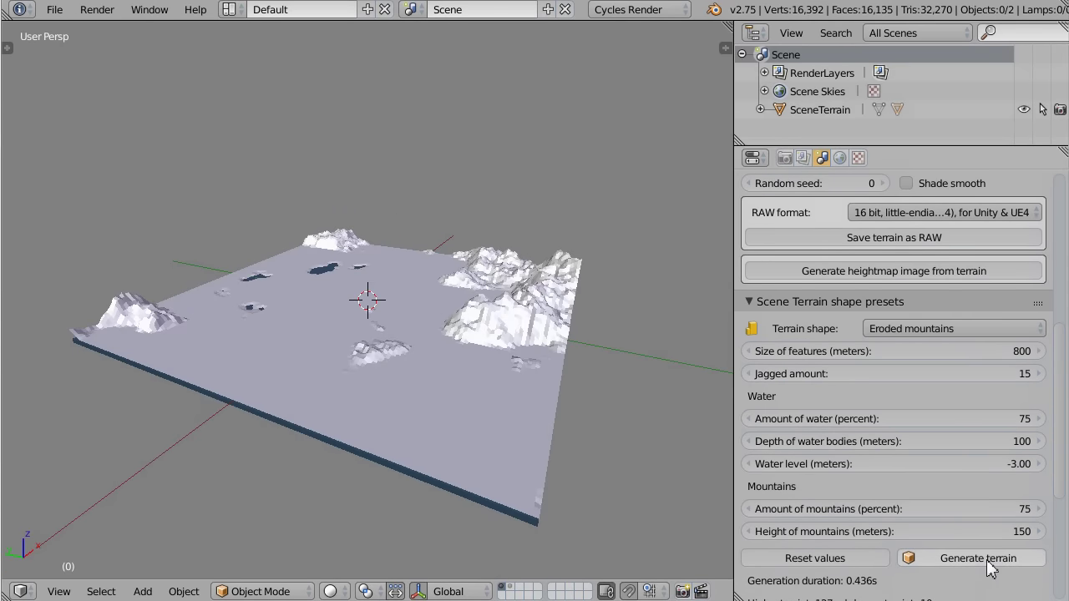
click(991, 568)
click(991, 568)
click(991, 568)
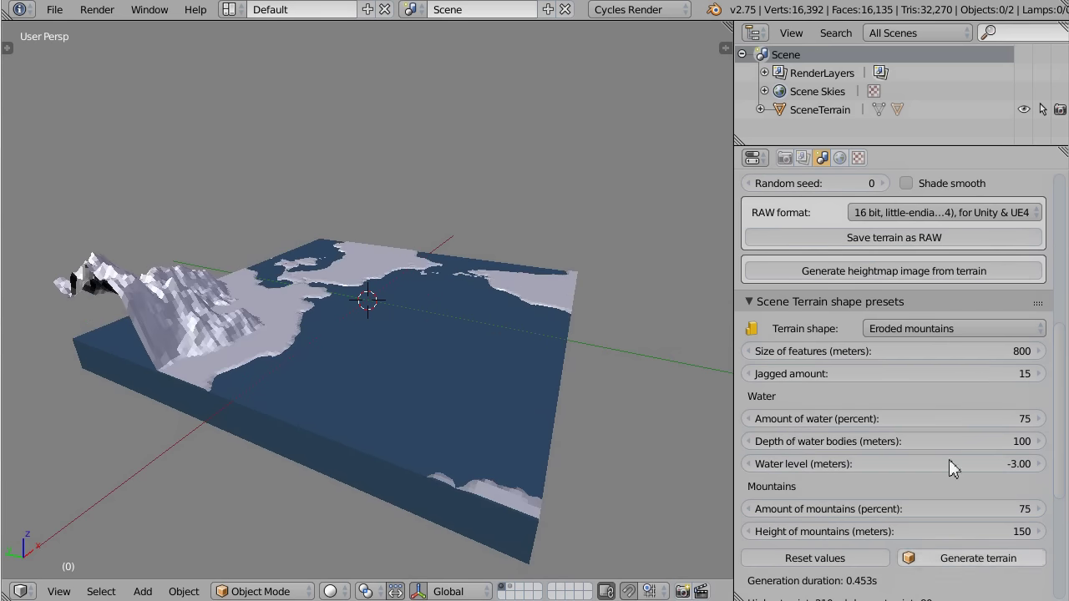
Set the terrain's random seed to 1 and generate the terrain twice to check its repeatability
click(883, 184)
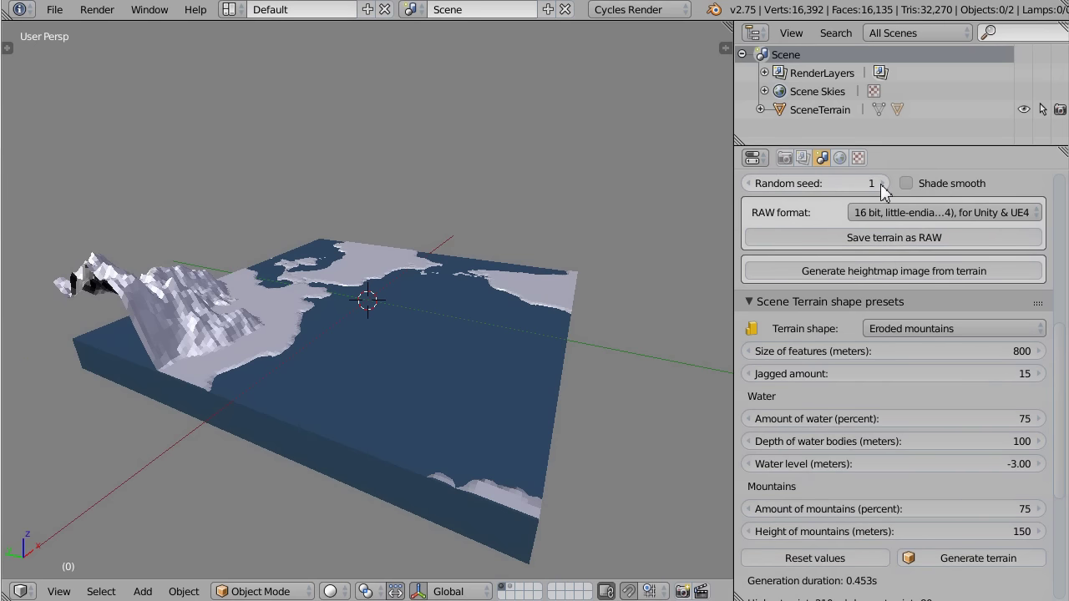
click(1000, 562)
click(1000, 565)
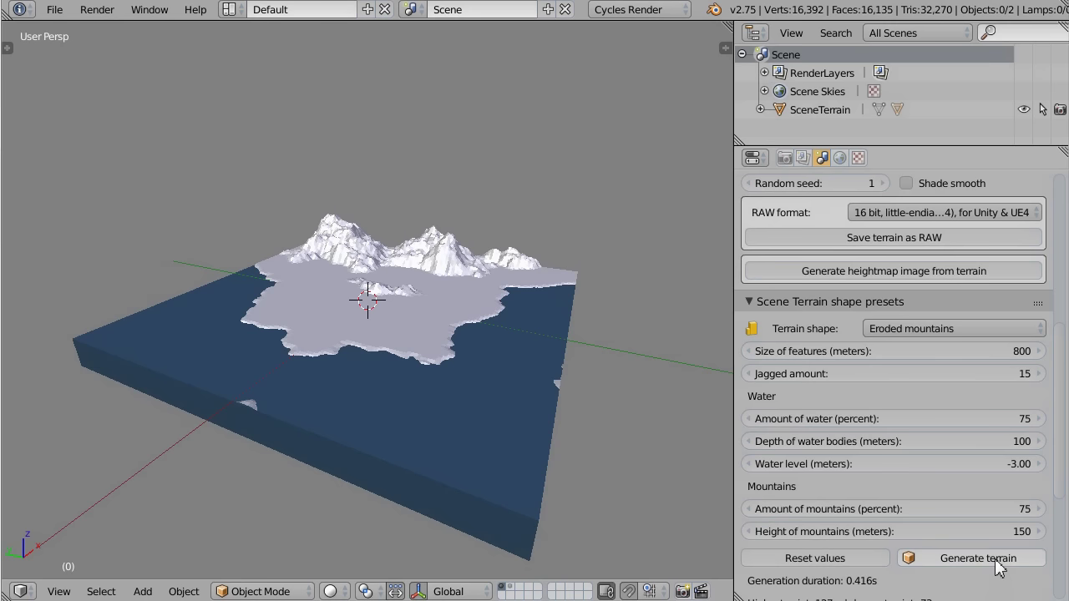
Set the random seed to 2, generate the terrain twice, and examine the landscape from another angle
click(884, 182)
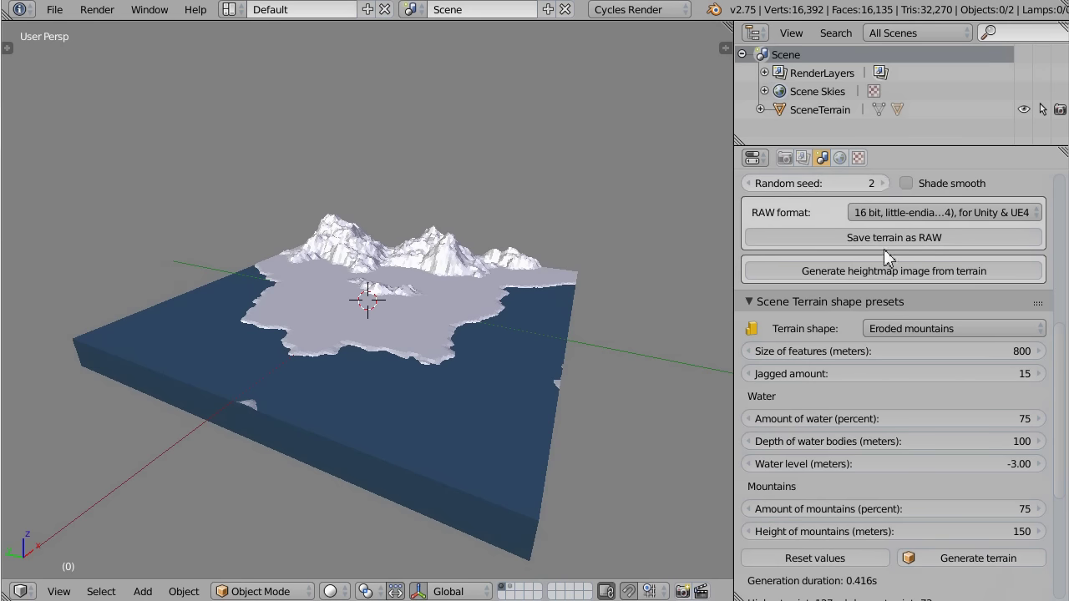
click(962, 566)
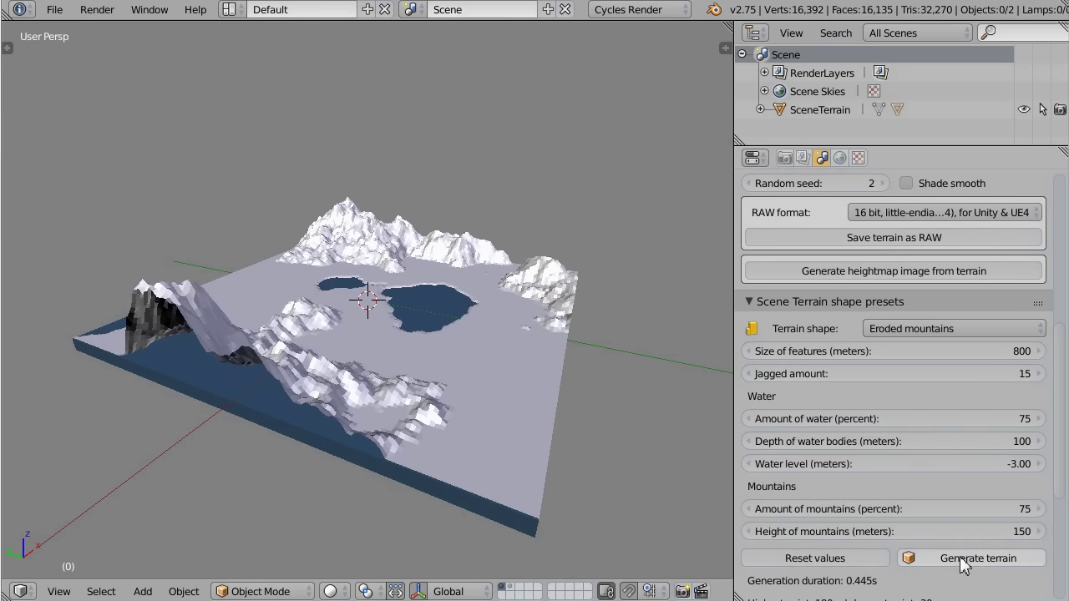
click(962, 564)
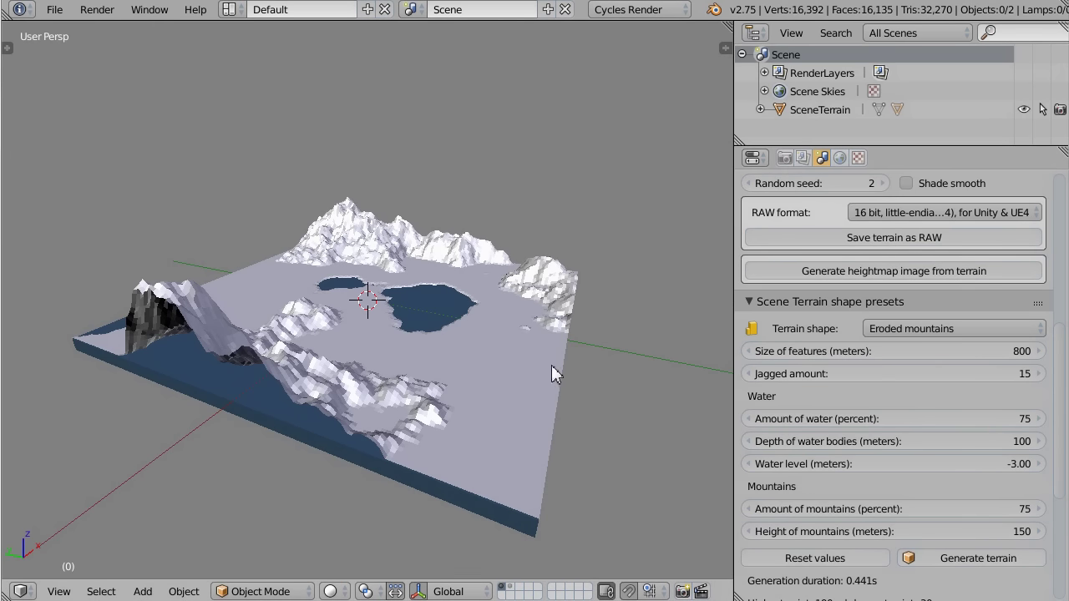
scroll(1016, 348, up, 5)
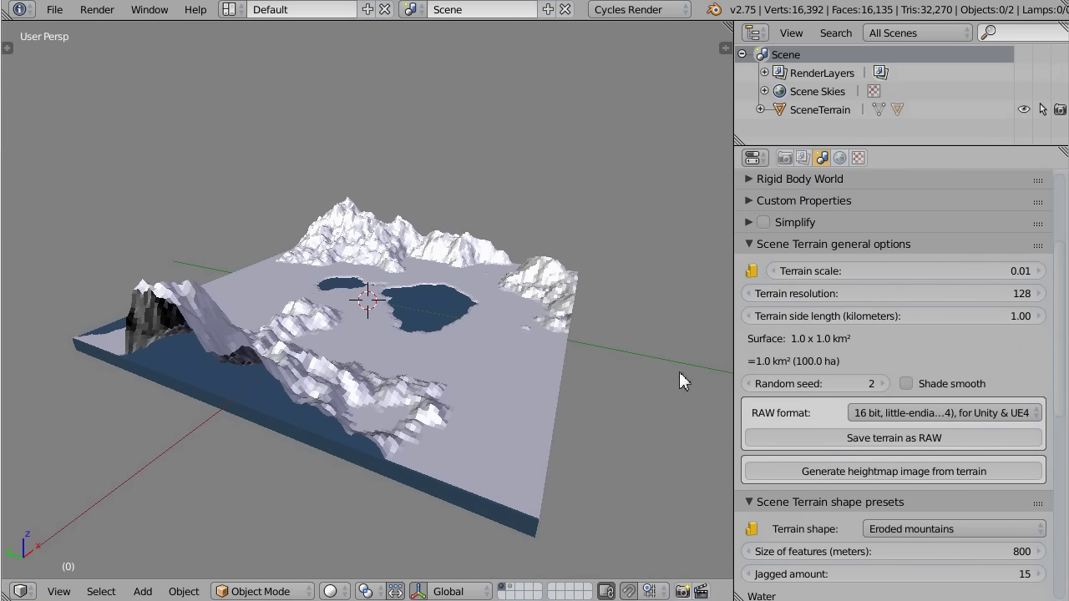
middle_drag(642, 339, 489, 382)
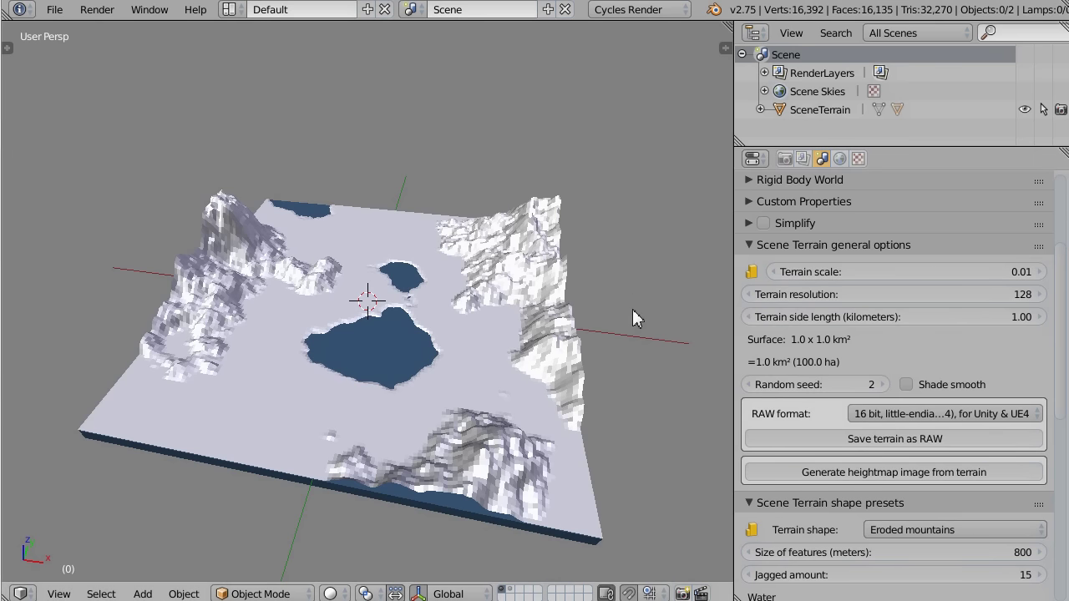
Select the terrain, display its transform and dimension values beside the viewport, and inspect the landscape up close
right_click(492, 337)
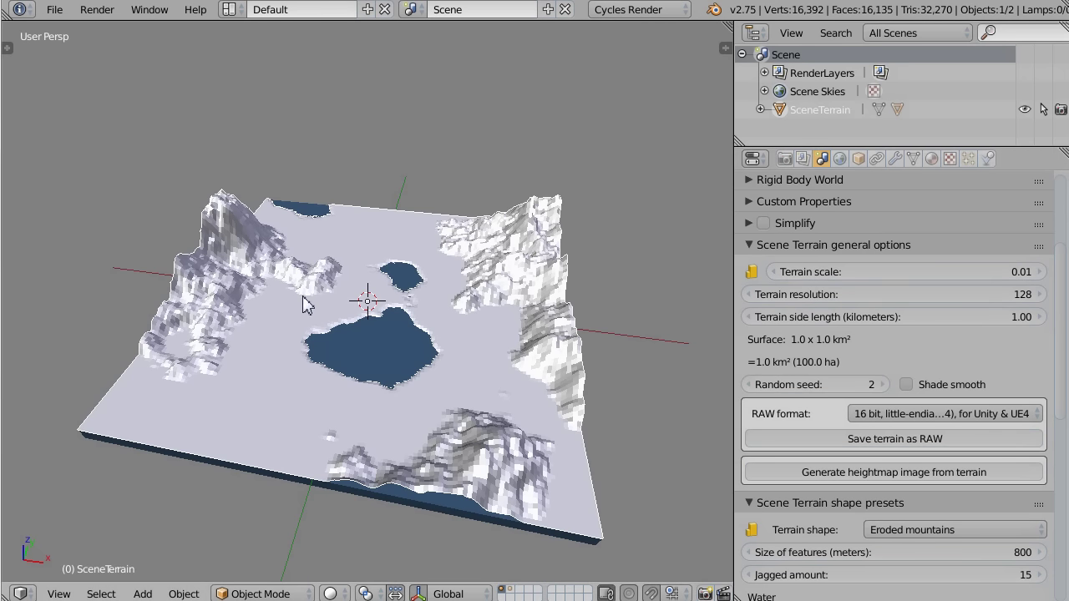
key(n)
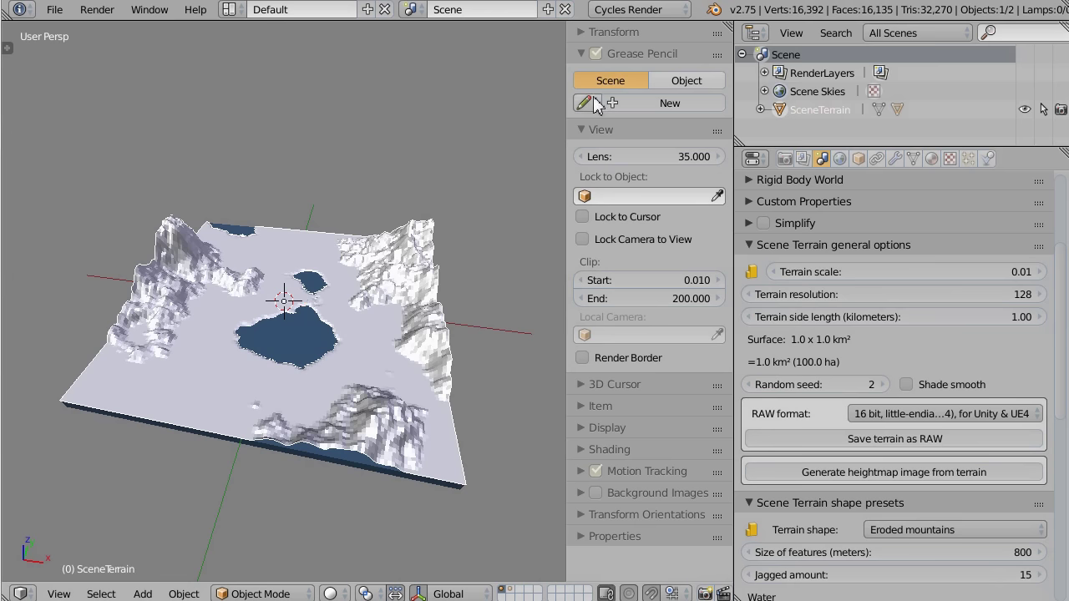
click(585, 54)
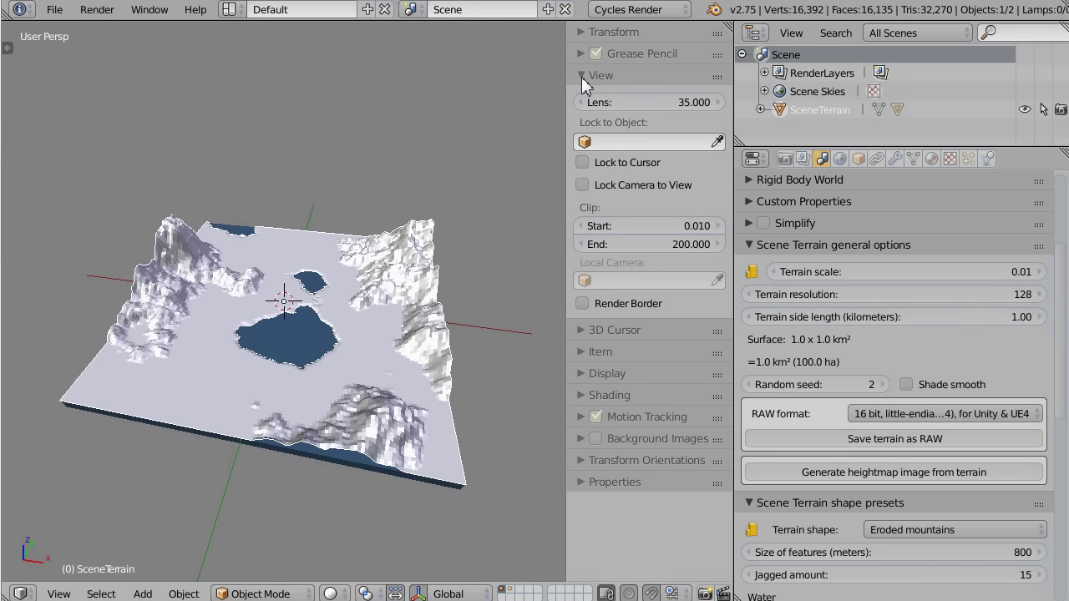
click(584, 34)
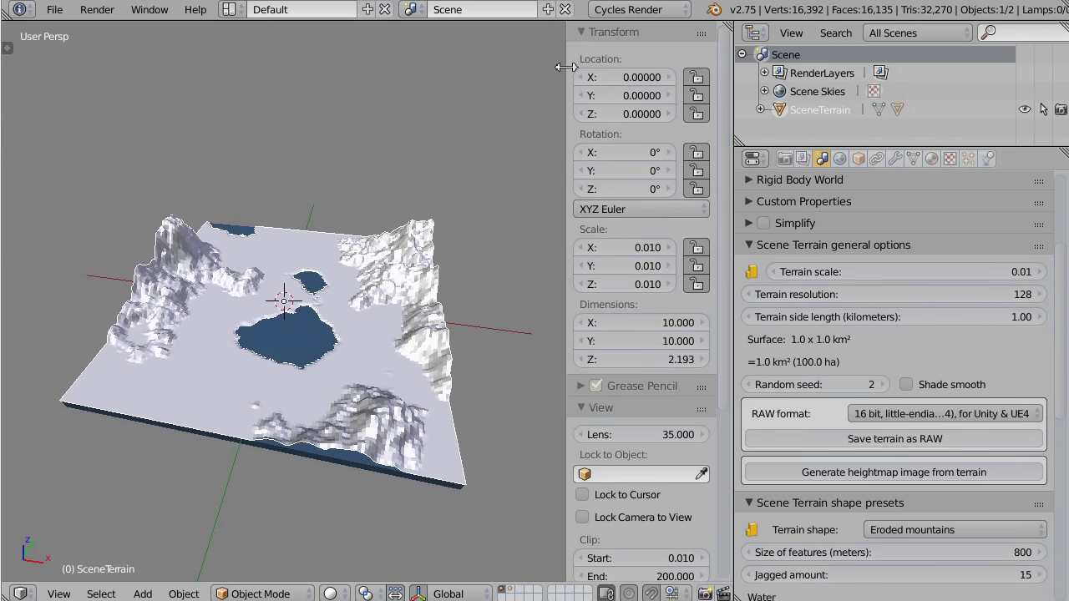
drag(567, 67, 545, 66)
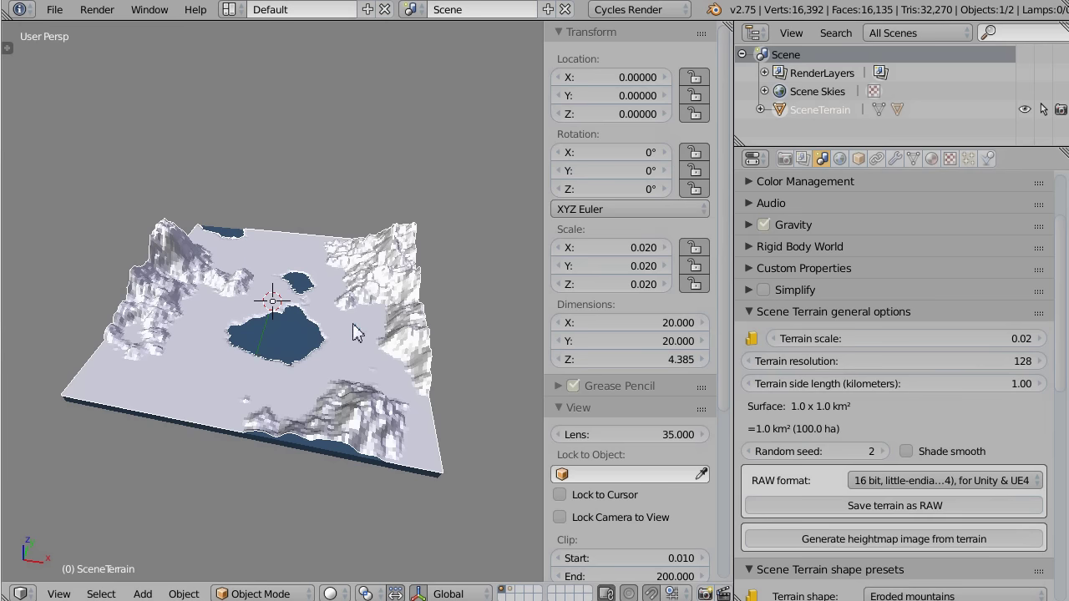
scroll(296, 386, up, 5)
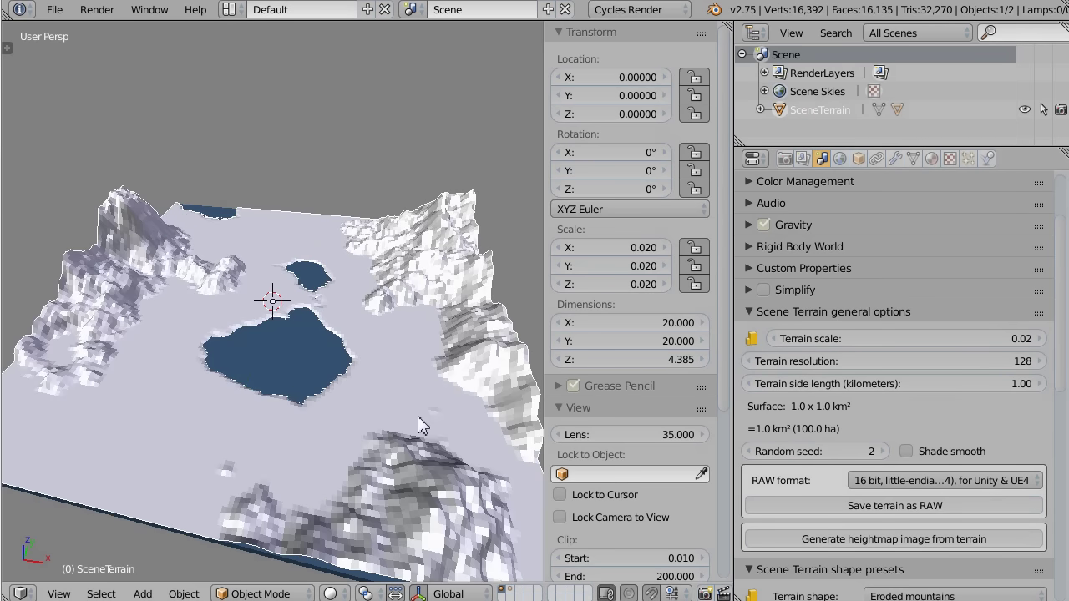
middle_drag(327, 376, 309, 368)
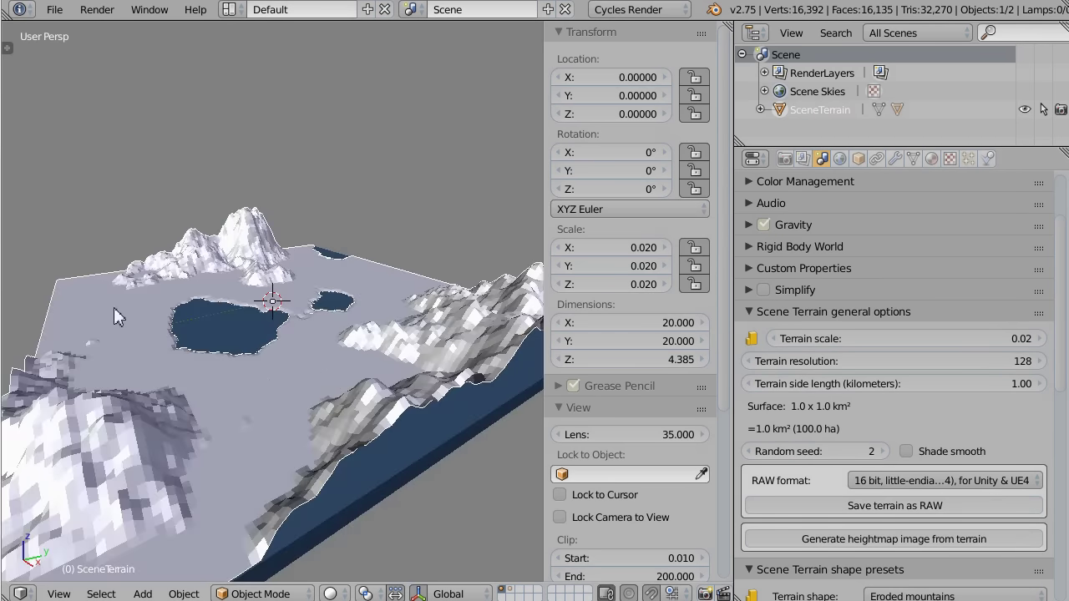
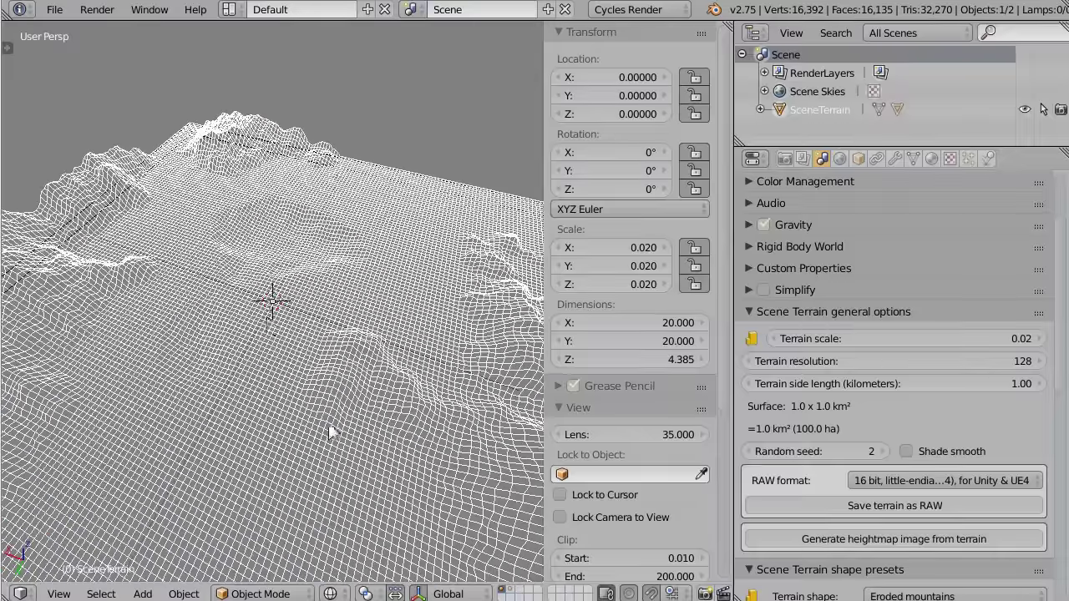
Set the terrain resolution to 32, regenerate the terrain, and examine the selected wireframe mesh from several angles
scroll(164, 300, down, 3)
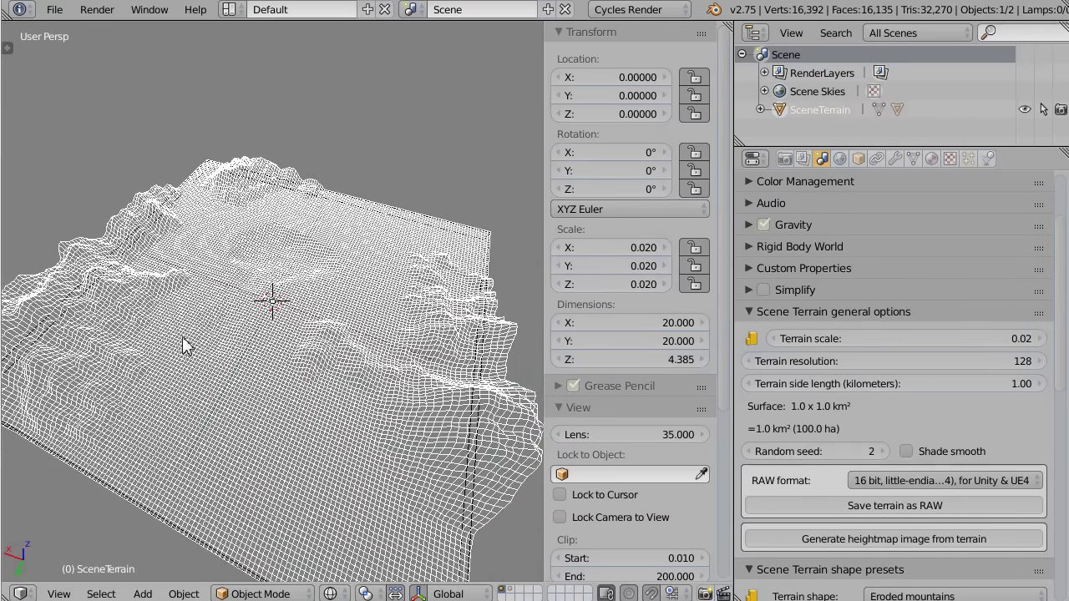
middle_drag(371, 427, 301, 383)
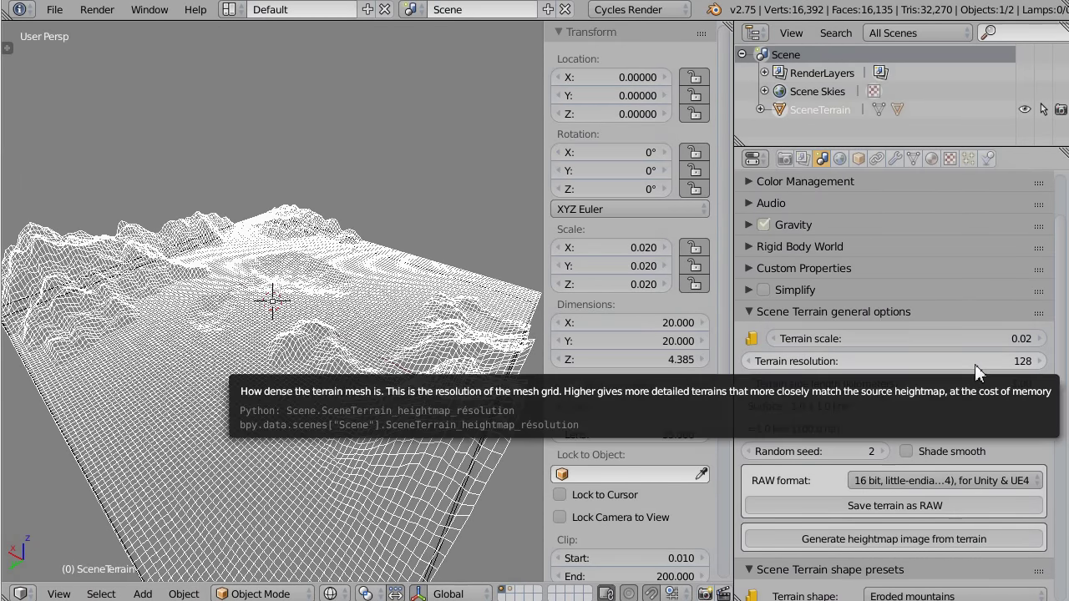
click(975, 365)
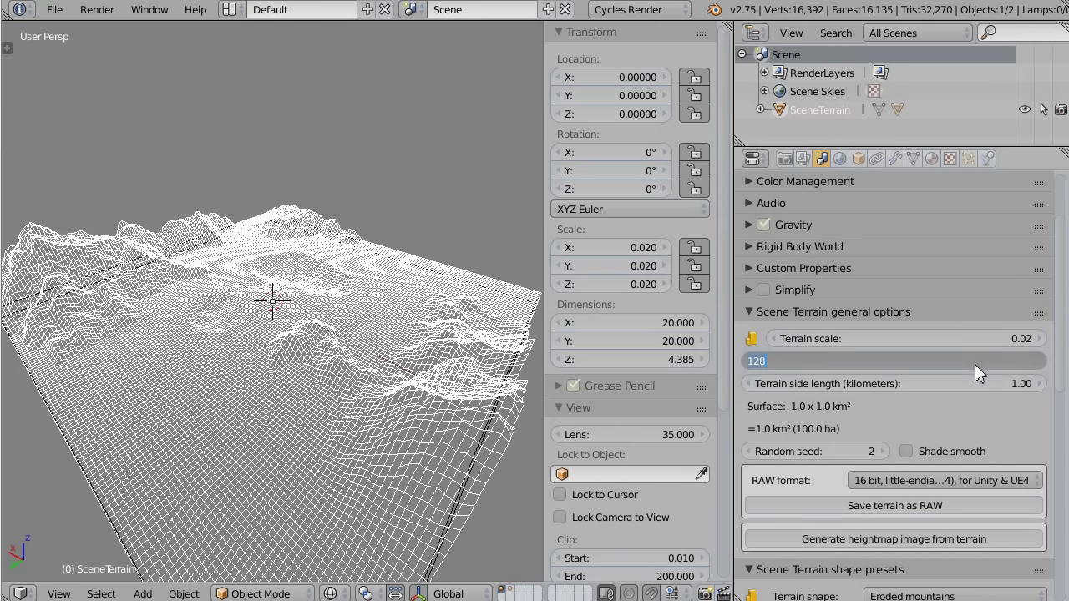
text(32)
key(Return)
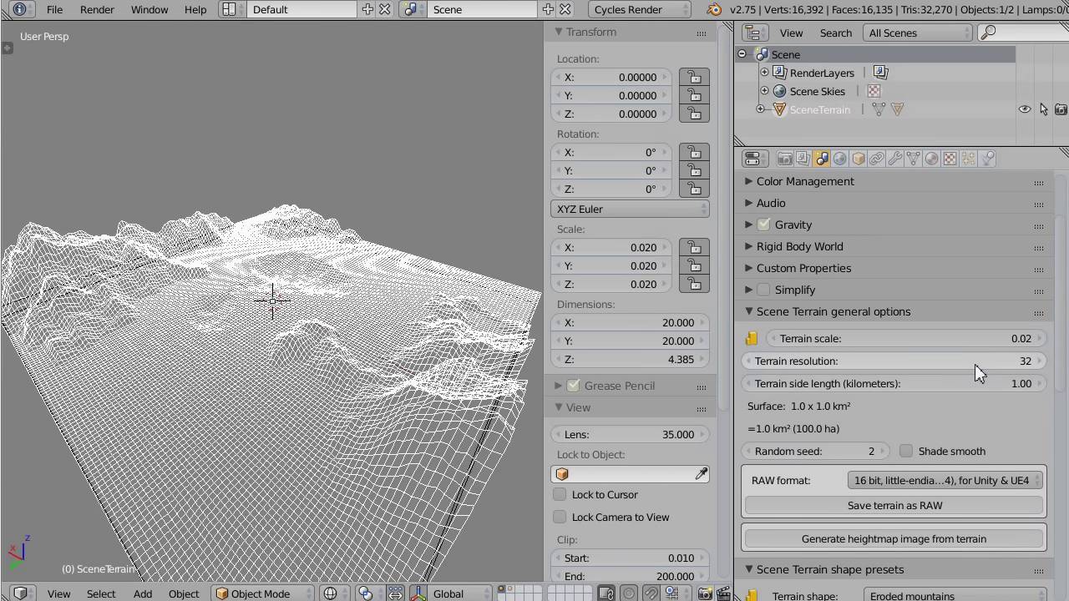
scroll(969, 392, down, 6)
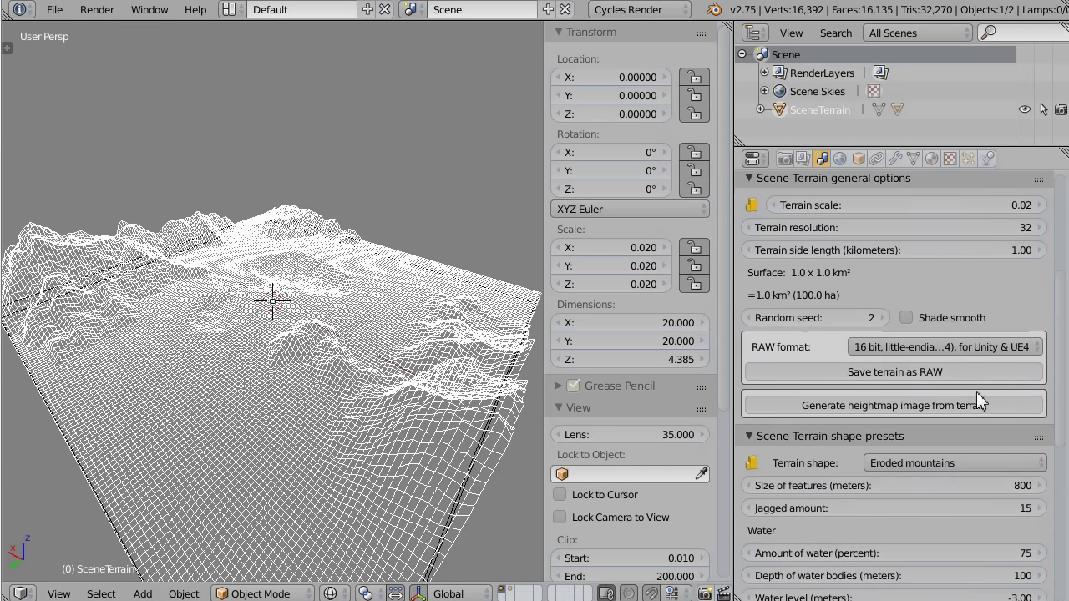
scroll(977, 392, down, 2)
click(970, 492)
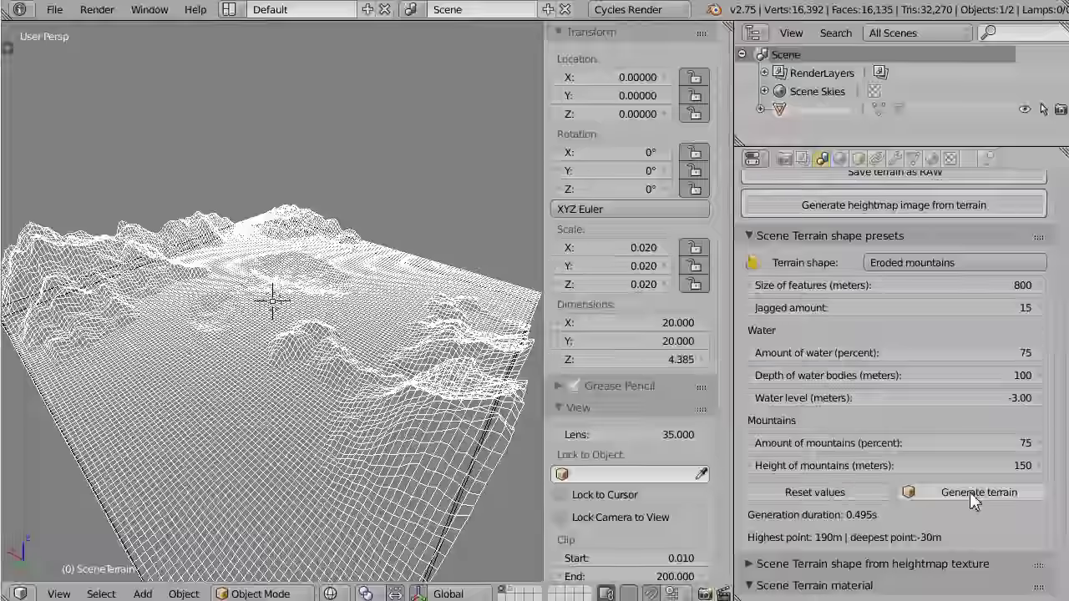
right_click(310, 333)
middle_drag(310, 333, 231, 241)
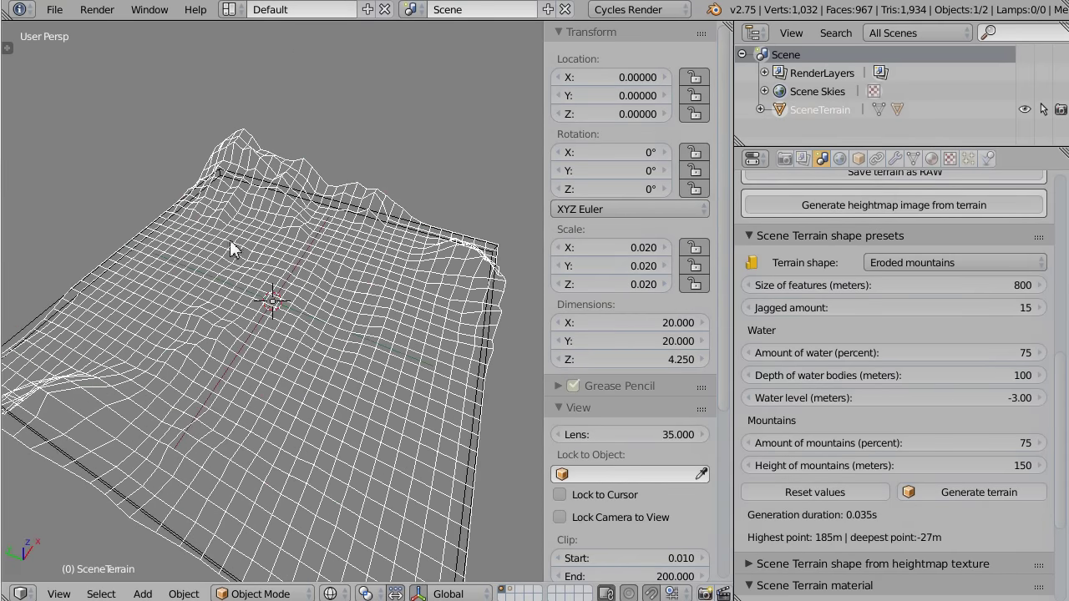
middle_drag(325, 381, 297, 379)
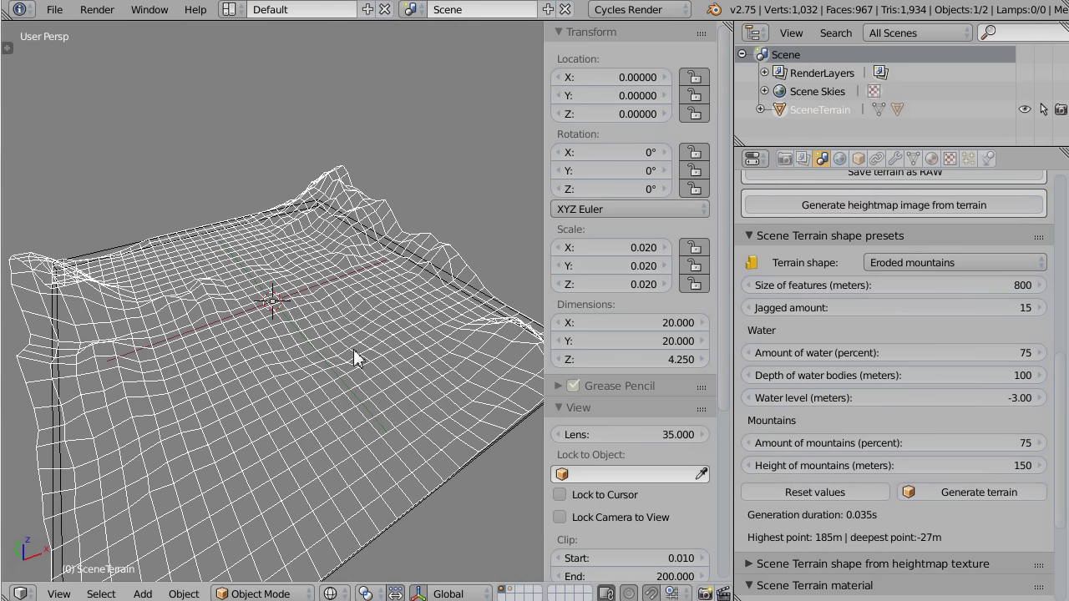
Set the terrain resolution to 256, regenerate the terrain, and inspect the mesh density of its wireframe
scroll(988, 321, up, 4)
scroll(986, 289, up, 6)
click(969, 367)
text(256)
key(Return)
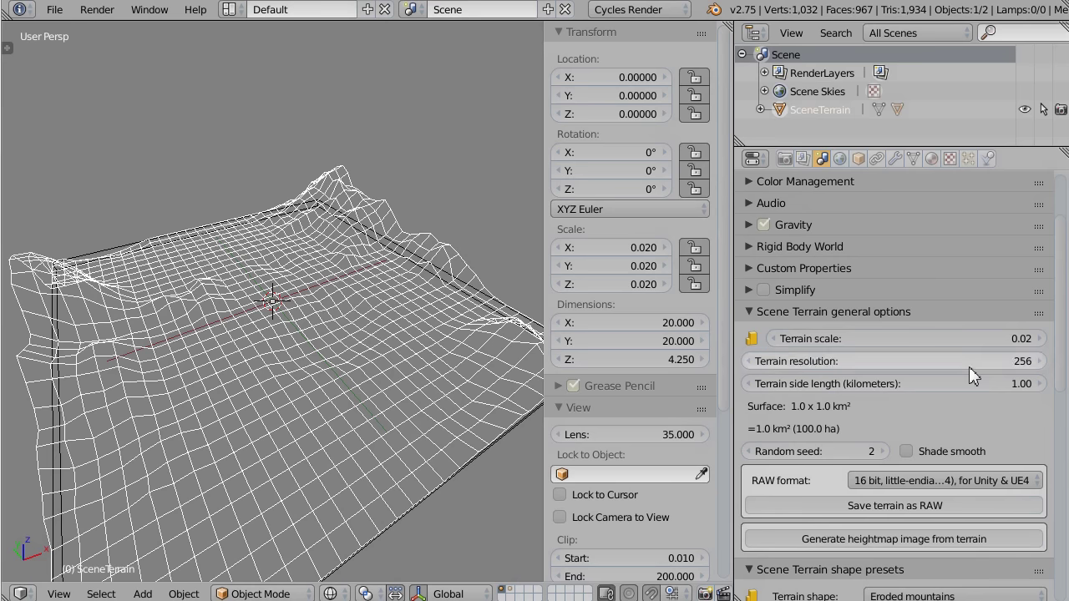
scroll(969, 367, down, 8)
scroll(973, 355, up, 8)
scroll(979, 386, down, 12)
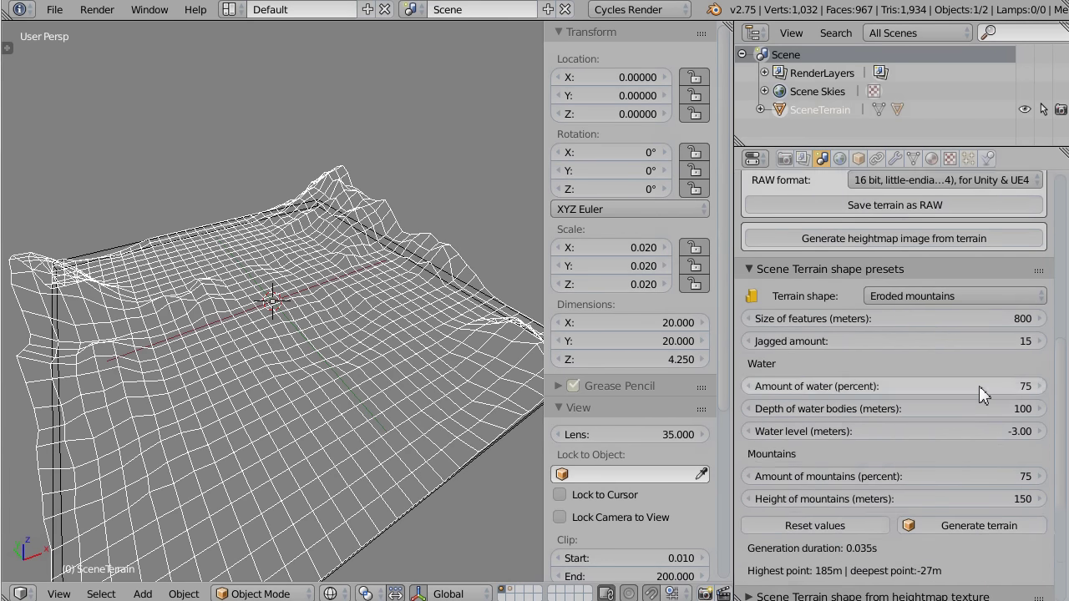
click(967, 464)
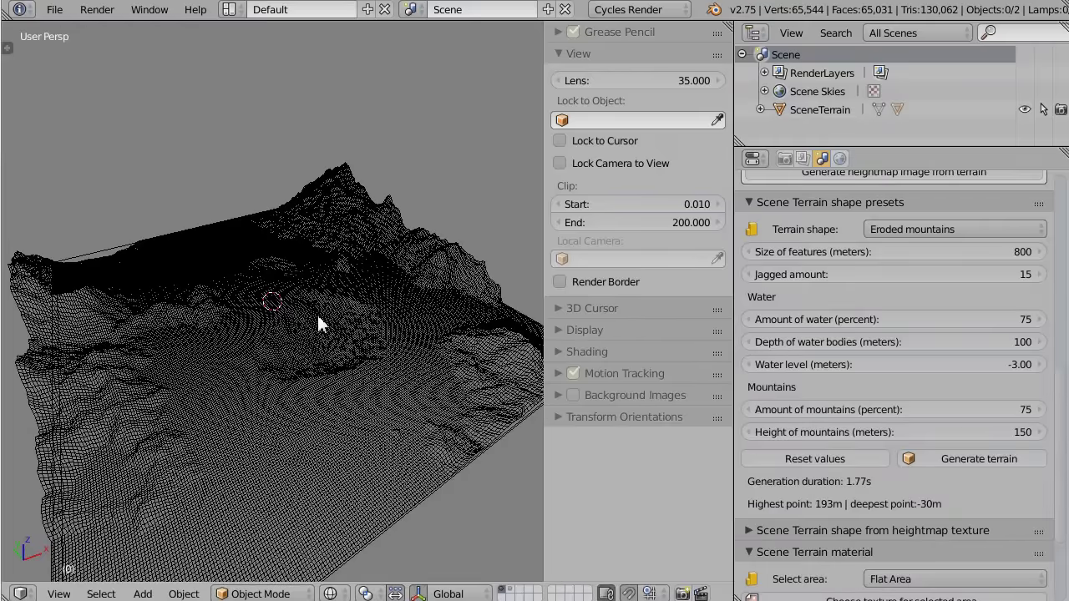
middle_drag(320, 324, 445, 375)
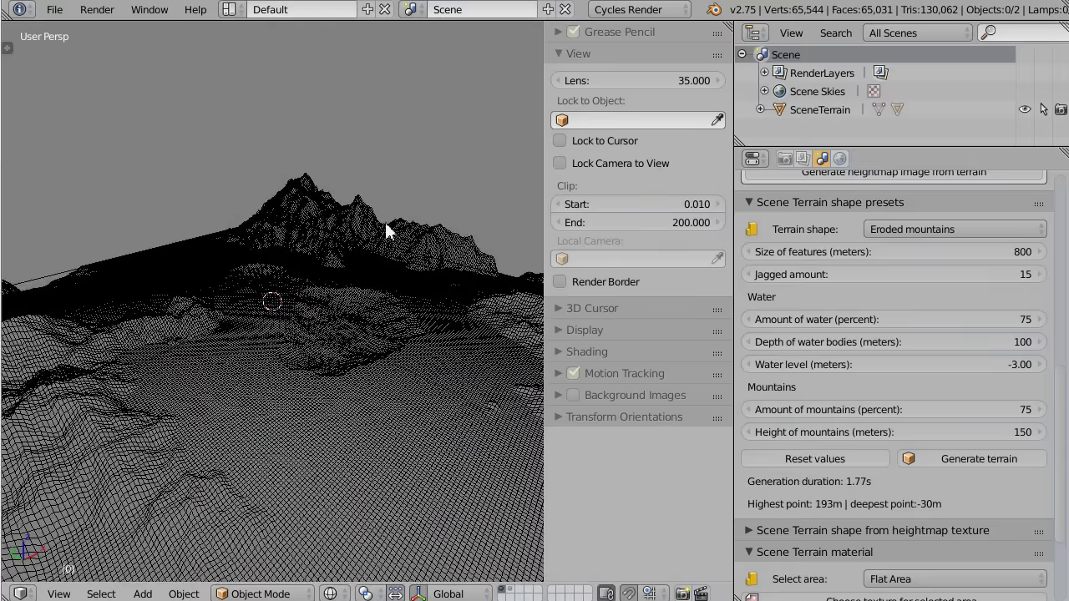
Toggle the system console window
scroll(994, 351, up, 10)
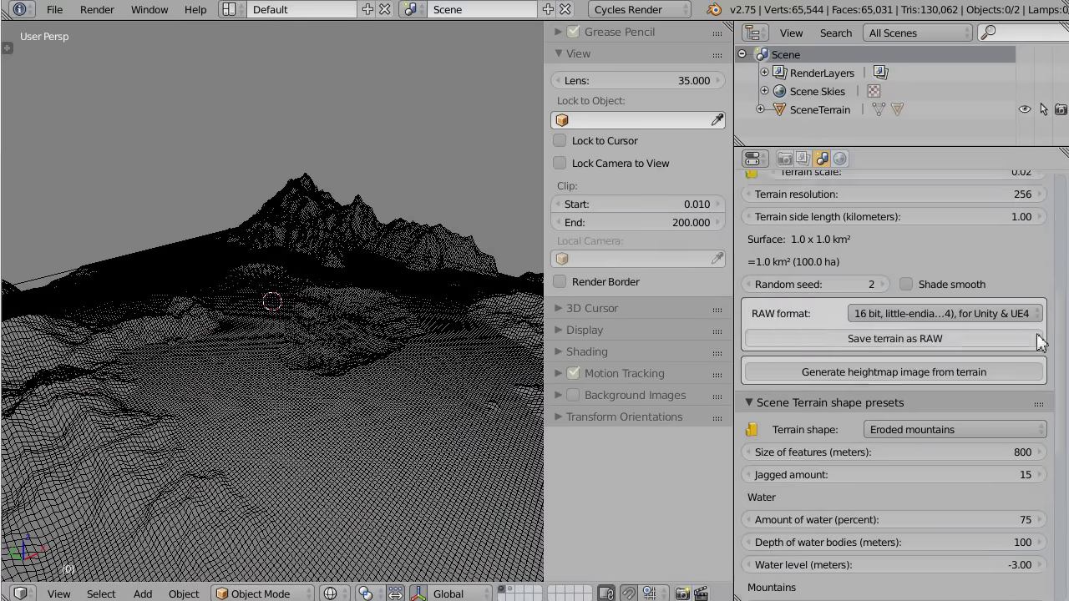
click(150, 10)
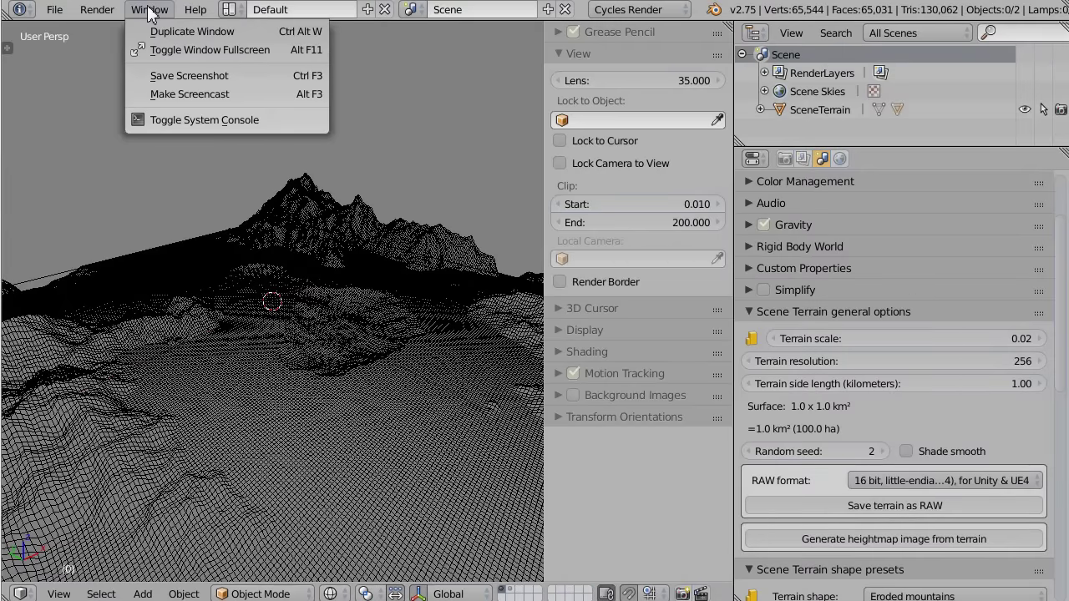
click(182, 119)
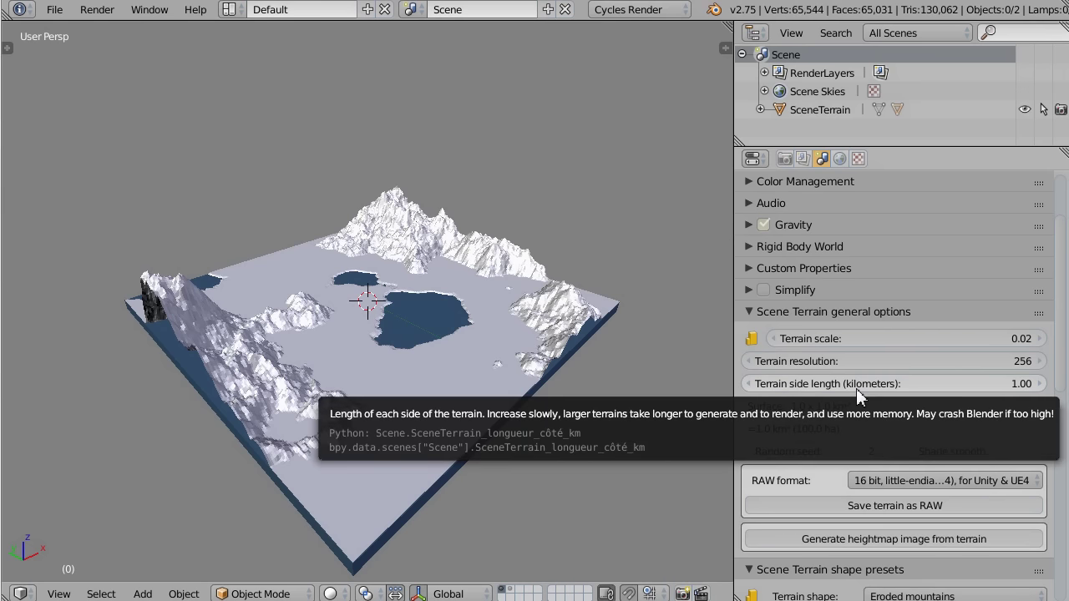
Set the terrain side length to 2 km, regenerate the terrain, and view the whole landscape
middle_drag(499, 379, 472, 384)
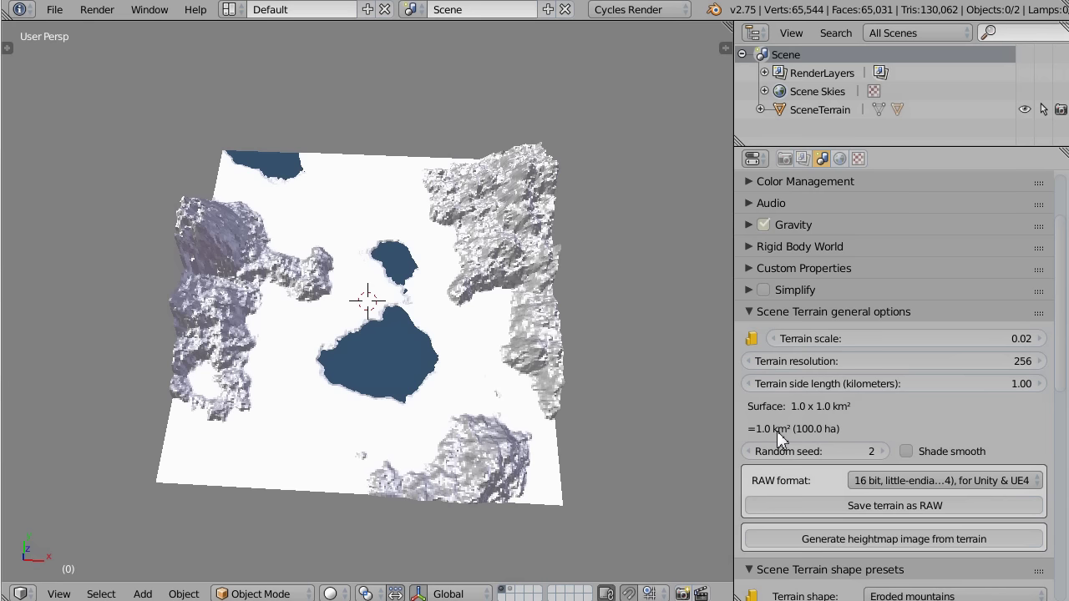
drag(880, 383, 898, 383)
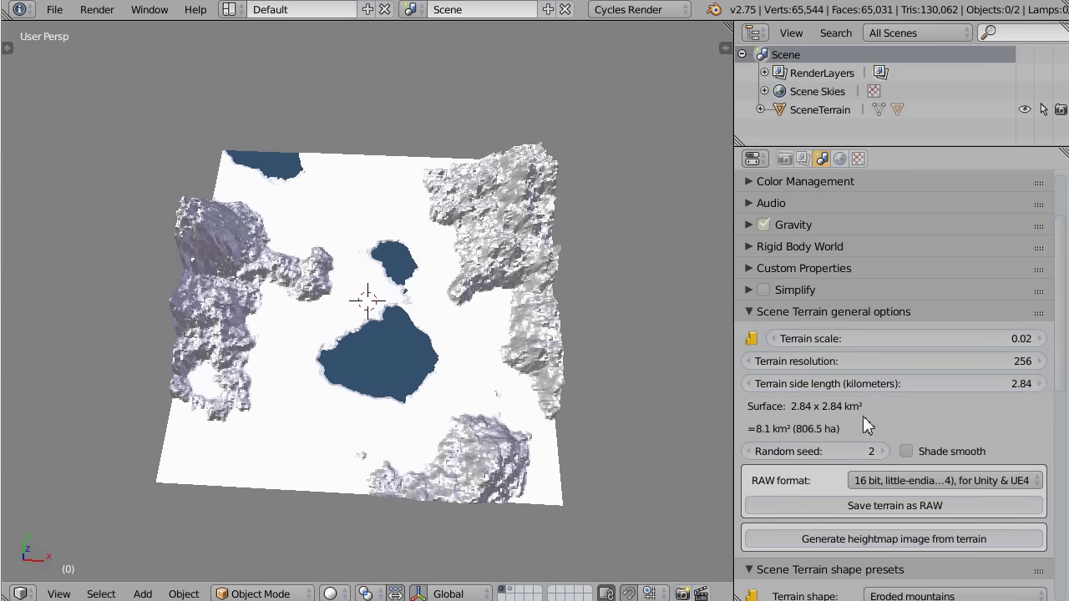
click(926, 387)
text(2)
key(Return)
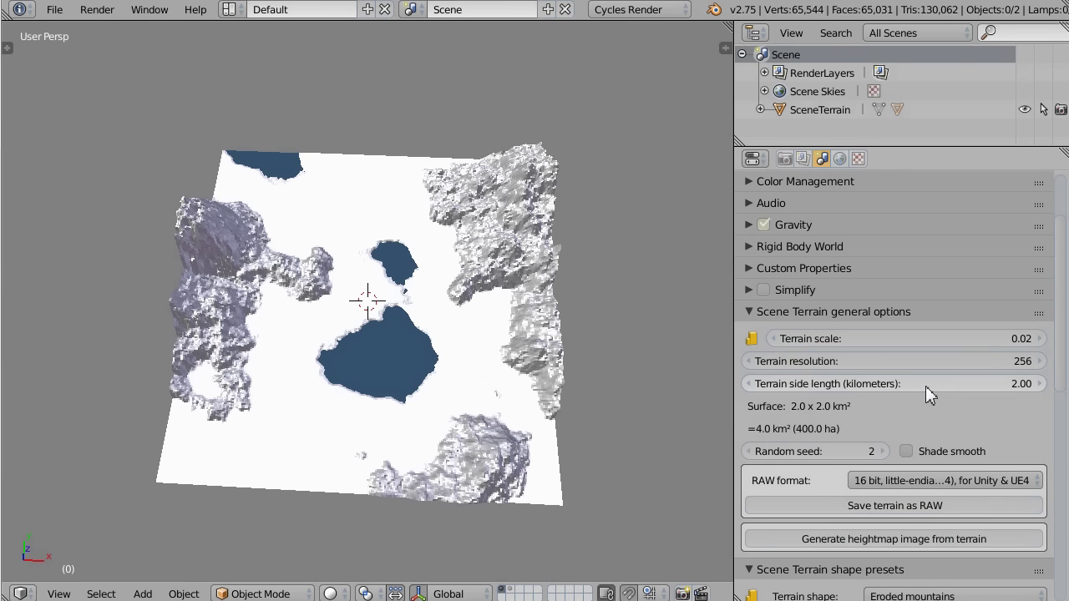
scroll(364, 379, down, 1)
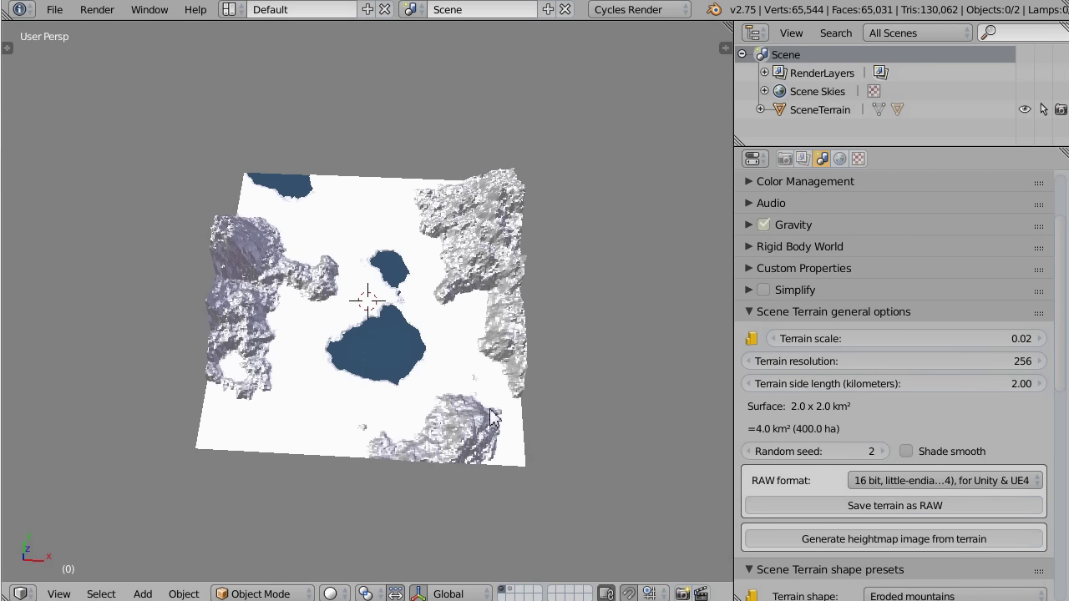
scroll(915, 407, down, 10)
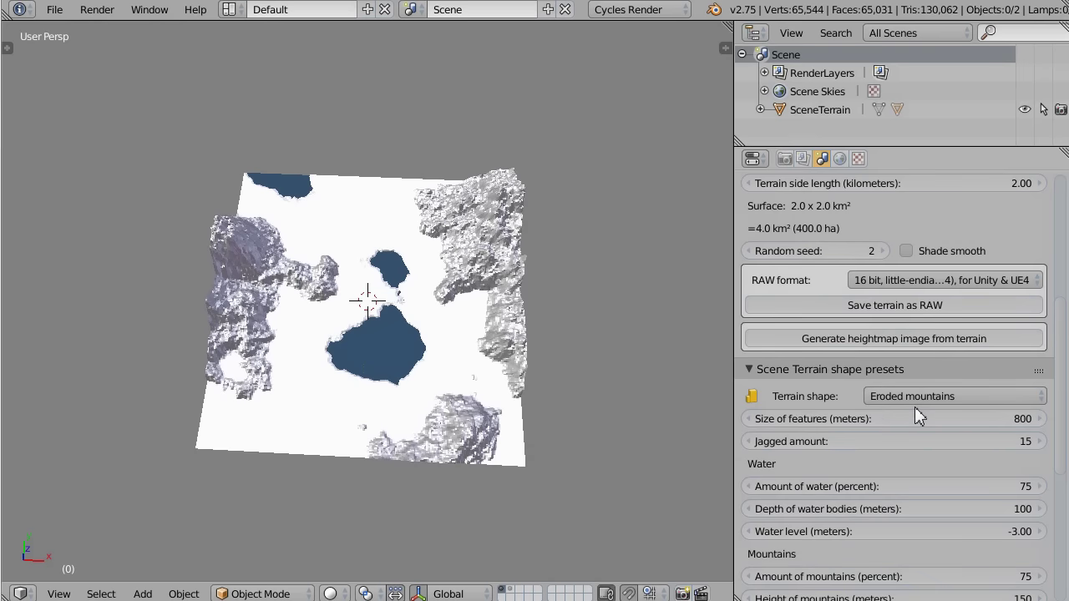
click(938, 456)
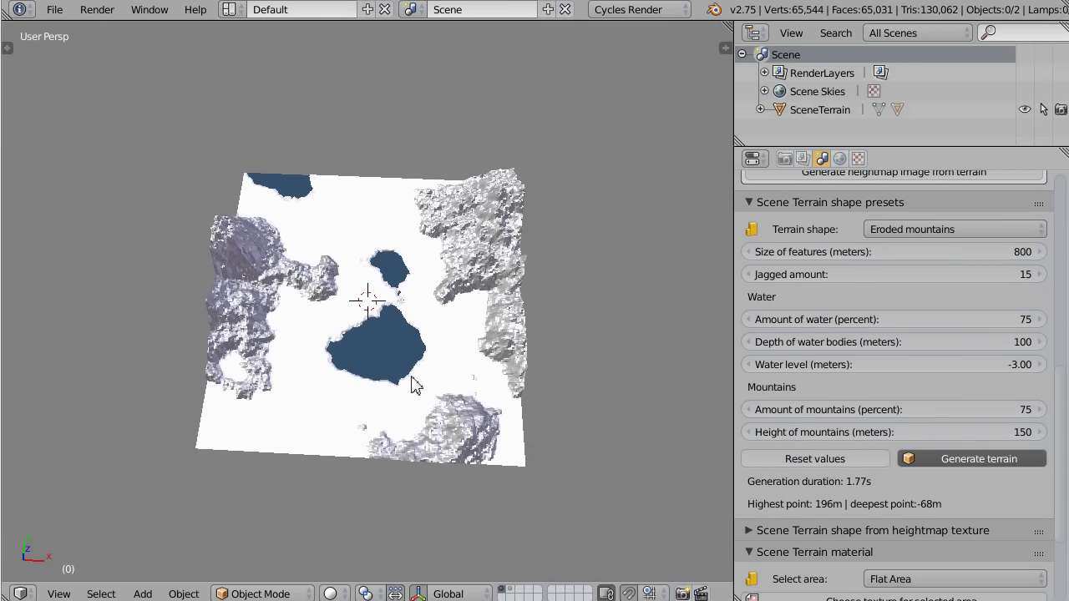
scroll(516, 386, down, 3)
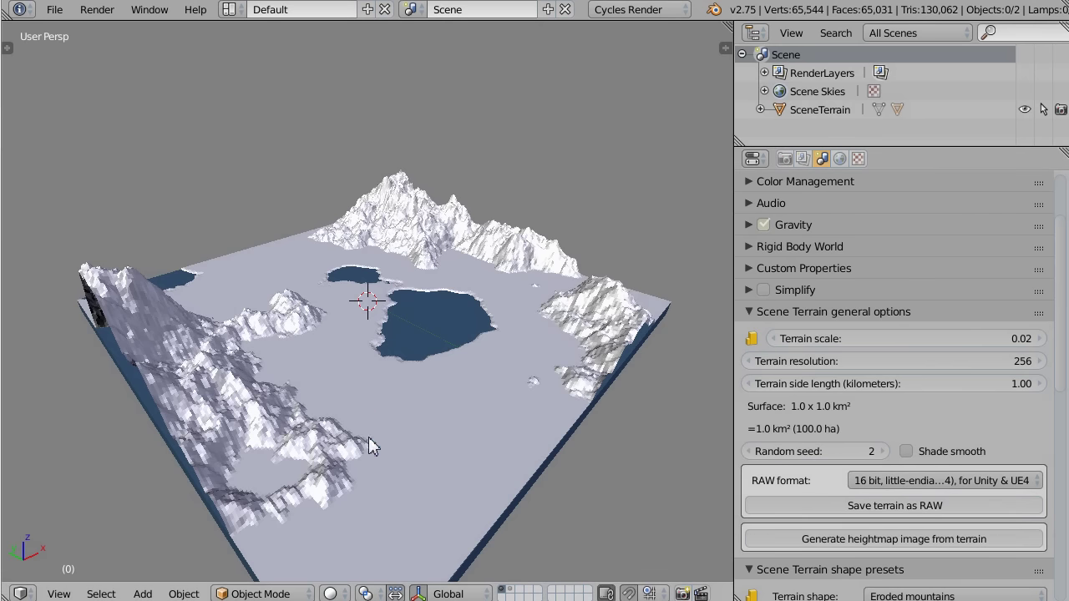
Enable smooth shading in the terrain's general options and regenerate the terrain
click(909, 453)
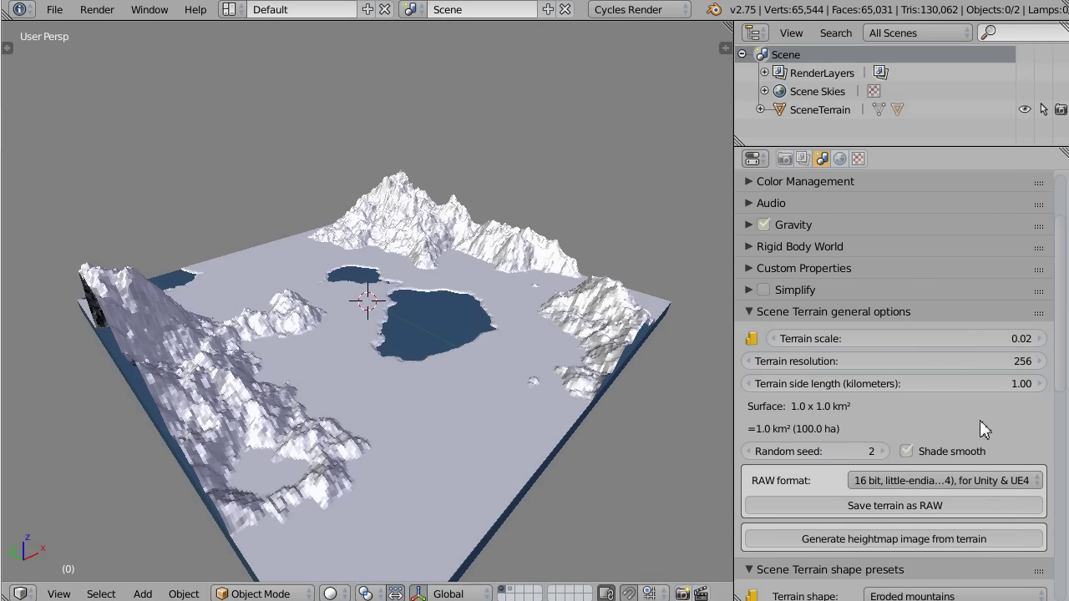
scroll(981, 426, down, 8)
click(973, 566)
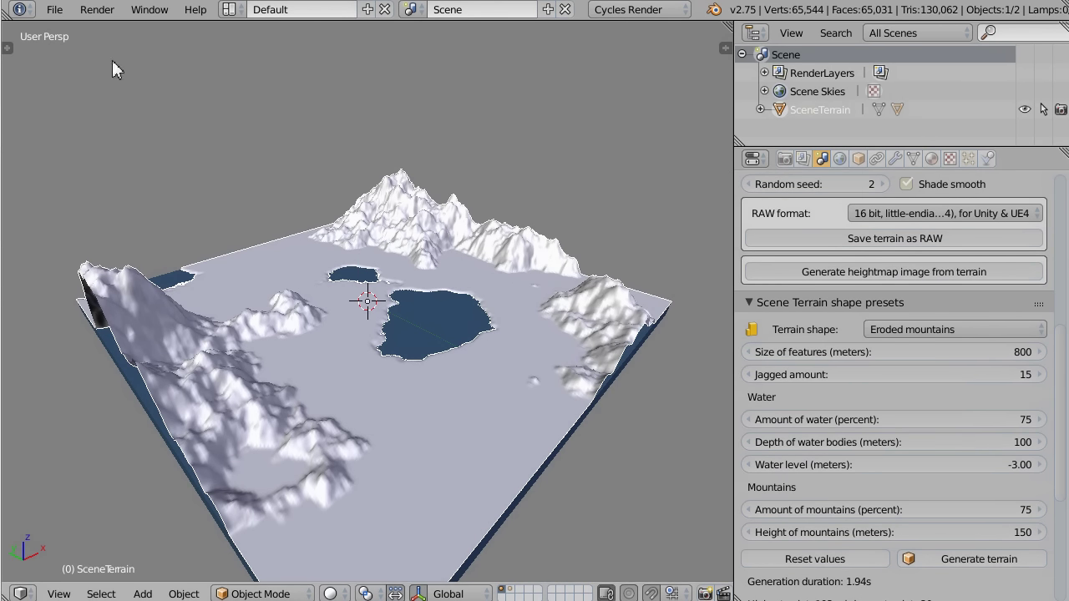
Look through the file export formats, close them, and return to the terrain's RAW format options
click(54, 9)
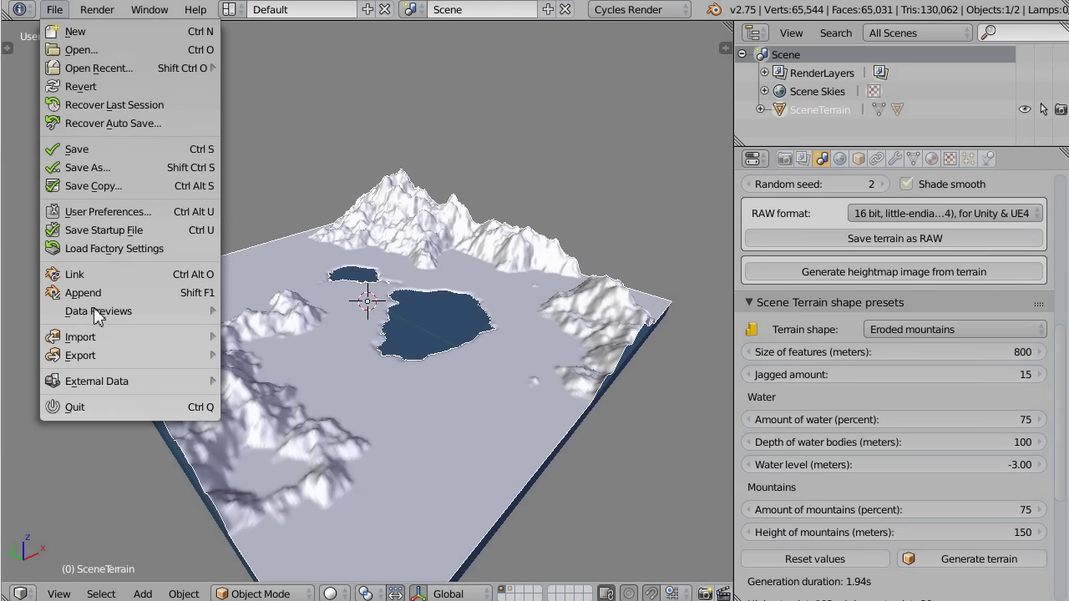
mouse_move(83, 355)
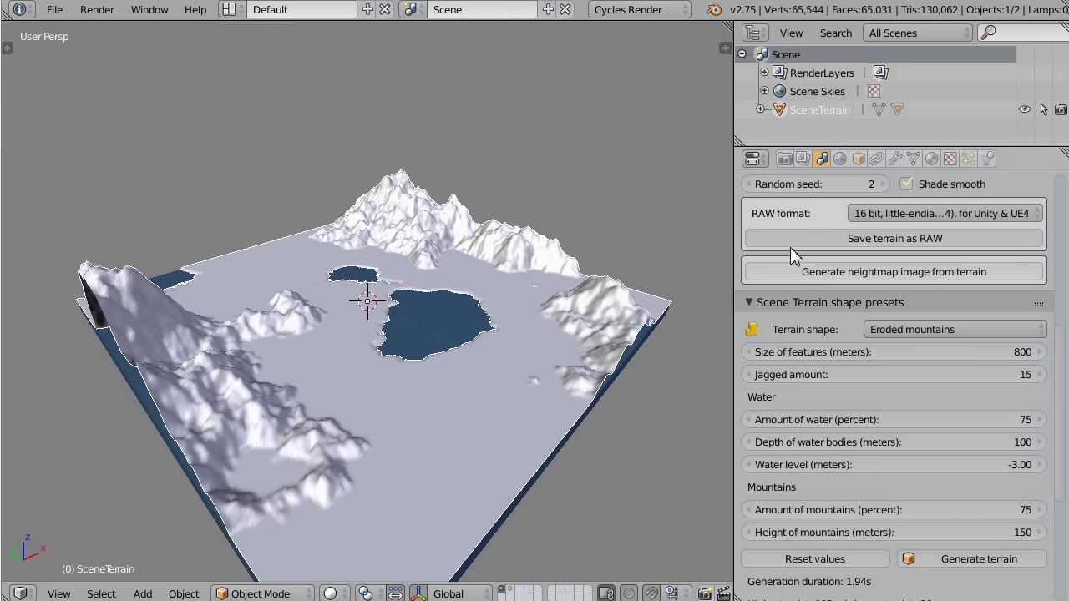
scroll(795, 224, up, 3)
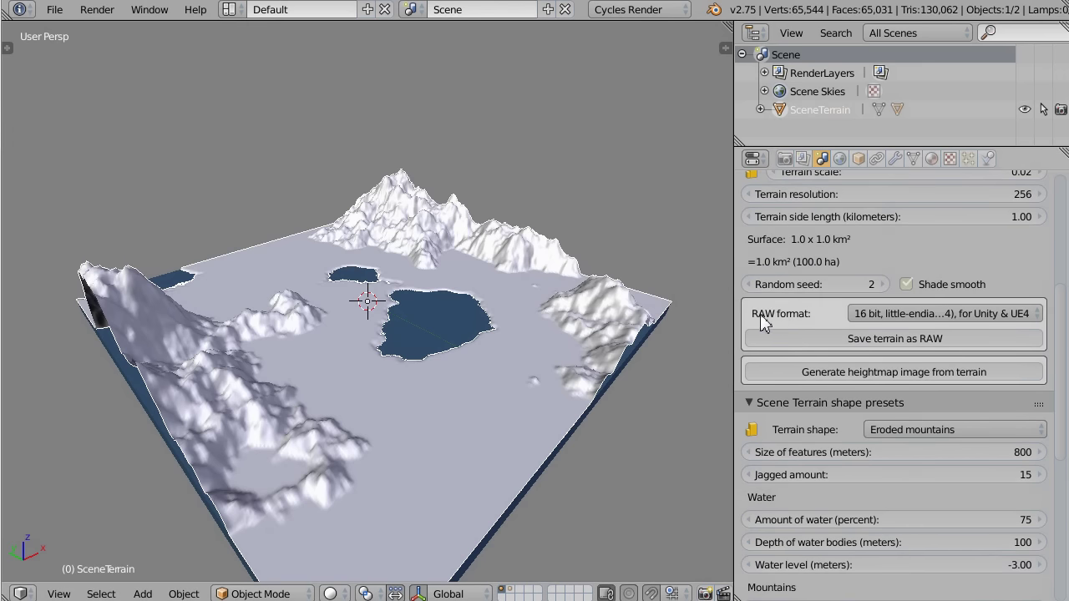
Review the RAW format choices, open the RAW export with the file name terrain.raw, and cancel it without saving
click(868, 315)
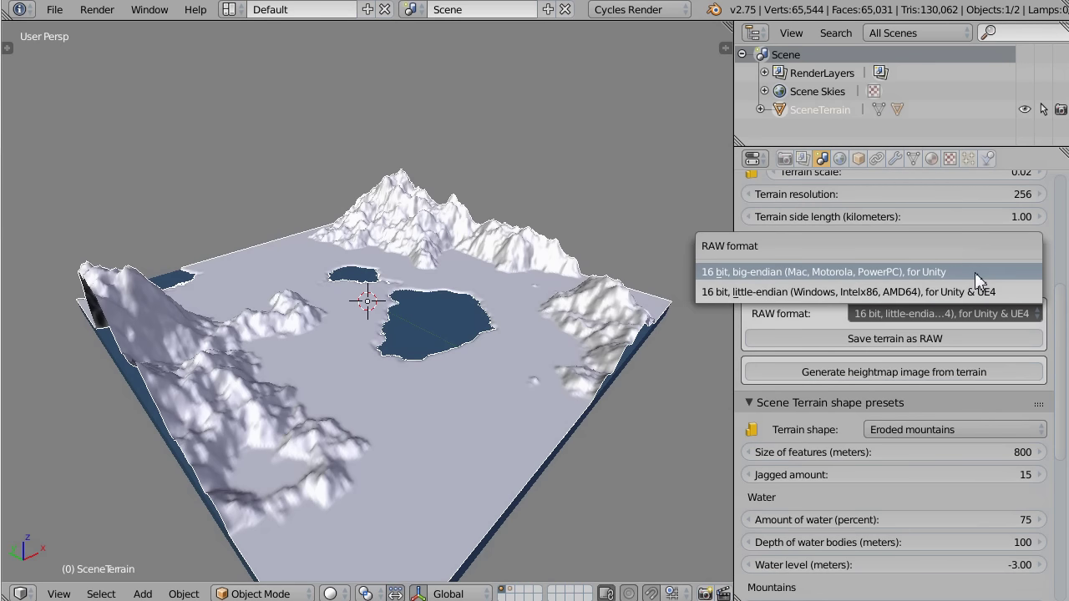
click(1061, 300)
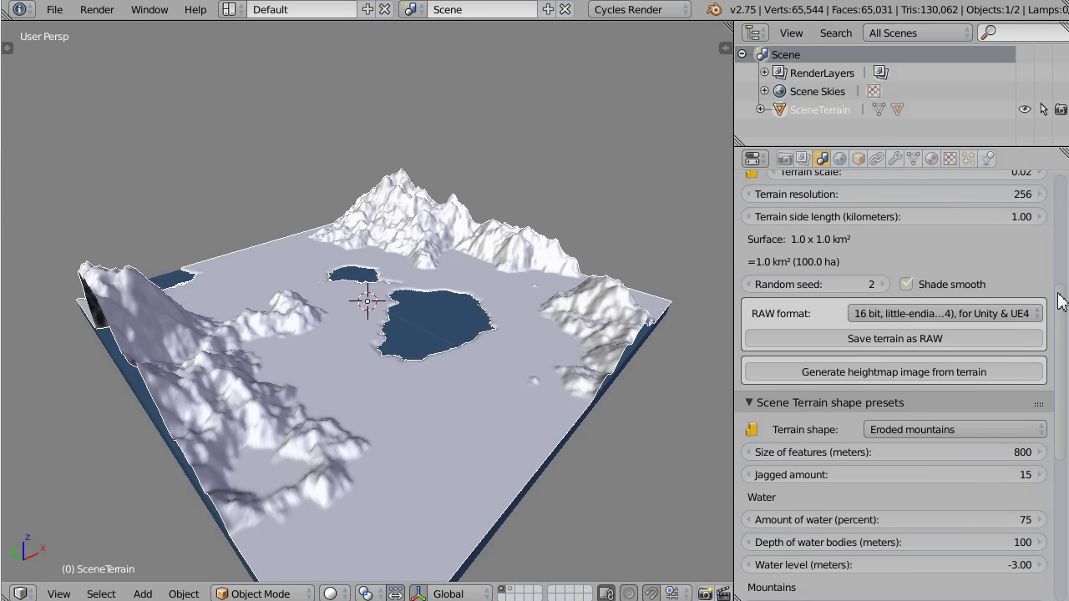
click(882, 335)
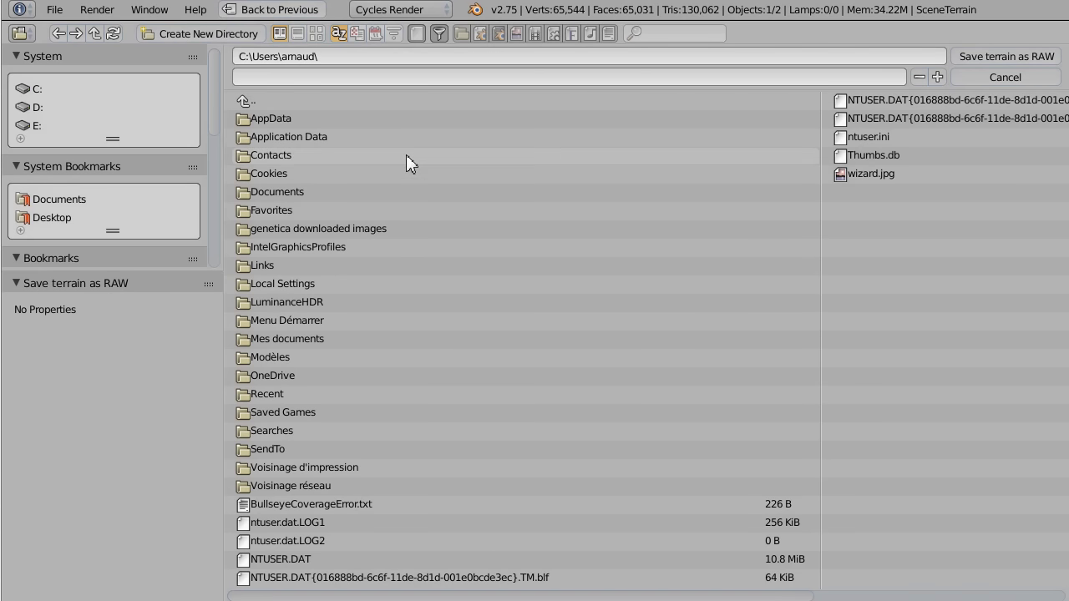
click(289, 79)
text(tem)
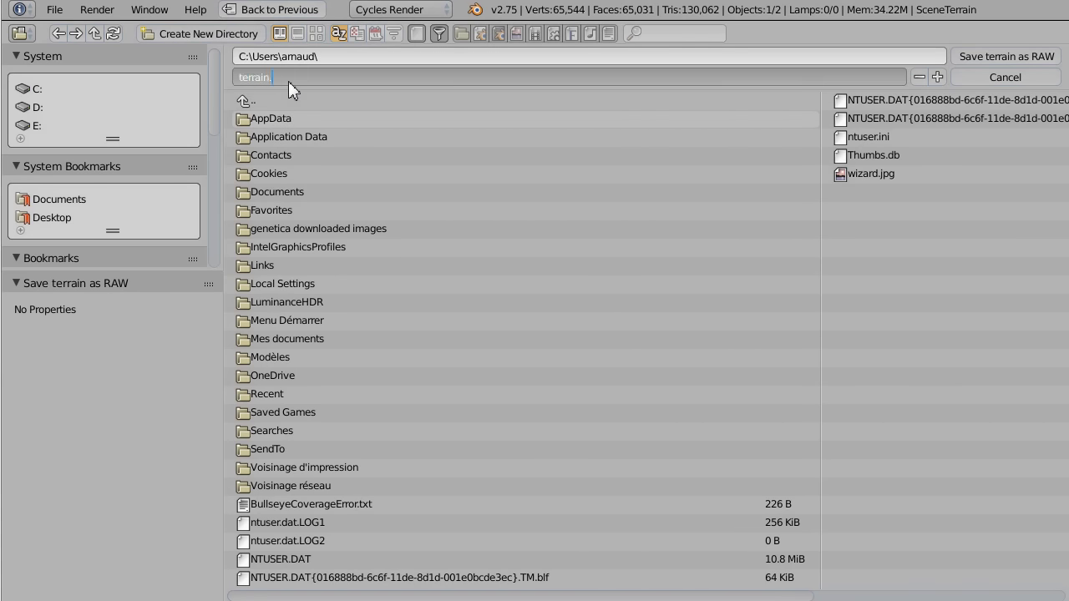
key(Return)
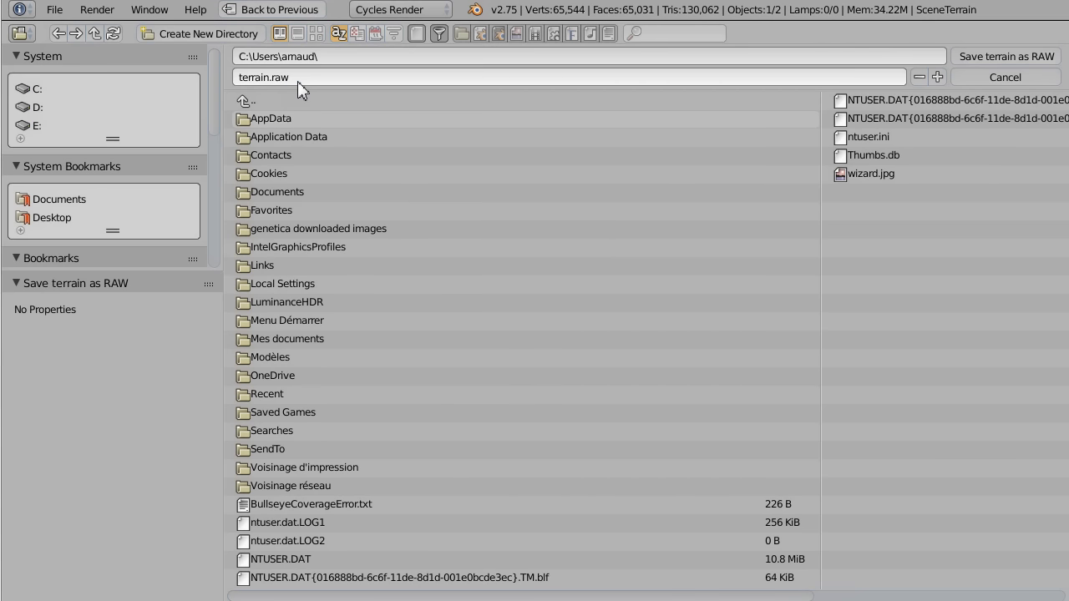
click(998, 78)
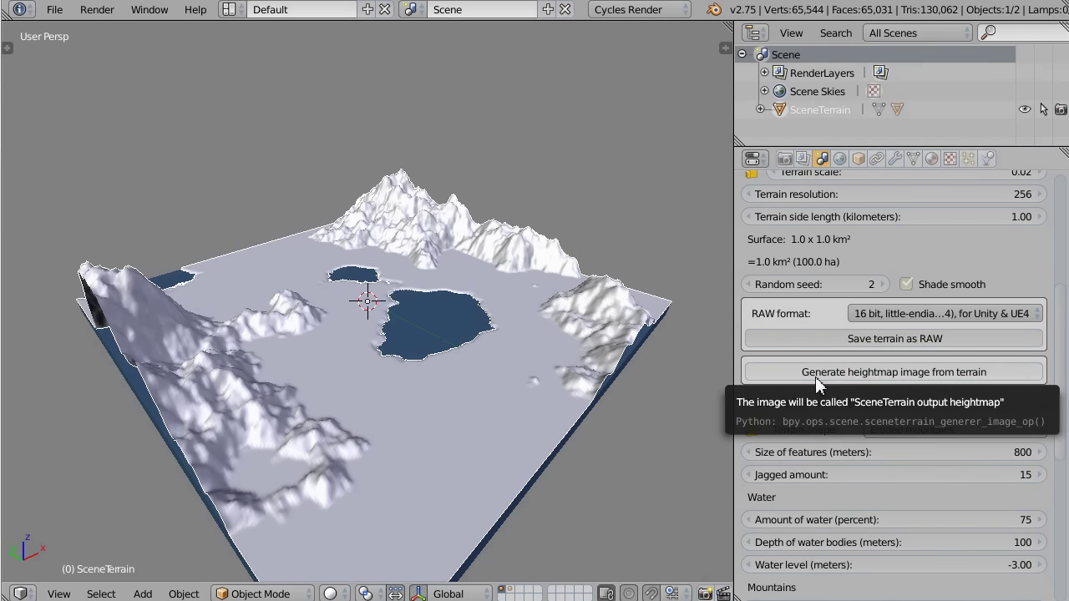
Generate a heightmap image from the terrain and display SceneTerrain output heightmap in the UV/Image Editor
click(909, 374)
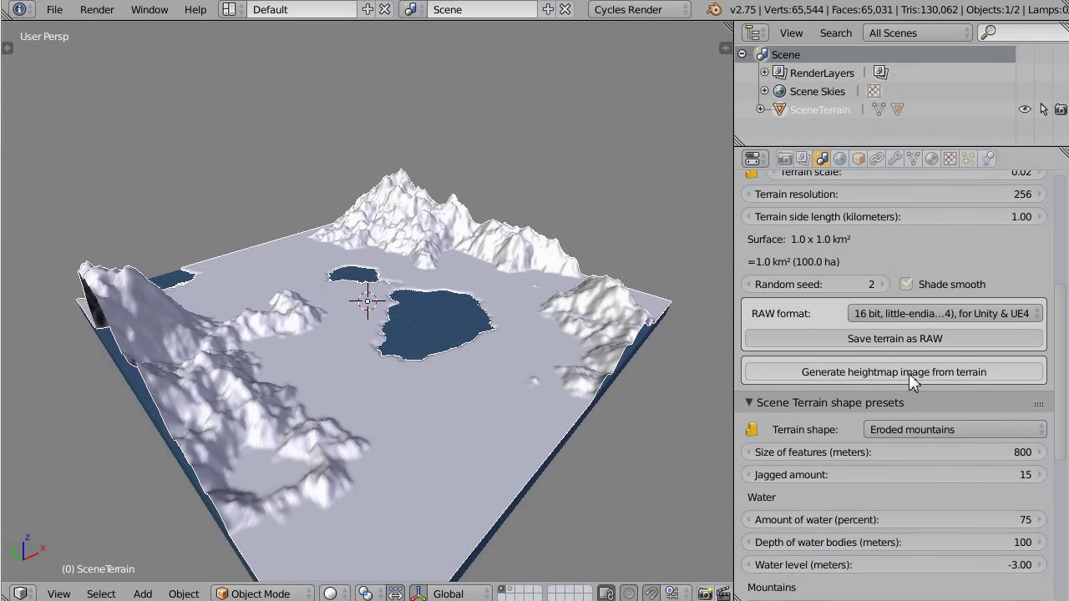
click(30, 594)
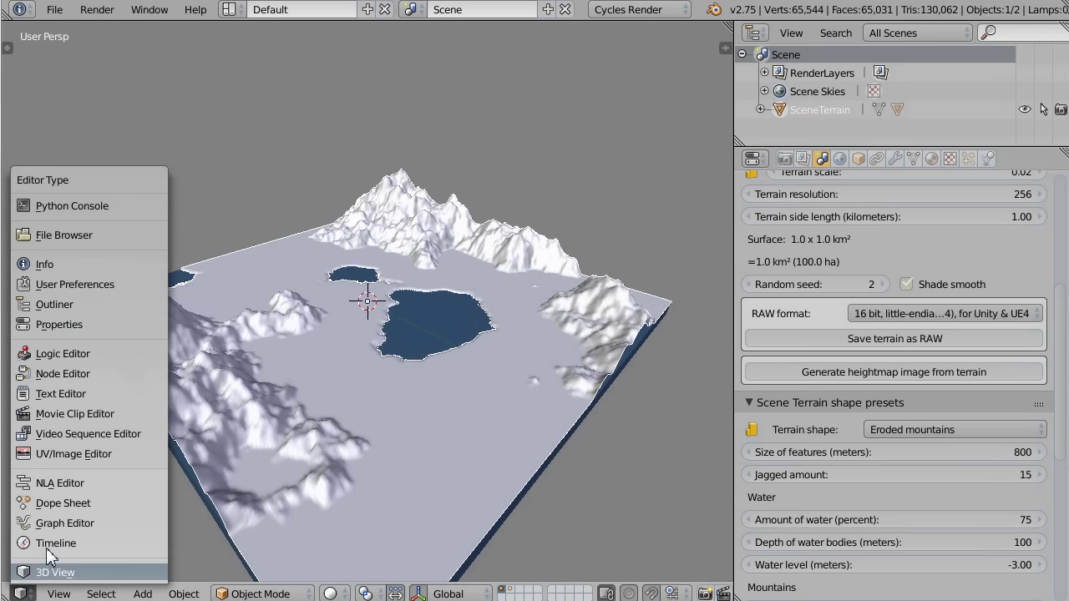
click(71, 455)
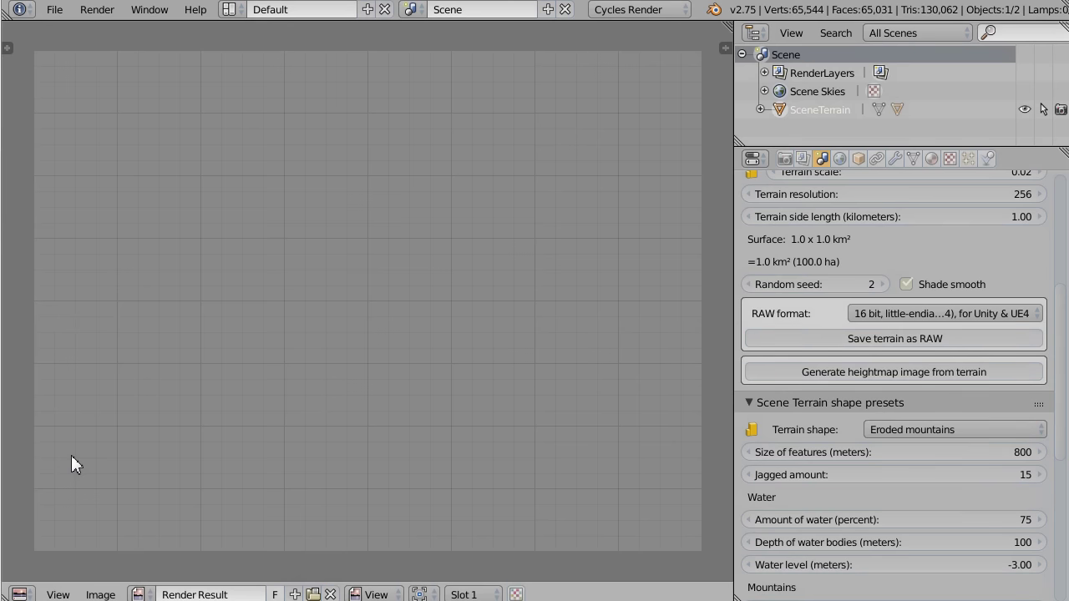
click(138, 595)
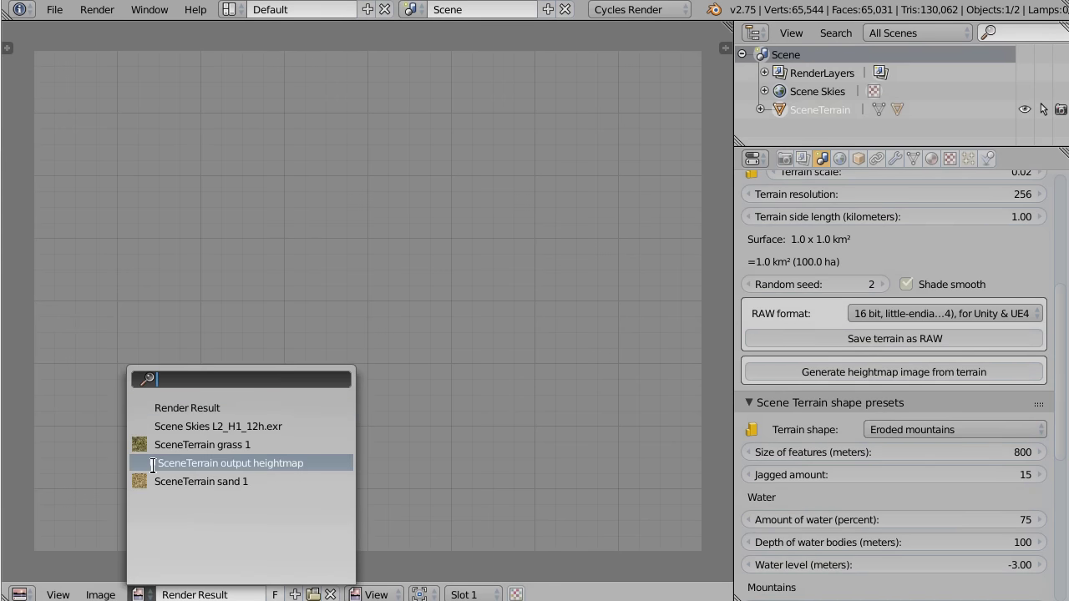
click(310, 465)
scroll(426, 389, up, 2)
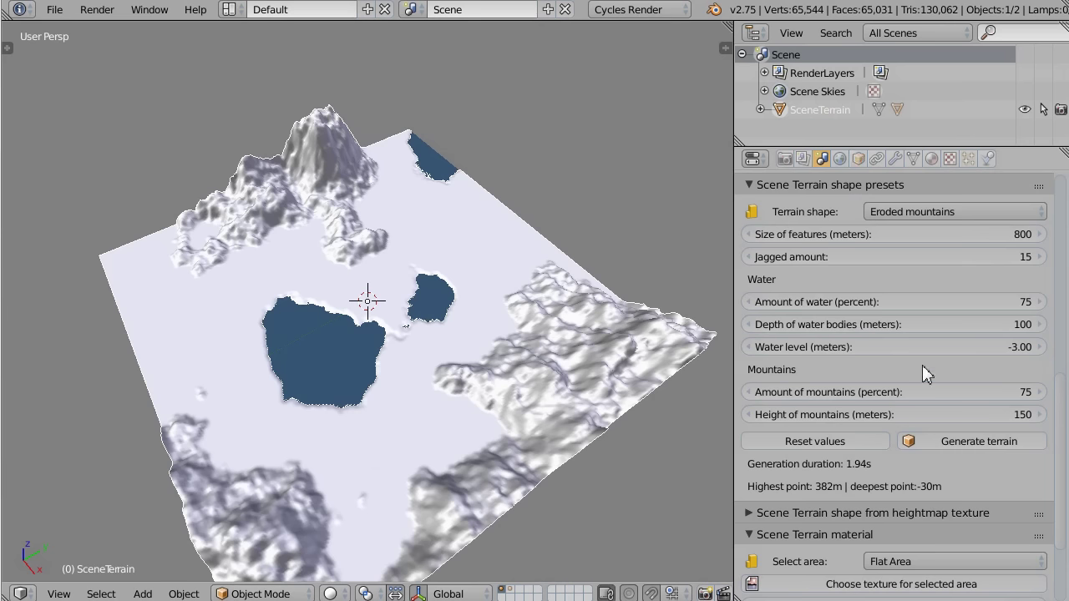
Set the terrain shape preset to Mountain chains and the random seed to 0
click(898, 211)
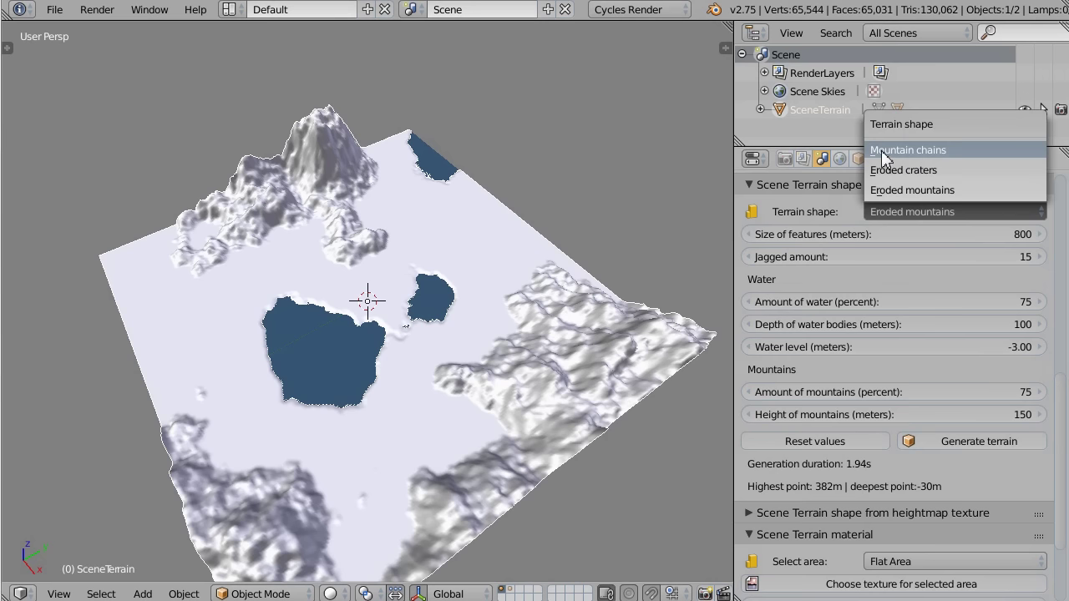
click(963, 150)
scroll(999, 308, up, 3)
scroll(999, 308, up, 4)
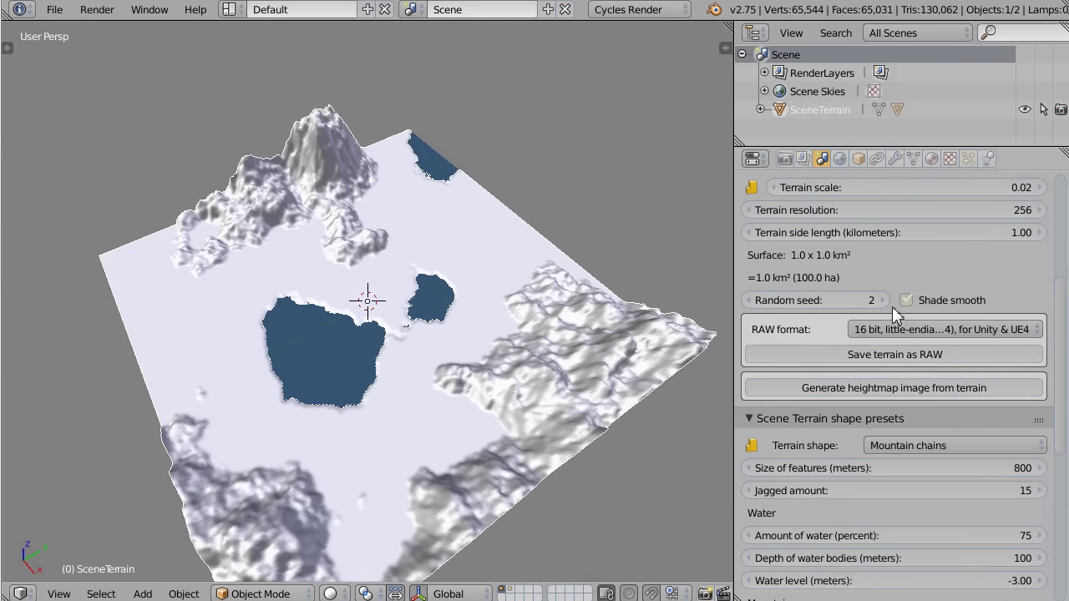
click(749, 302)
click(749, 302)
Generate two variations of the mountain chains terrain and view each from a different angle
scroll(916, 326, down, 3)
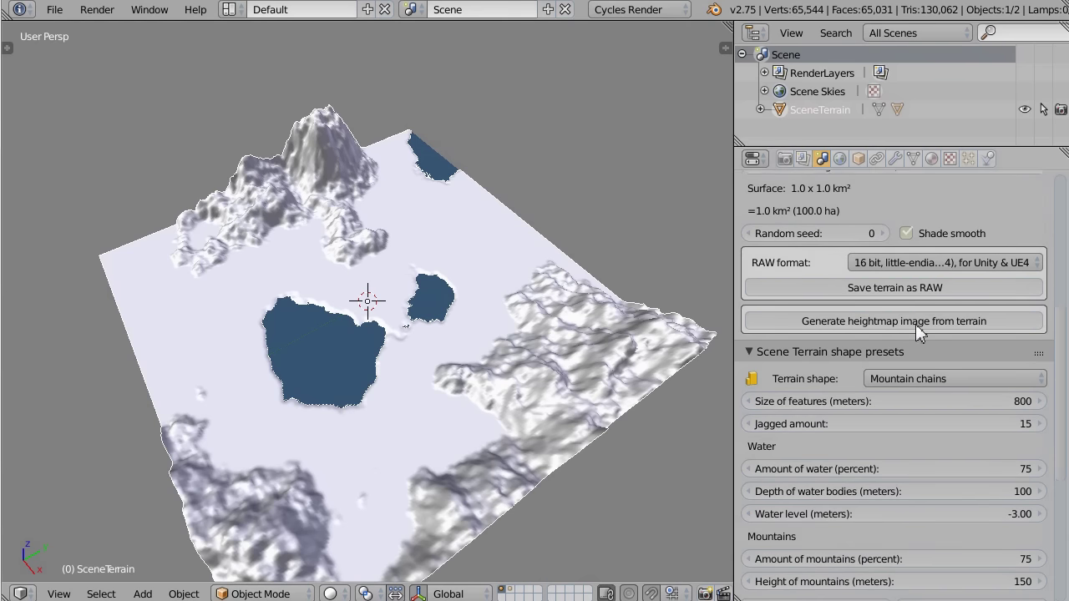
scroll(915, 320, down, 3)
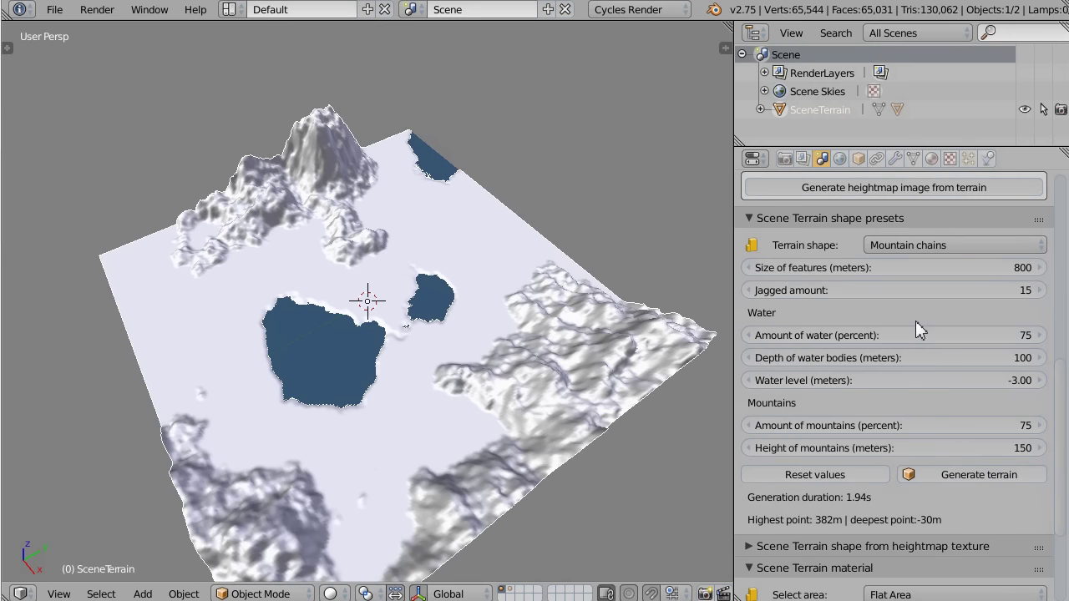
click(955, 467)
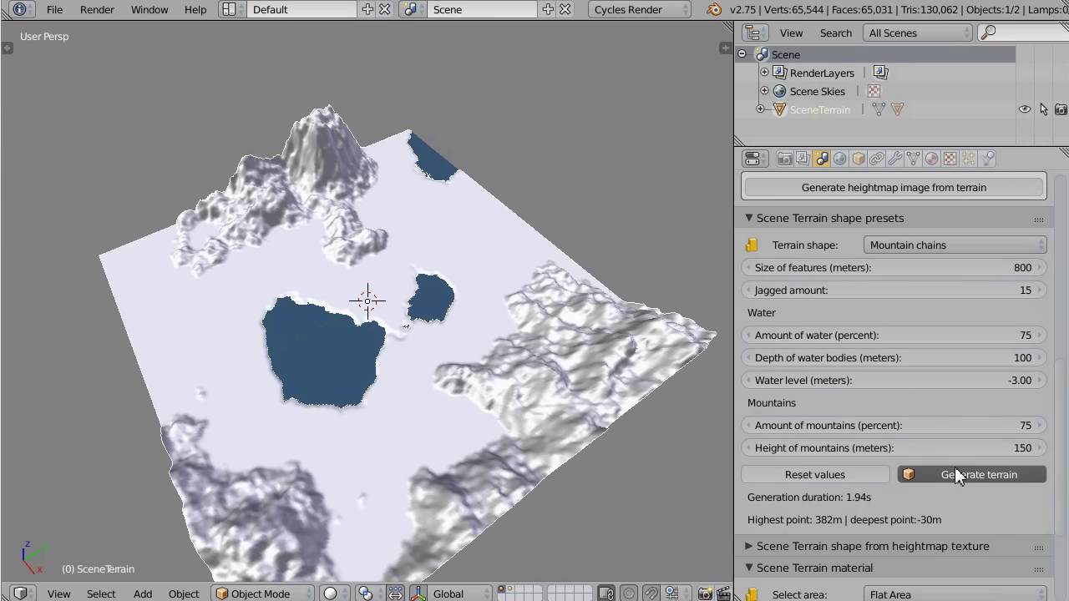
middle_drag(578, 389, 181, 322)
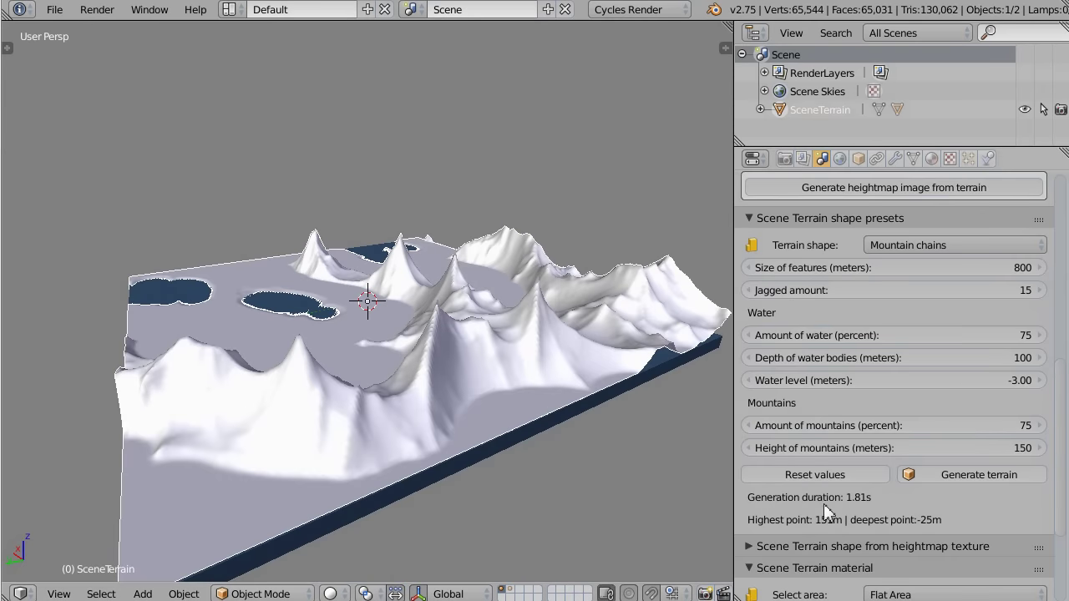
click(911, 478)
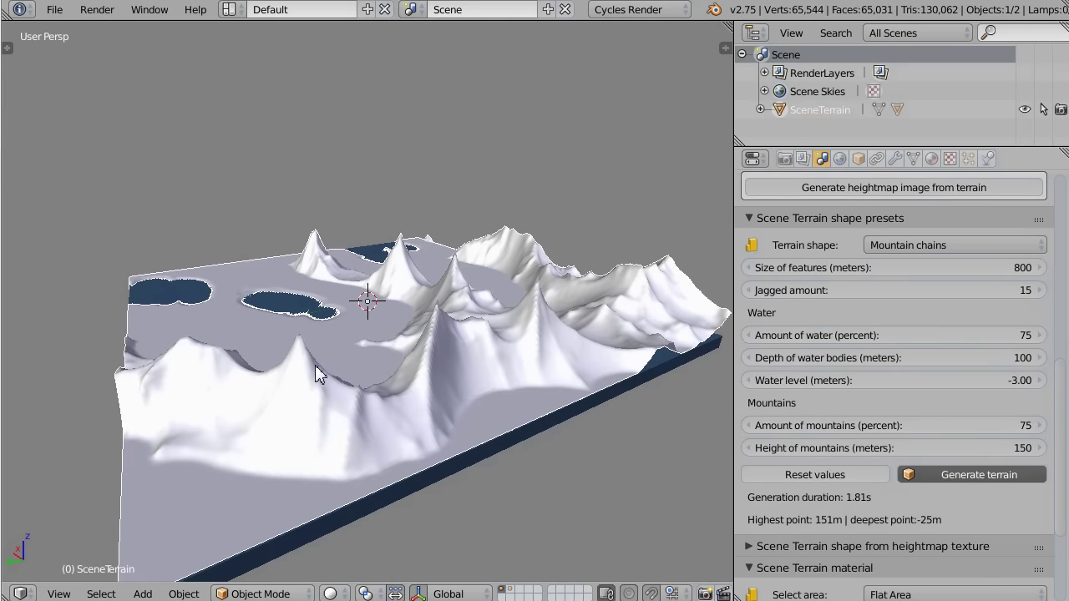
middle_drag(288, 314, 302, 420)
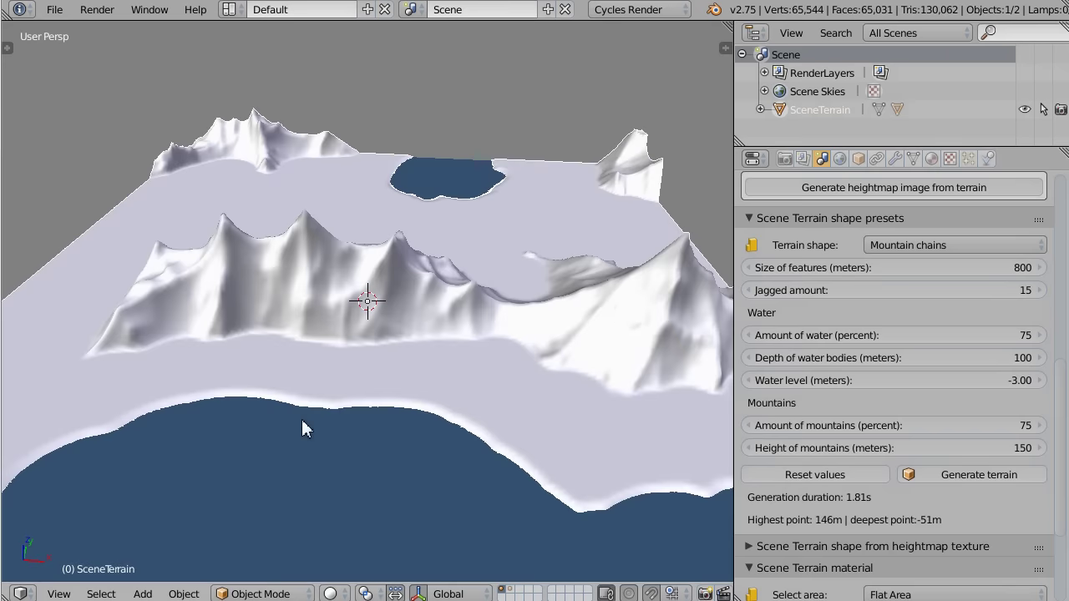
Switch the terrain shape to Eroded craters and generate three variations, inspecting the landscape between them
click(883, 248)
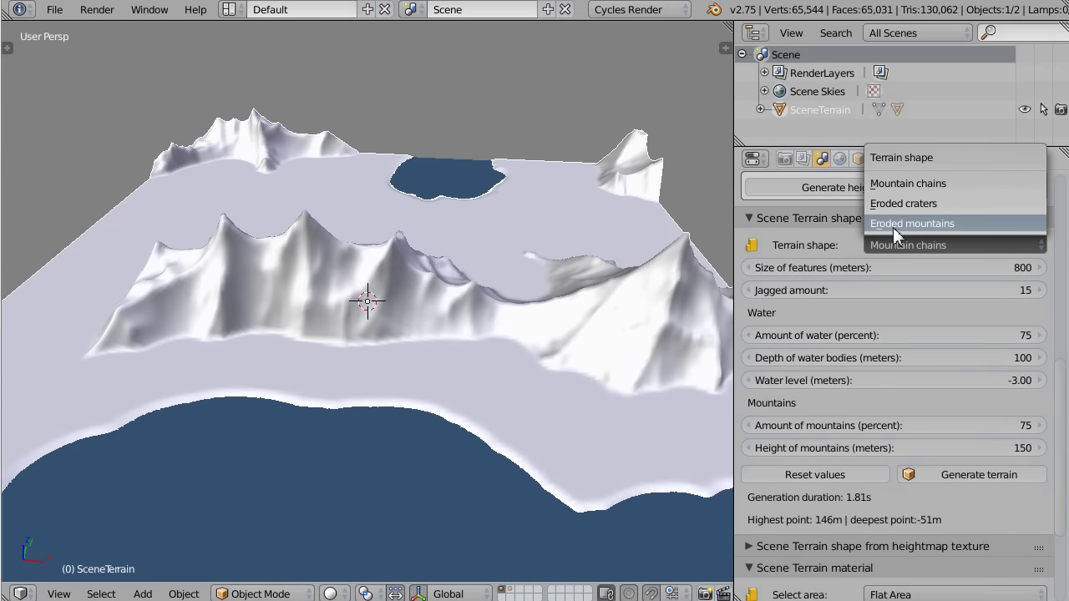
click(893, 203)
click(922, 476)
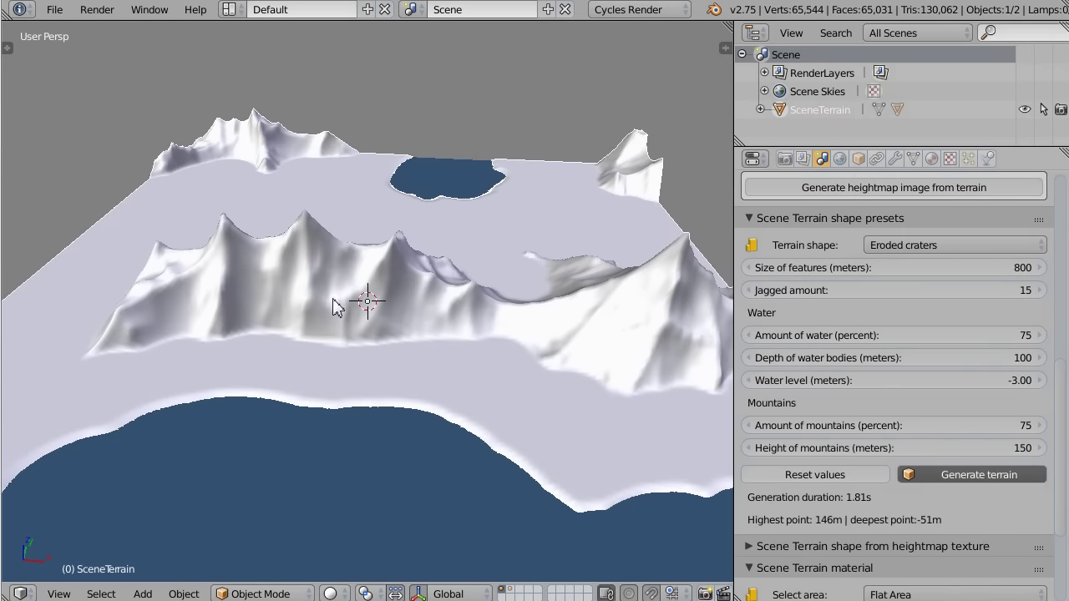
scroll(334, 306, down, 5)
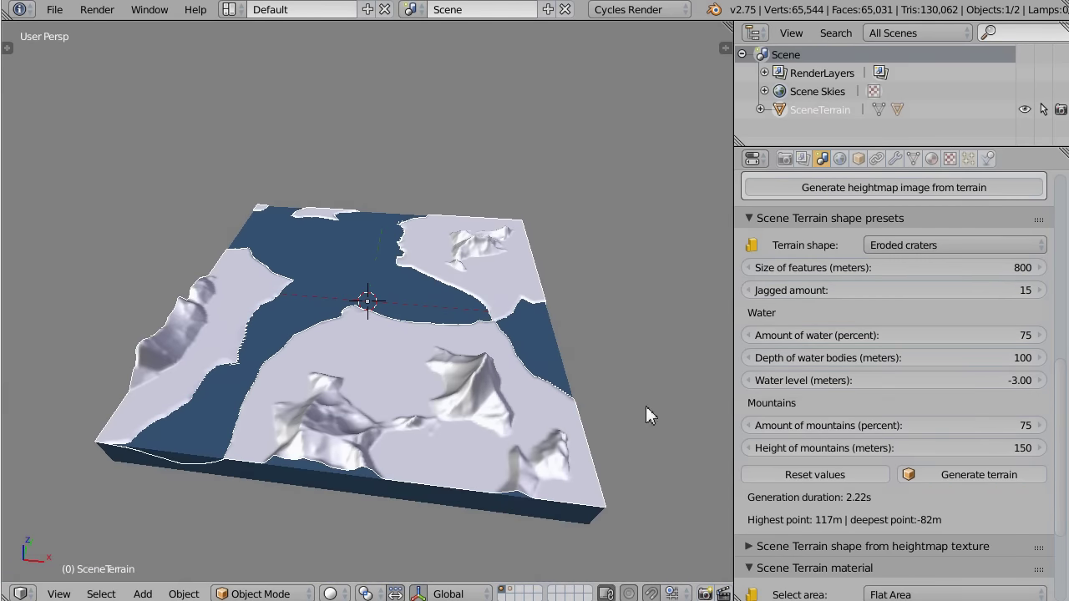
click(934, 476)
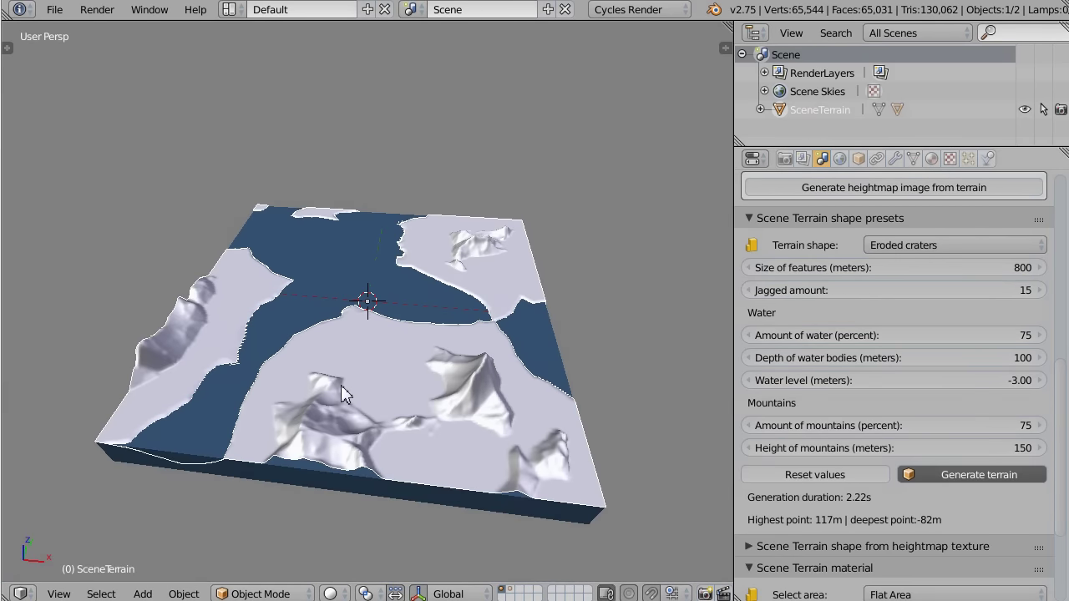
middle_drag(509, 376, 454, 360)
scroll(451, 418, up, 3)
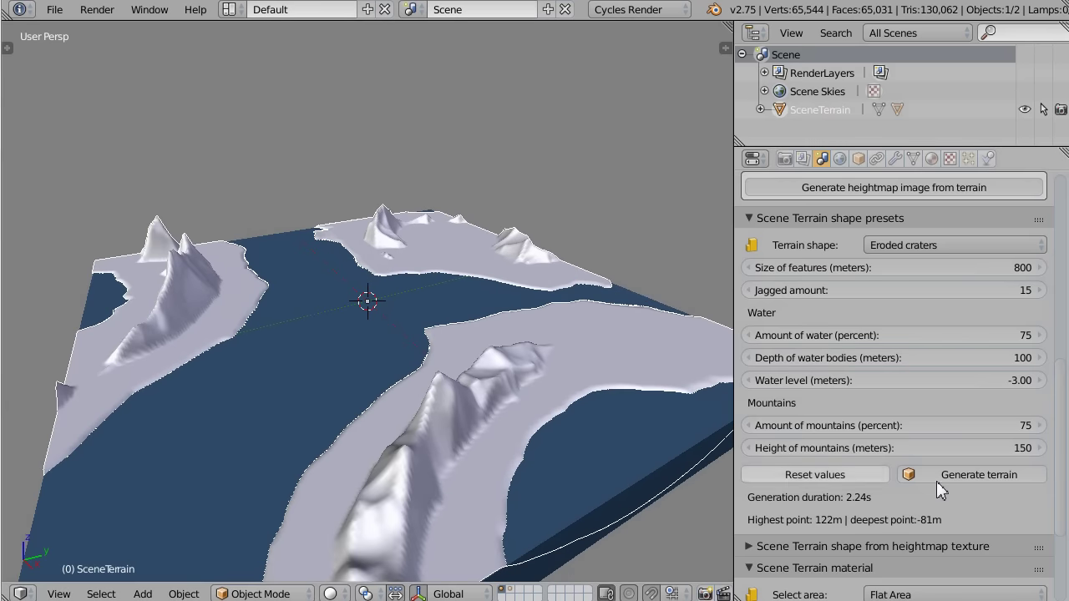
click(963, 474)
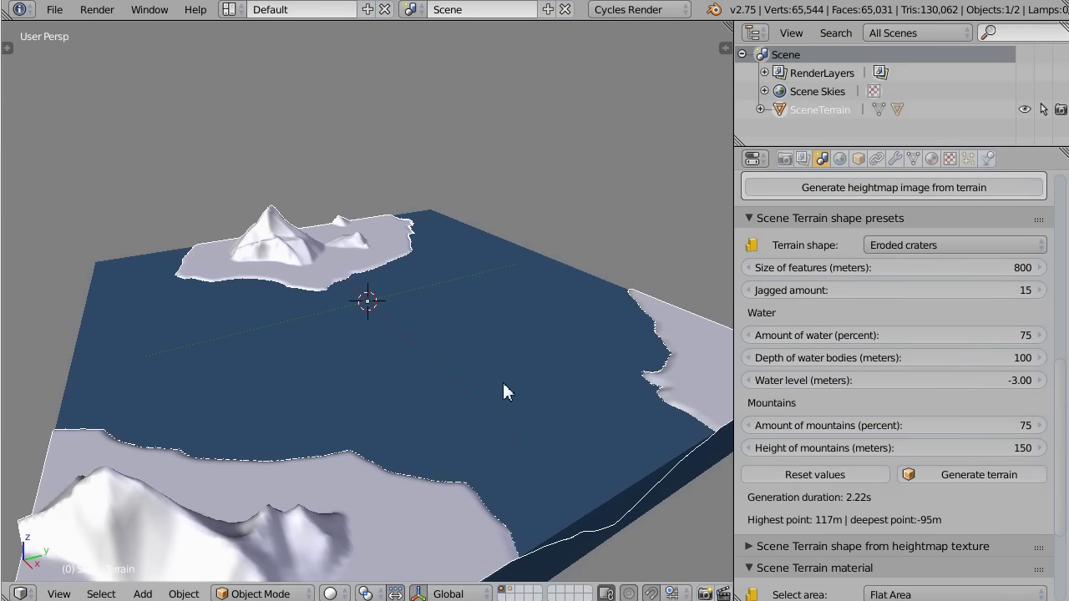
middle_drag(503, 382, 403, 385)
Change the terrain shape to Eroded mountains and generate two variations, inspecting the mountains from several angles
click(940, 246)
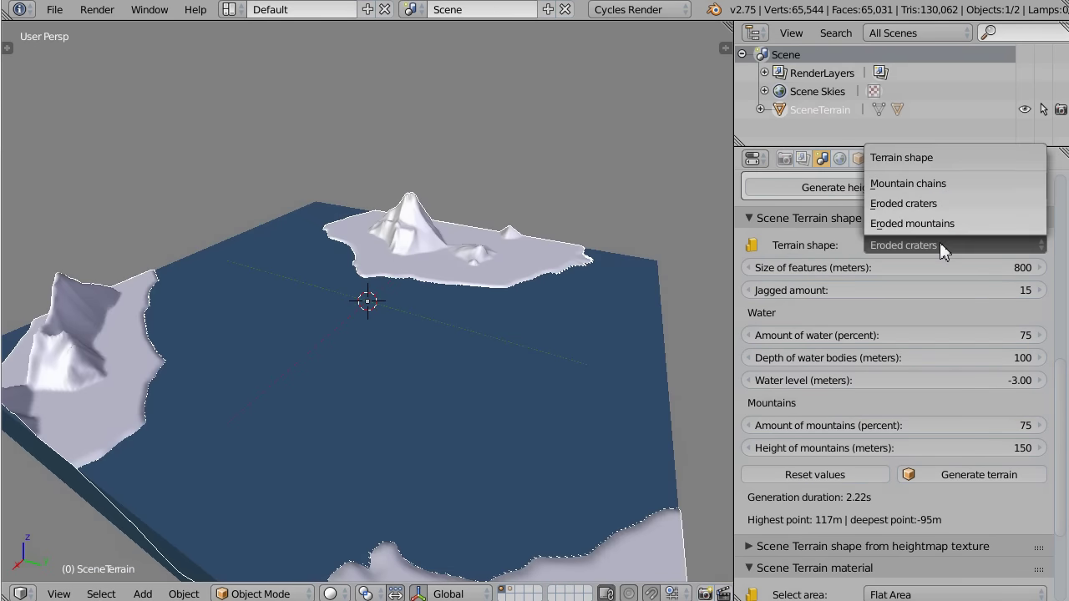
click(928, 224)
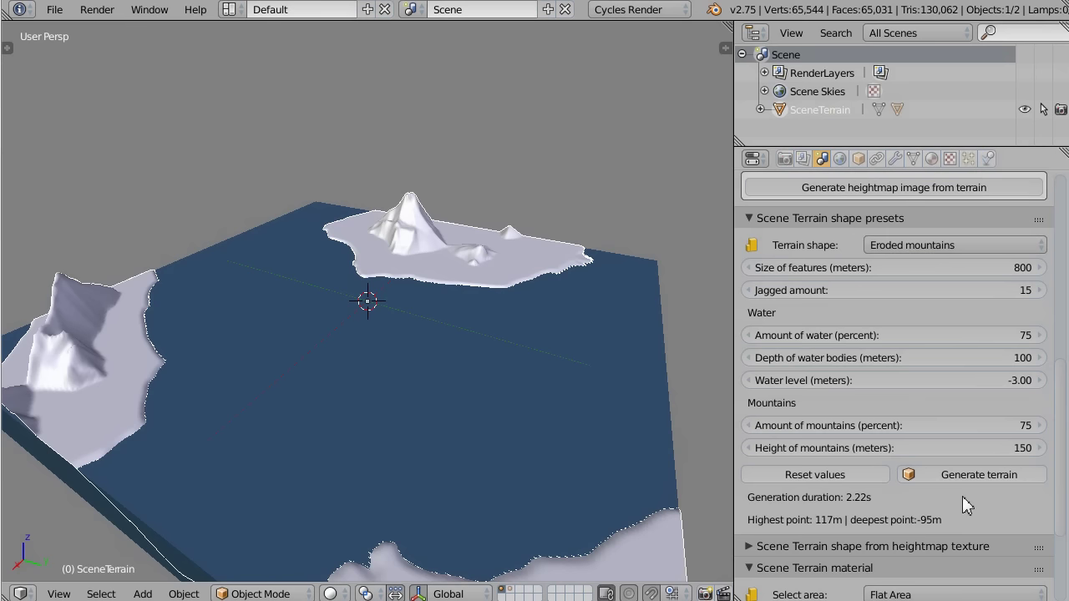
click(959, 468)
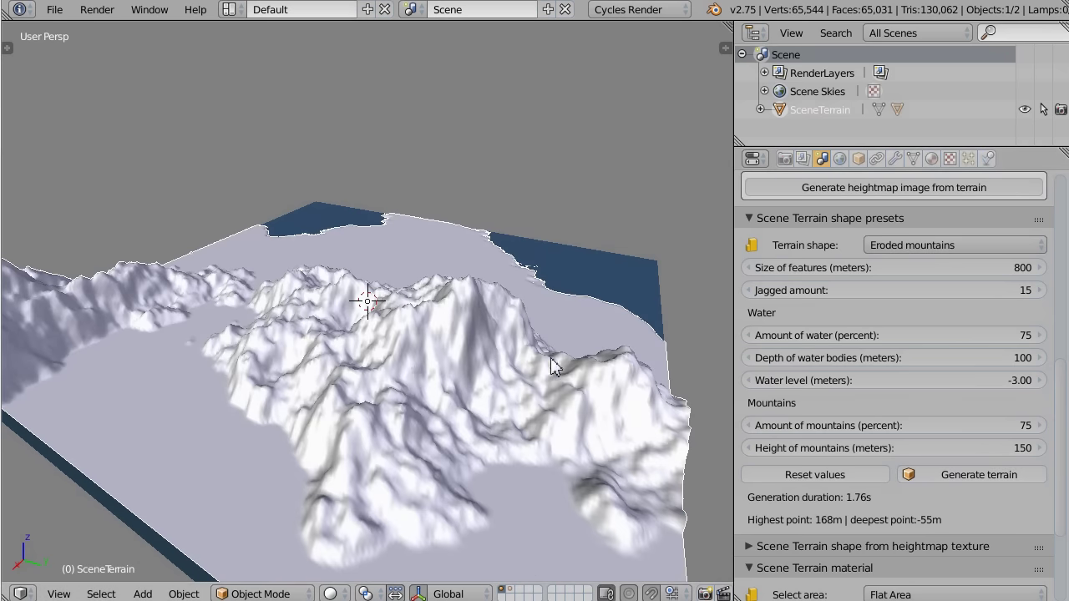
middle_drag(551, 361, 223, 316)
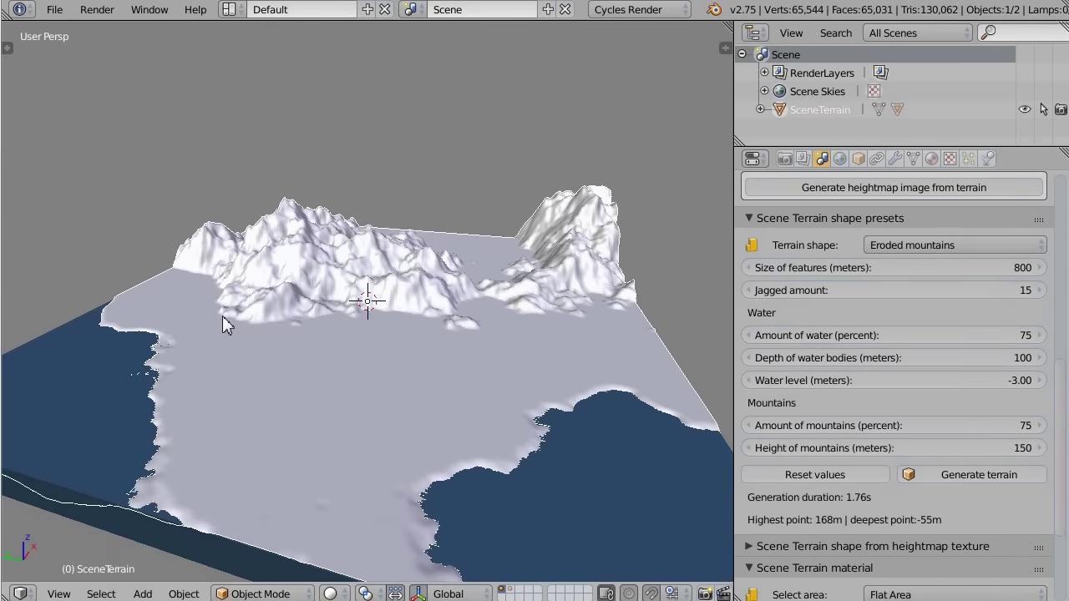
scroll(384, 296, up, 5)
middle_drag(601, 357, 344, 386)
scroll(344, 386, down, 5)
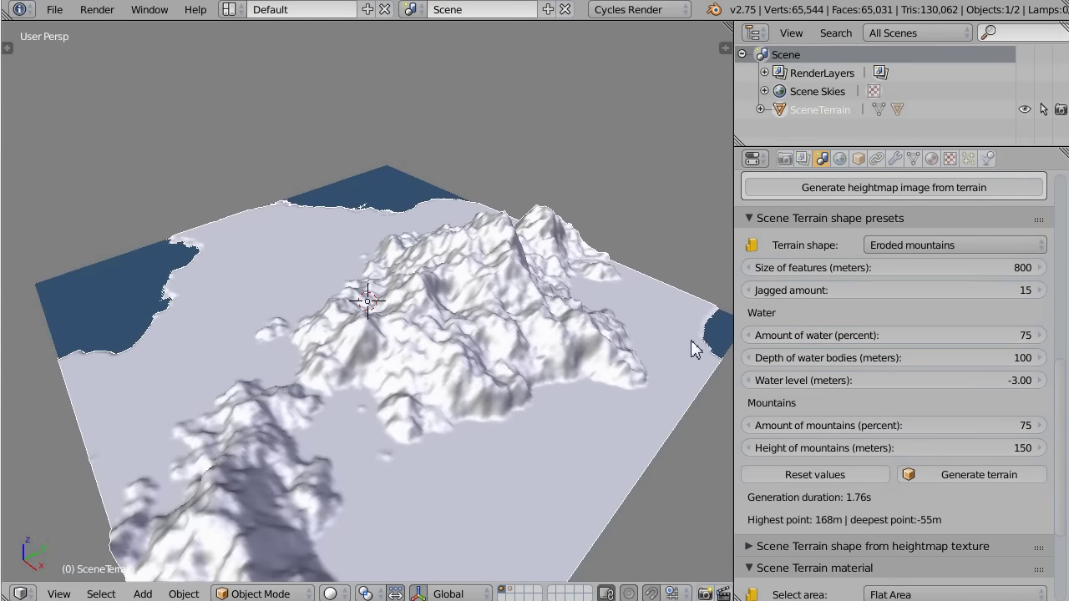
click(948, 478)
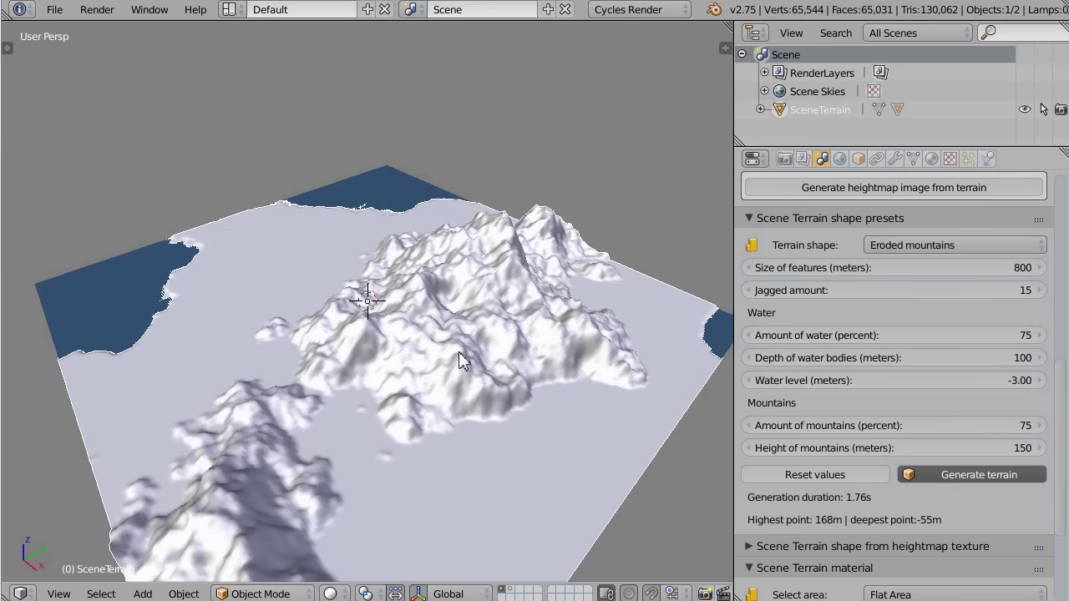
middle_drag(702, 415, 685, 393)
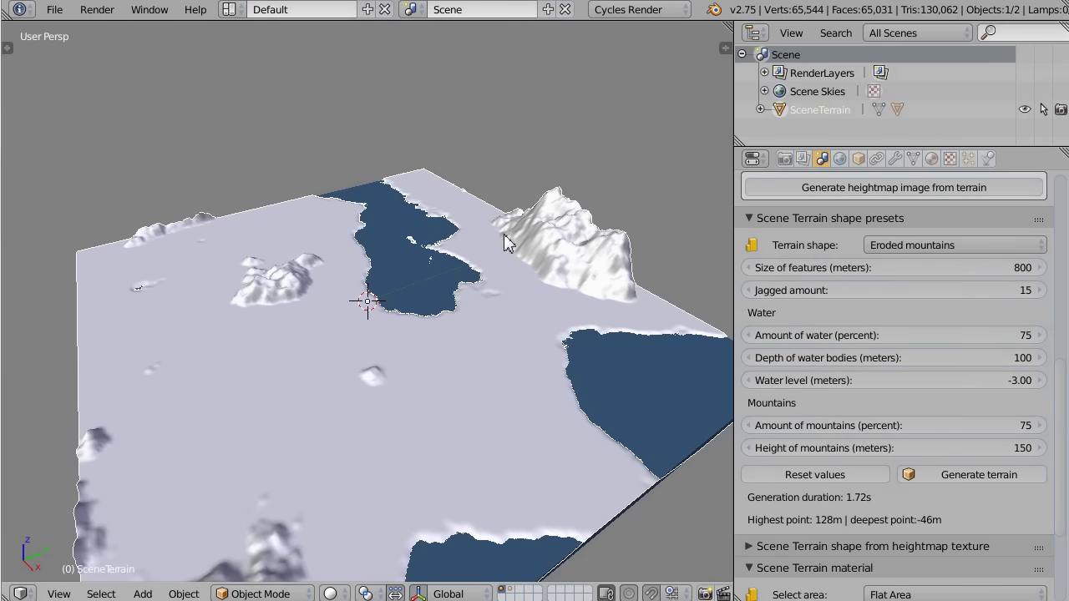
Set the size of features to 2000 meters and regenerate the eroded mountains terrain
click(875, 268)
text(2000)
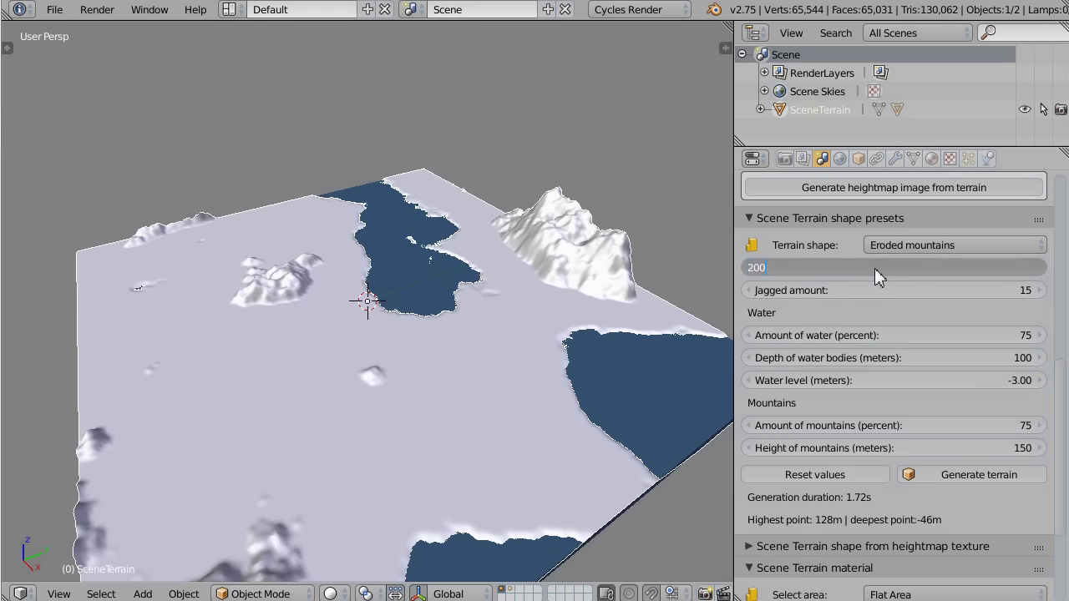
key(Return)
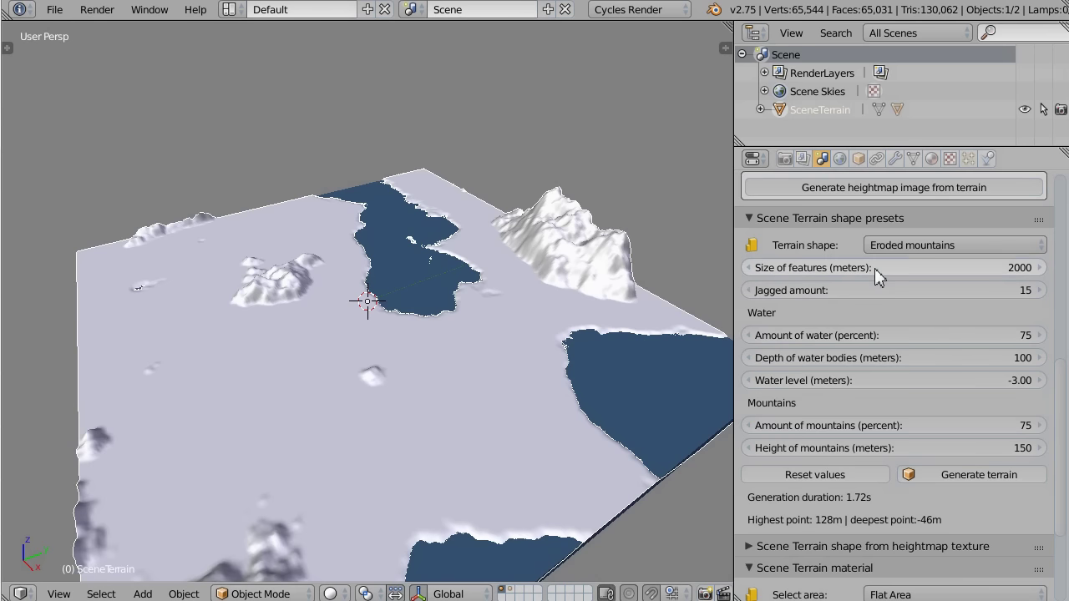
click(921, 473)
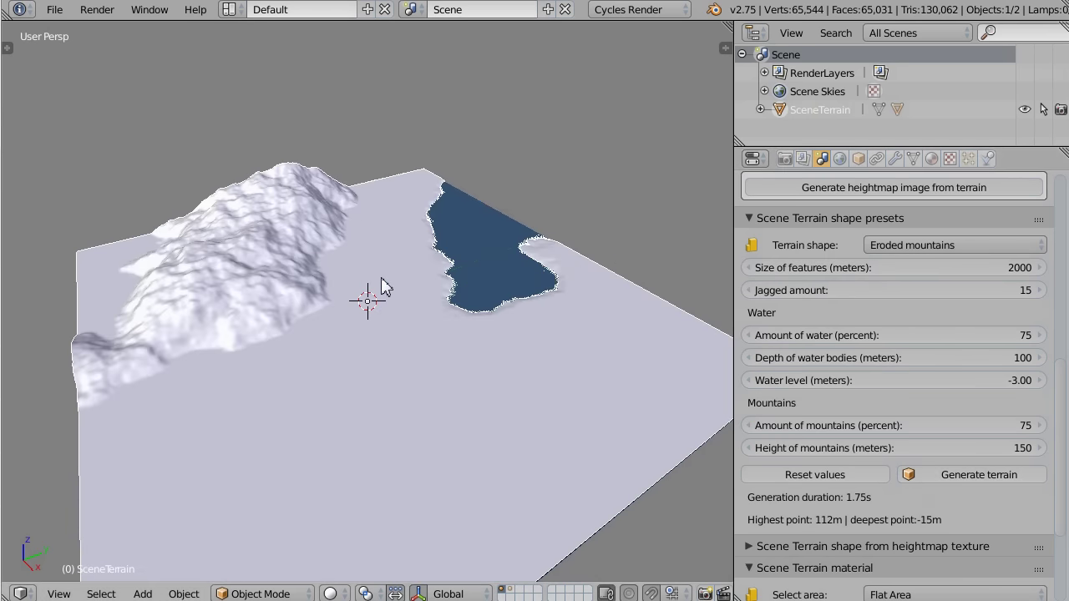
Generate further variations of the eroded mountains terrain with the 2000-meter feature size
click(911, 474)
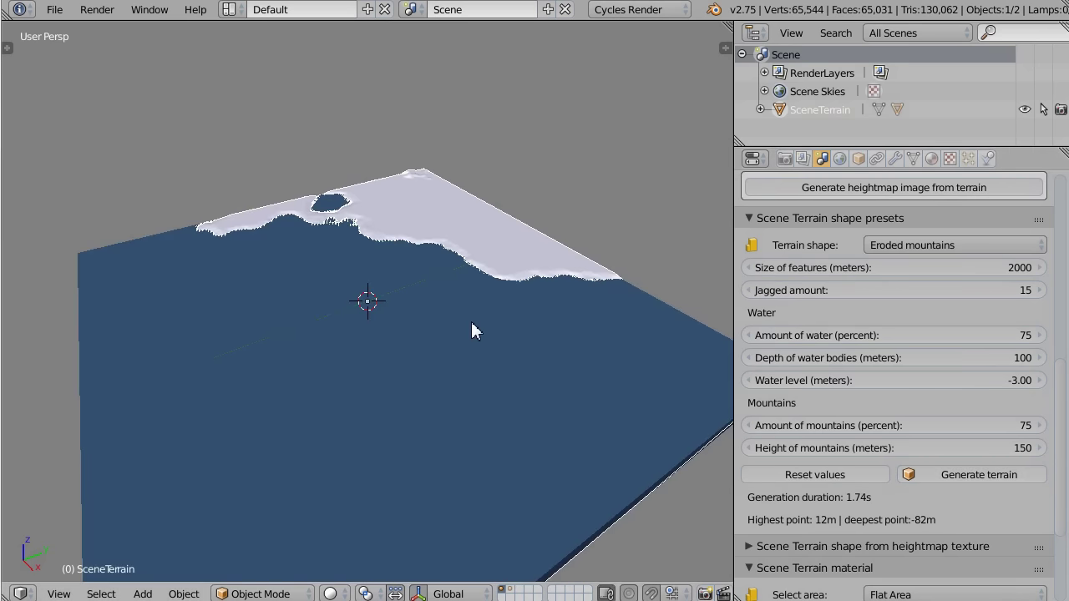
click(927, 476)
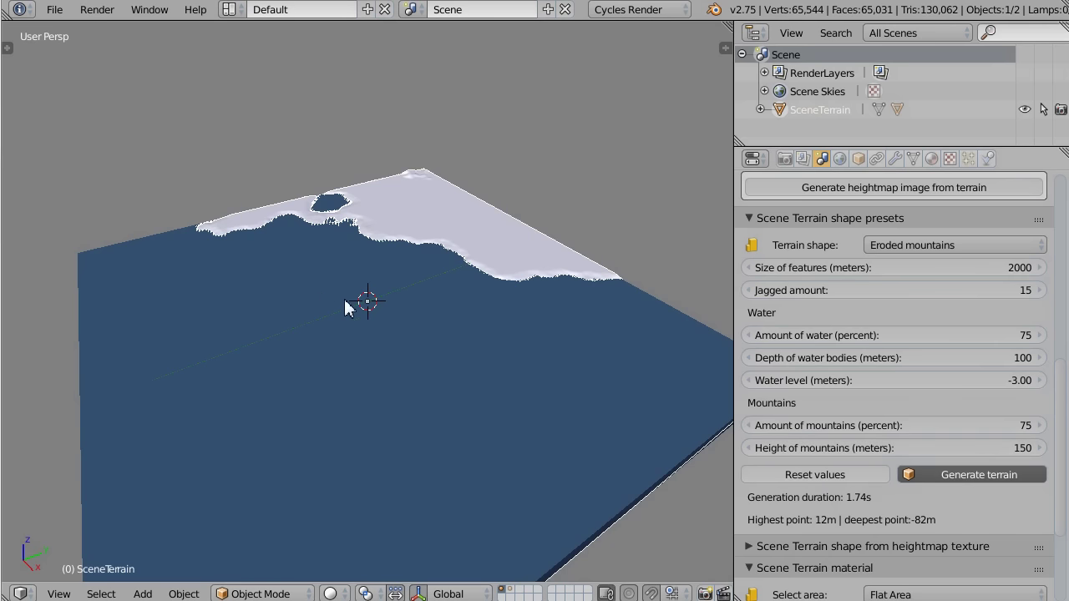
click(994, 473)
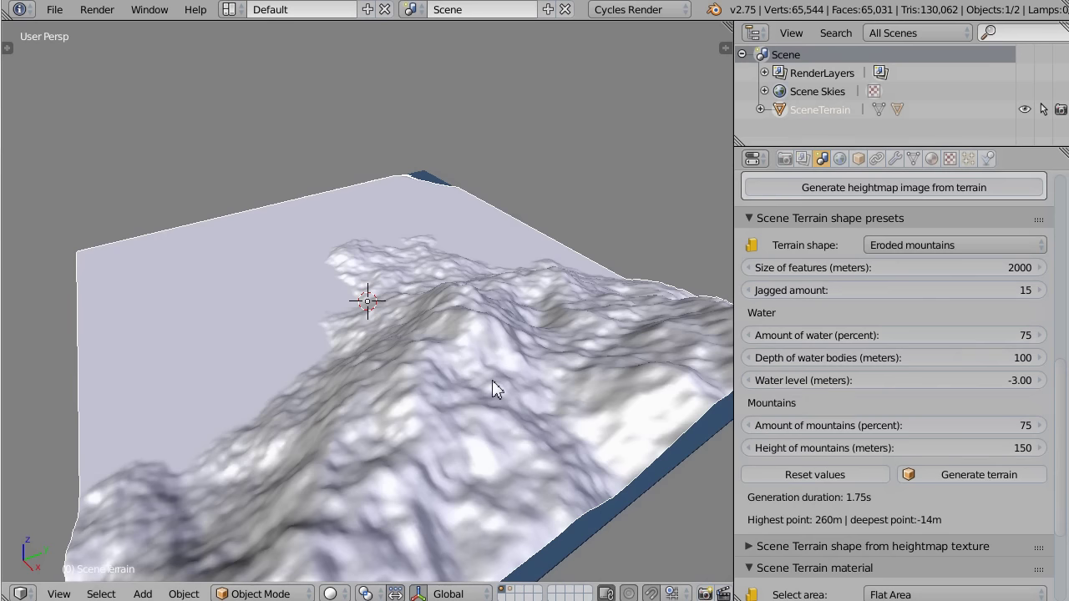
Set the size of features to 400 meters and generate two variations, inspecting the terrain from different angles
click(889, 267)
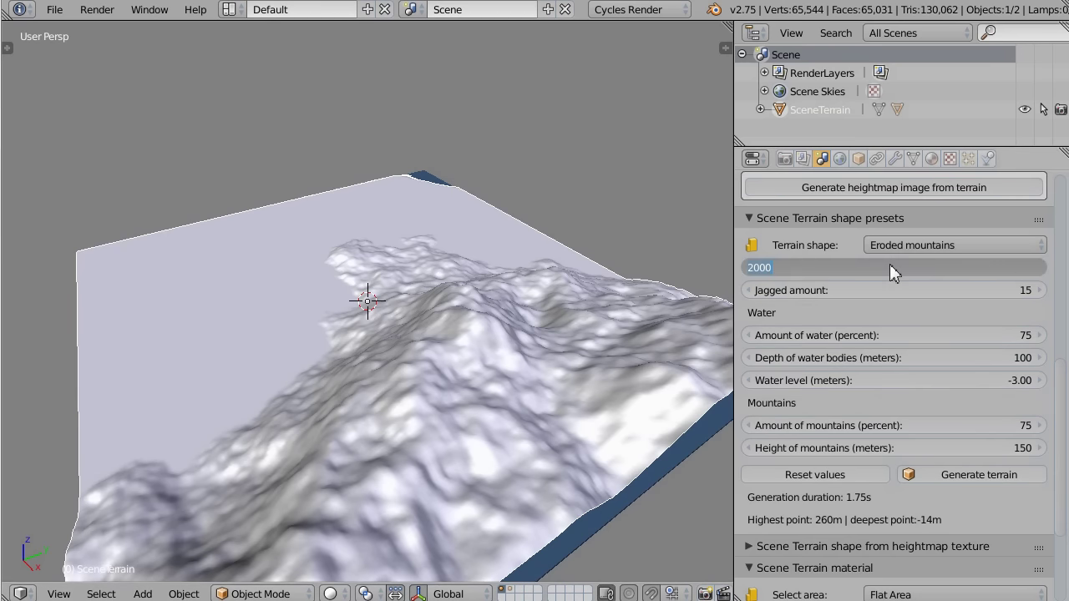
text(400)
key(Return)
click(957, 475)
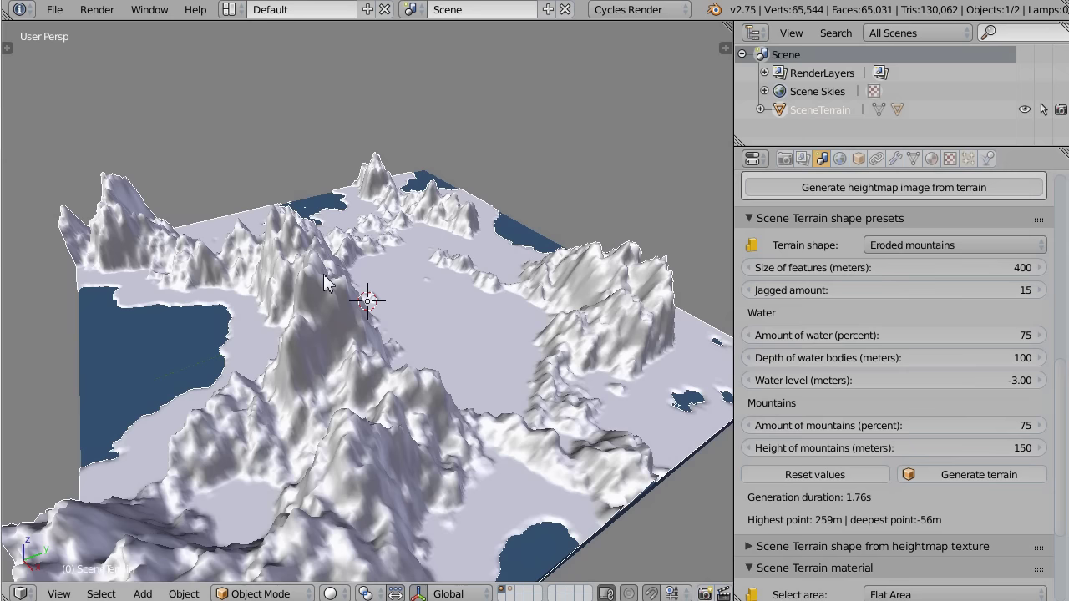
middle_drag(603, 365, 207, 355)
click(942, 476)
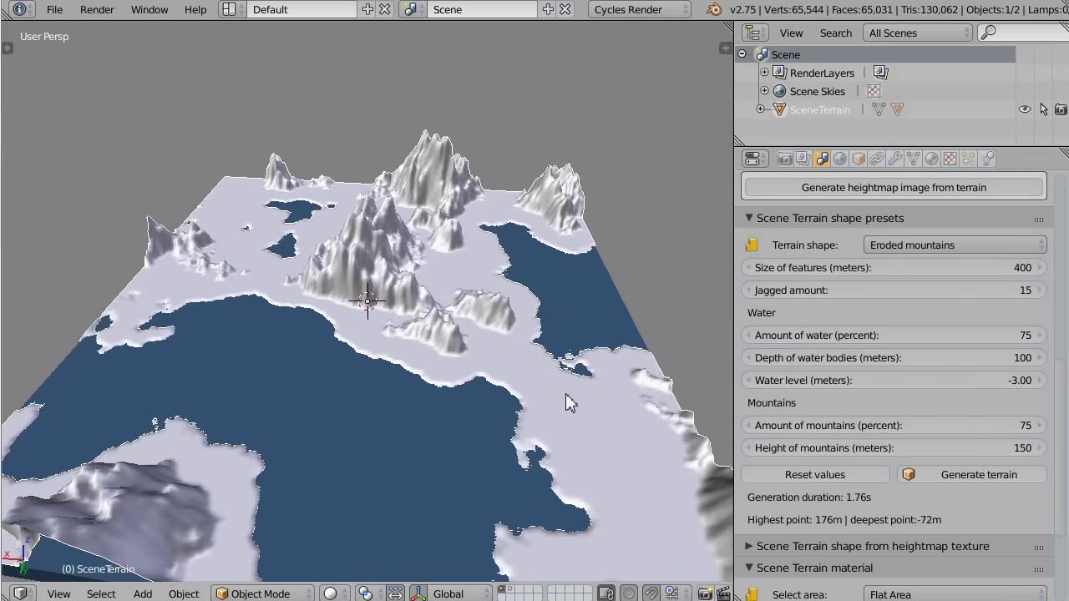
middle_drag(566, 402, 518, 367)
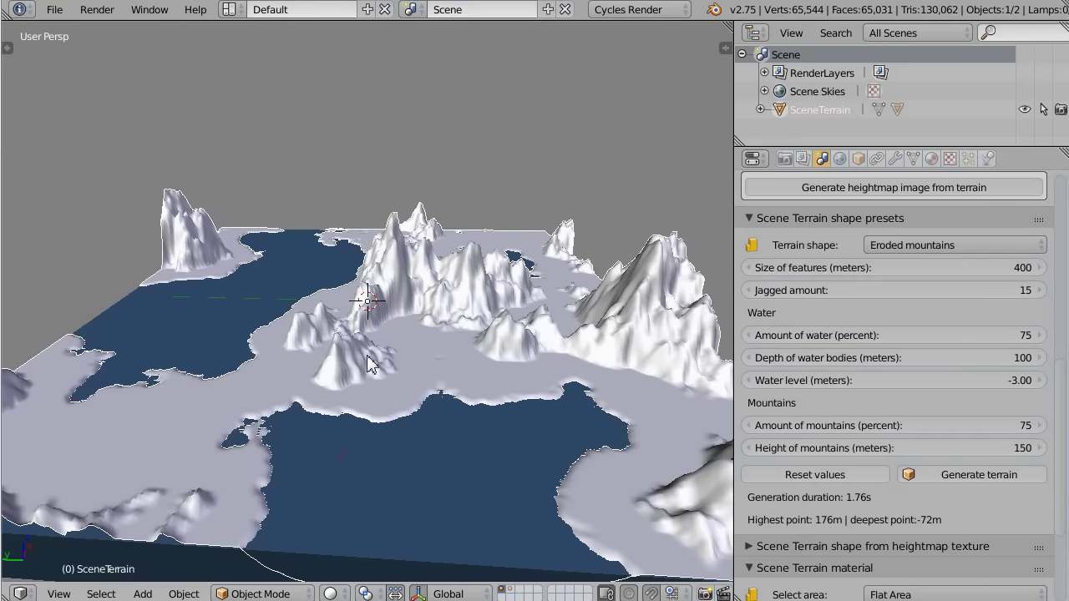
Reset the size of features to its default of 800 meters and view the terrain from another angle
right_click(875, 271)
click(827, 368)
middle_drag(650, 333, 535, 349)
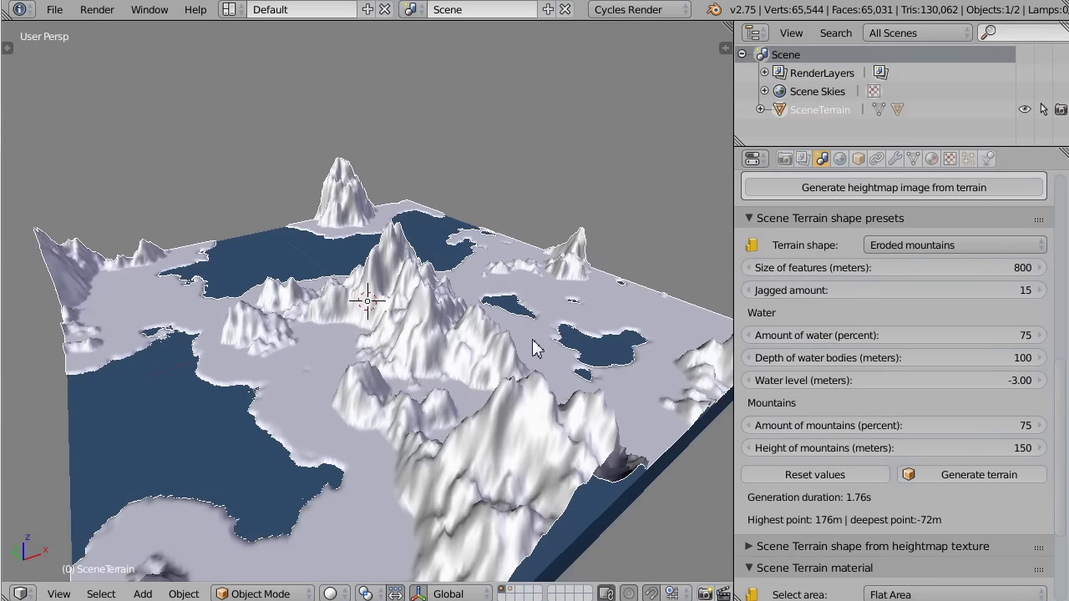
Set the jagged amount to 1 and regenerate the terrain, inspecting the smooth slopes from another angle
click(958, 290)
text(1)
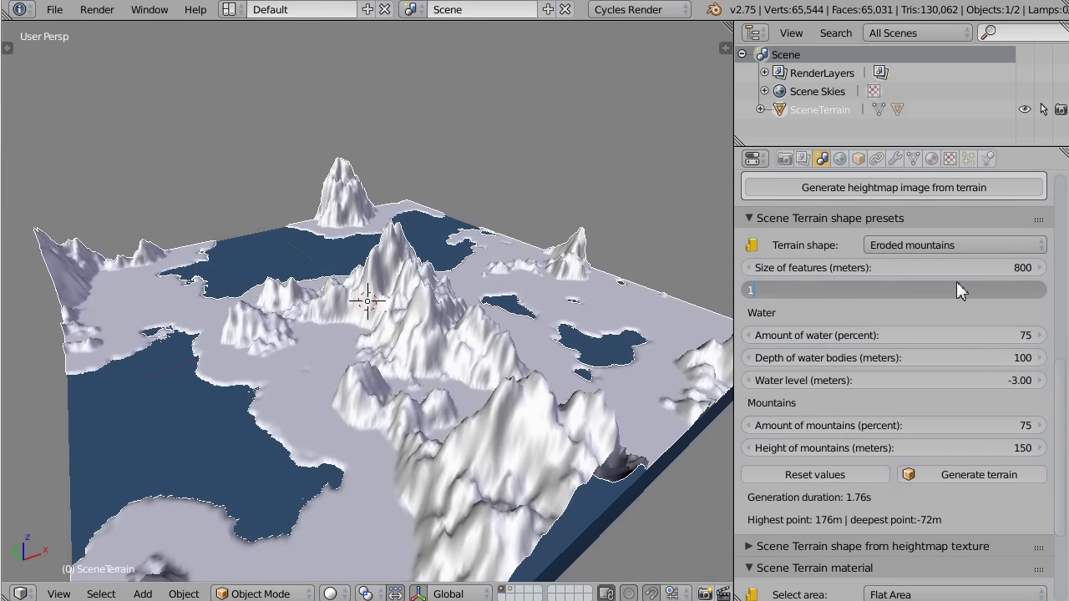
key(Return)
click(939, 478)
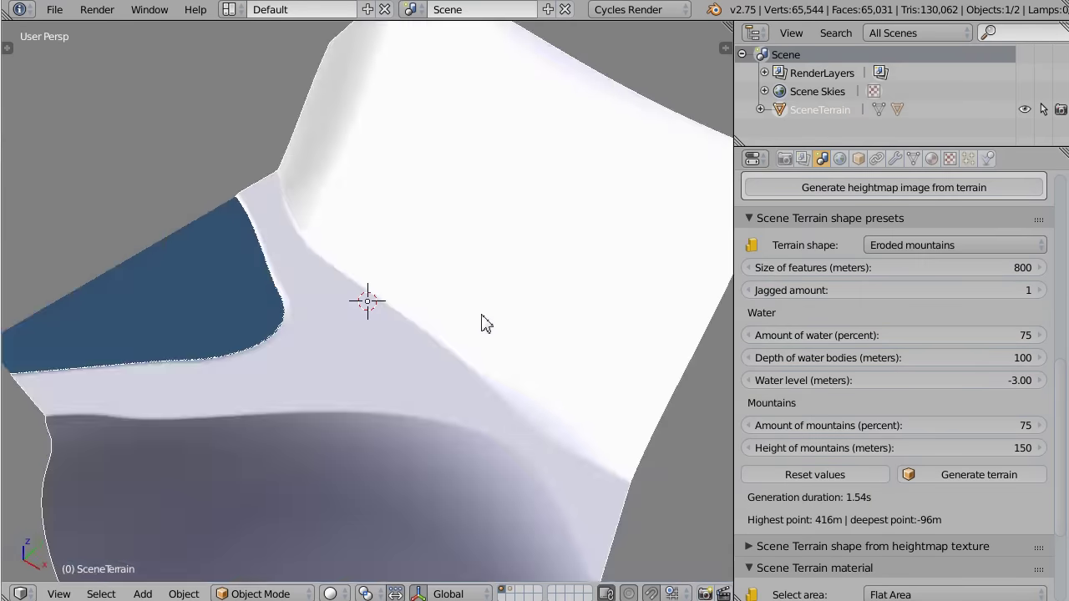
middle_drag(483, 324, 551, 327)
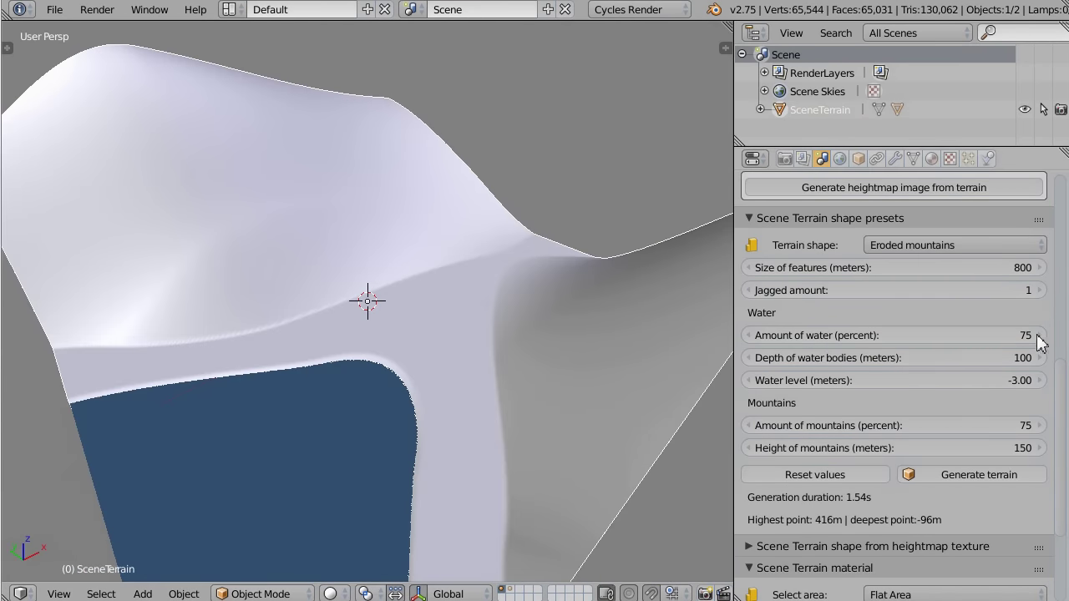
Raise the jagged amount to 2 and then to 3, regenerating the terrain after each change
click(1040, 291)
click(964, 467)
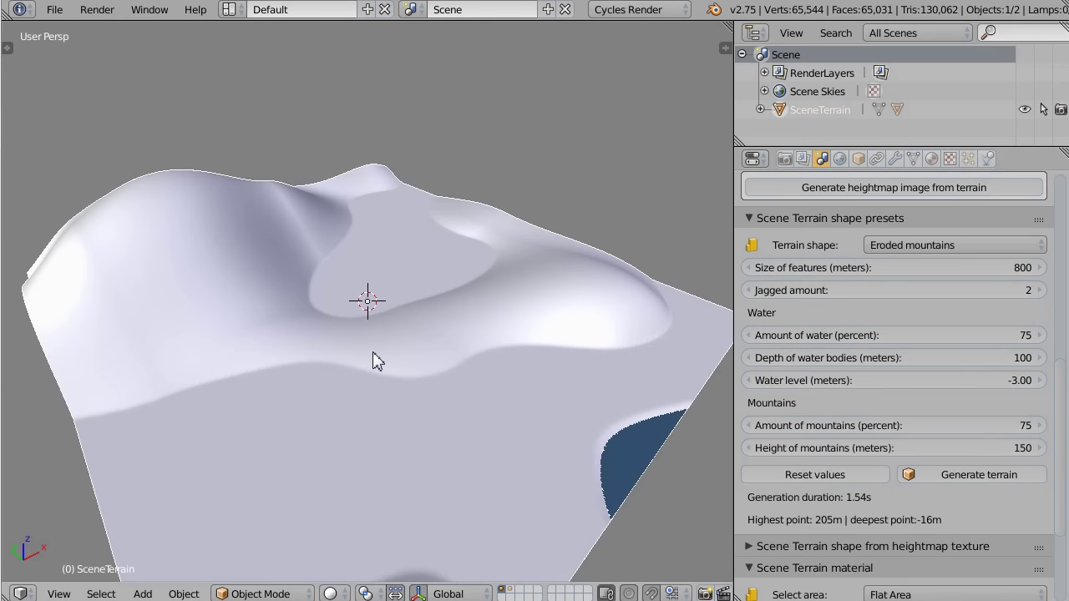
click(1040, 291)
click(960, 479)
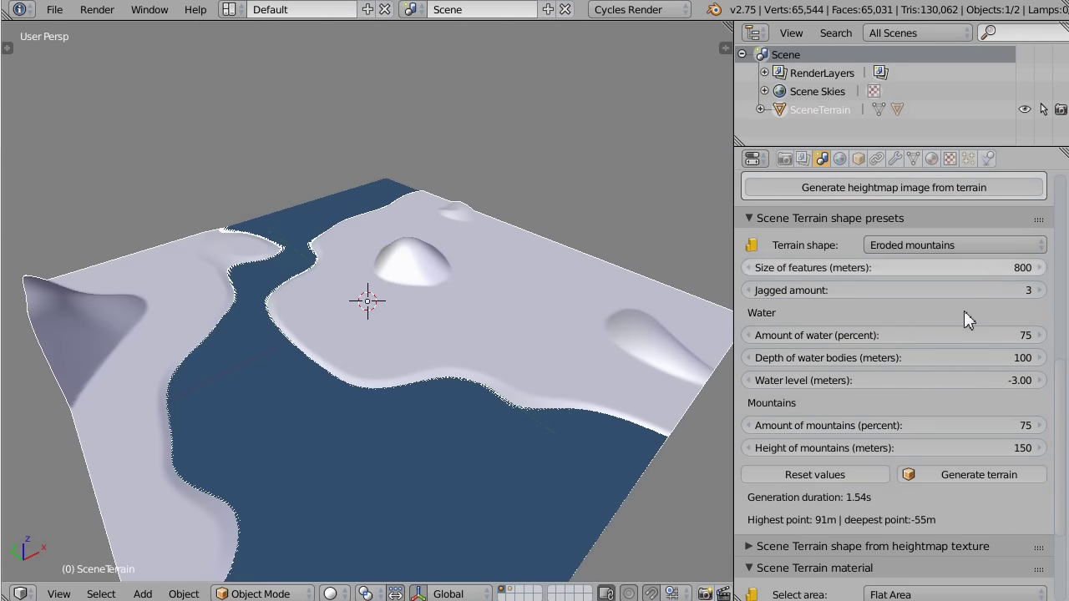
Increase the random seed in the general terrain options to fix the landscape layout, and regenerate the terrain
scroll(869, 317, up, 5)
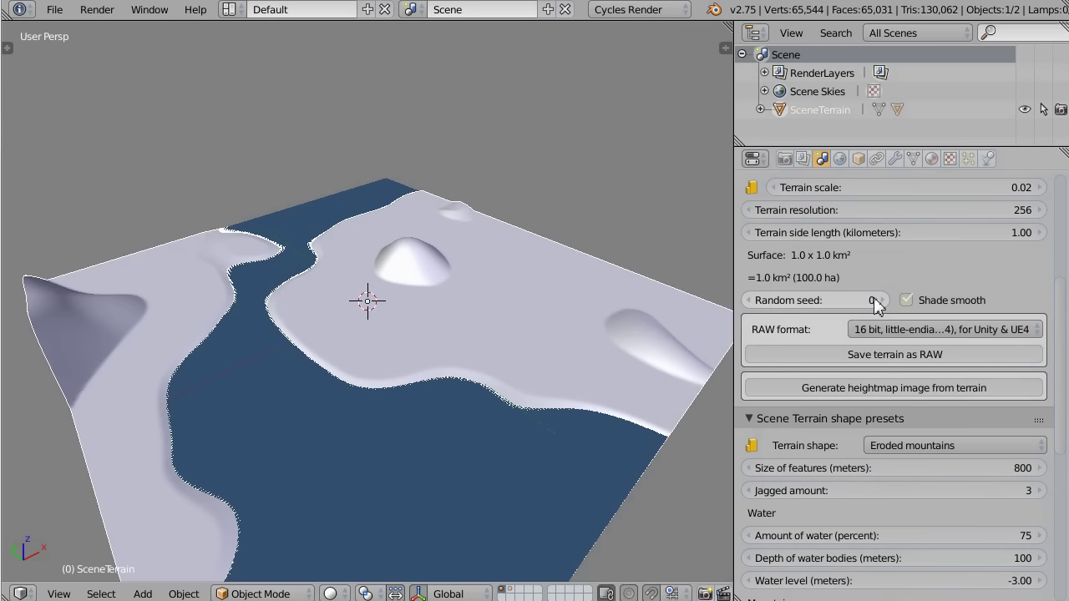
scroll(916, 400, down, 7)
click(952, 443)
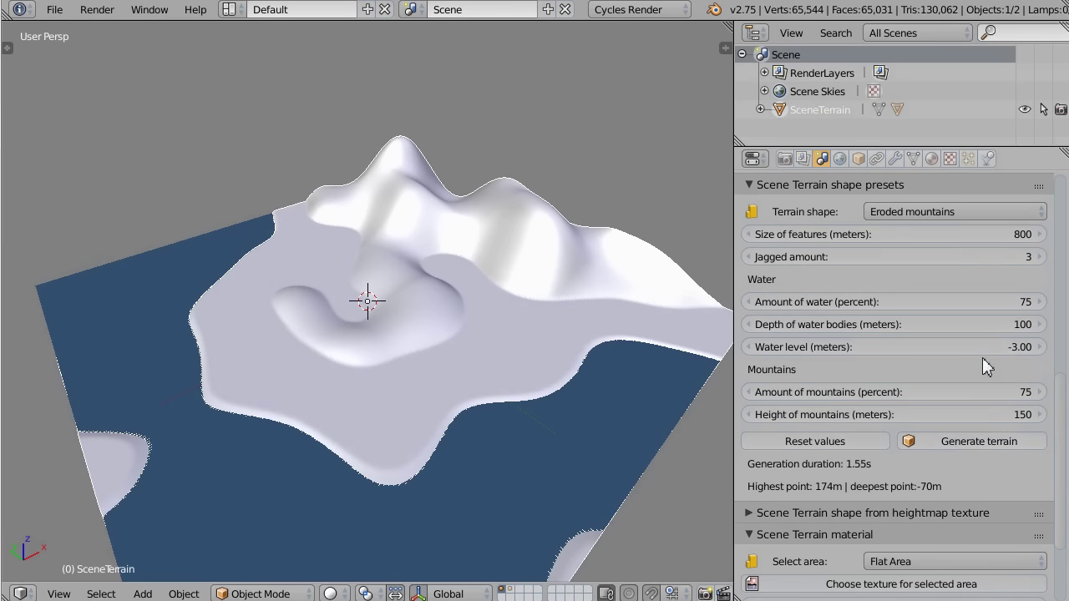
Raise the jagged amount to 4, 5 and 6, regenerating after each change, and reset it to its default of 15
click(1040, 257)
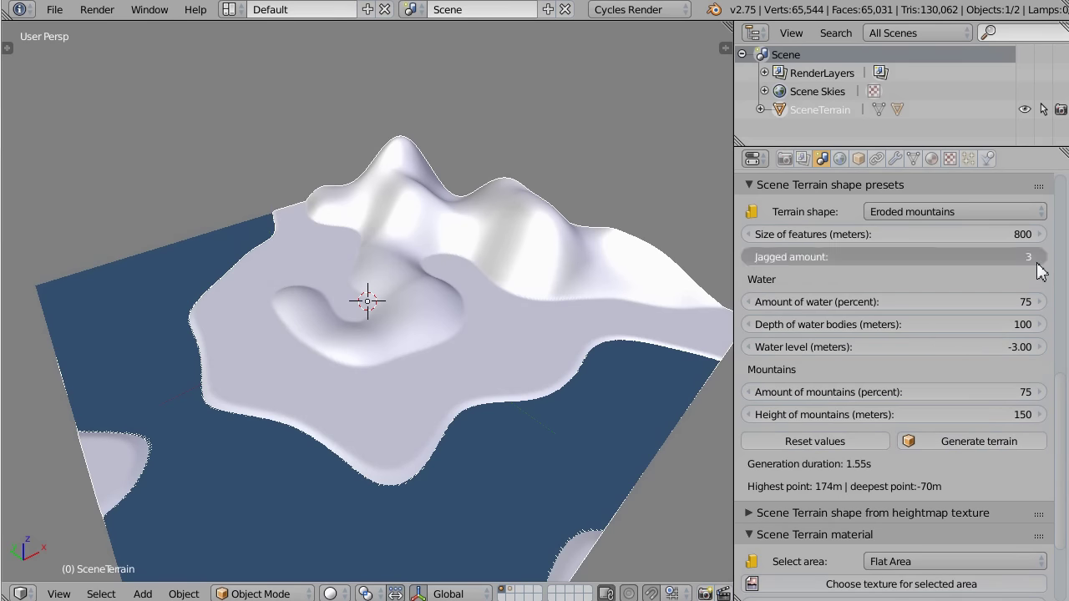
click(967, 442)
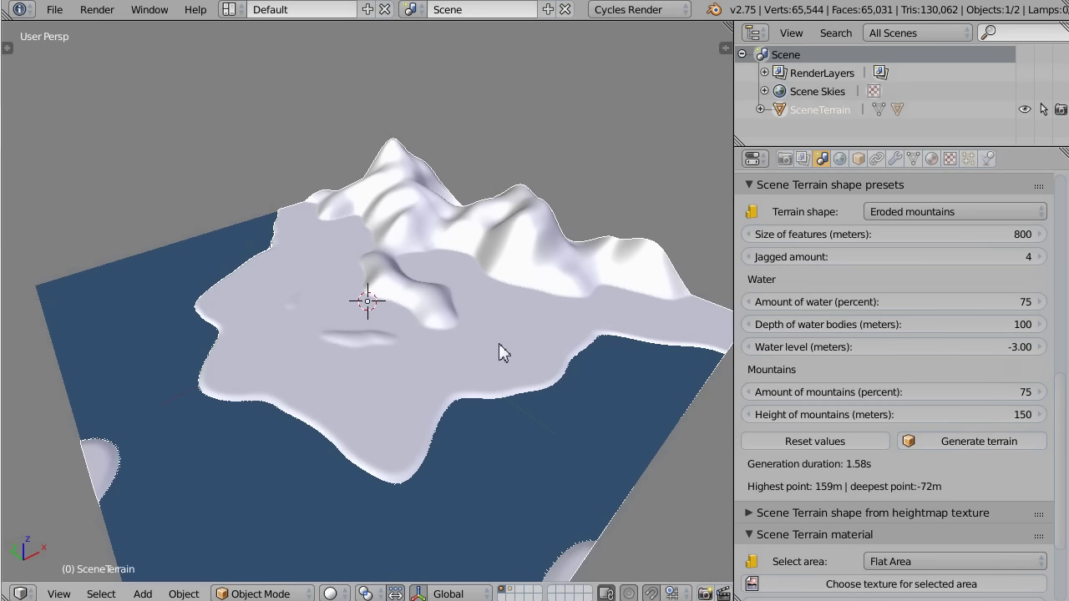
click(1040, 258)
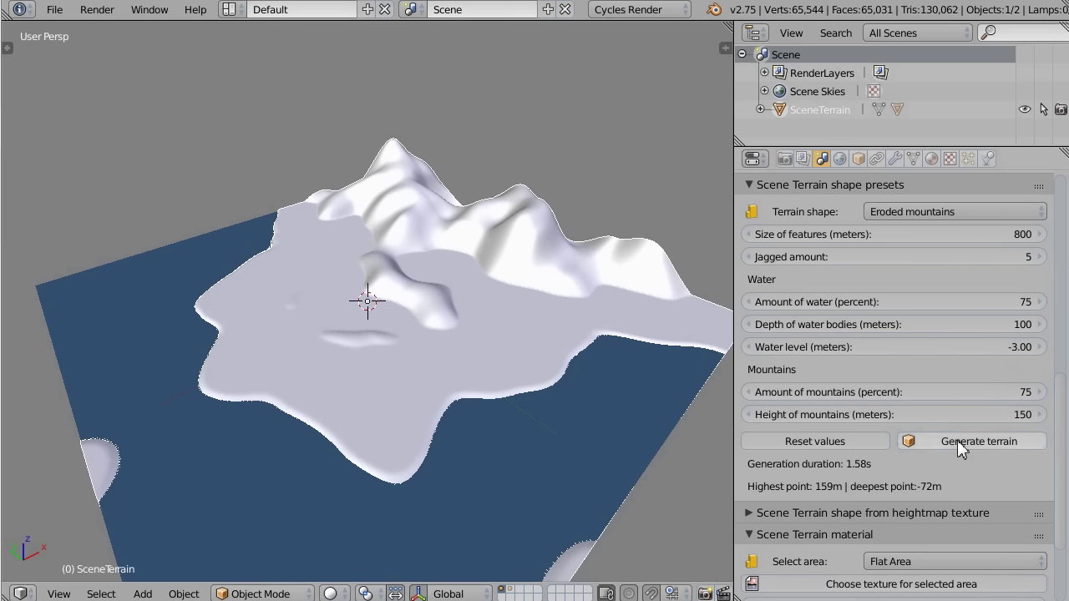
click(957, 441)
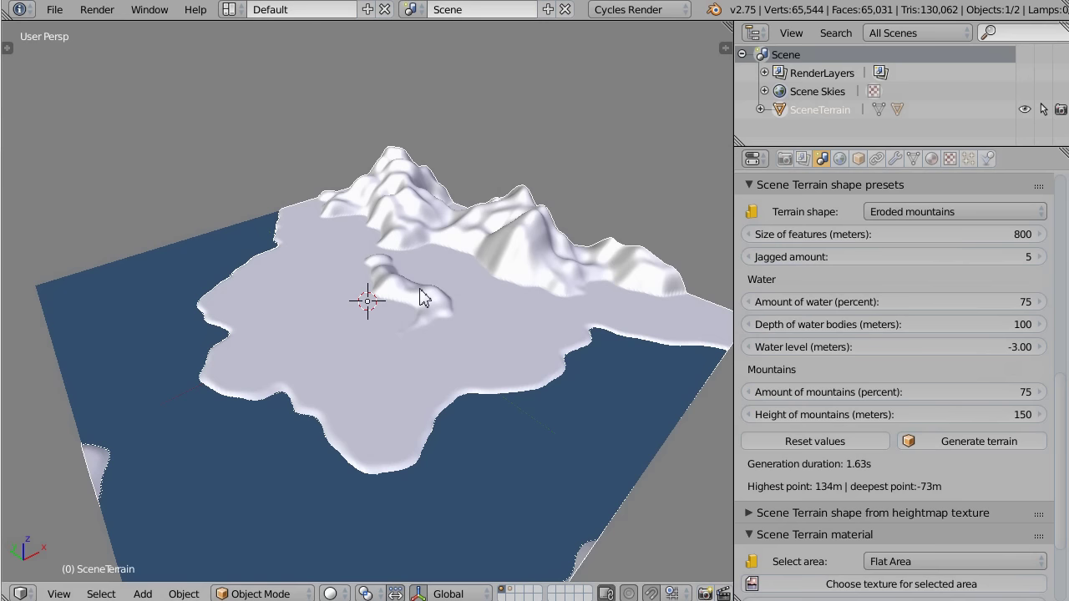
click(1040, 257)
click(979, 443)
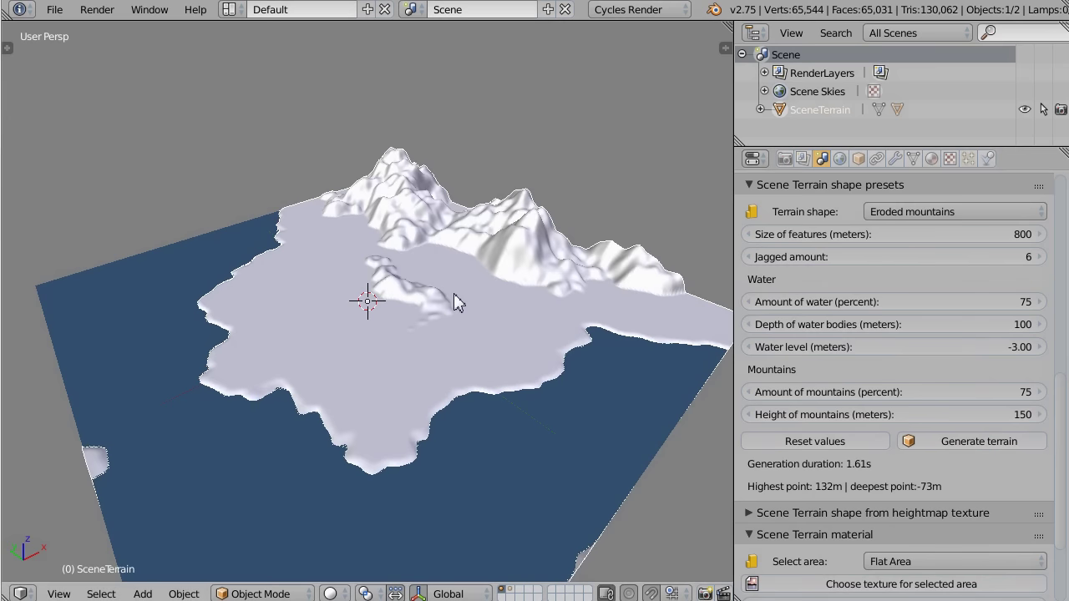
right_click(906, 259)
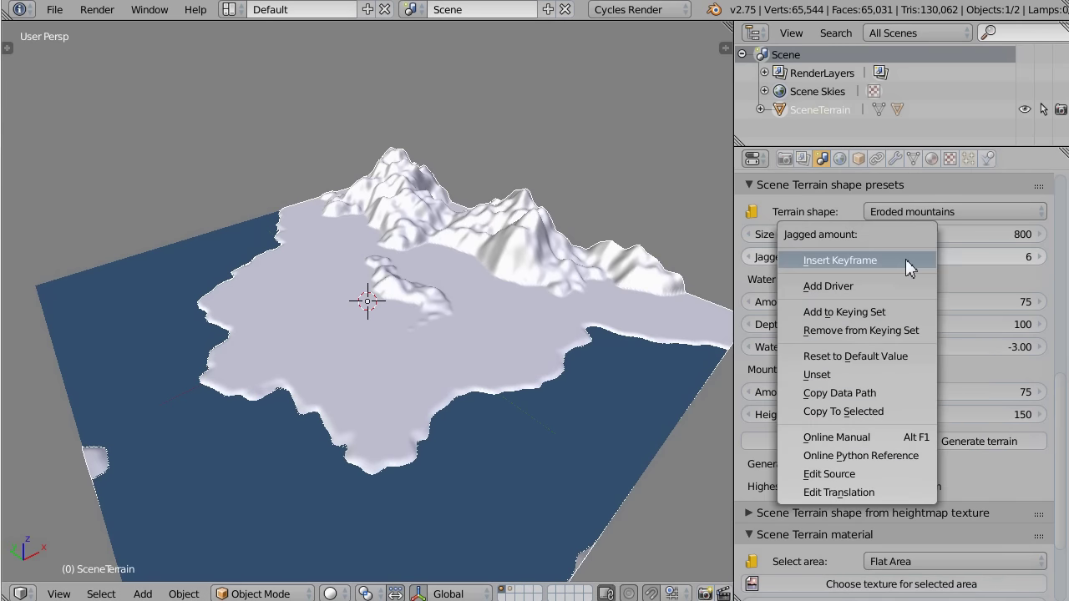
click(884, 364)
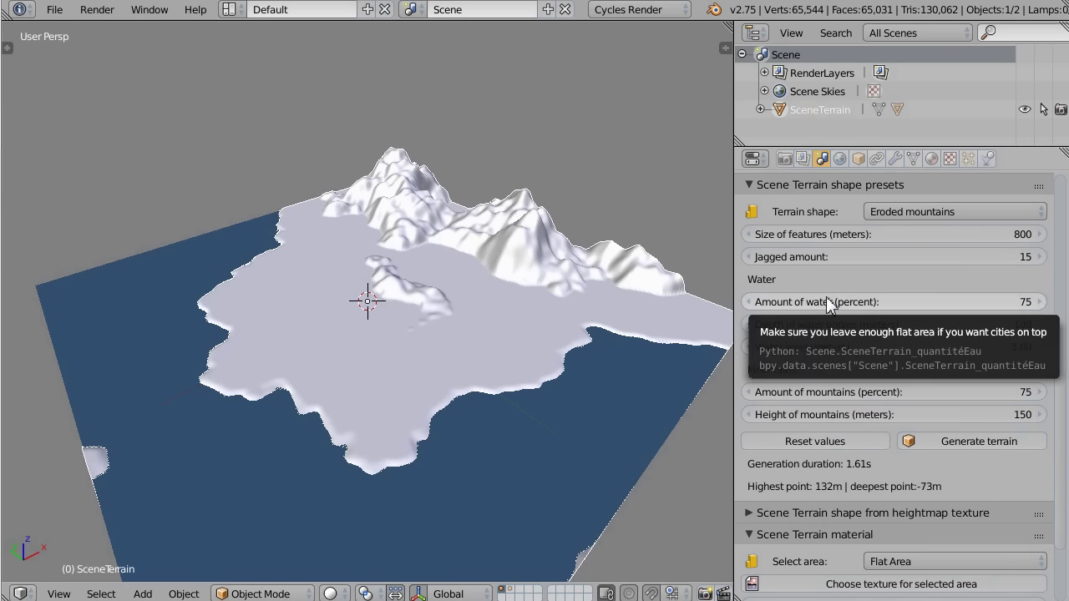
Set the amount of water and the amount of mountains to 100 percent, regenerating after each change, and inspect the island
drag(815, 307, 1068, 322)
click(935, 445)
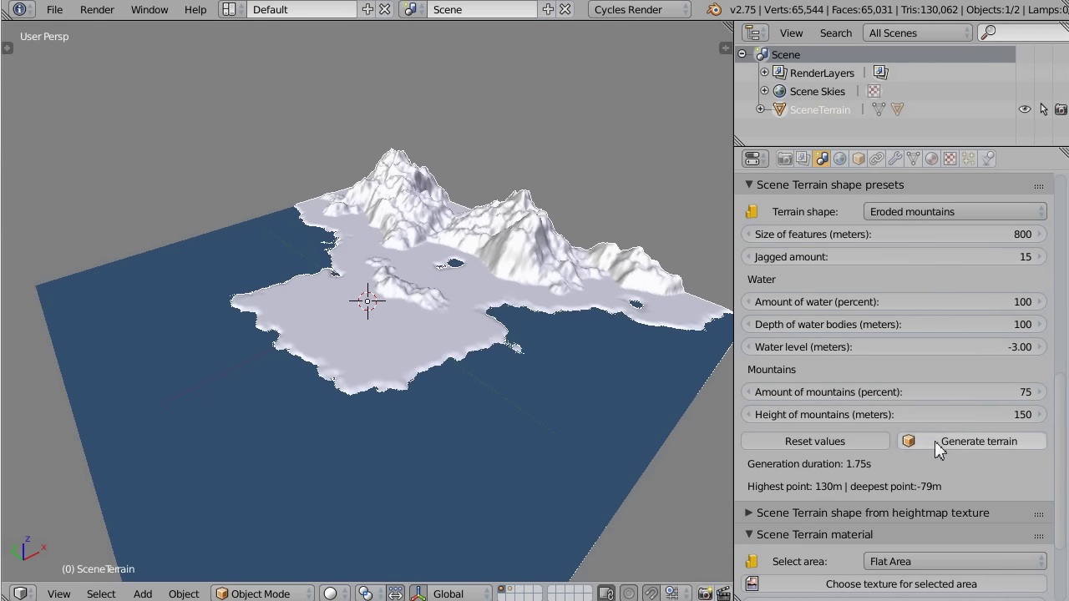
drag(838, 394, 1027, 394)
click(969, 437)
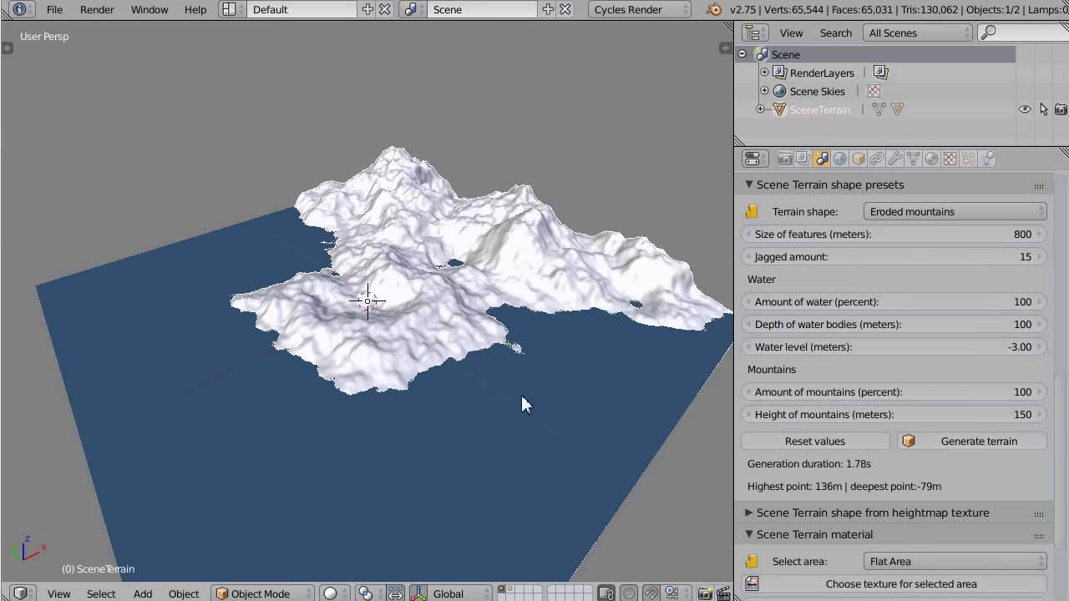
middle_drag(286, 411, 574, 351)
middle_drag(526, 382, 327, 375)
scroll(476, 376, up, 4)
scroll(501, 411, down, 6)
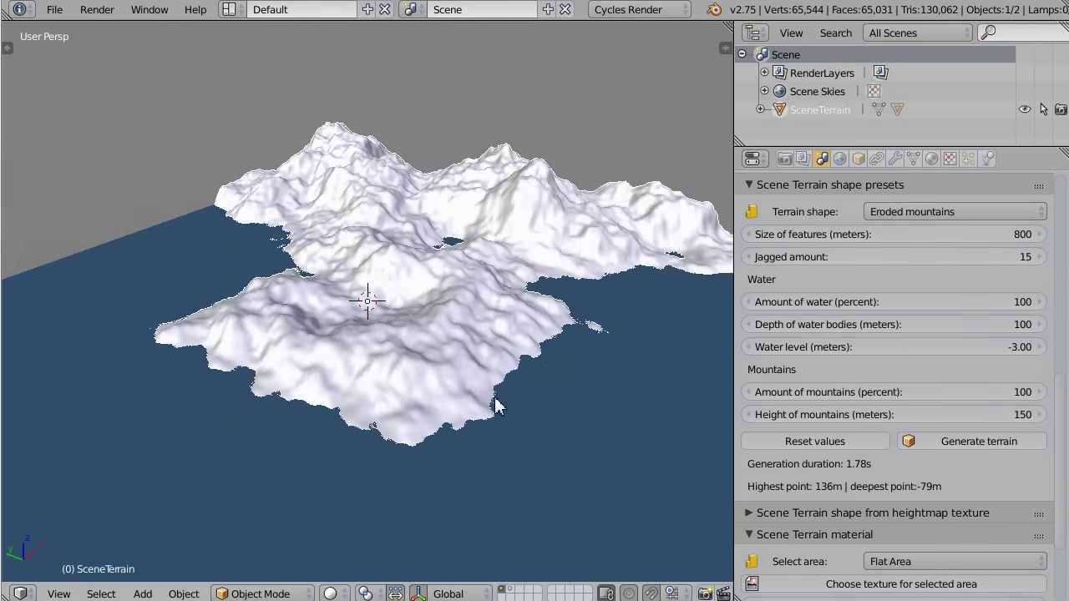
middle_drag(496, 399, 423, 366)
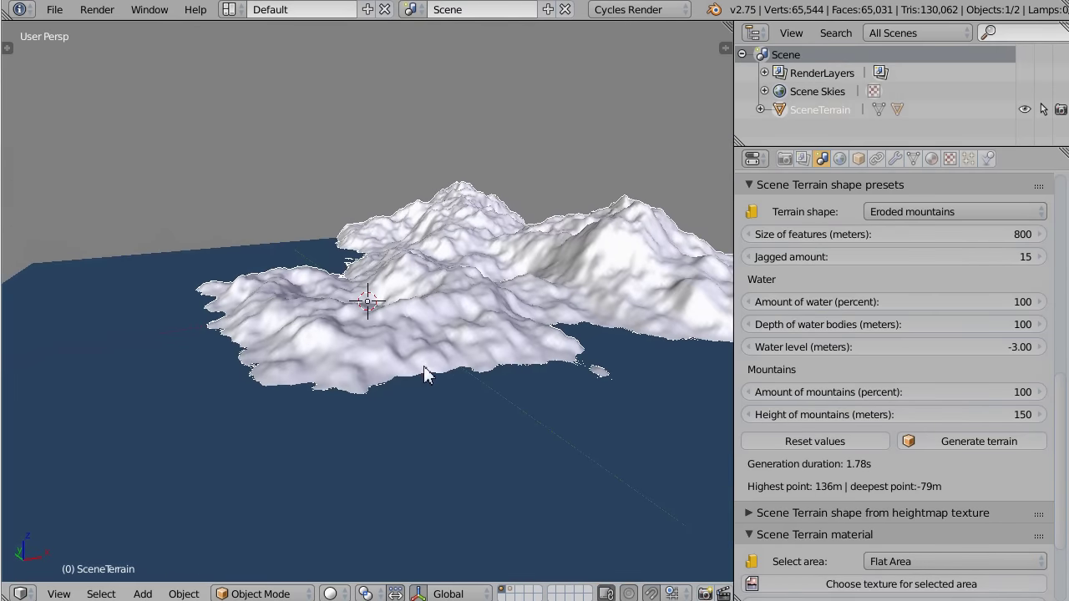
Reset the amounts of mountains and water to their default of 75 percent and inspect the terrain mesh in wireframe
right_click(891, 391)
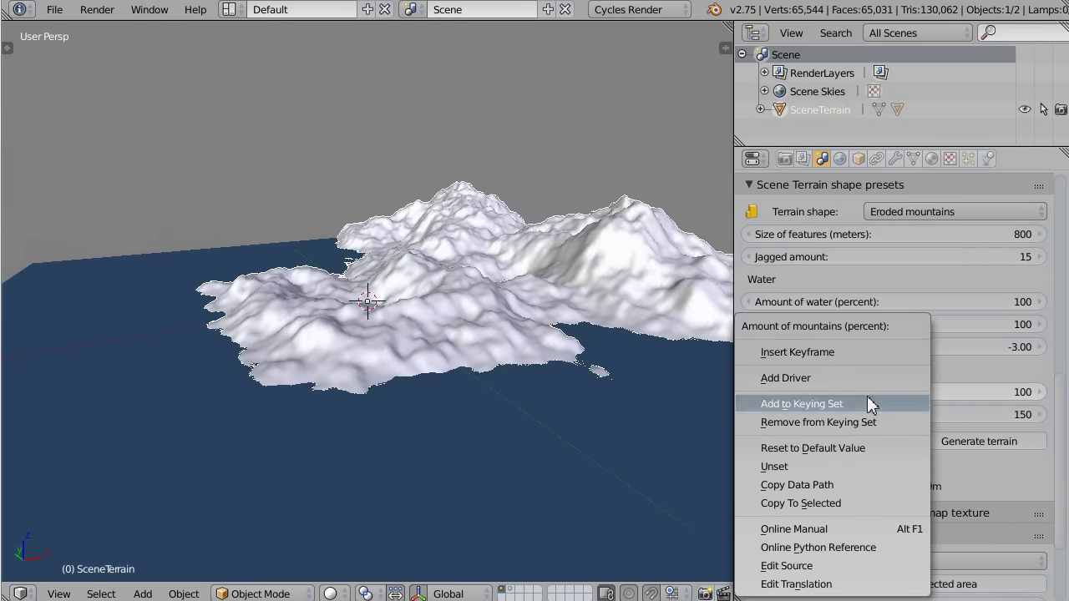
click(831, 448)
right_click(919, 304)
click(871, 376)
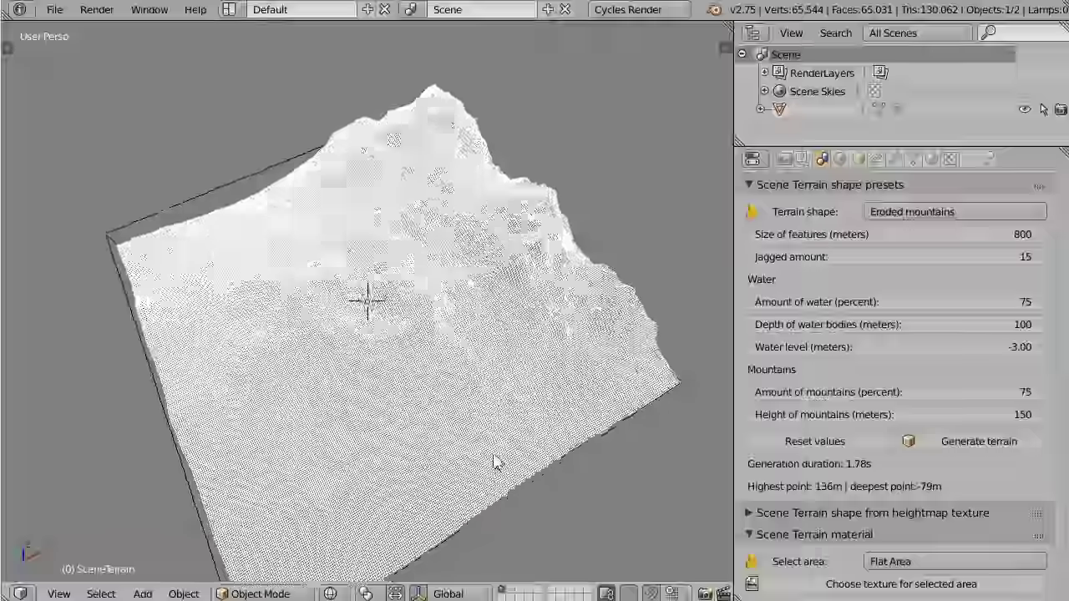
middle_drag(481, 444, 532, 348)
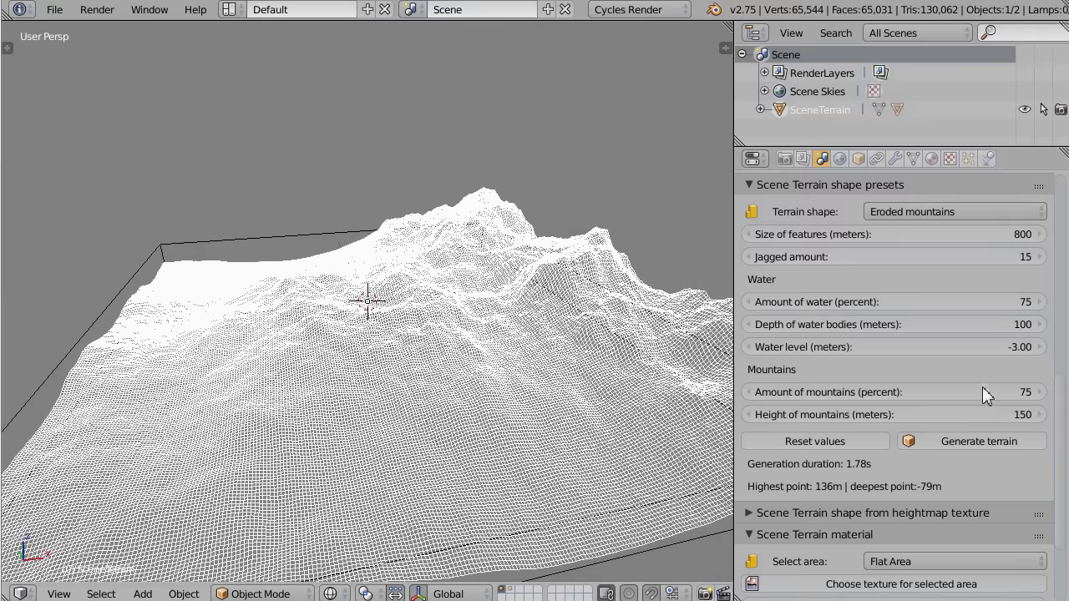
key(z)
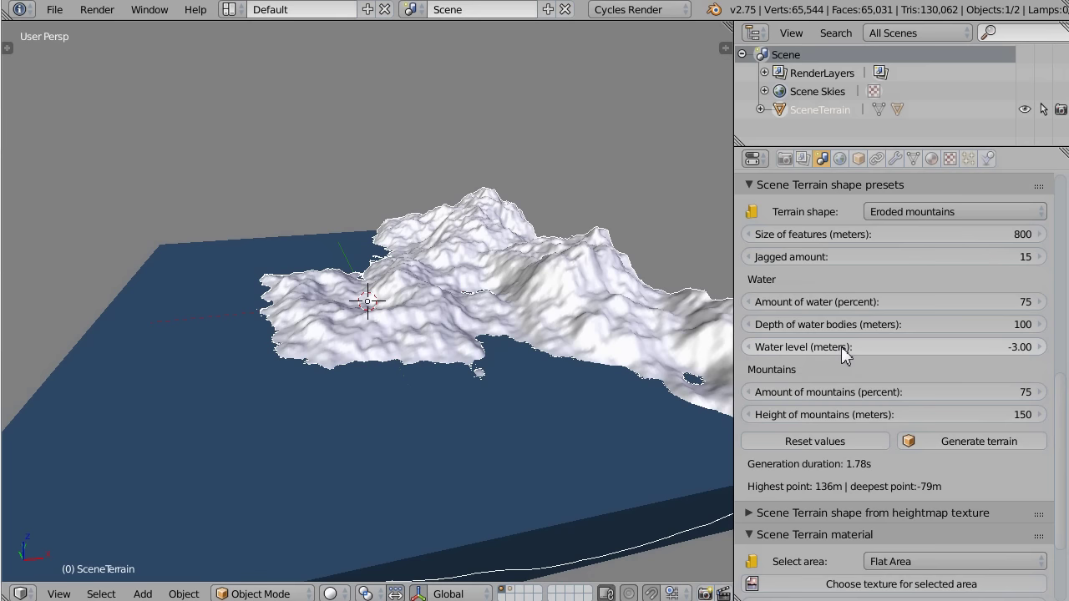
Regenerate the terrain with the default water and mountain amounts and inspect its mountains and shoreline from several angles
click(950, 439)
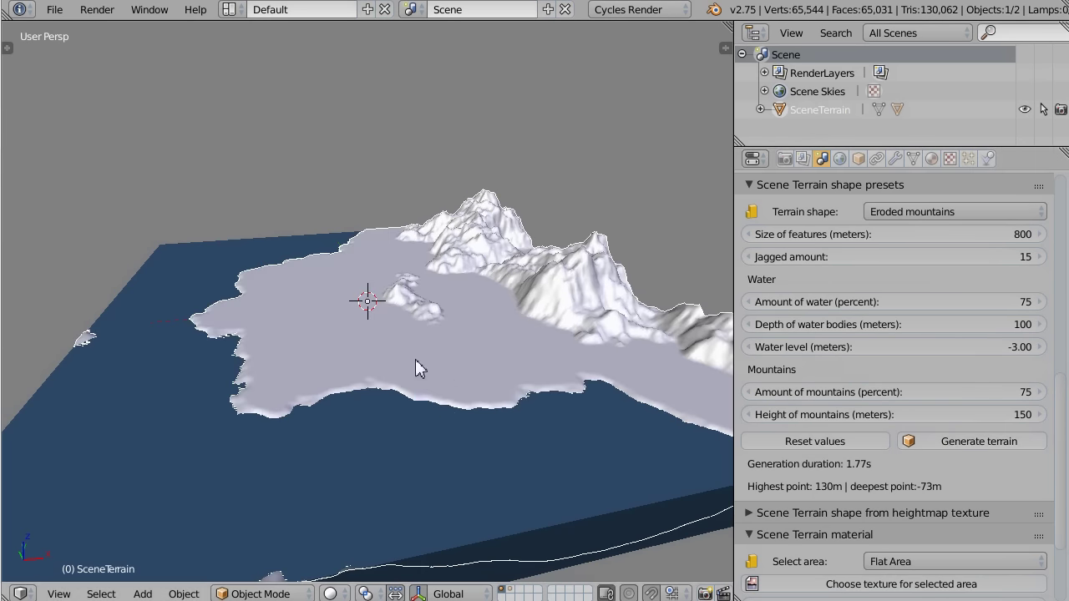
middle_drag(520, 349, 594, 375)
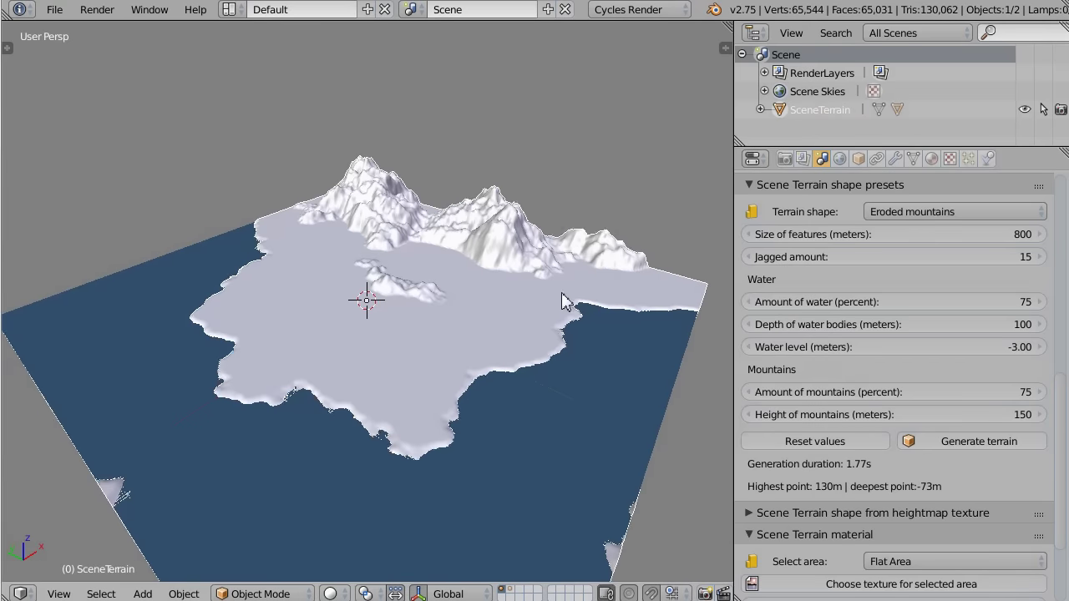
middle_drag(566, 301, 449, 349)
scroll(448, 344, up, 3)
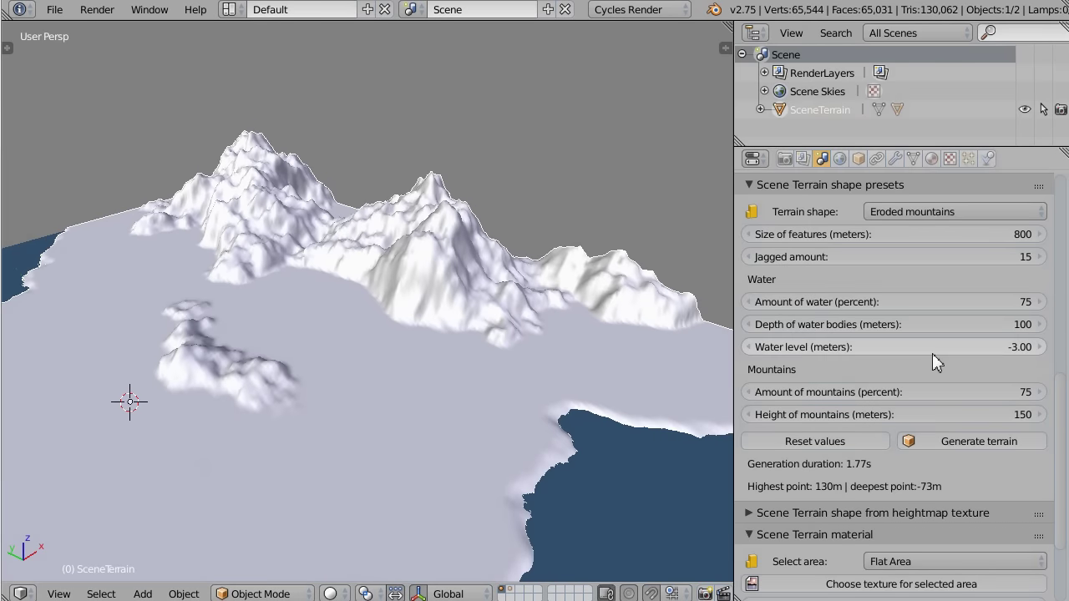
scroll(300, 374, down, 3)
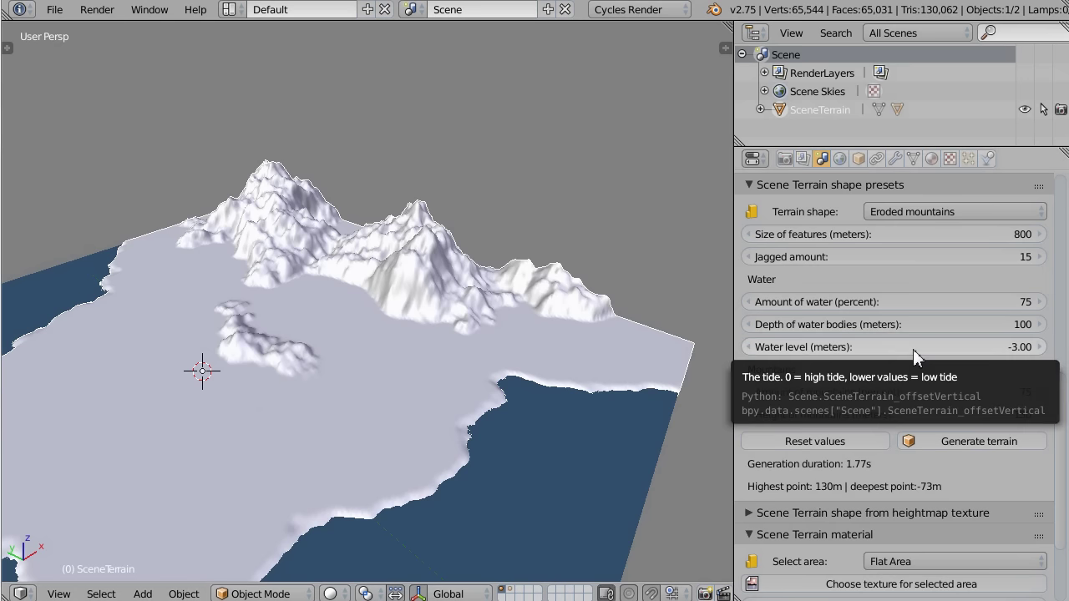
scroll(509, 397, up, 3)
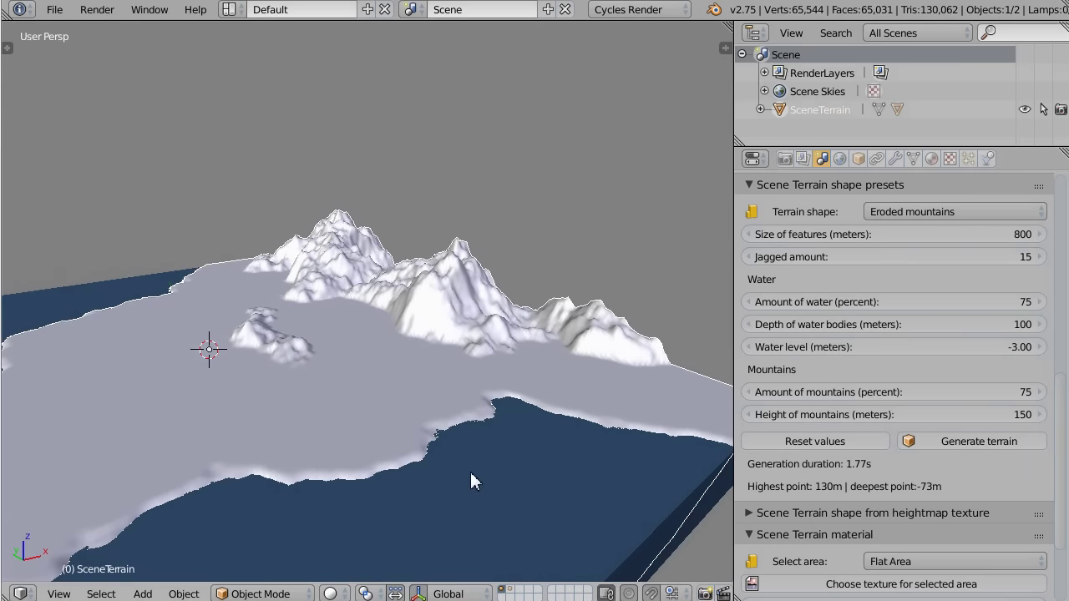
Set the water level to 0 and -10 meters, regenerating the terrain after each change, and inspect the shoreline
scroll(471, 472, up, 2)
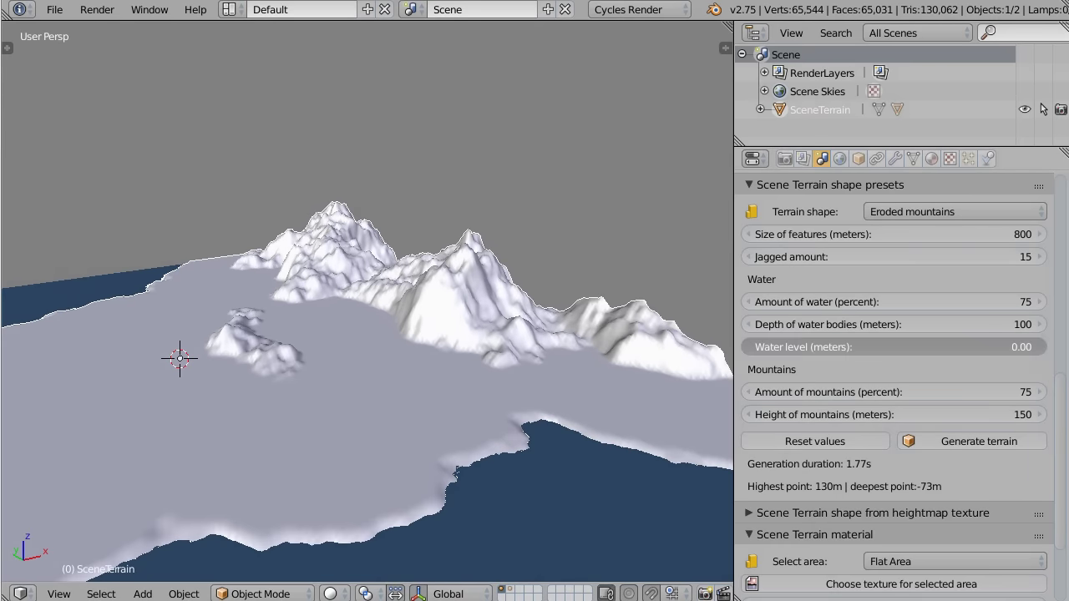
key(BackSpace)
click(999, 451)
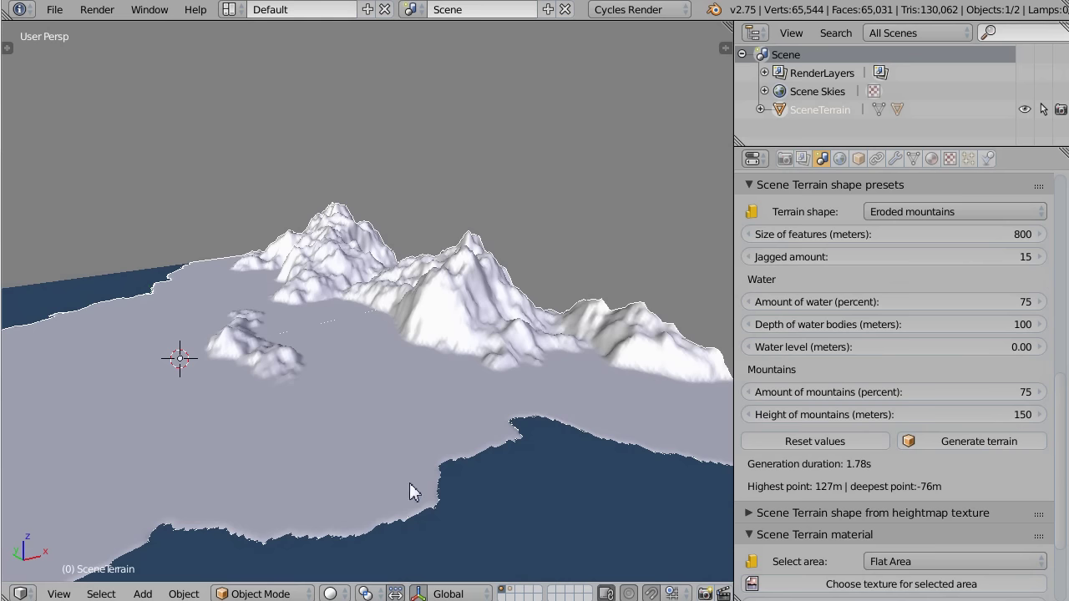
click(949, 346)
key(BackSpace)
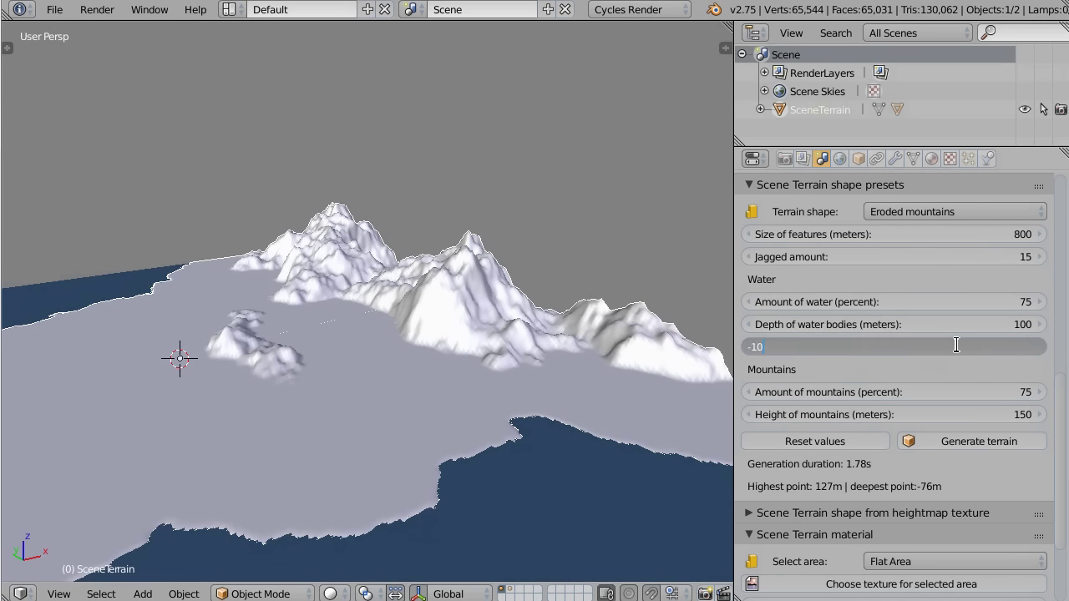
key(Return)
click(930, 440)
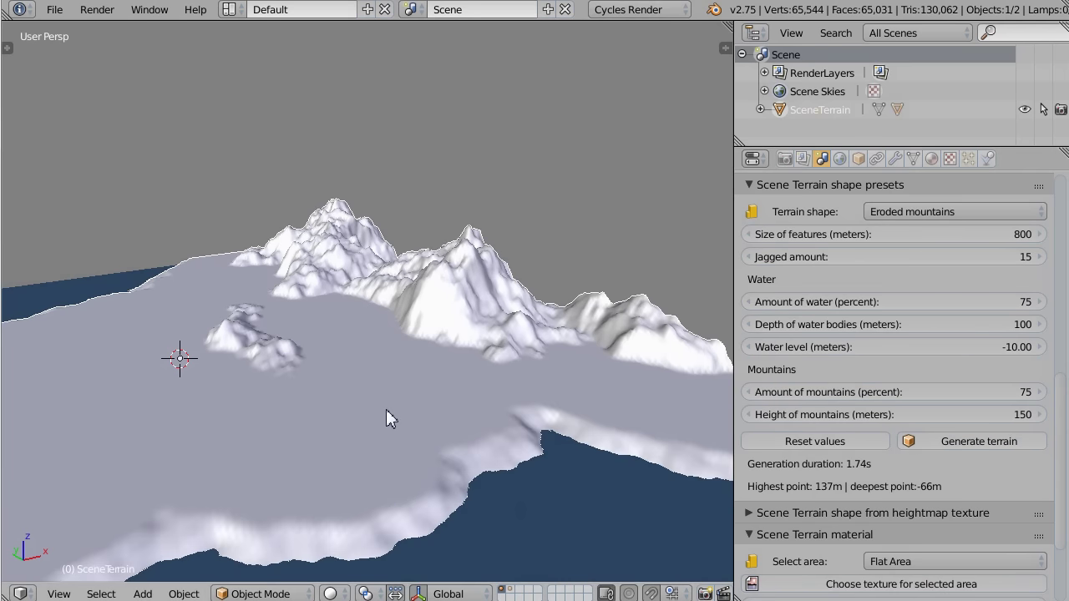
shift+middle_drag(439, 527, 502, 398)
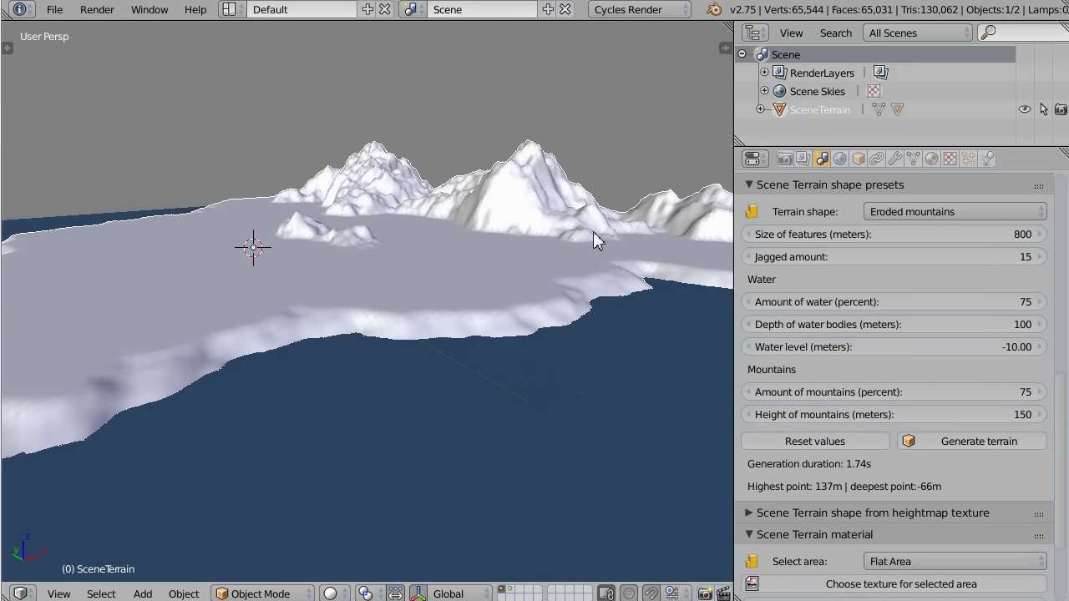
Set the height of mountains to 300 meters, regenerate the terrain and inspect the peaks from several angles
middle_drag(596, 238, 743, 454)
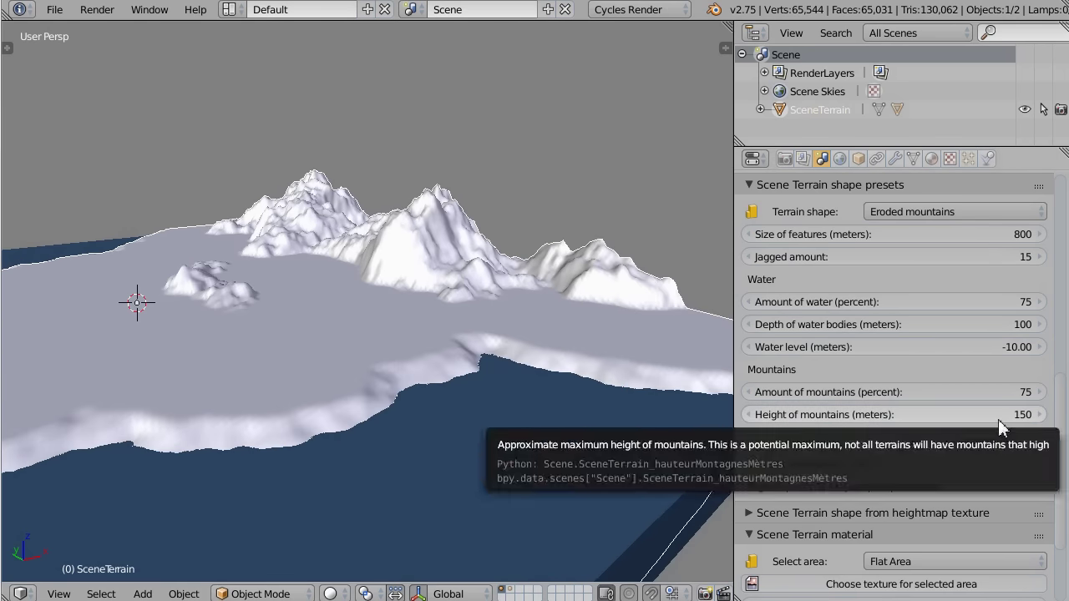
middle_drag(545, 381, 516, 402)
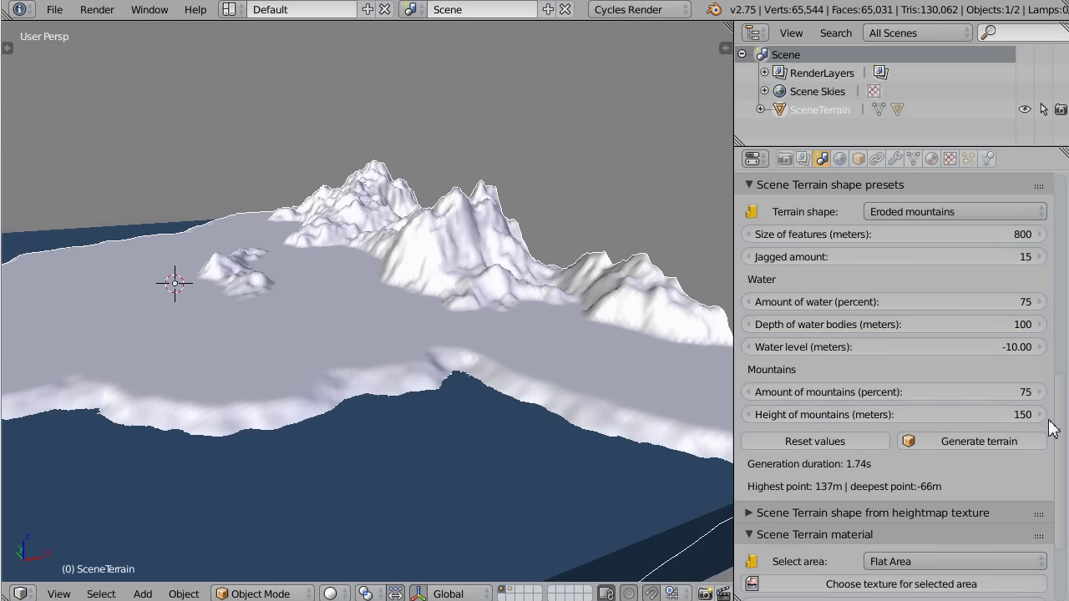
middle_drag(552, 361, 632, 376)
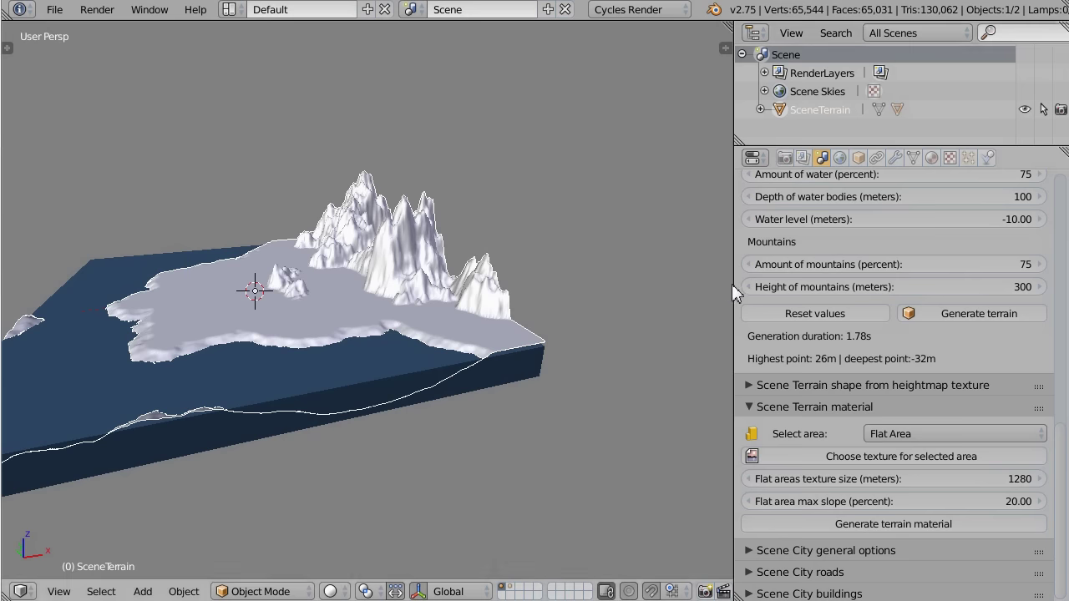
Review the terrain shape presets, collapse them and expand the options for shaping terrain from a heightmap texture
scroll(960, 373, up, 6)
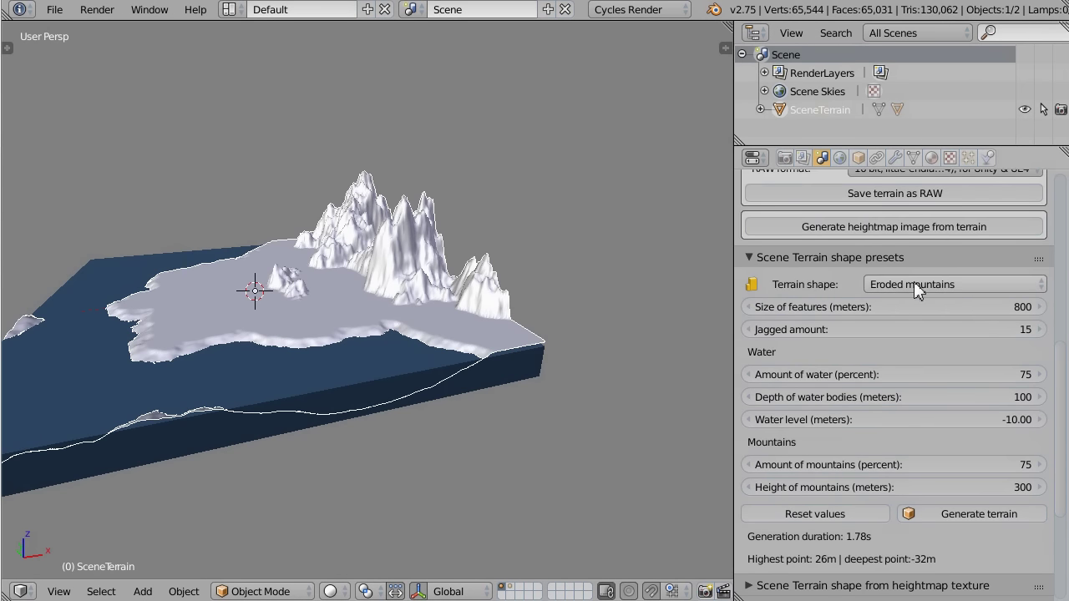
scroll(819, 288, down, 1)
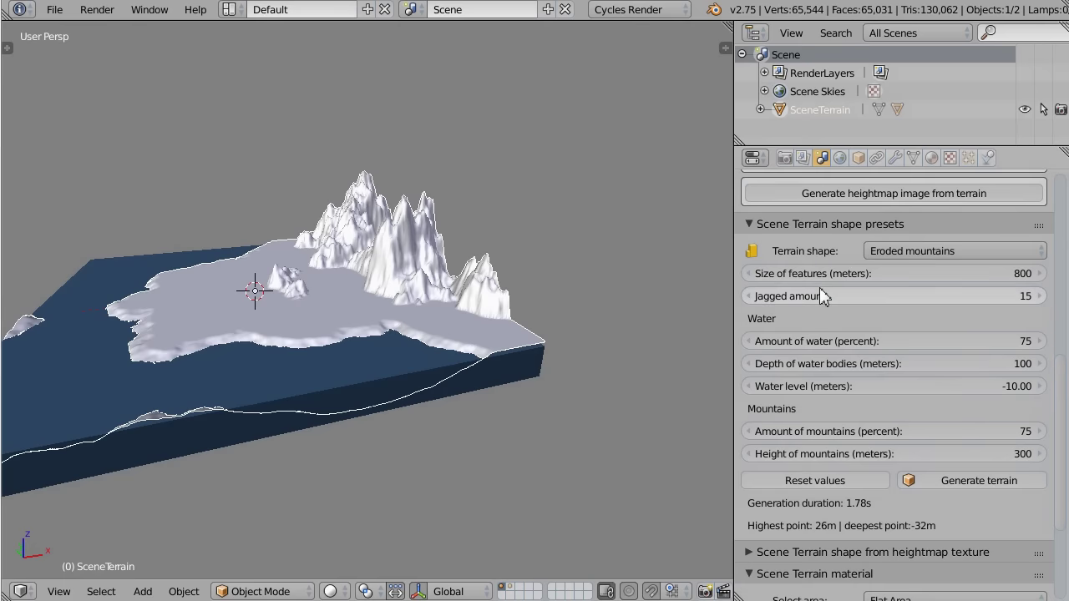
click(748, 223)
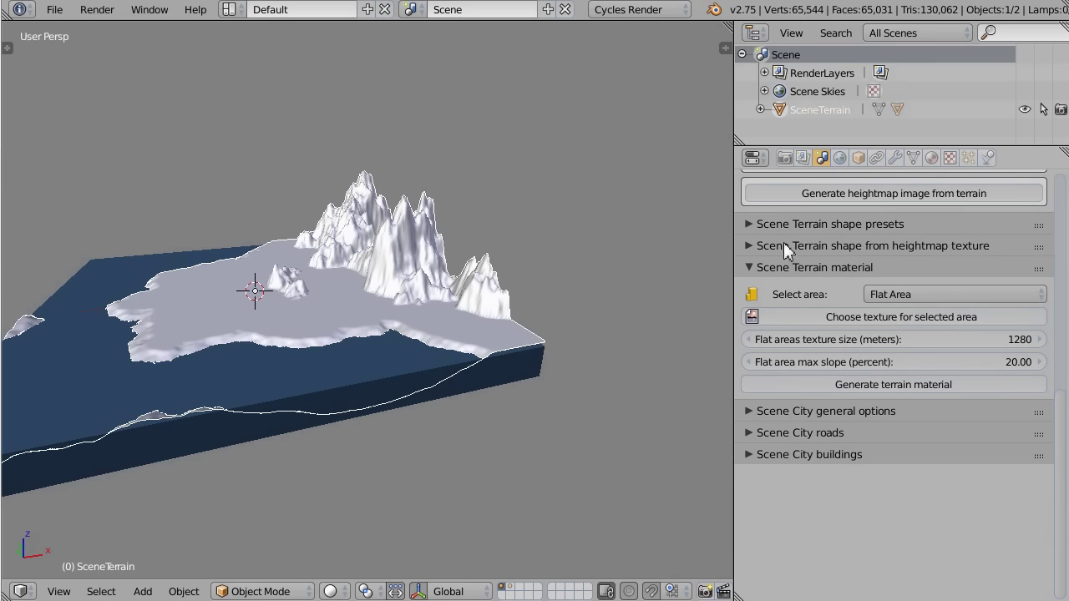
click(749, 244)
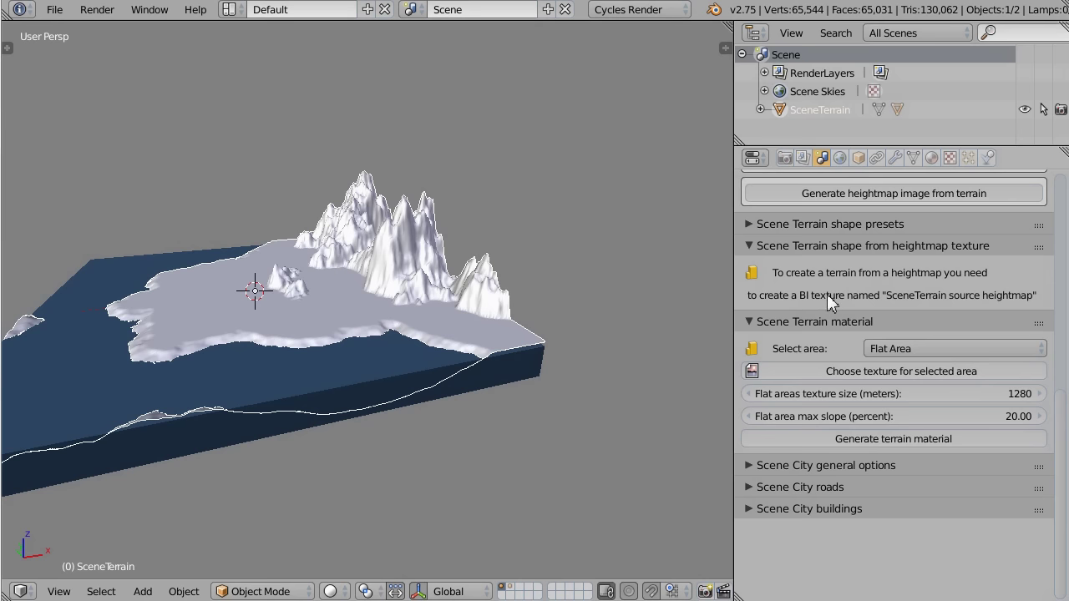
Add a cube mesh at the 3D cursor on the terrain
shift+middle_drag(305, 287, 470, 307)
scroll(461, 335, down, 2)
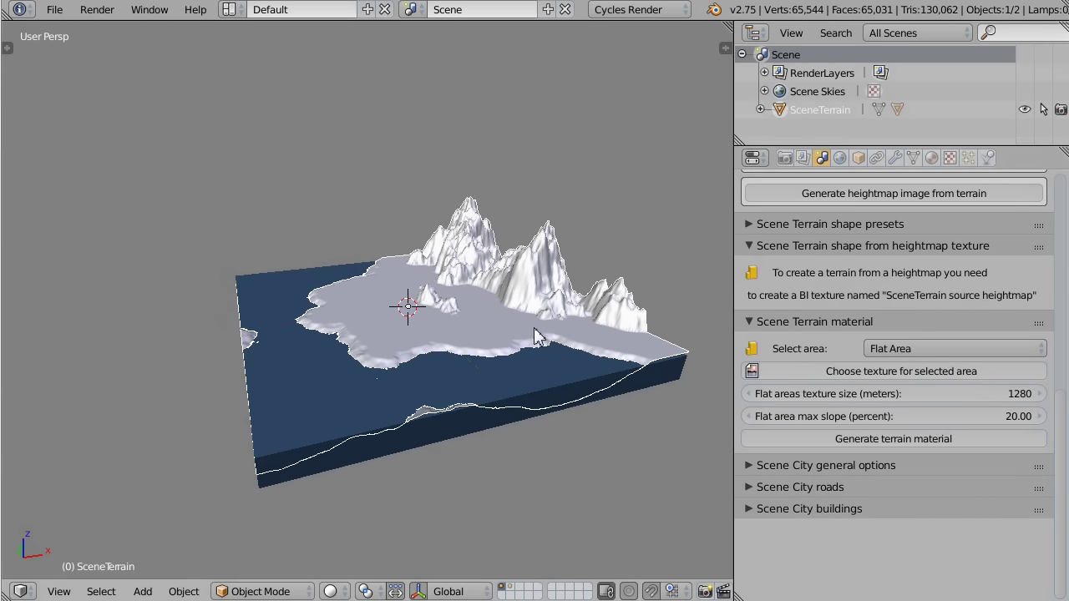
key(shift+a)
mouse_move(528, 332)
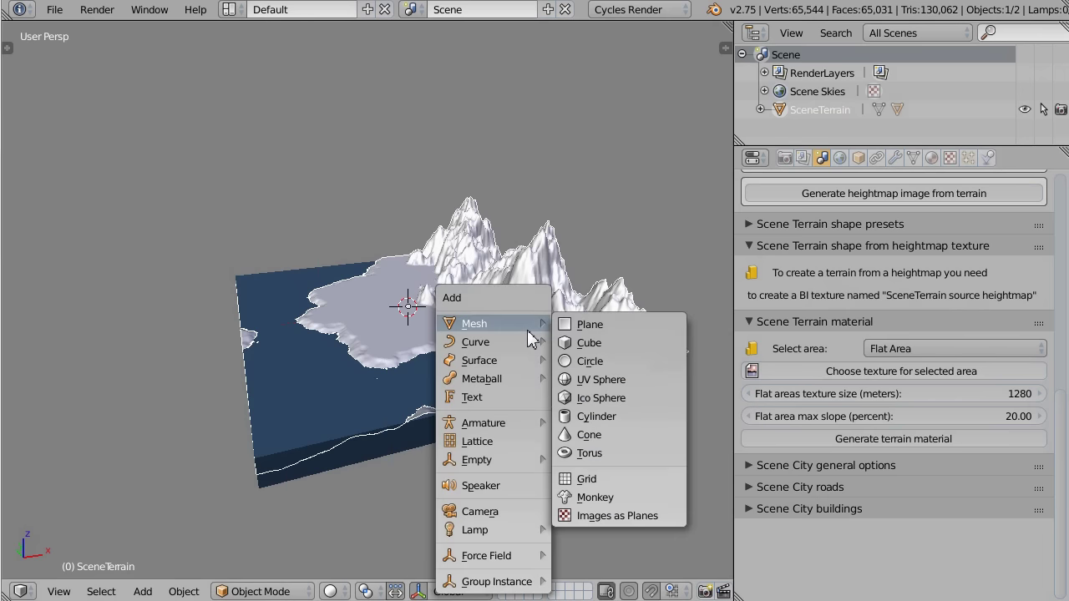
click(594, 343)
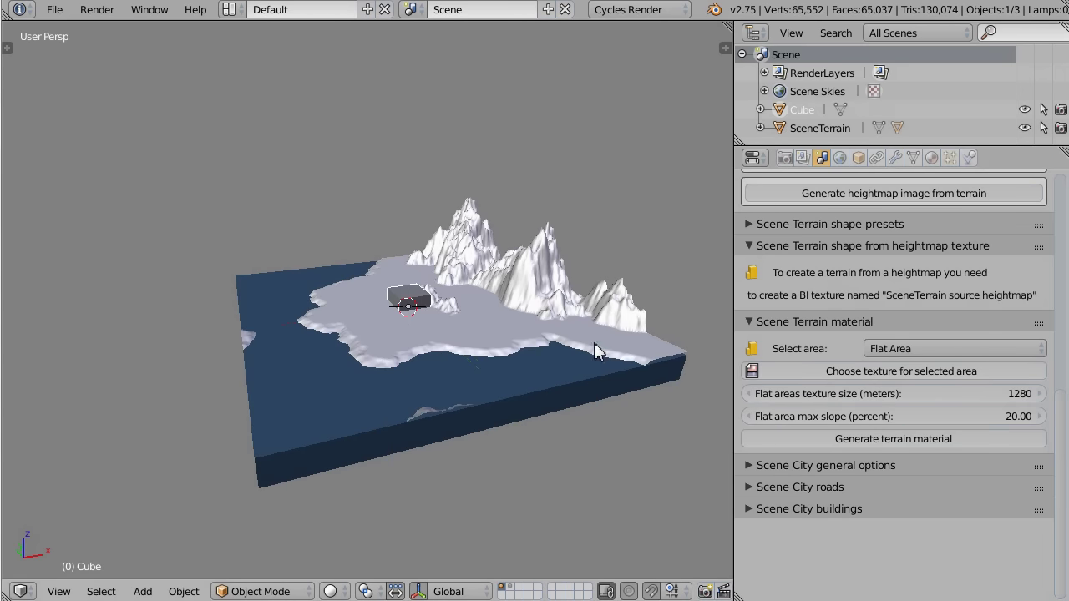
Give the cube a new material, switch the render engine to Blender Render and reselect the cube
click(931, 158)
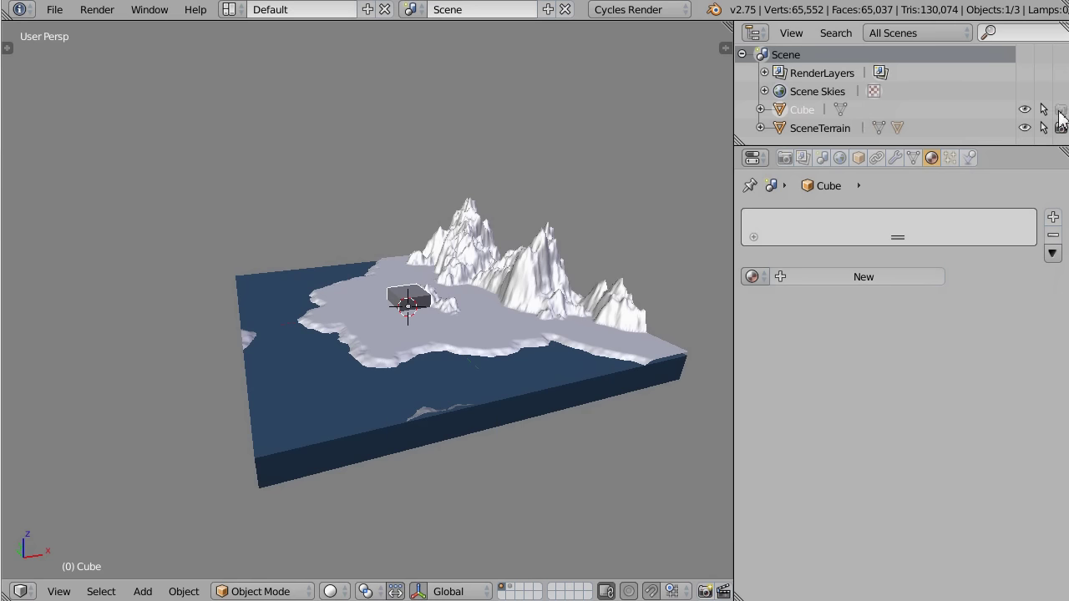
click(1025, 109)
click(1025, 110)
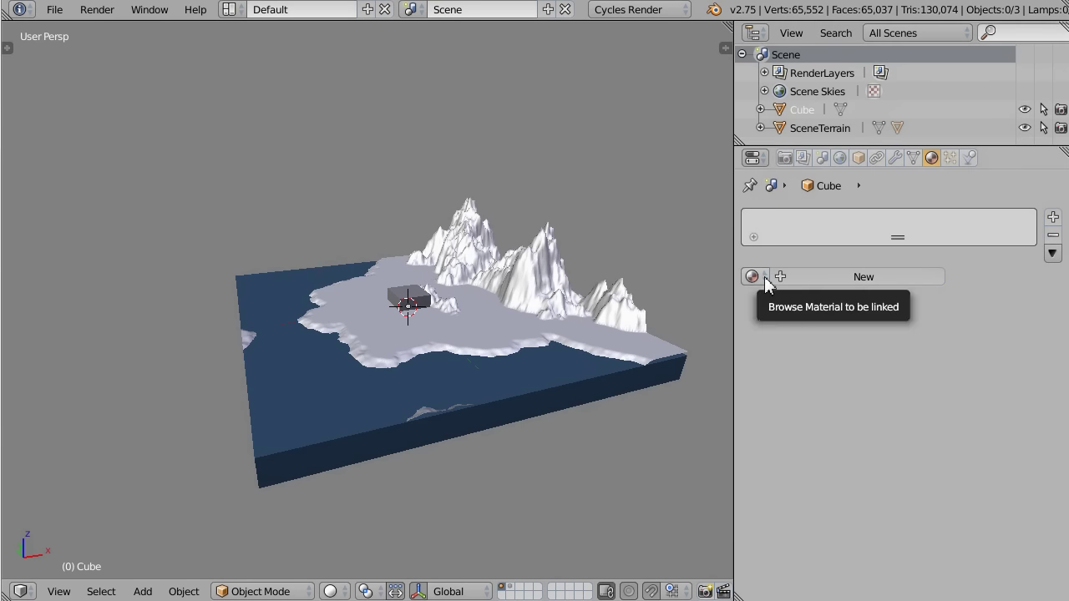
click(804, 279)
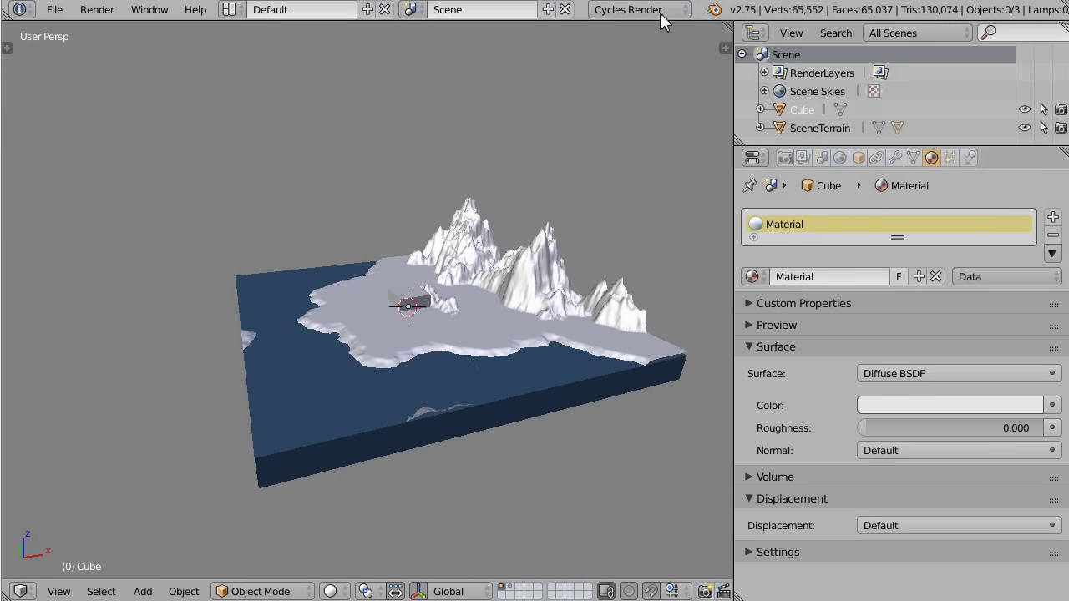
click(622, 10)
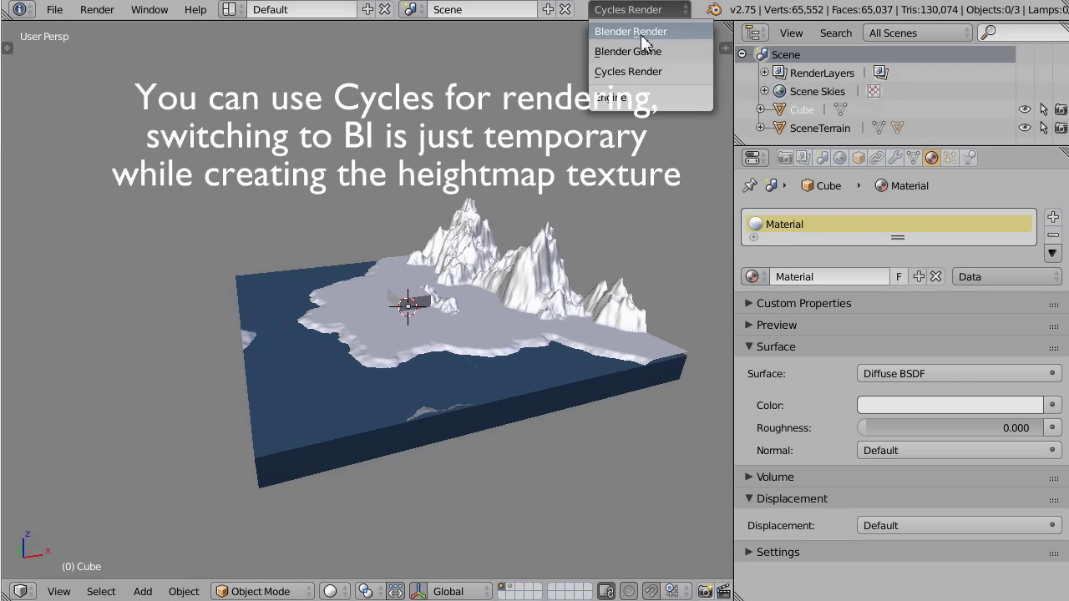
click(641, 35)
right_click(407, 306)
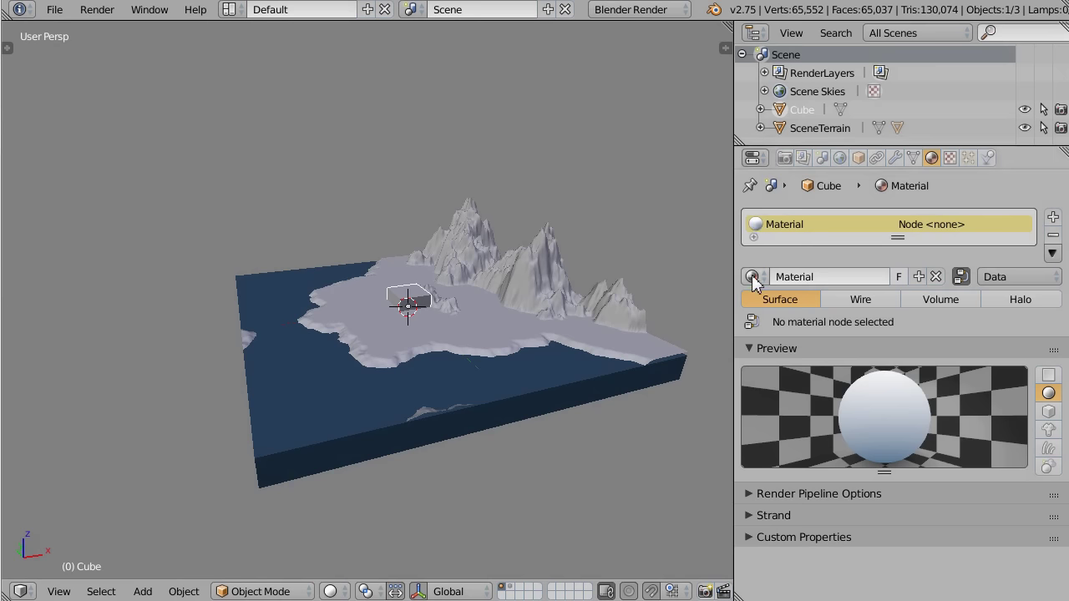
Create a new texture on the cube's material and name it "SceneTerrain source heightmap"
click(950, 158)
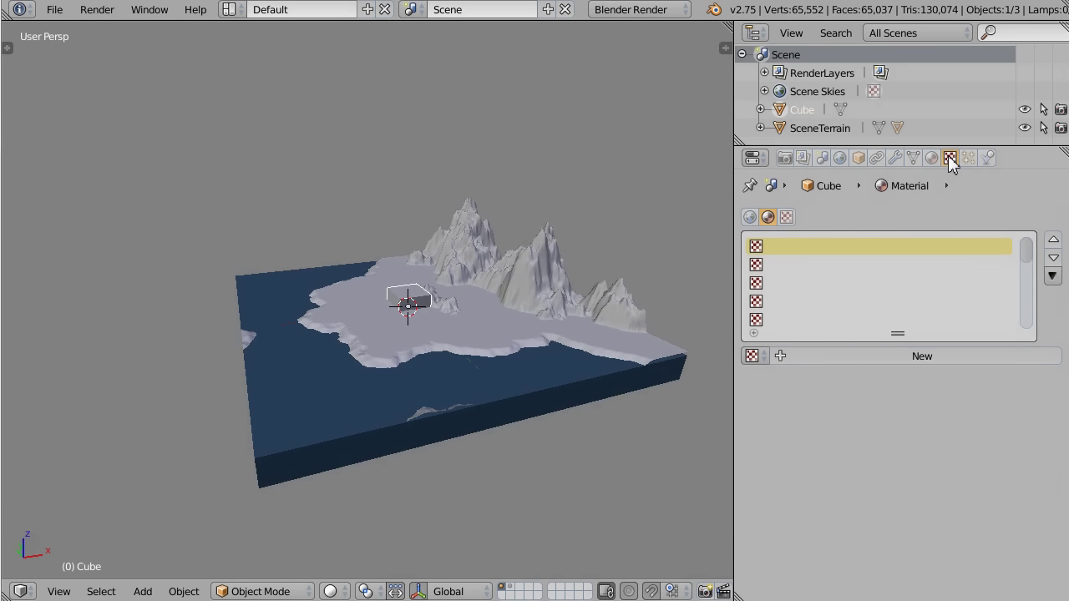
click(853, 357)
click(854, 356)
text(SceneTe)
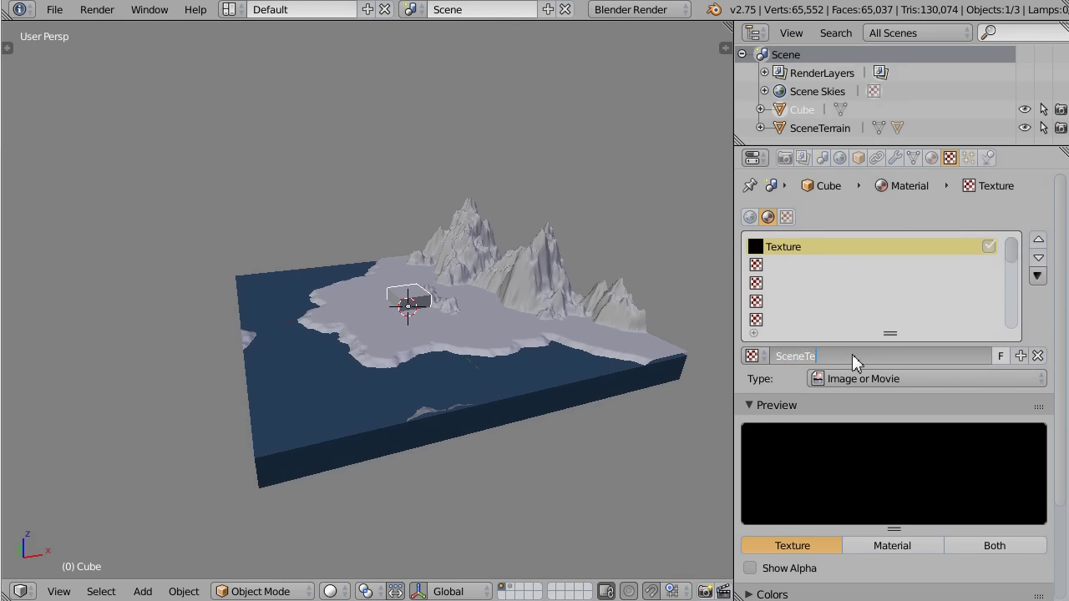
text(rrain source heightmap)
key(Return)
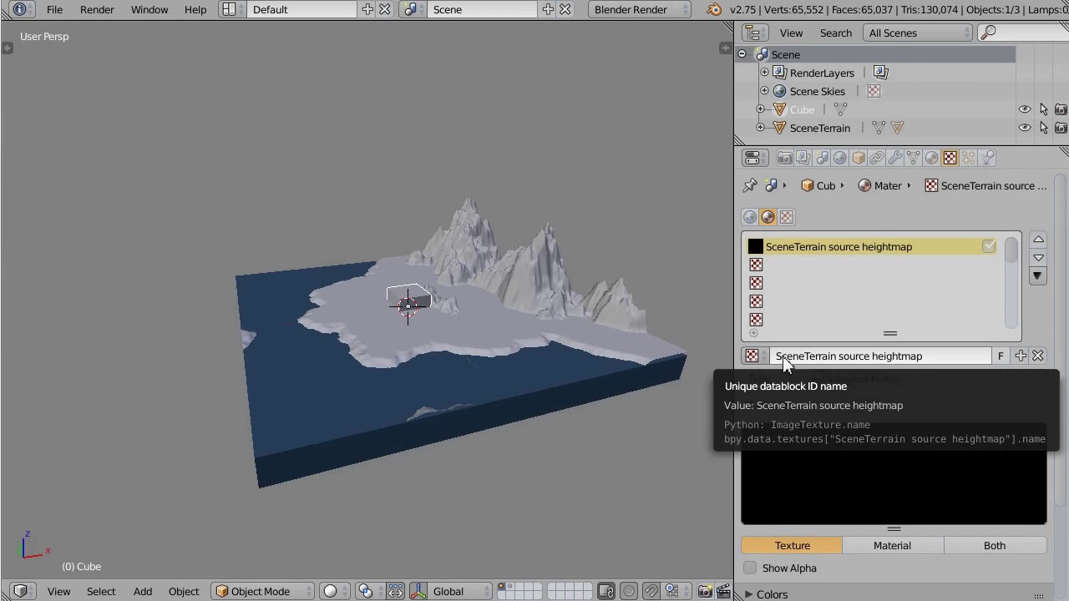
Generate the terrain from the heightmap texture with a 150-meter maximum height difference and 25 percent water level, and check its shape
click(821, 160)
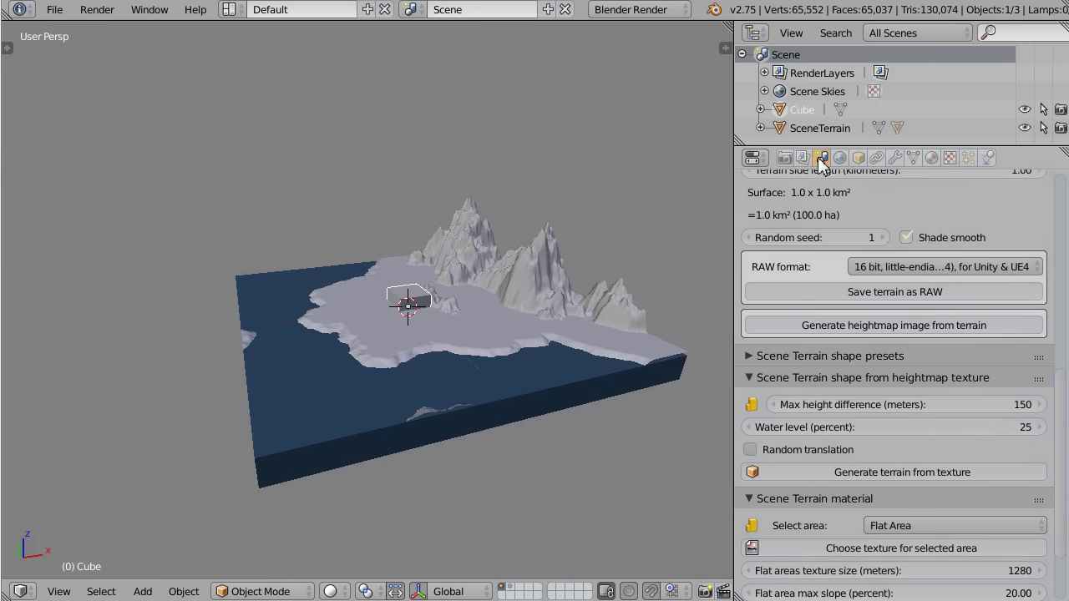
scroll(883, 309, down, 3)
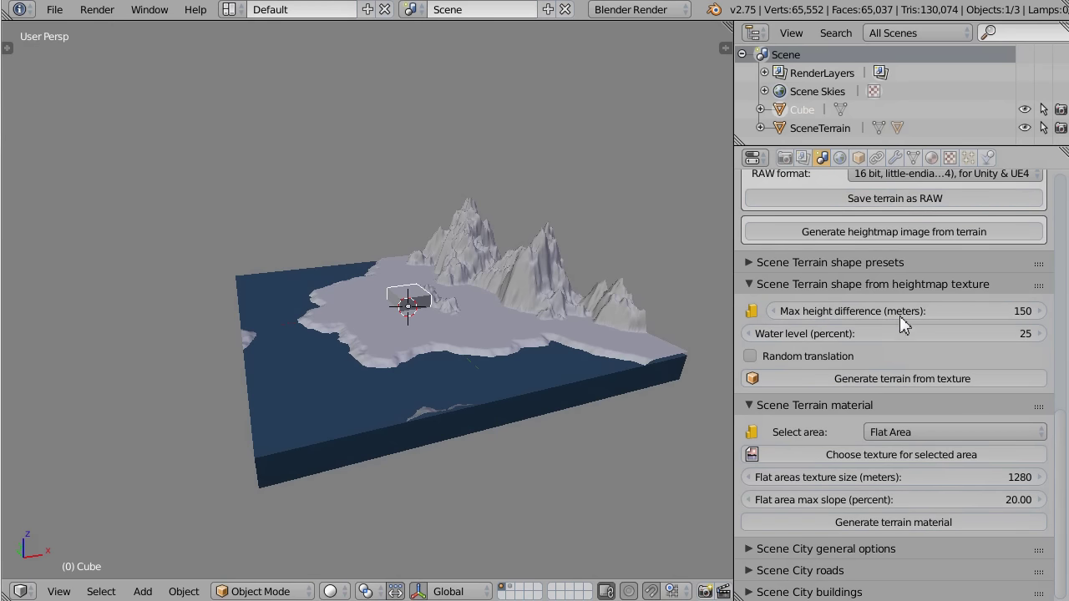
click(868, 377)
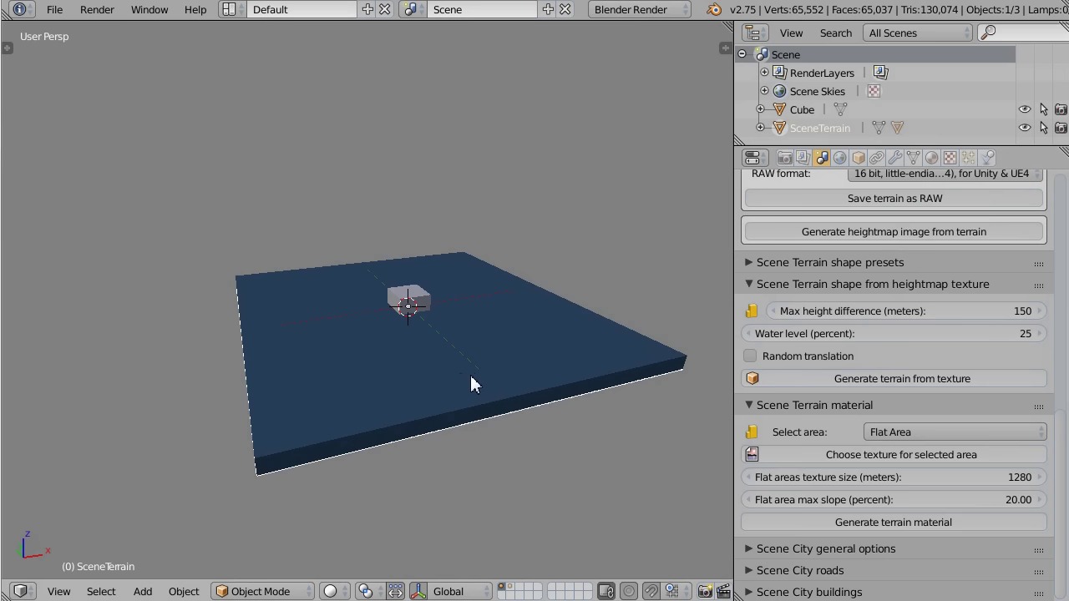
key(z)
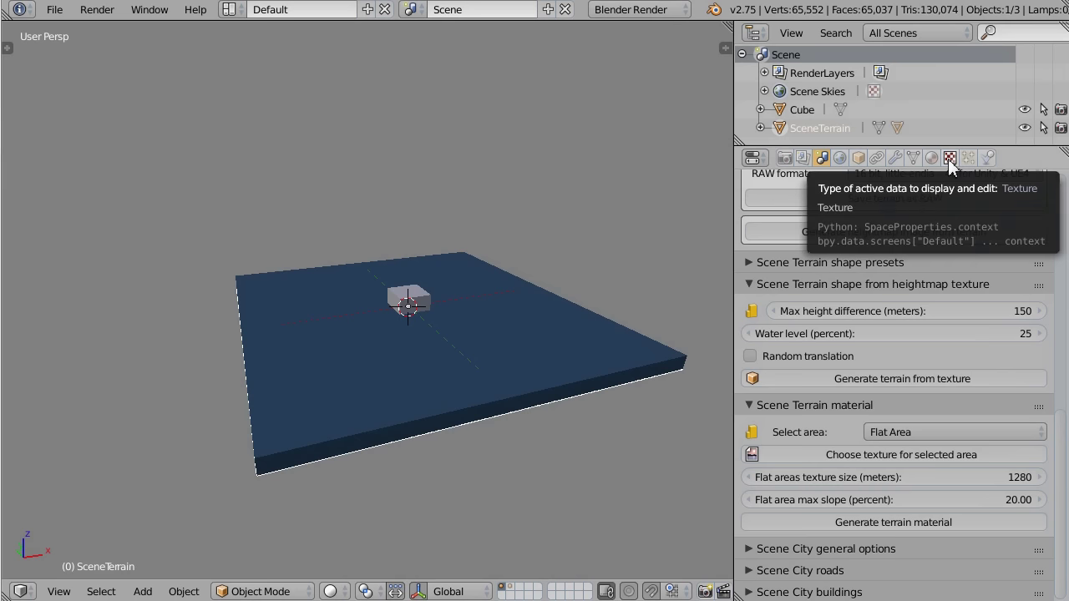
Select the cube, show its heightmap texture settings, and split the 3D view with a Node Editor in the upper area
right_drag(401, 301, 419, 325)
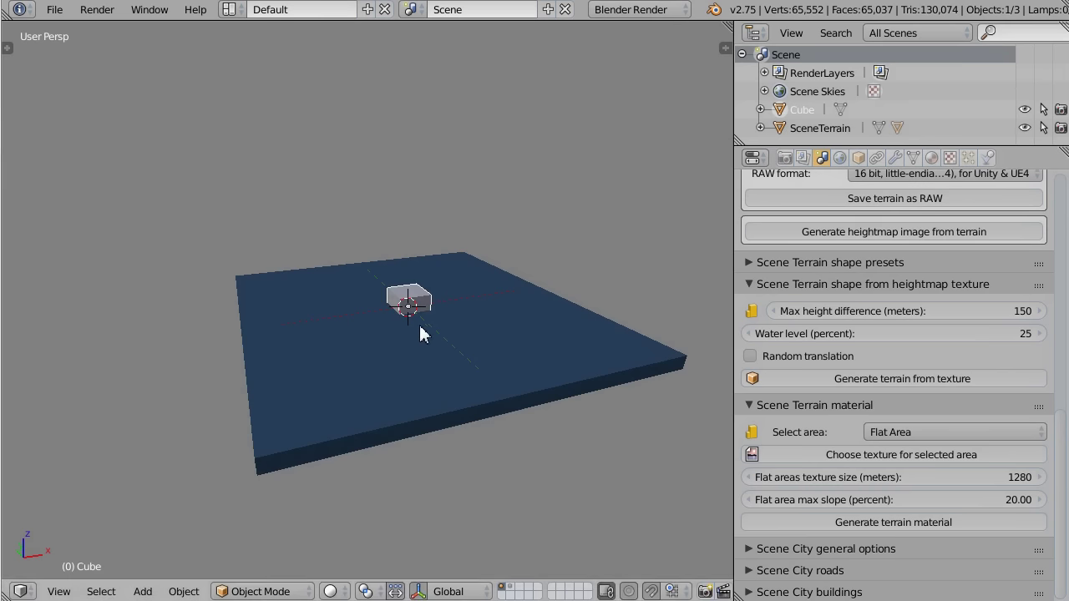
click(951, 159)
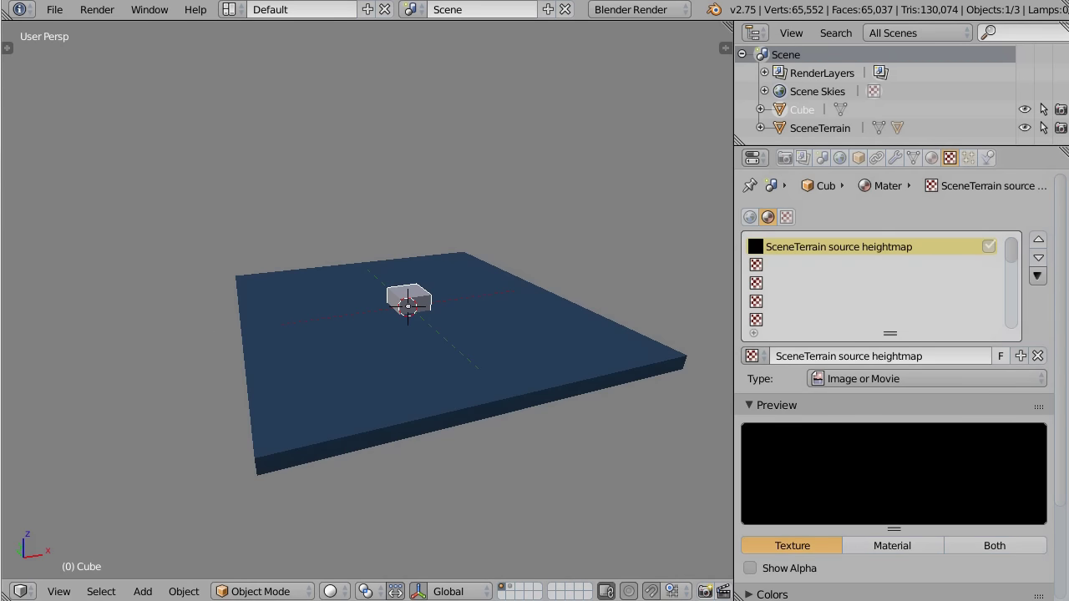
drag(7, 42, 4, 321)
drag(10, 535, 17, 264)
click(21, 263)
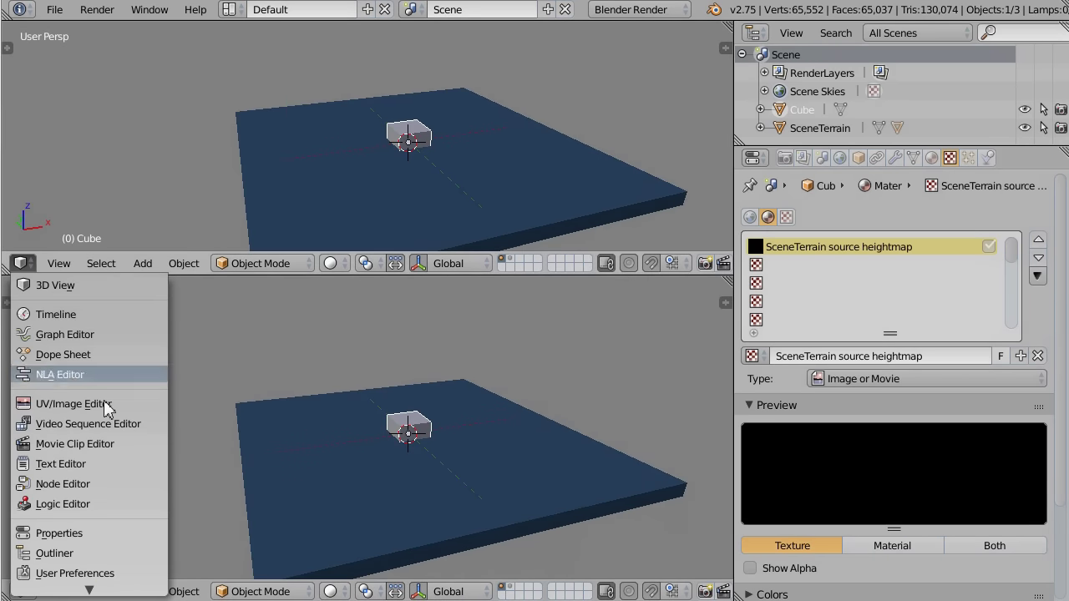
click(81, 485)
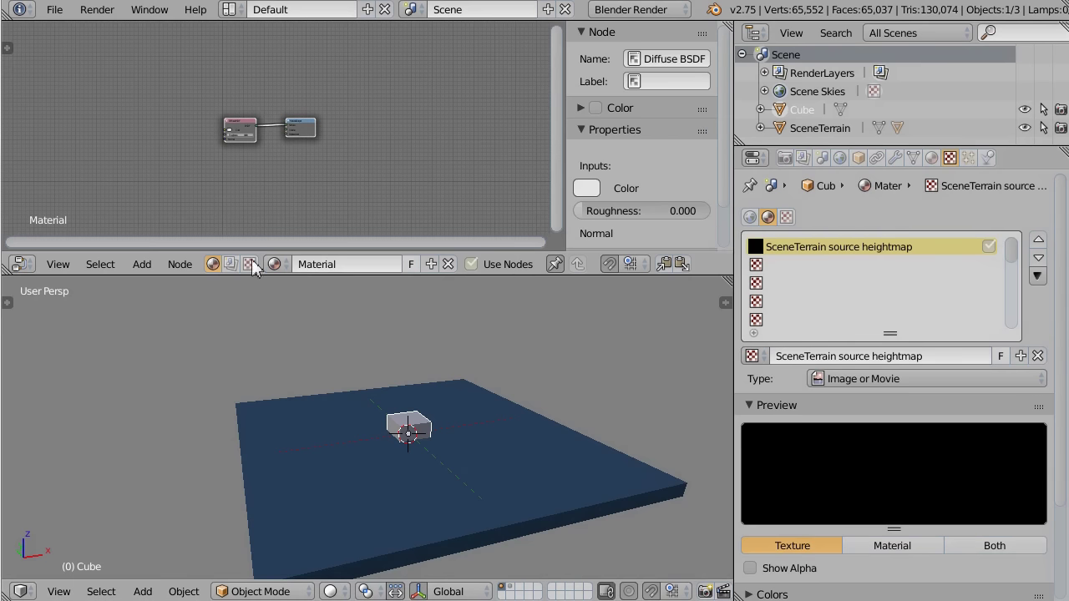
Reselect the cube, enlarge the Node Editor and enable texture nodes for the "SceneTerrain source heightmap" texture
right_click(413, 430)
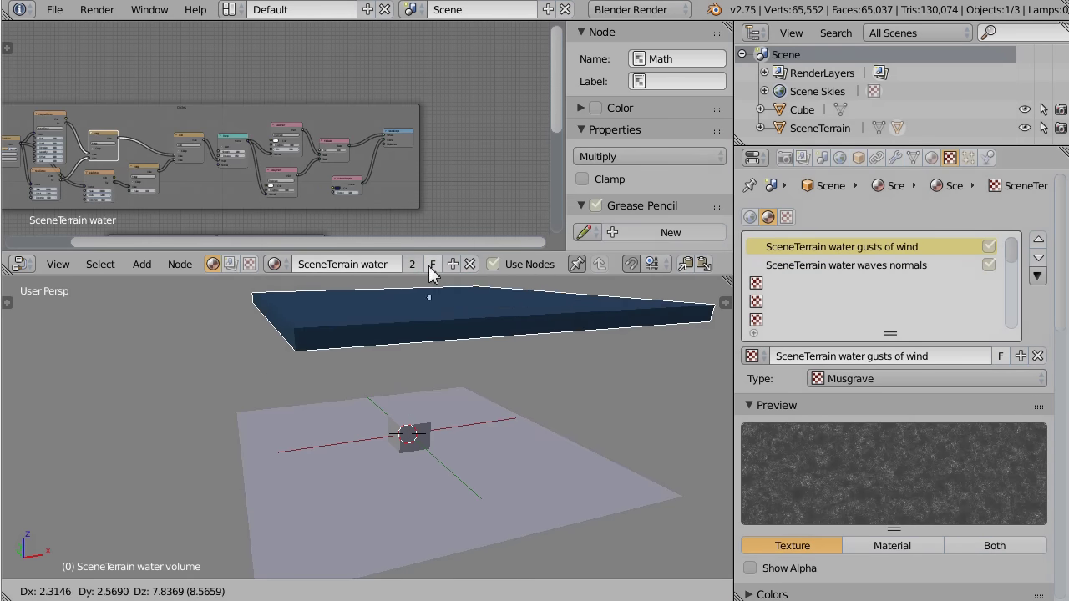
right_click(417, 432)
drag(411, 276, 409, 376)
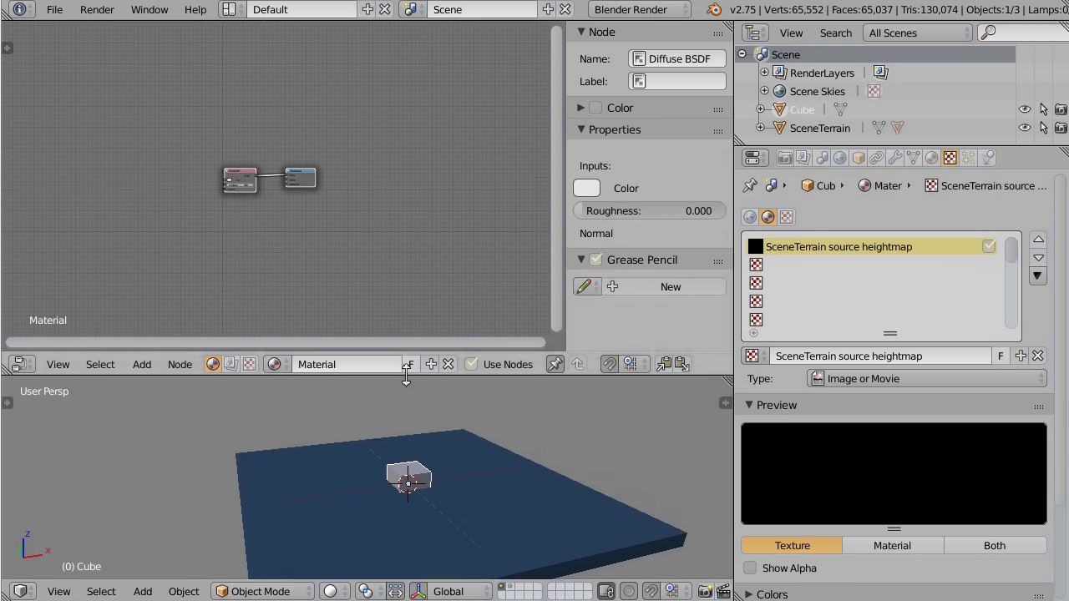
click(248, 365)
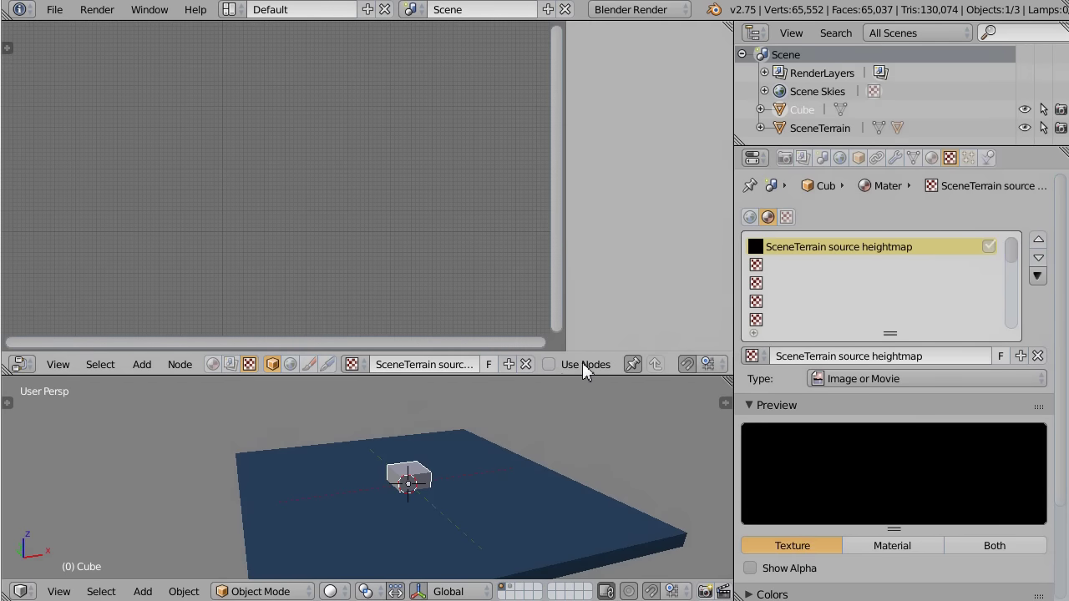
click(553, 368)
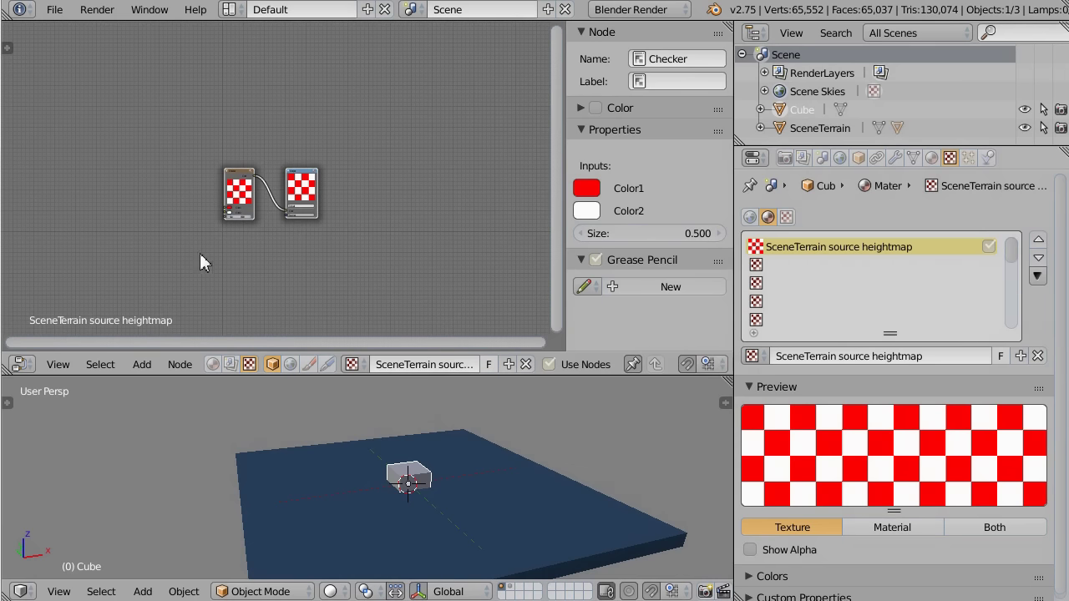
Space the Checker and Output nodes apart, then delete the Checker node from the heightmap texture
scroll(300, 236, up, 2)
scroll(300, 236, up, 2)
drag(205, 182, 73, 213)
click(324, 182)
drag(324, 180, 315, 229)
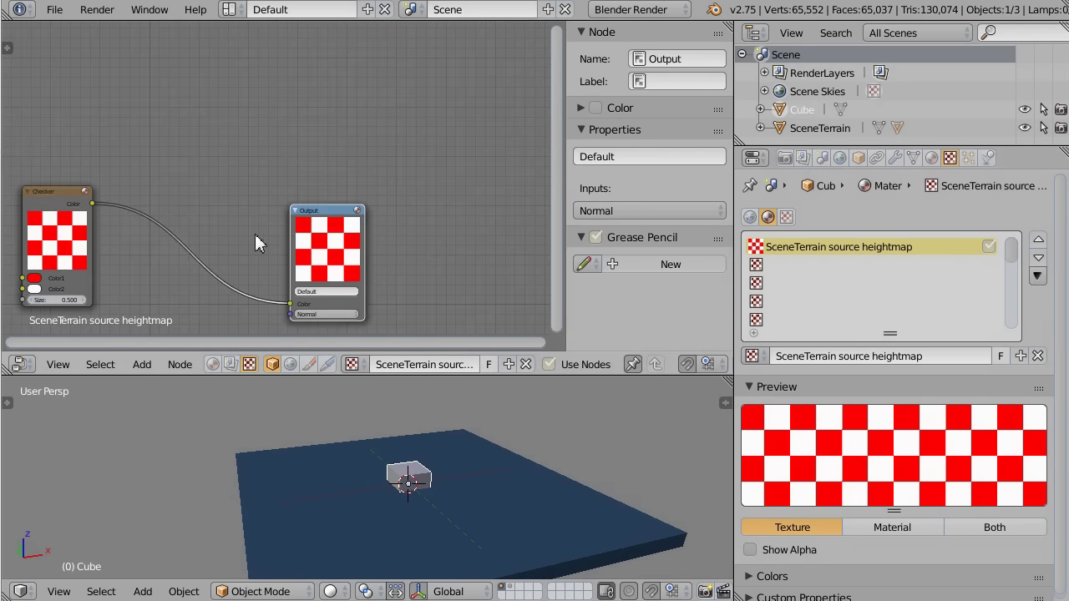
middle_drag(238, 232, 236, 164)
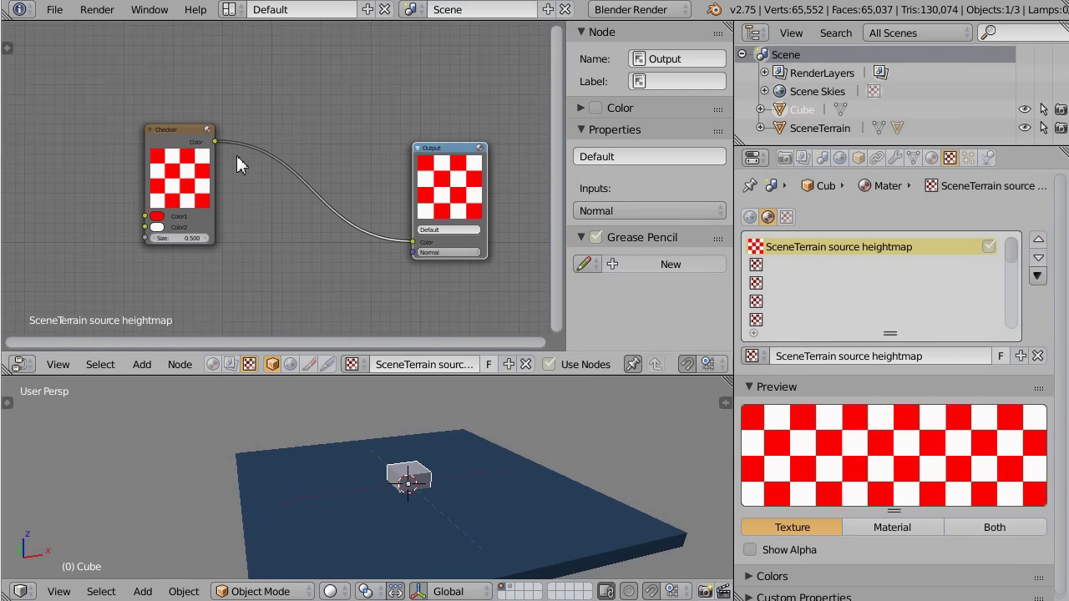
click(179, 133)
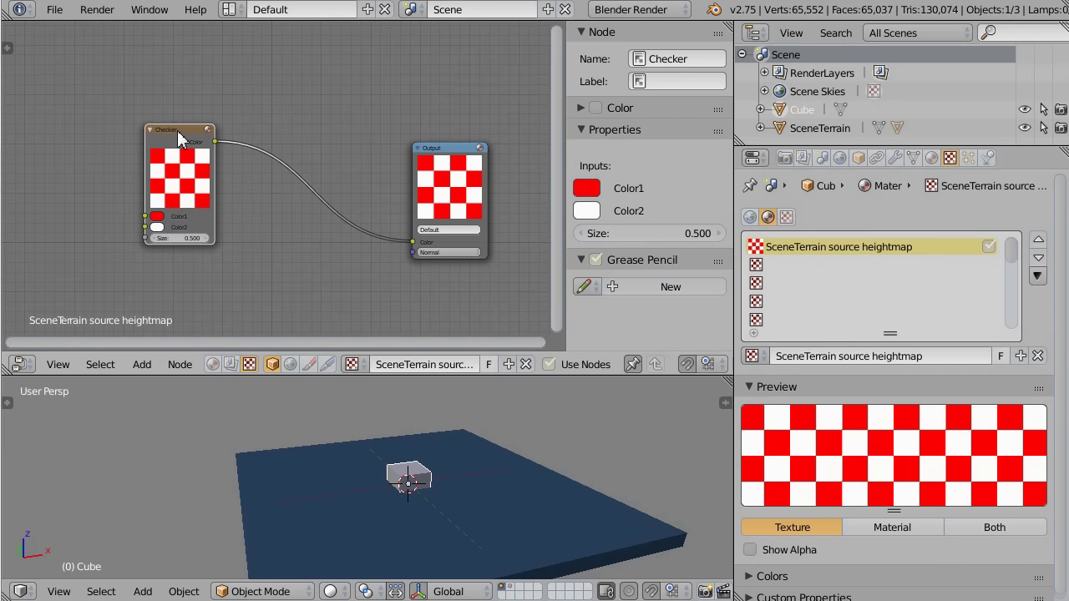
key(x)
Add a Clouds texture node on the left side of the node tree, well apart from the Output node
key(shift+a)
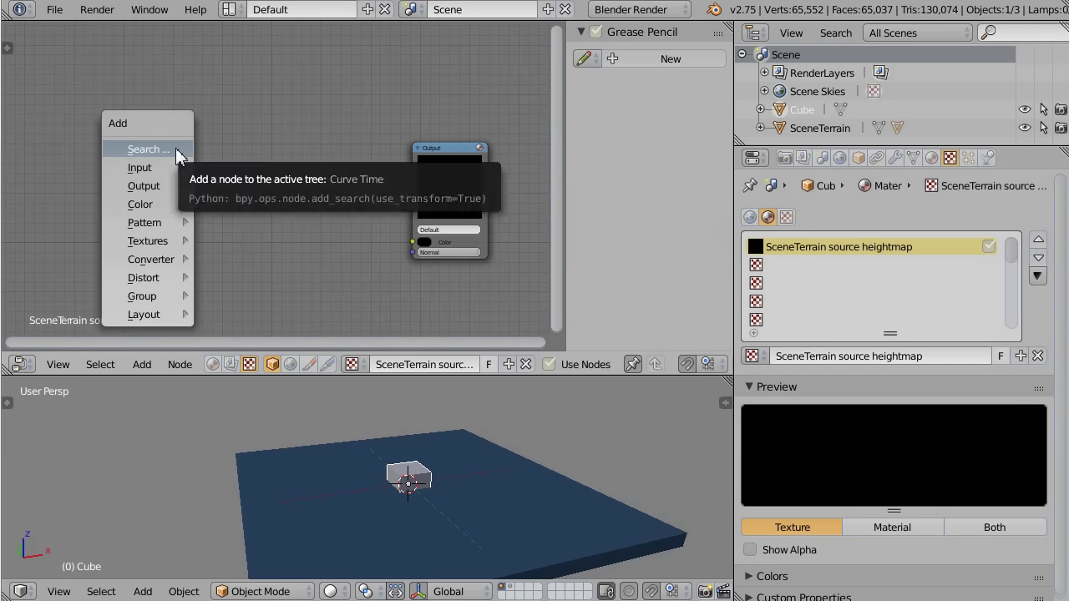
mouse_move(158, 277)
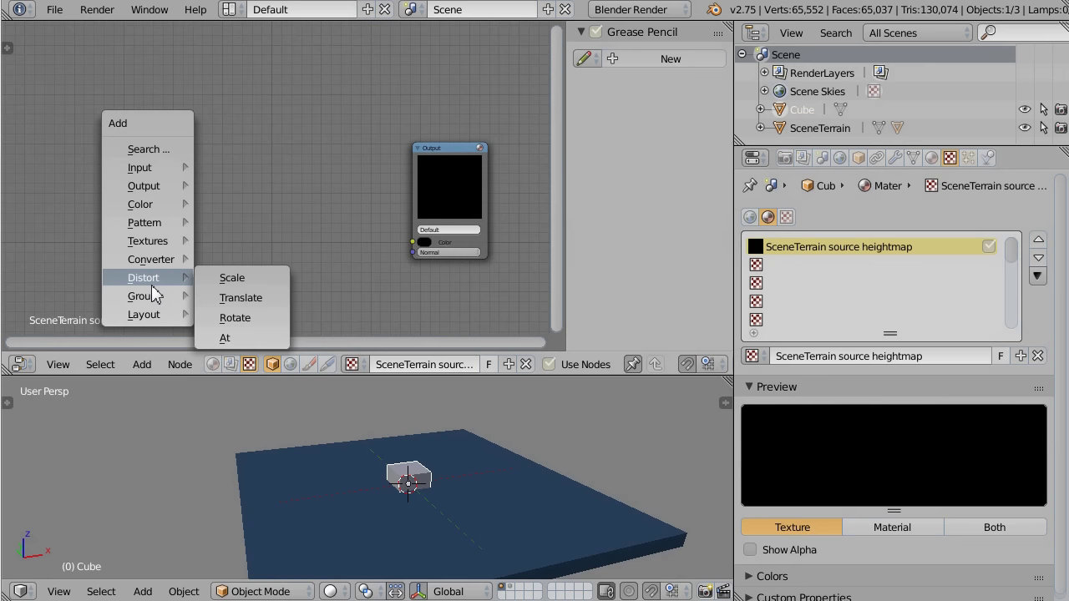
mouse_move(145, 224)
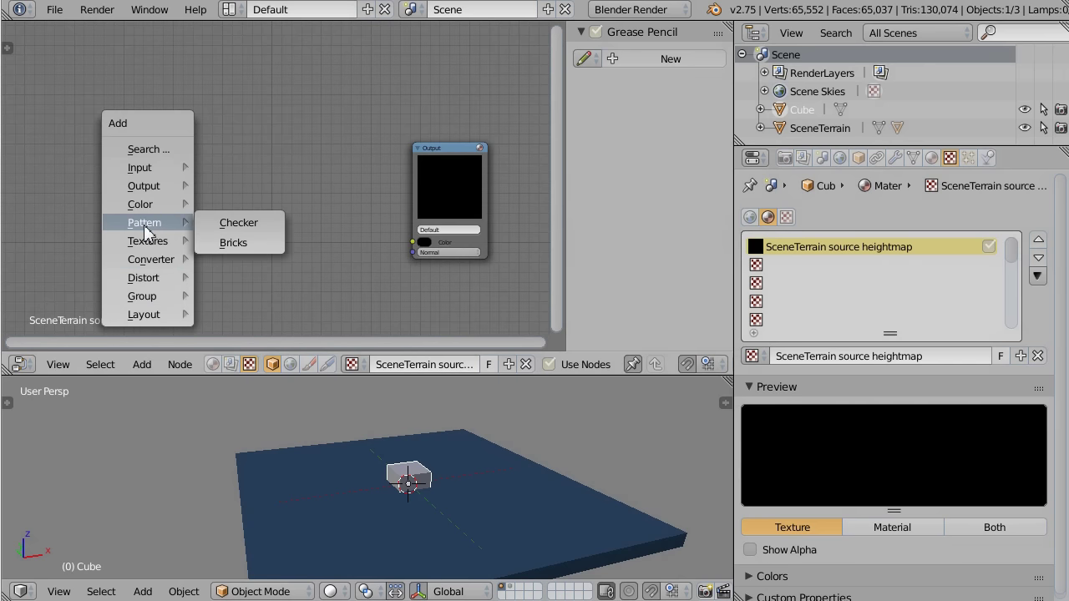
mouse_move(155, 246)
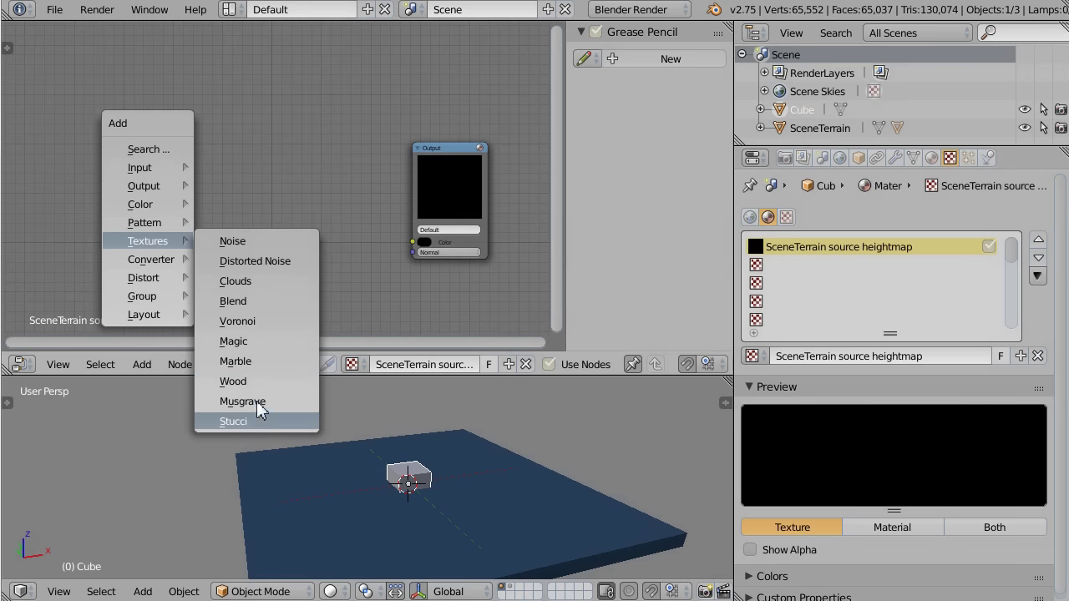
mouse_move(171, 171)
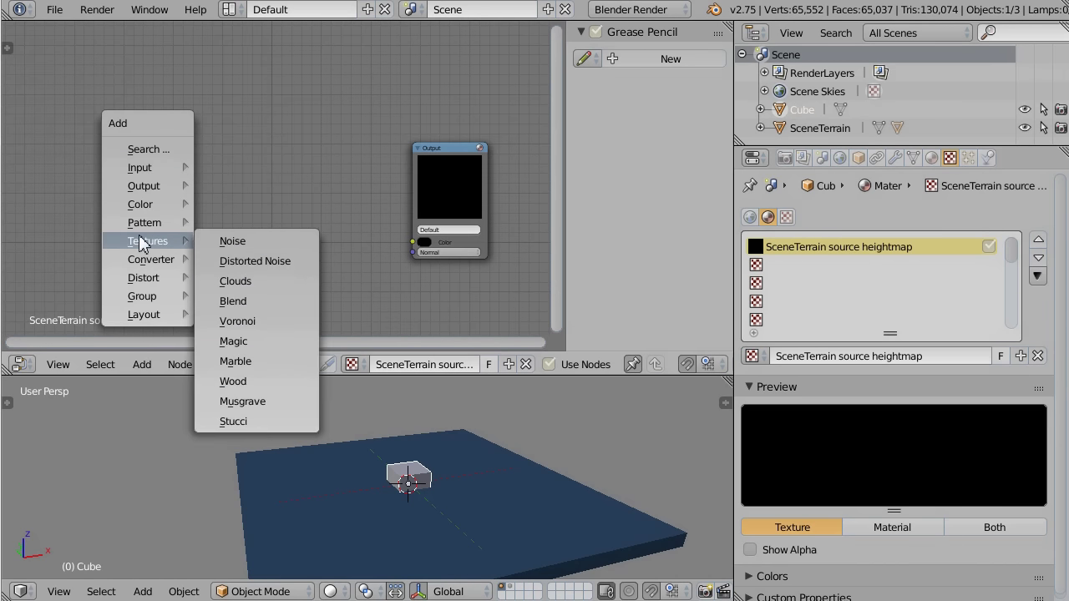
click(240, 279)
click(91, 122)
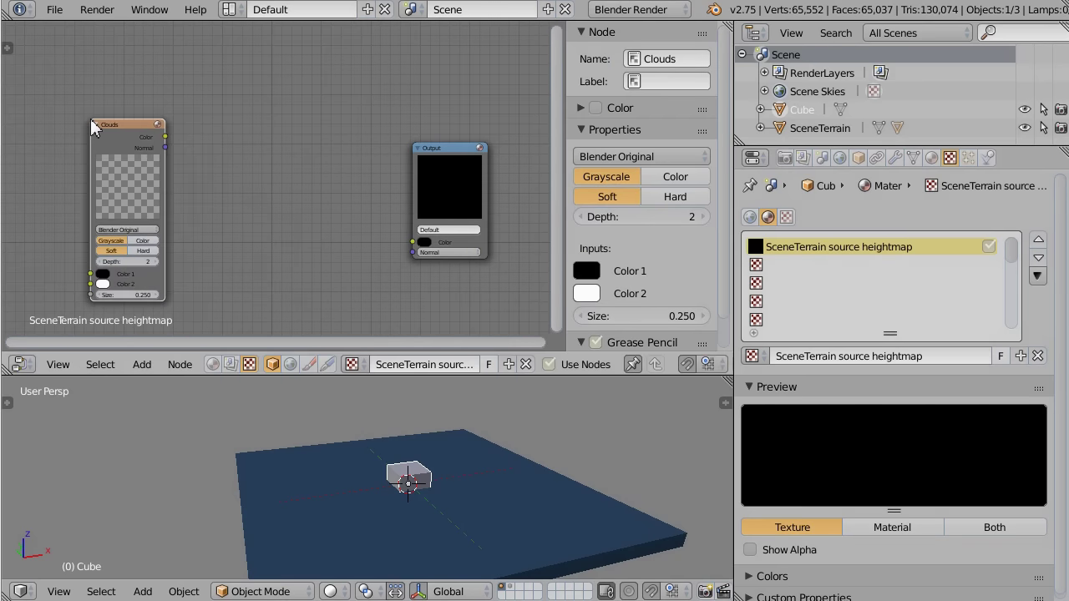
Link the Clouds node's Color output to the Output node's Color input and move the Output node closer to Clouds
drag(165, 137, 415, 227)
drag(442, 149, 329, 161)
scroll(115, 153, up, 1)
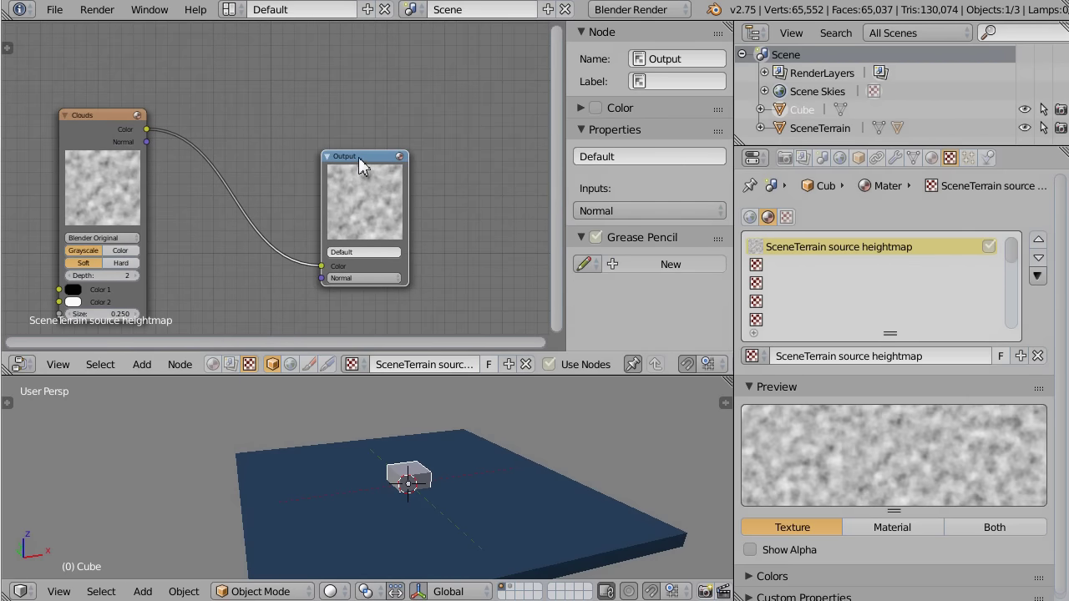
drag(359, 157, 343, 161)
middle_drag(248, 251, 280, 225)
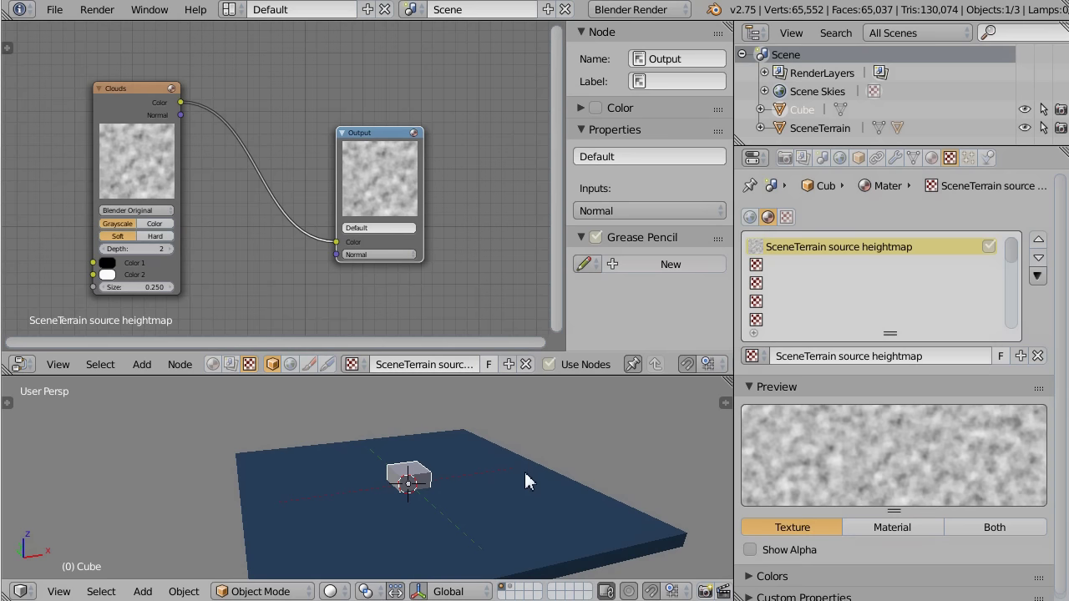
Show the terrain in top orthographic view and generate it from the Clouds heightmap texture
scroll(525, 473, down, 2)
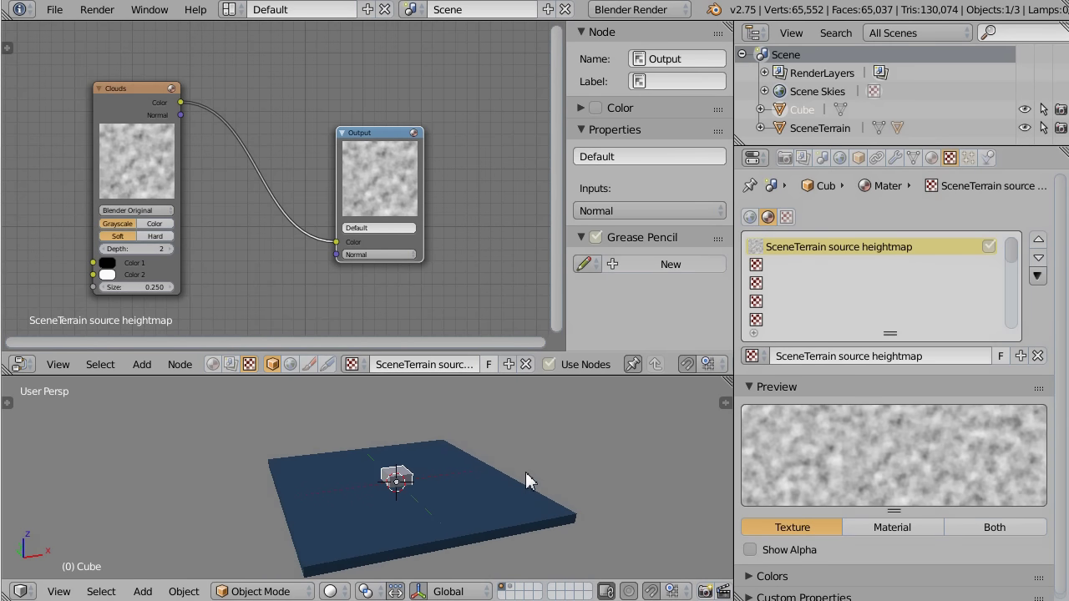
key(KP_7)
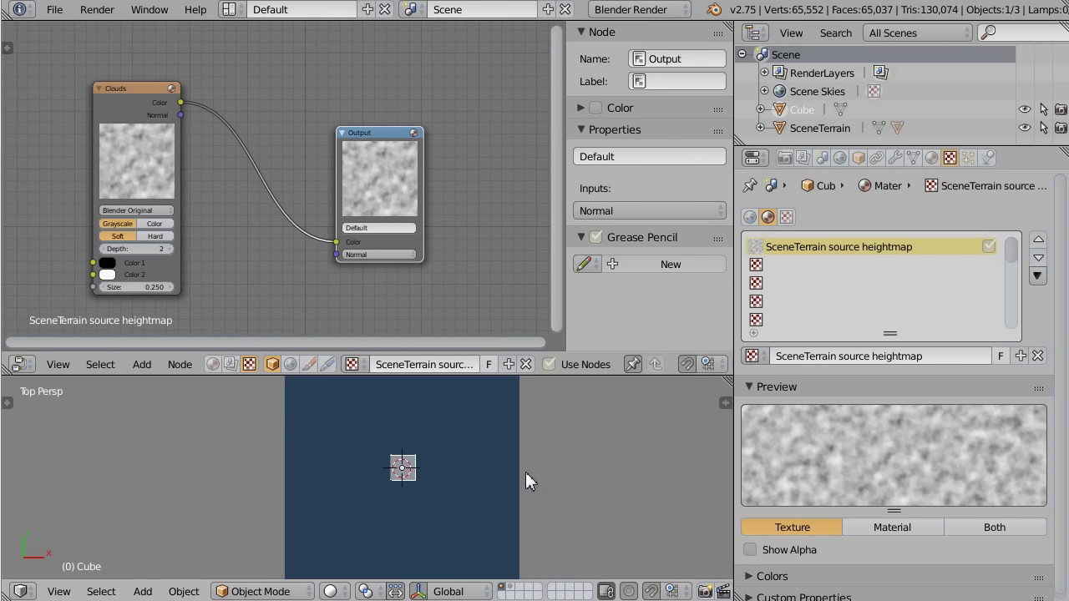
key(KP_5)
scroll(518, 474, down, 2)
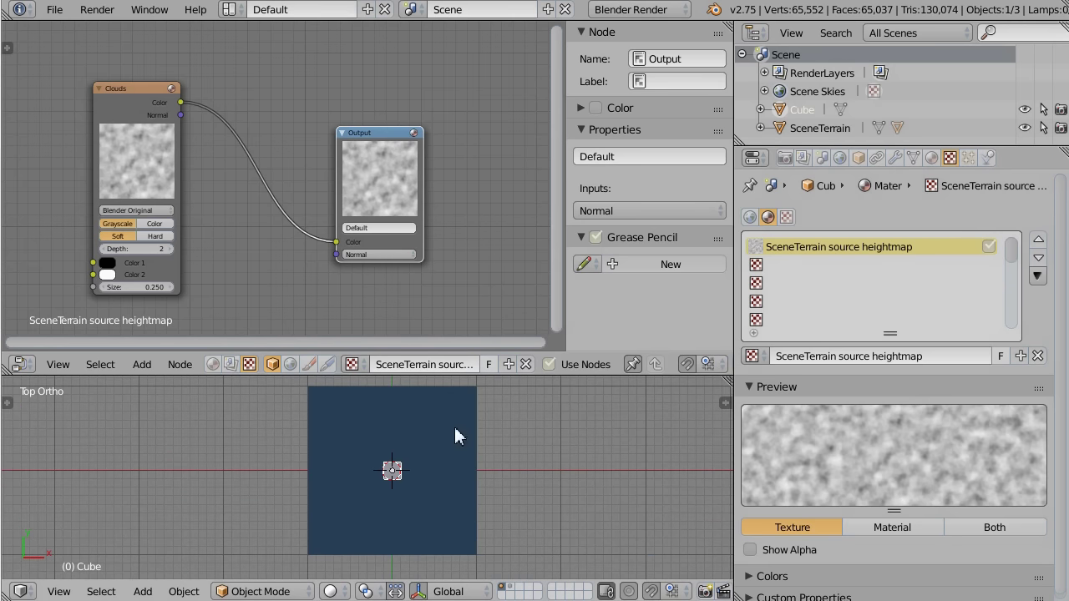
click(823, 158)
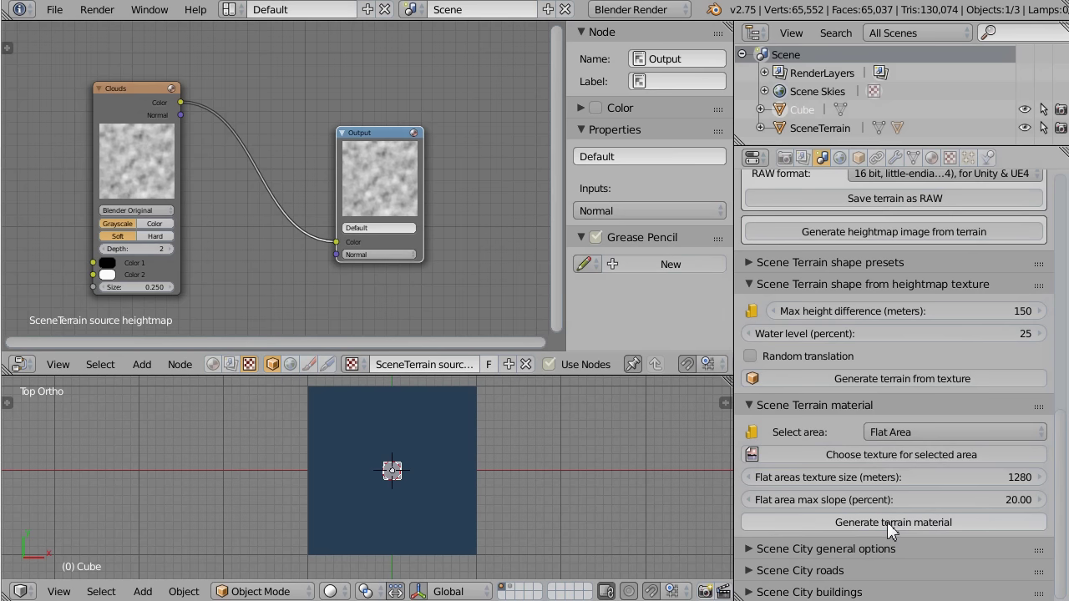
click(905, 380)
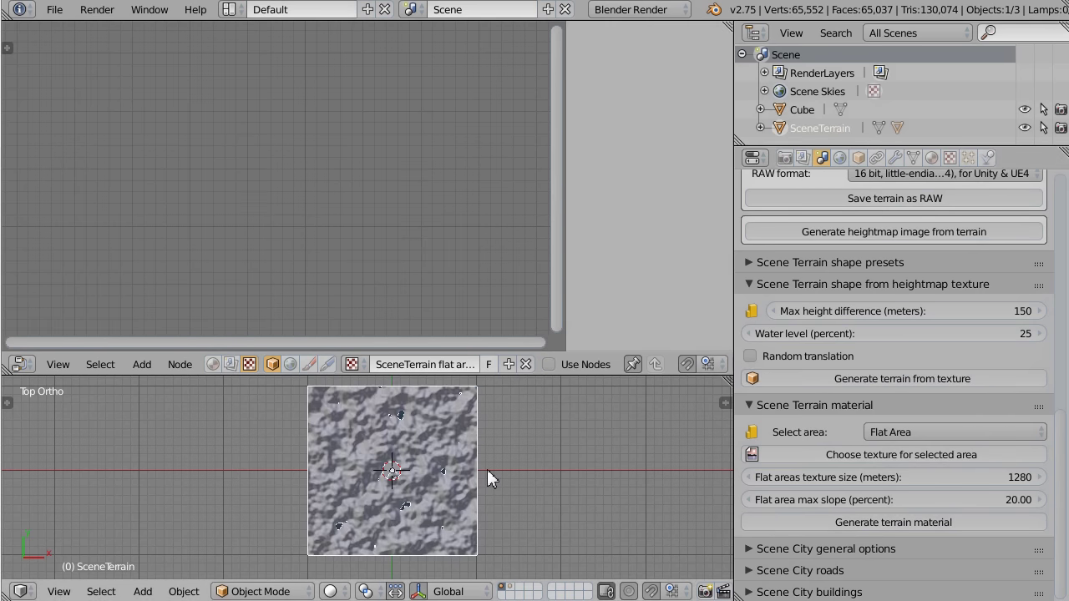
Reselect the cube to show its texture nodes again and inspect the generated terrain at an angle in perspective view
scroll(410, 471, up, 3)
right_click(411, 466)
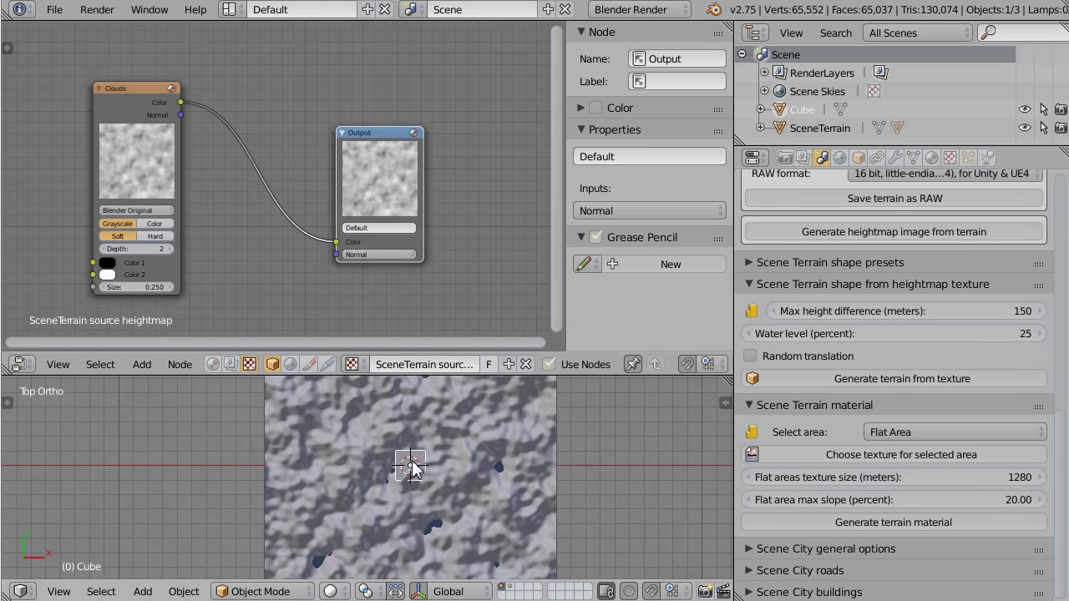
scroll(411, 466, down, 3)
middle_drag(485, 482, 394, 412)
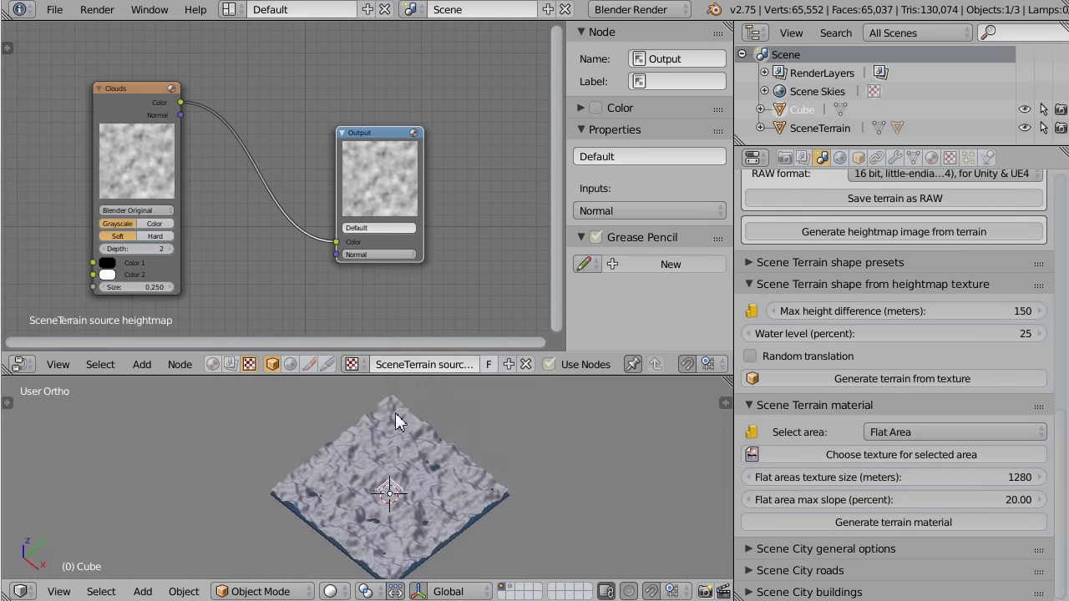
scroll(398, 493, up, 3)
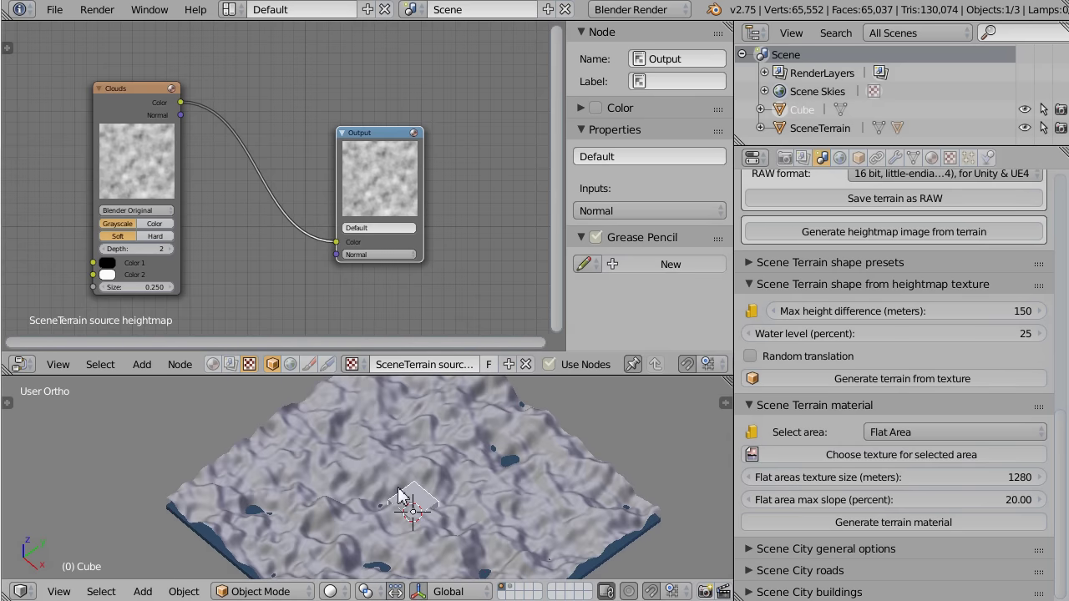
key(KP_5)
scroll(451, 468, down, 3)
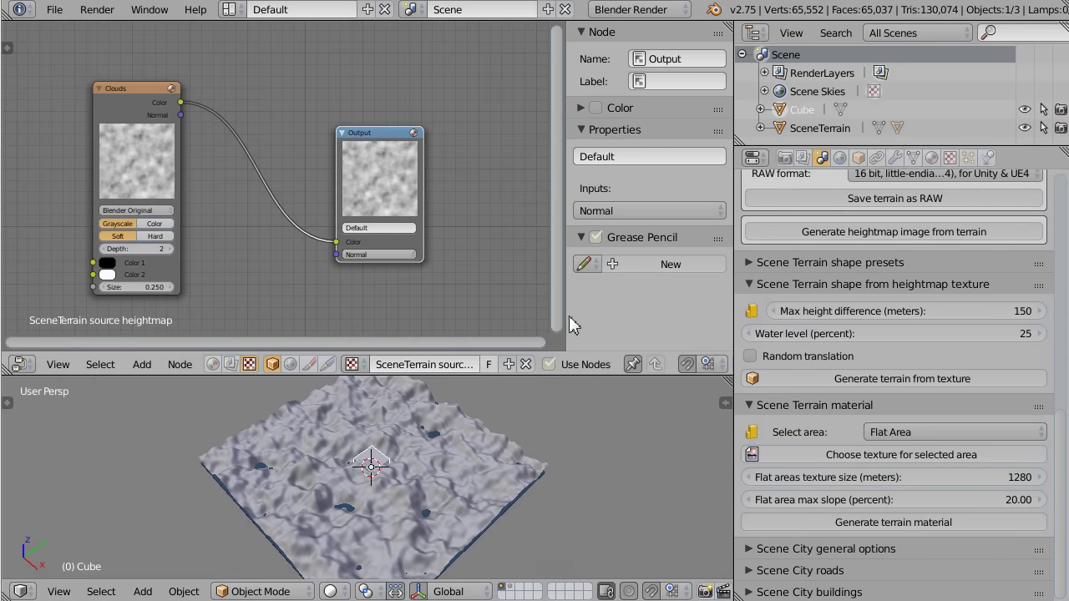
Hide the node properties sidebar, make room beside the Output node, and insert a ColorRamp node on the Clouds-to-Output link
key(n)
middle_drag(526, 493, 570, 452)
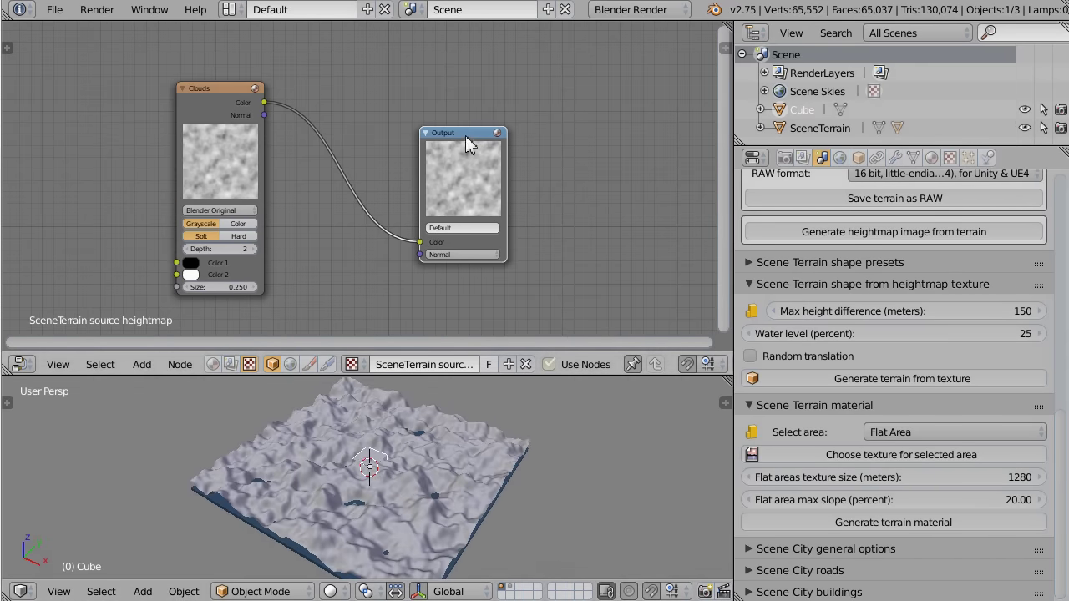
drag(466, 135, 573, 134)
key(shift+a)
mouse_move(321, 194)
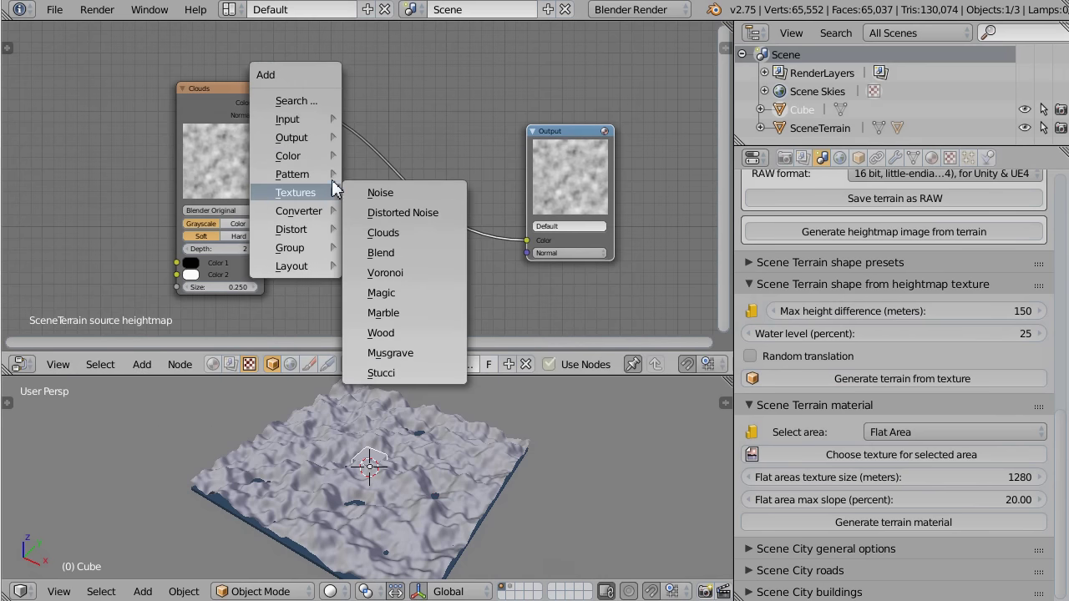
mouse_move(331, 216)
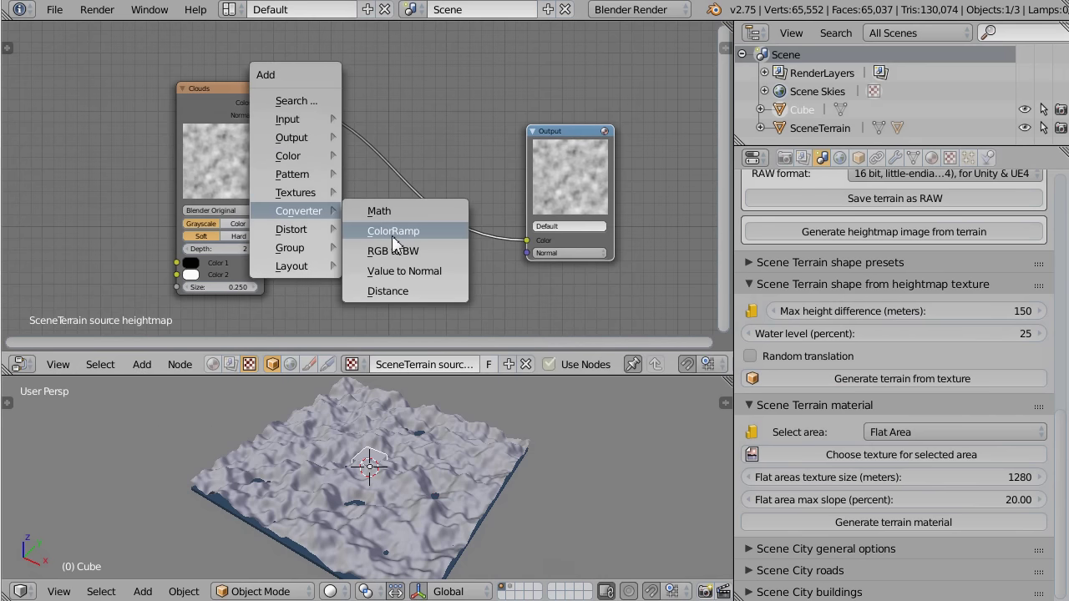
click(395, 241)
click(311, 149)
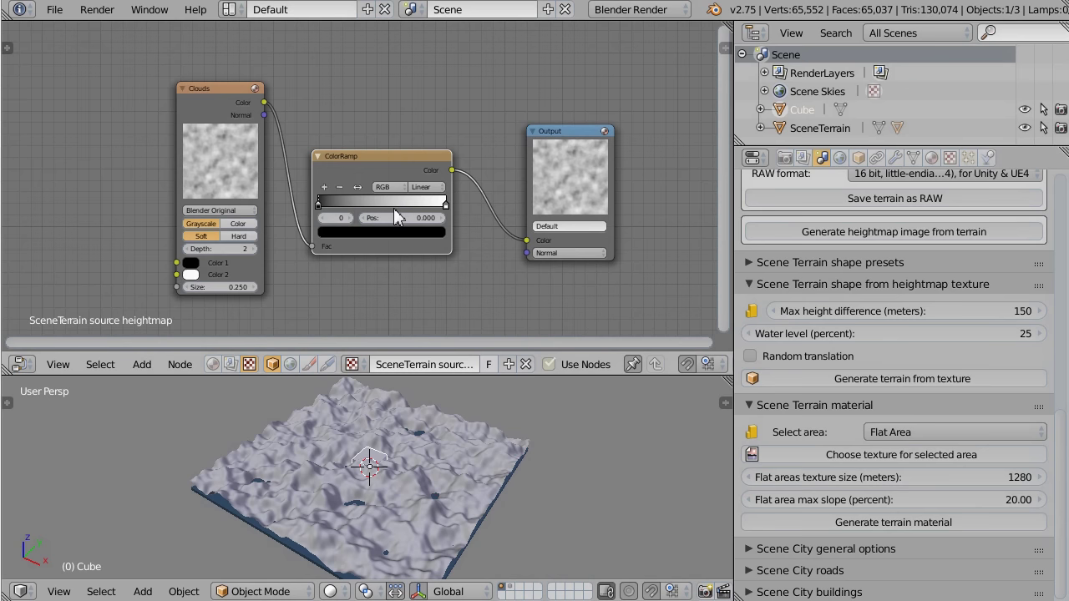
Spread the Clouds and Output nodes farther from the ColorRamp node, and make the ColorRamp node active
drag(204, 115, 165, 122)
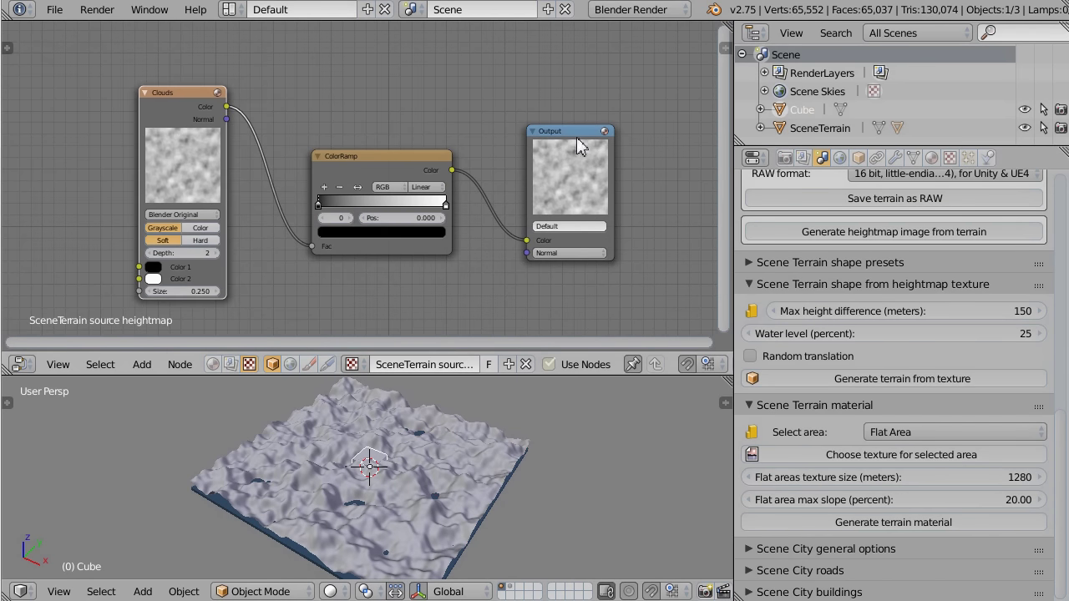
drag(573, 137, 584, 163)
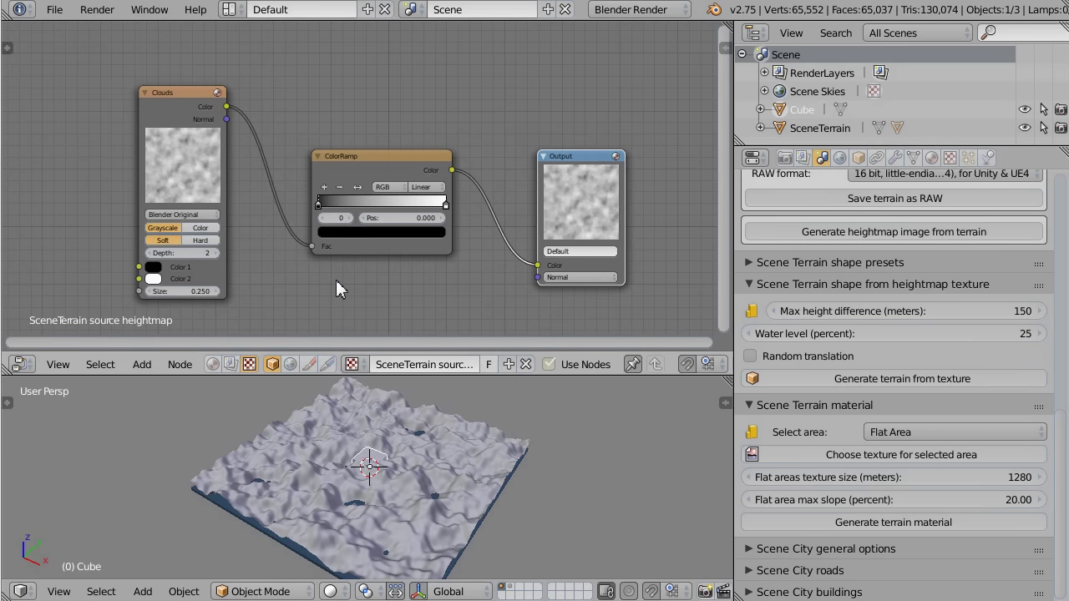
scroll(367, 280, up, 2)
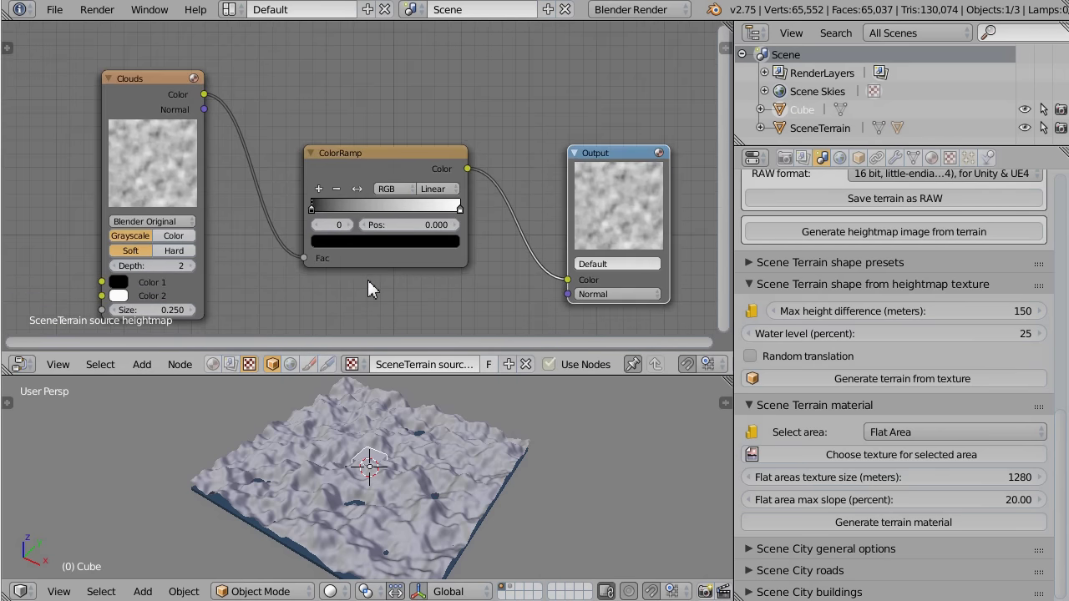
scroll(367, 280, down, 1)
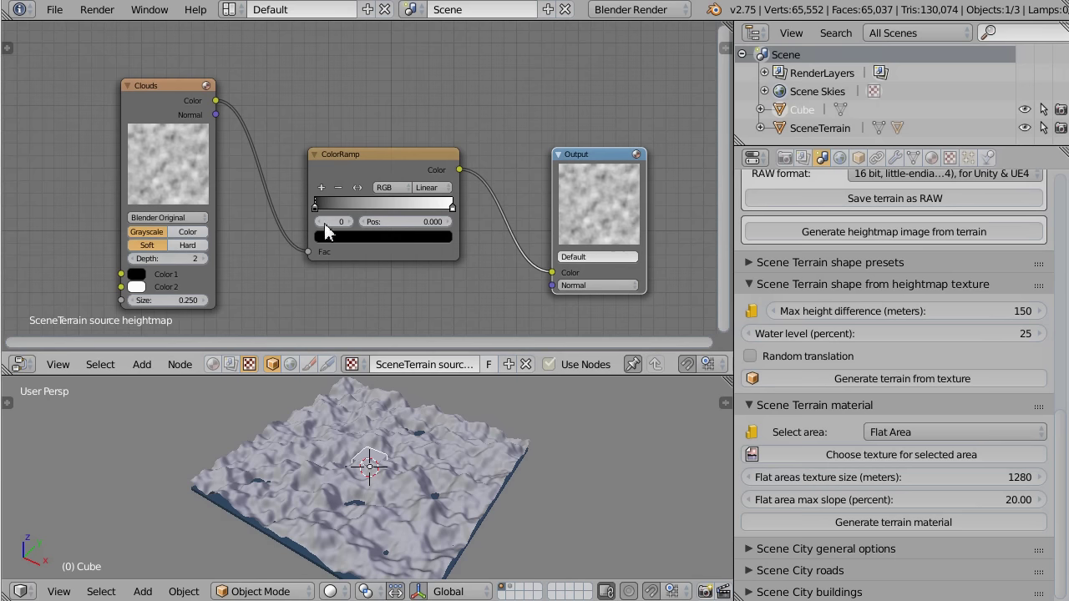
click(364, 162)
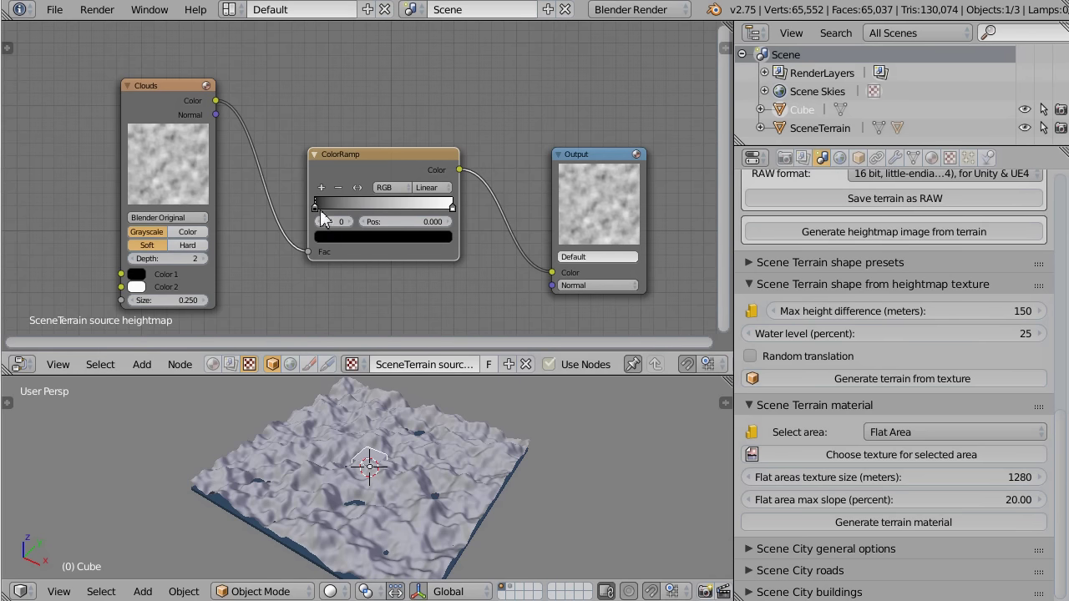
Add two color stops to the ColorRamp, one at about 0.225 and one just past the middle, and select the 0.225 stop
scroll(346, 217, up, 1)
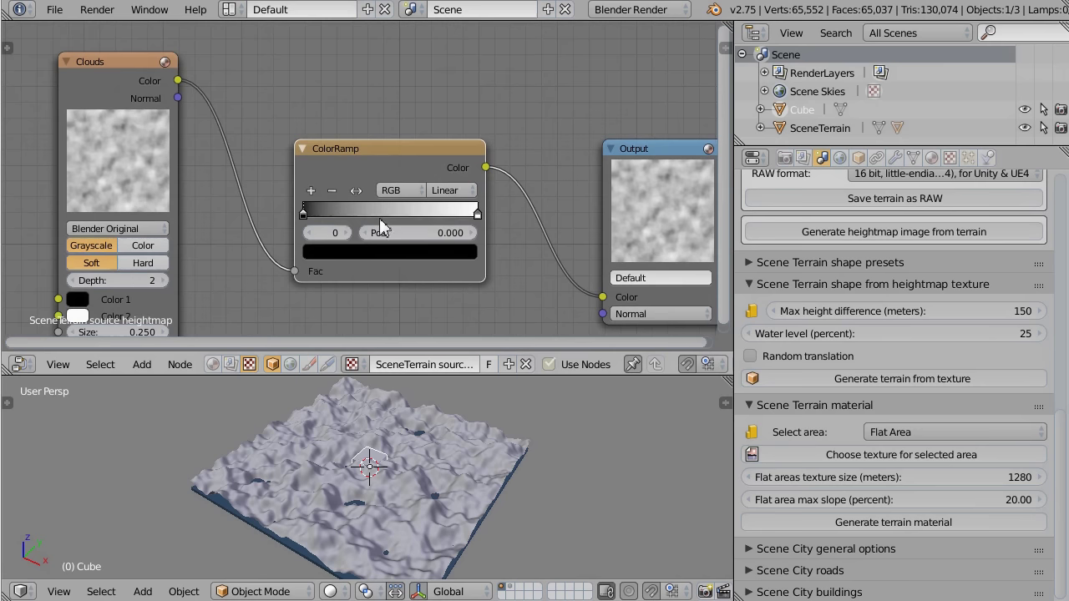
ctrl+click(348, 216)
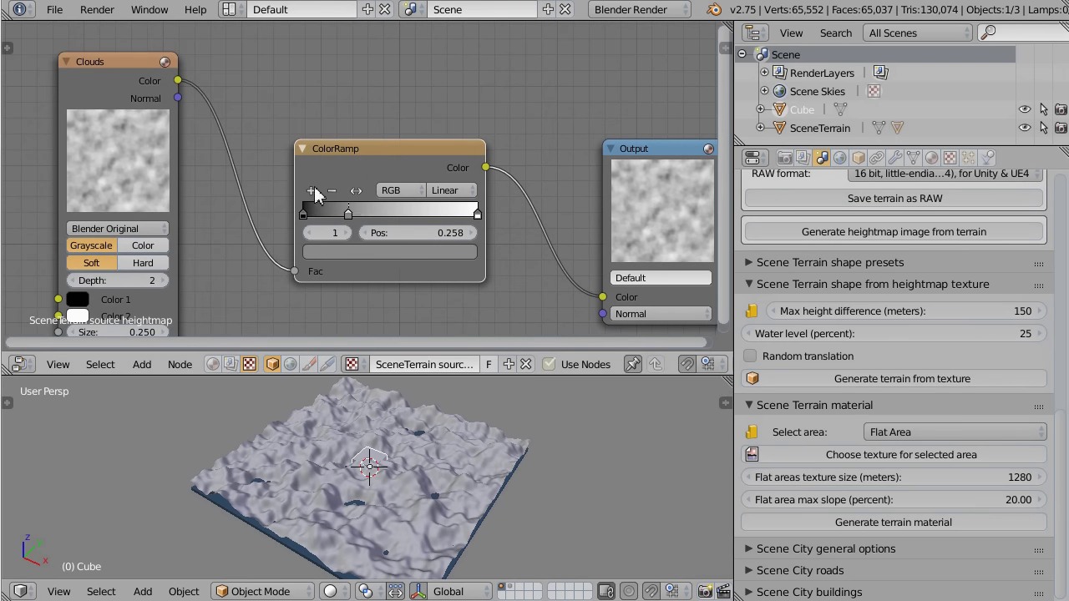
ctrl+click(409, 215)
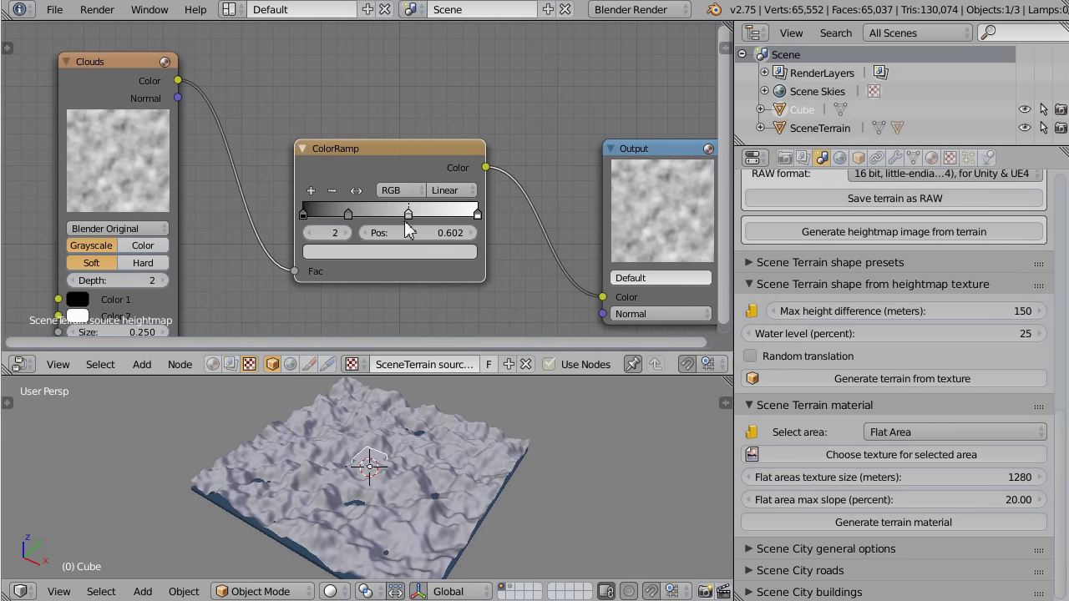
click(349, 216)
mouse_move(349, 216)
mouse_down()
mouse_move(360, 215)
mouse_move(341, 216)
mouse_up()
click(409, 216)
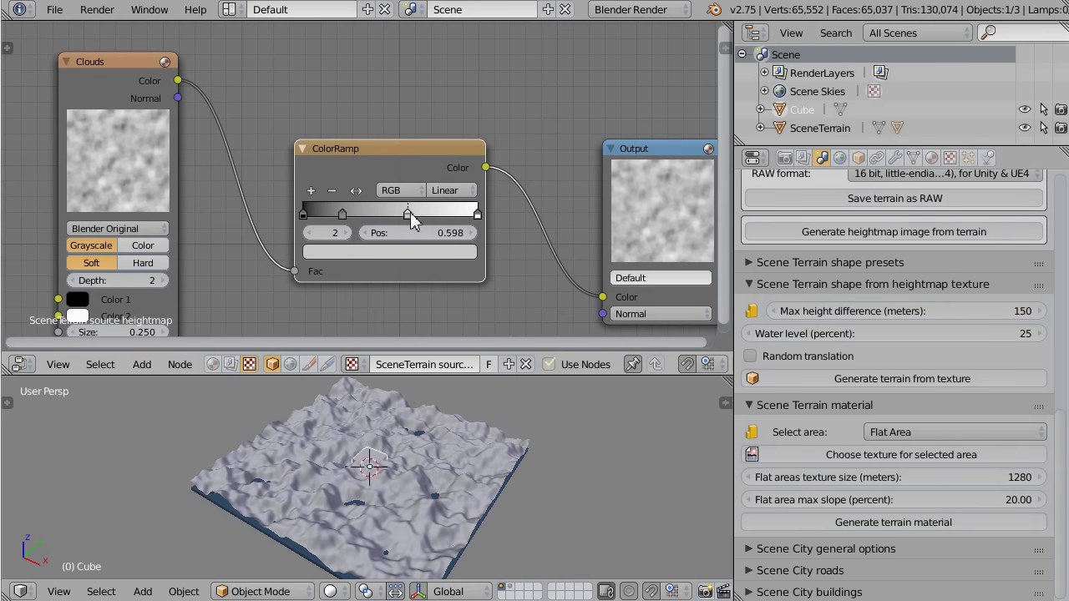
drag(411, 215, 403, 215)
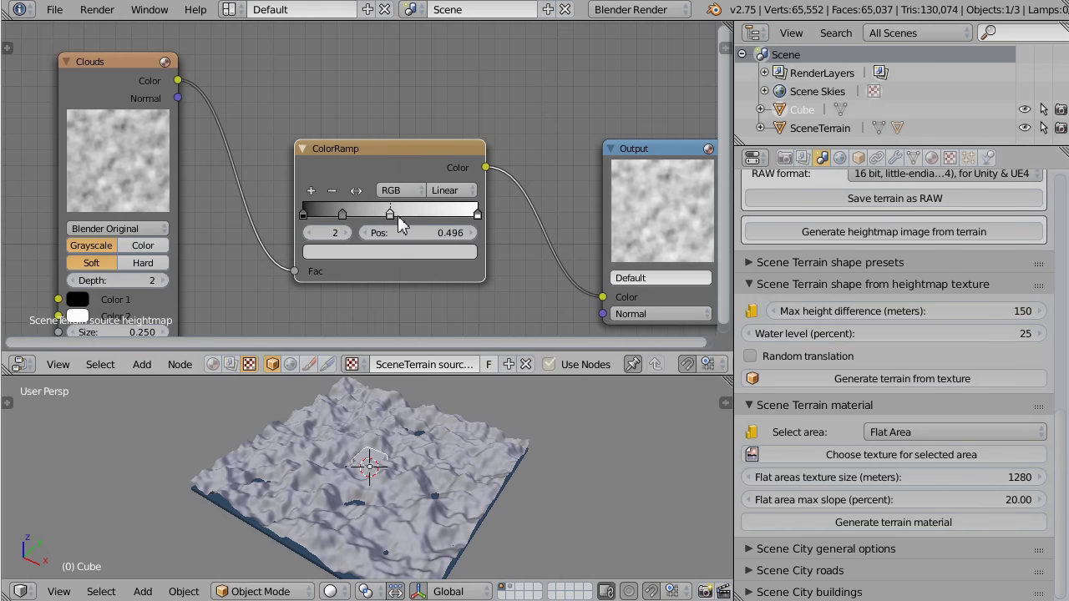
click(342, 217)
click(356, 253)
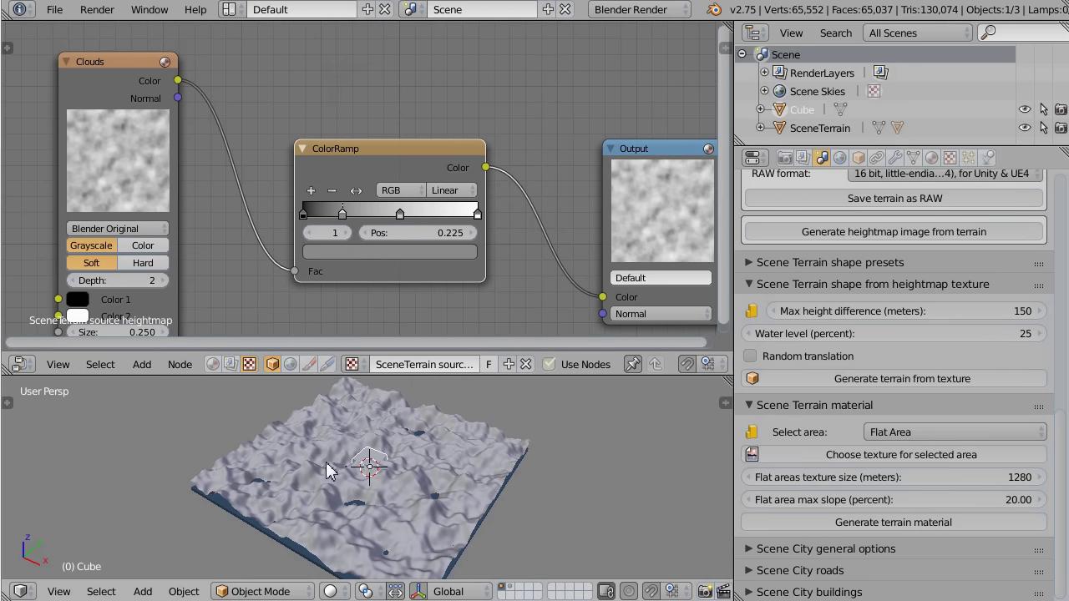
Set the HSV brightness of the ColorRamp's 0.225 stop color to 0.5
middle_drag(363, 463, 467, 422)
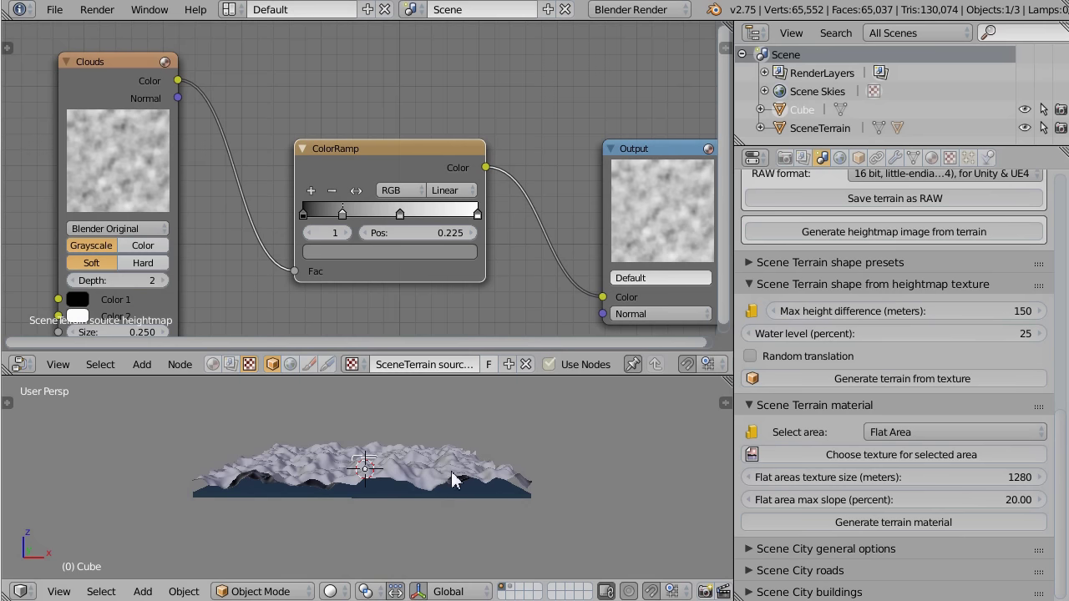
middle_drag(486, 435, 380, 476)
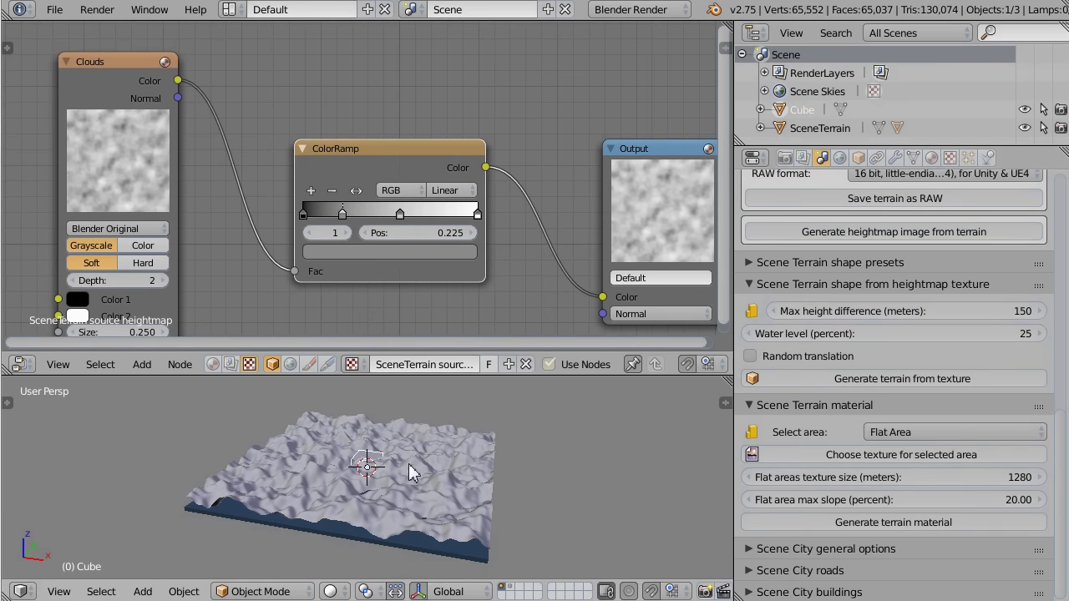
click(351, 254)
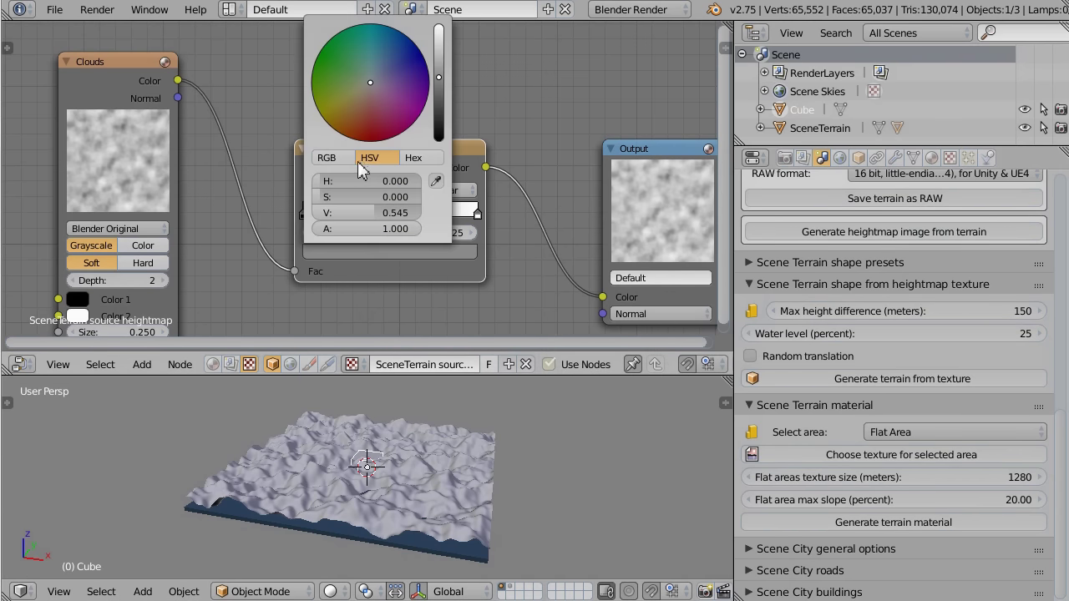
click(373, 219)
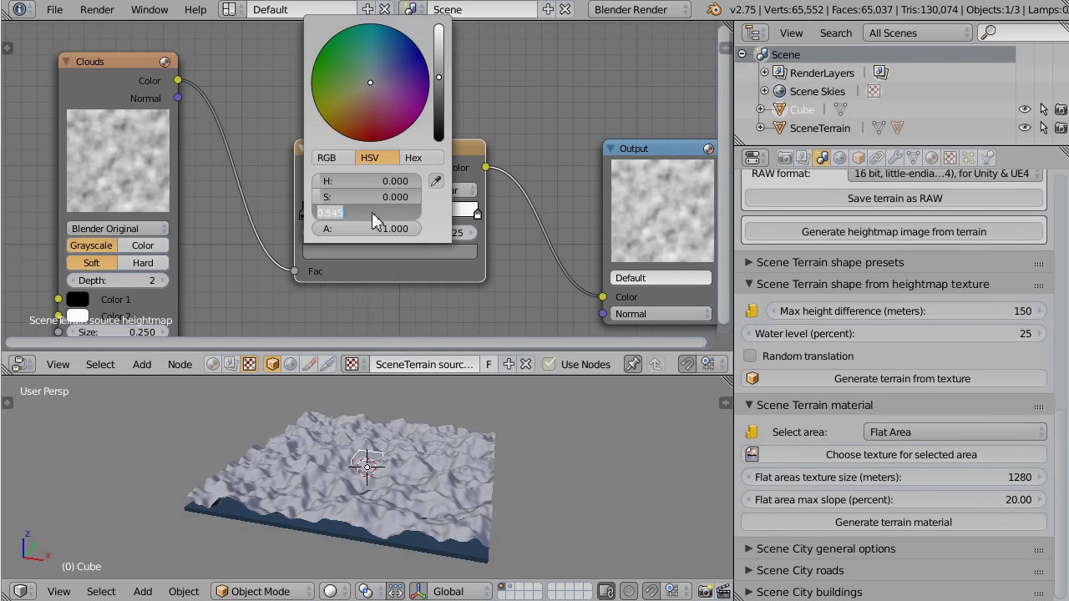
text(0.5)
key(Return)
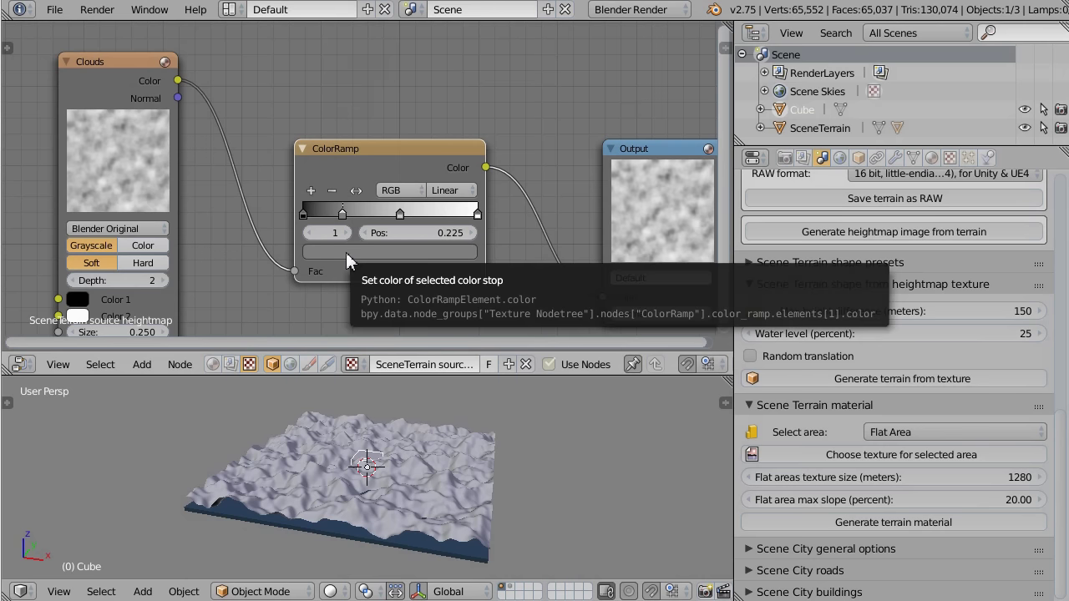
Give the ColorRamp stop just past the middle the same gray as the 0.225 stop and move it to about 0.492
click(400, 215)
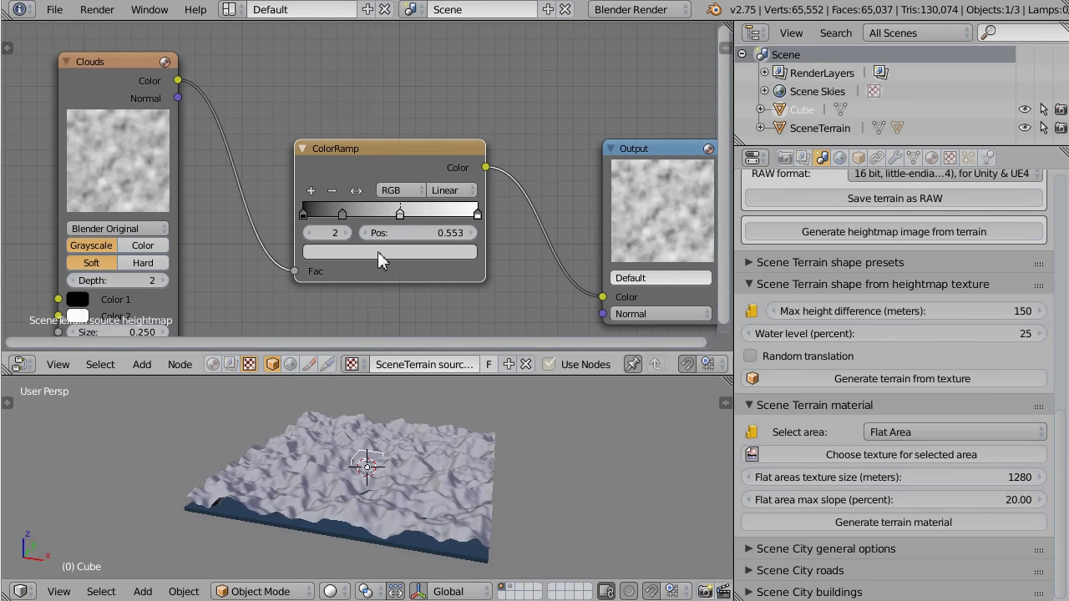
ctrl+scroll(372, 251, down, 3)
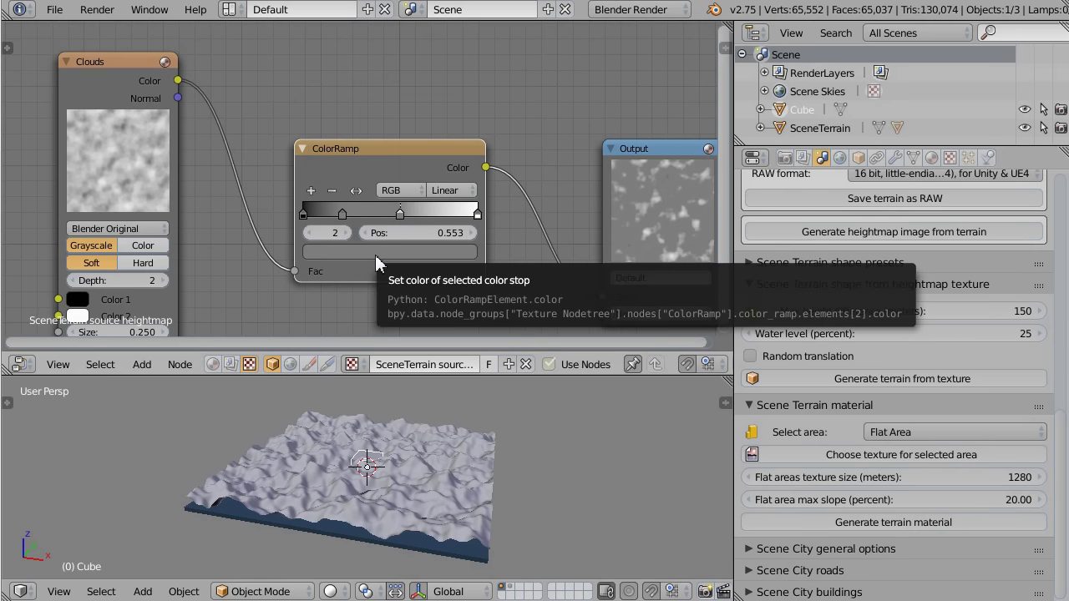
mouse_move(401, 219)
mouse_down()
mouse_move(474, 210)
mouse_move(389, 215)
mouse_up()
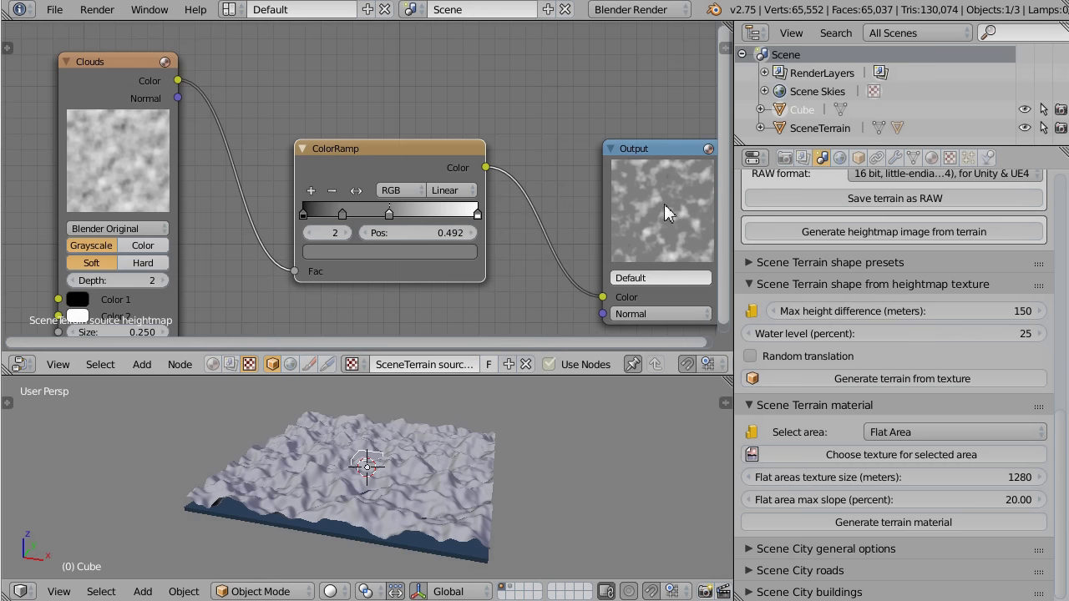
Examine the heightmap preview on the Output node up close and compare it with the ColorRamp stops
middle_drag(536, 195, 489, 179)
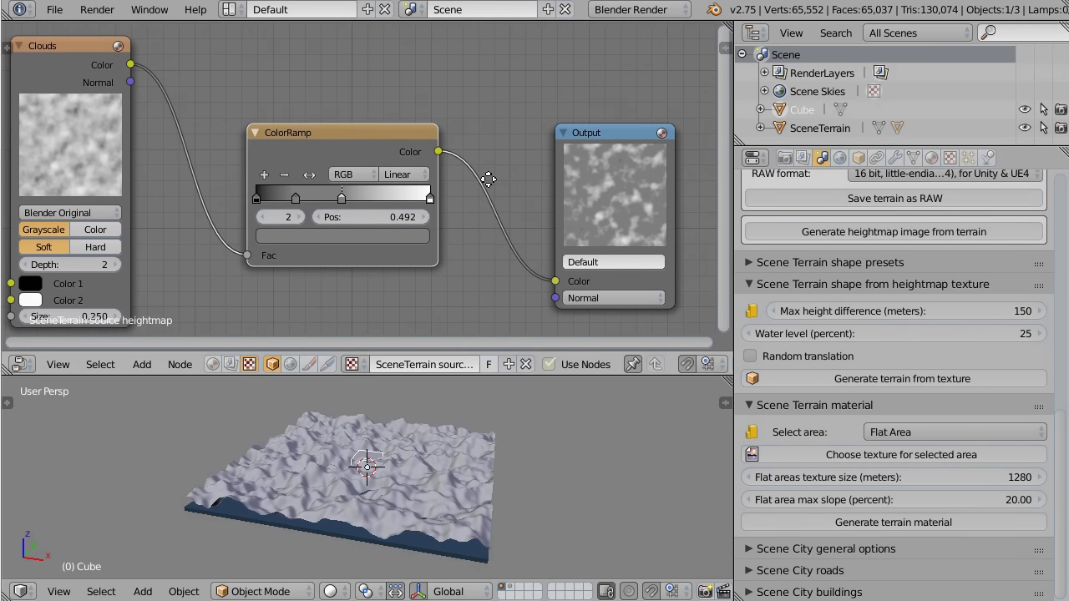
scroll(488, 179, up, 2)
middle_drag(708, 171, 293, 200)
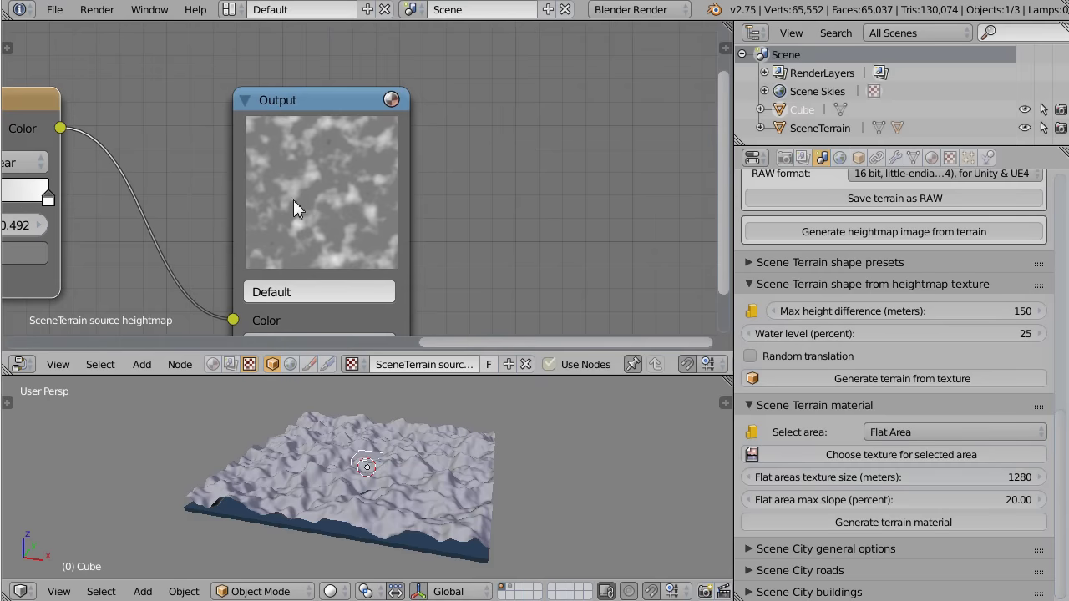
scroll(257, 175, up, 2)
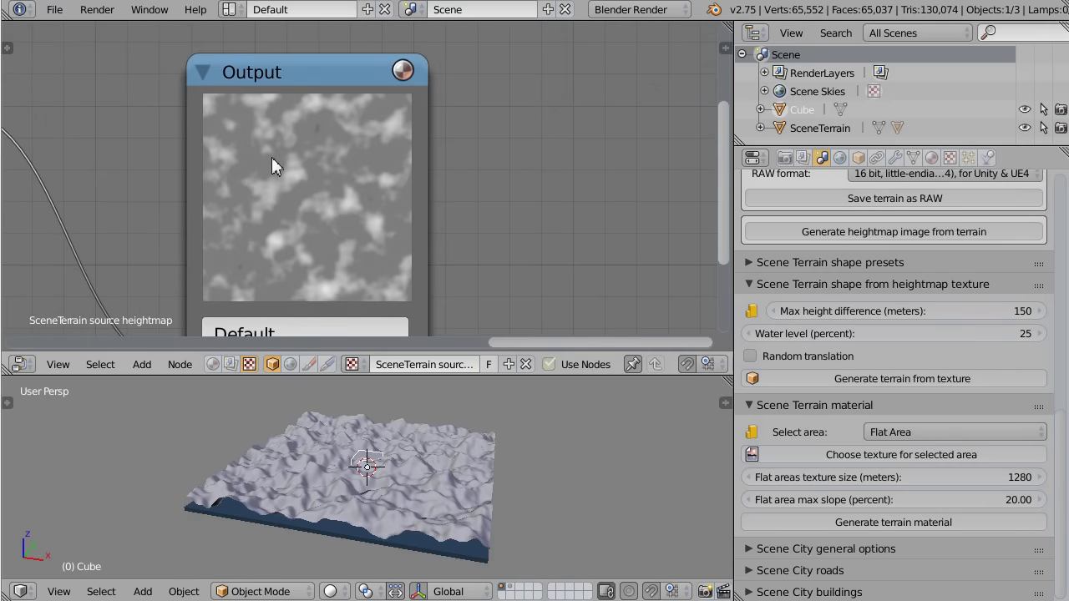
ctrl+scroll(197, 212, left, 8)
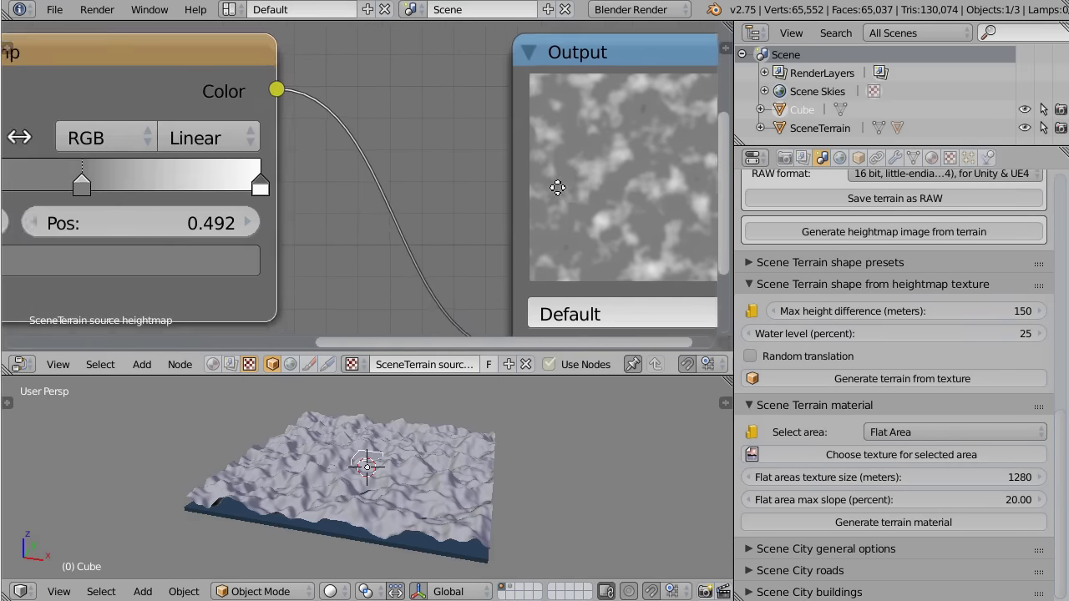
scroll(397, 217, down, 4)
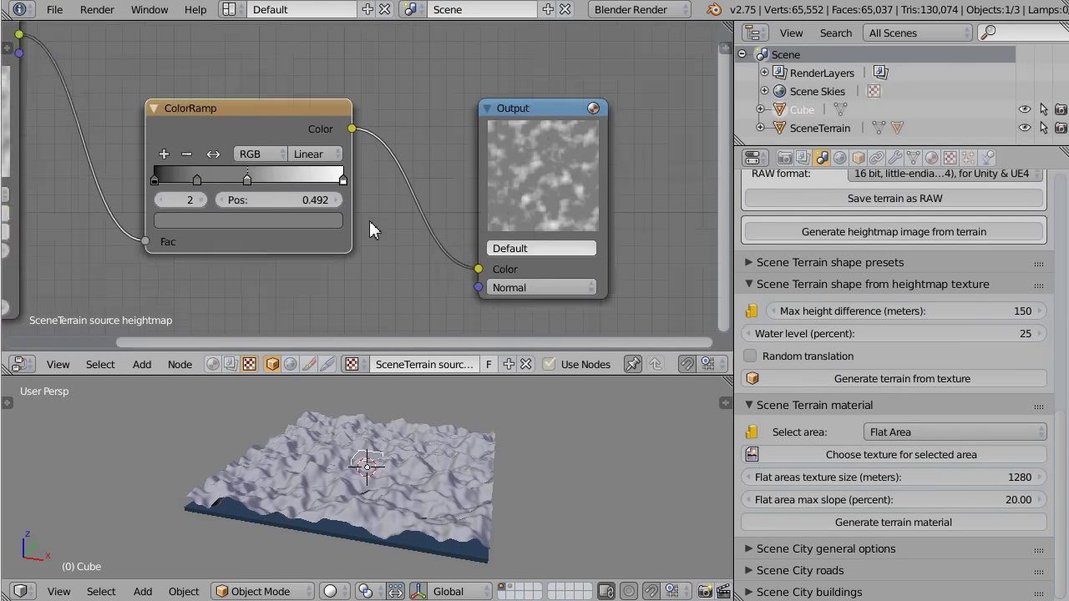
middle_drag(235, 280, 330, 287)
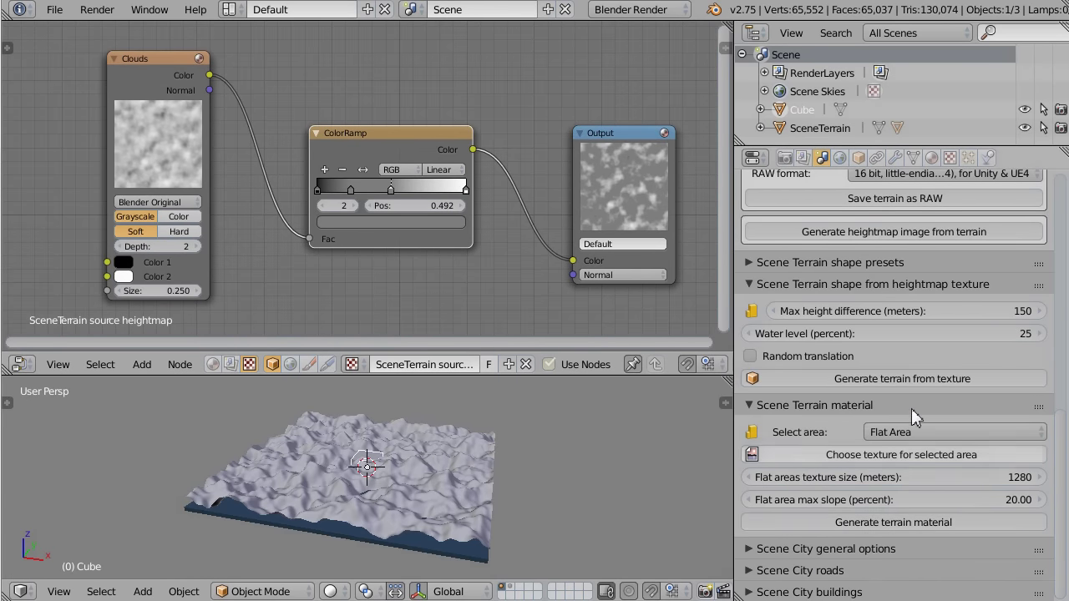
Try to generate the terrain from the ColorRamp-shaped texture, and reselect the cube to show its texture nodes
click(916, 377)
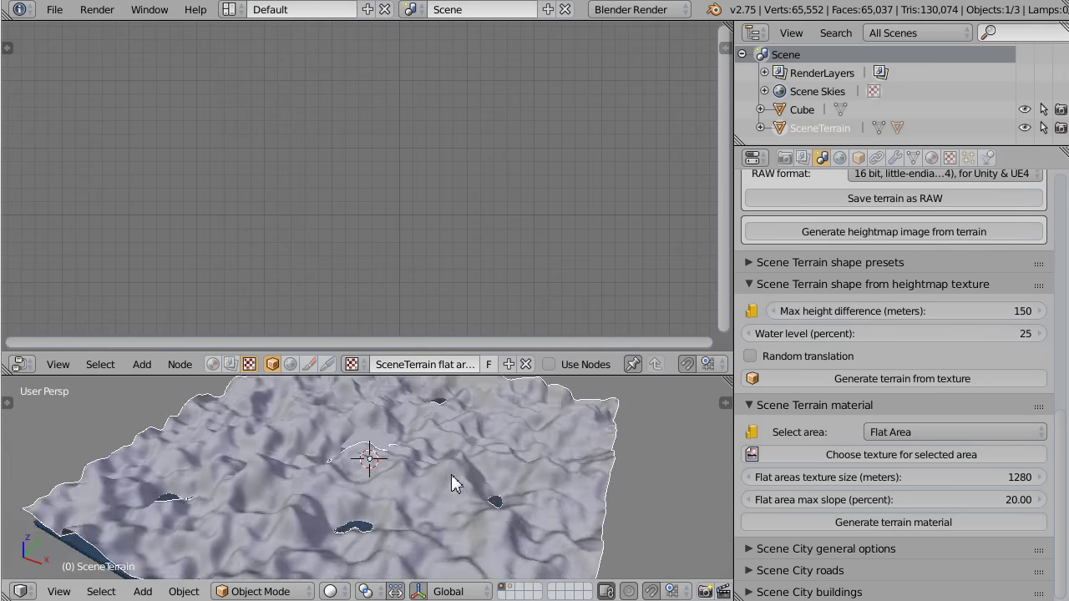
right_click(387, 447)
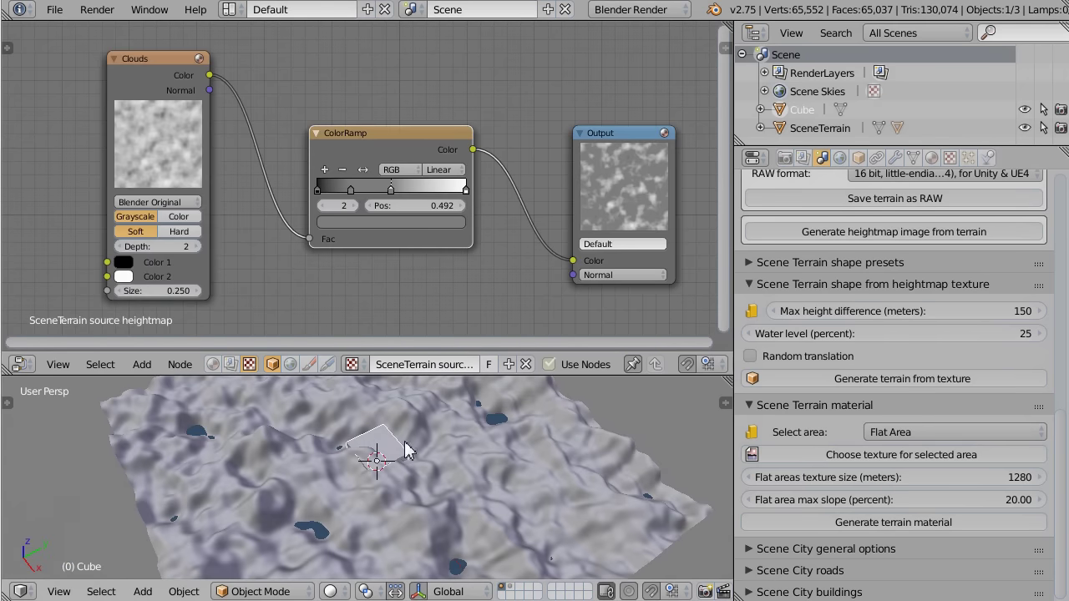
middle_drag(544, 463, 577, 408)
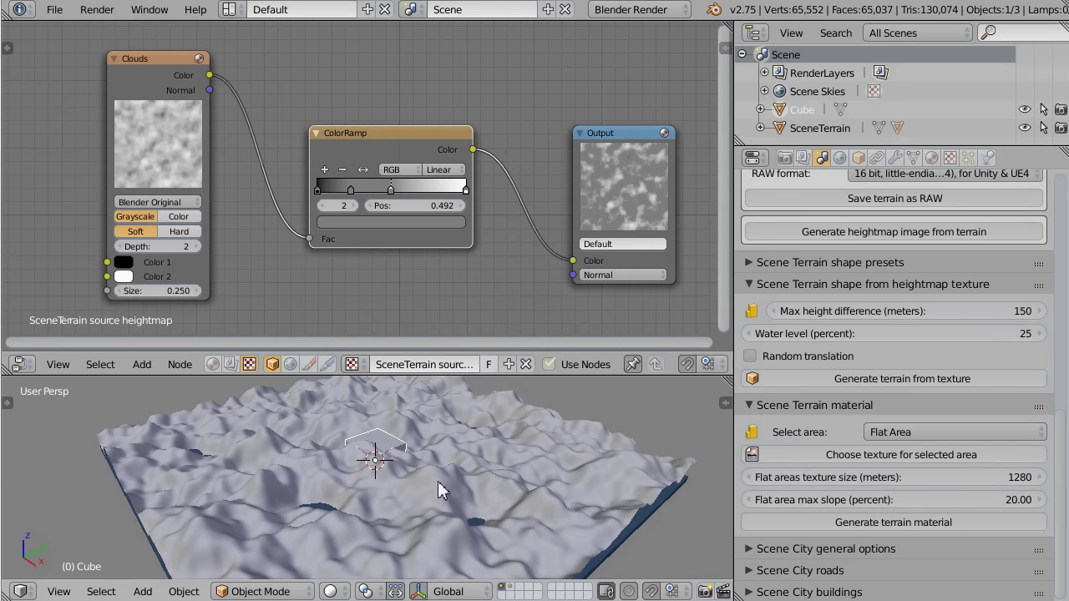
Reattach the ColorRamp link to the Output node's Color input and enlarge the 3D view upward
drag(574, 266, 573, 260)
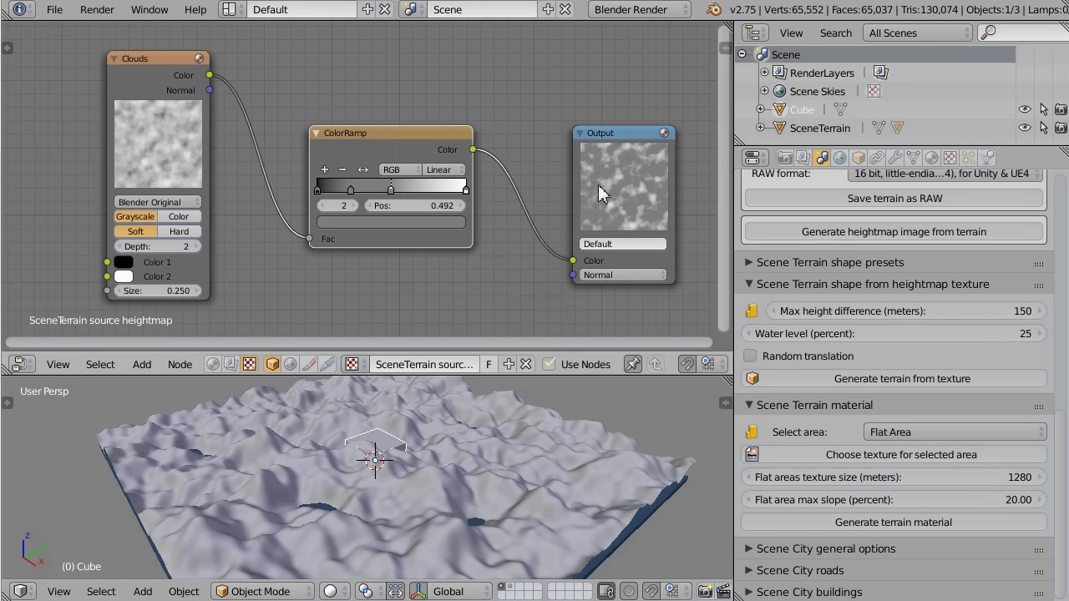
scroll(625, 201, up, 2)
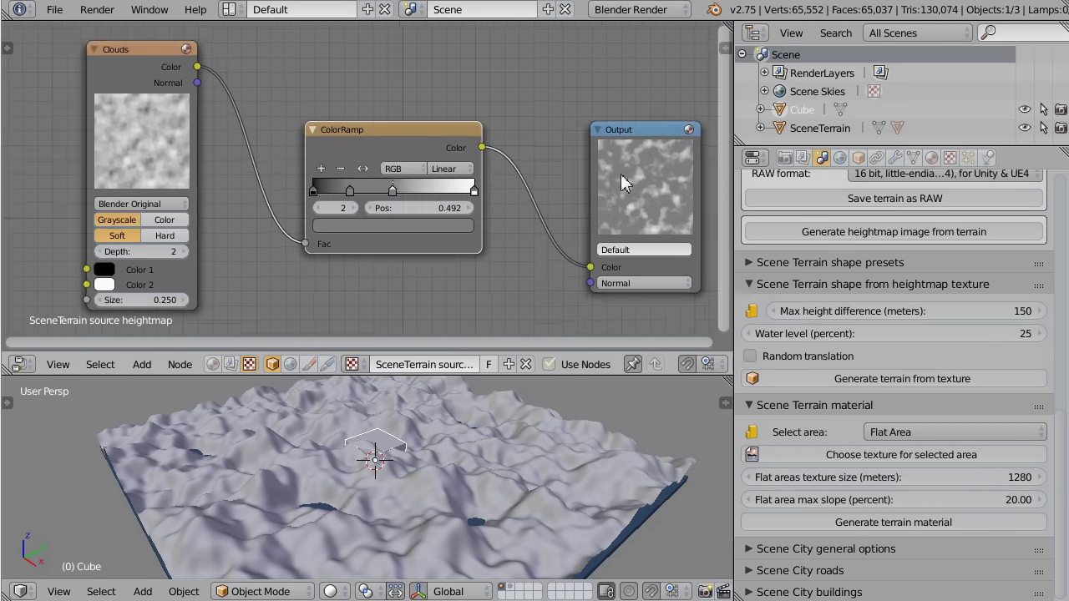
scroll(480, 447, down, 2)
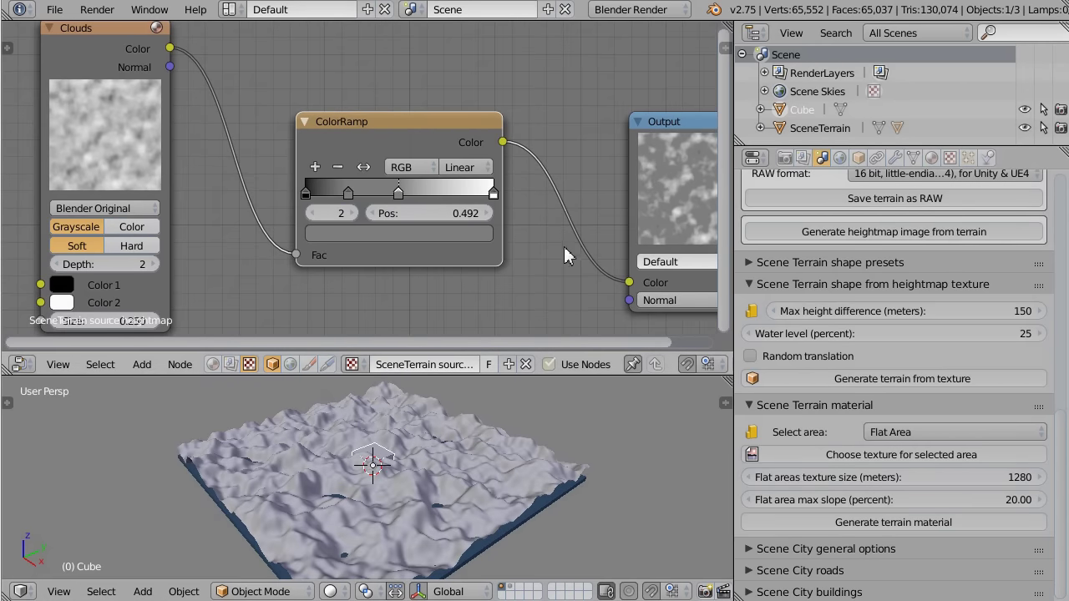
scroll(565, 248, down, 1)
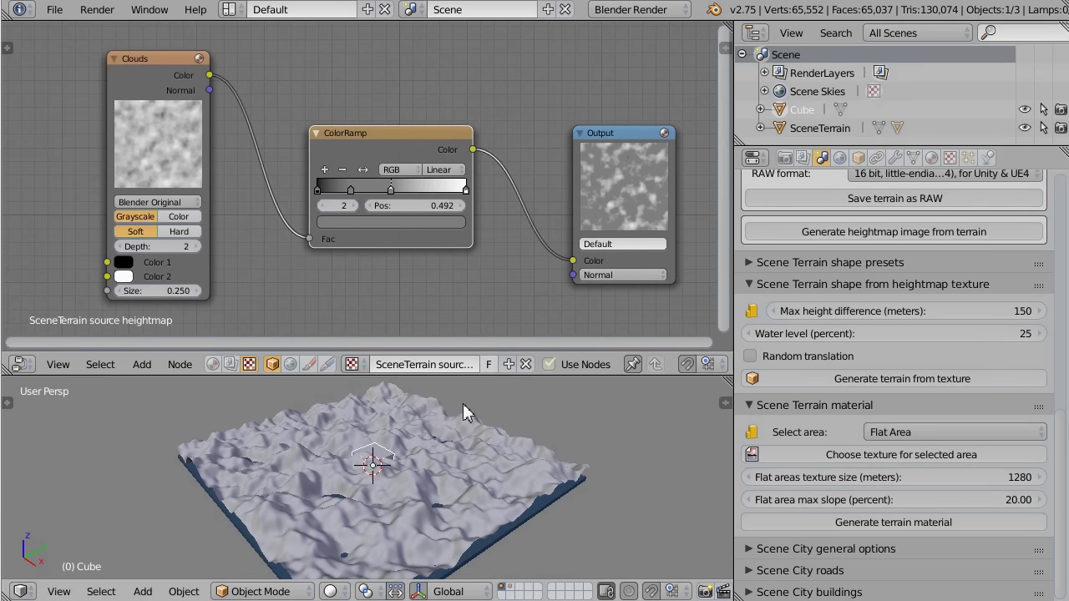
drag(493, 375, 483, 329)
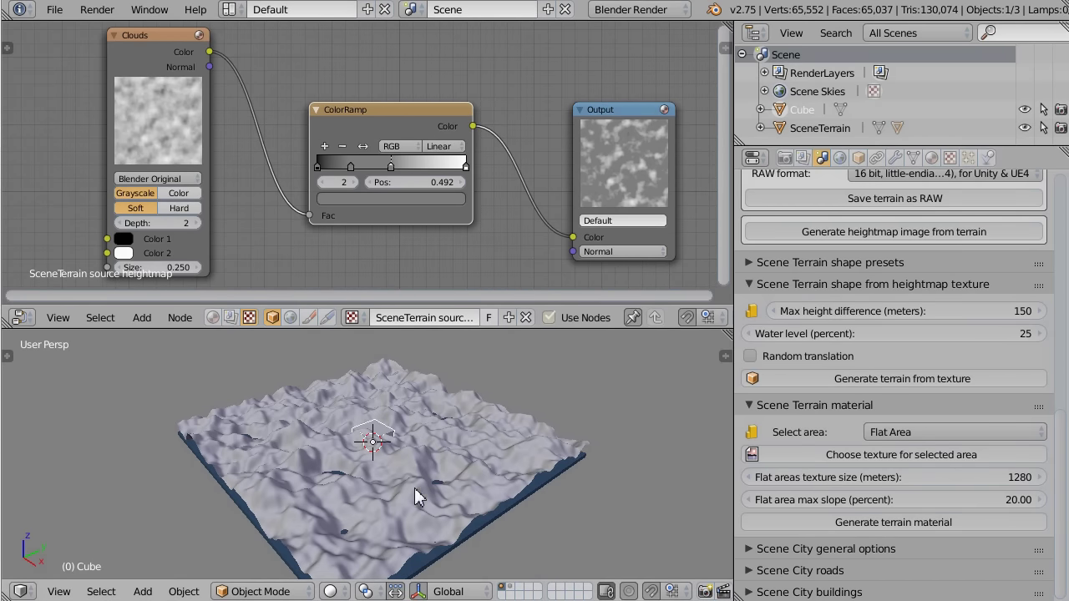
Preview the scene in Rendered shading, relink the ColorRamp's Color to the Output's Color input, and return to Solid shading
click(330, 592)
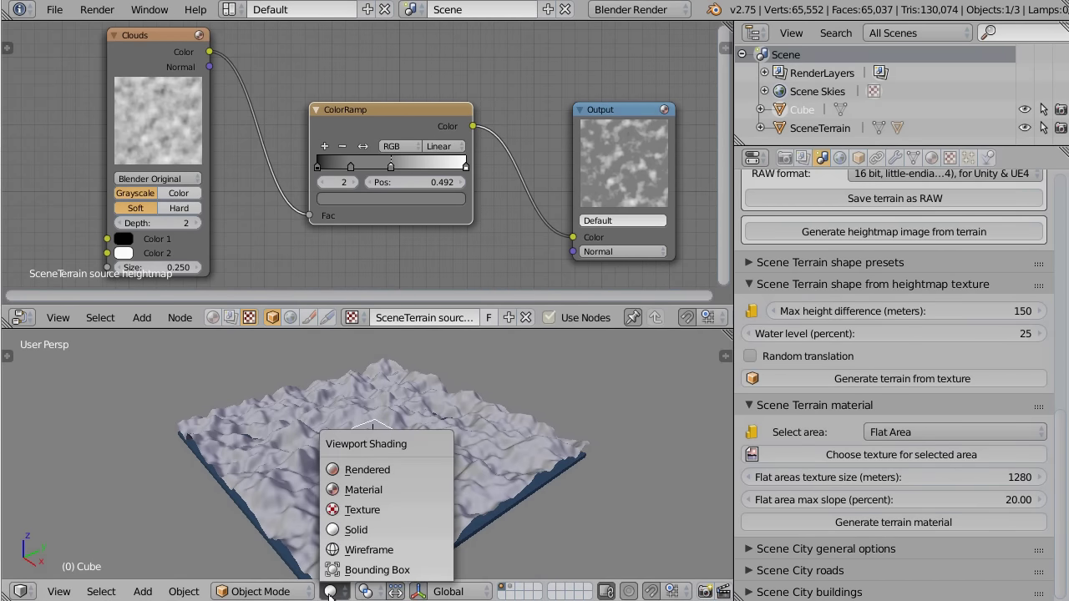
click(379, 473)
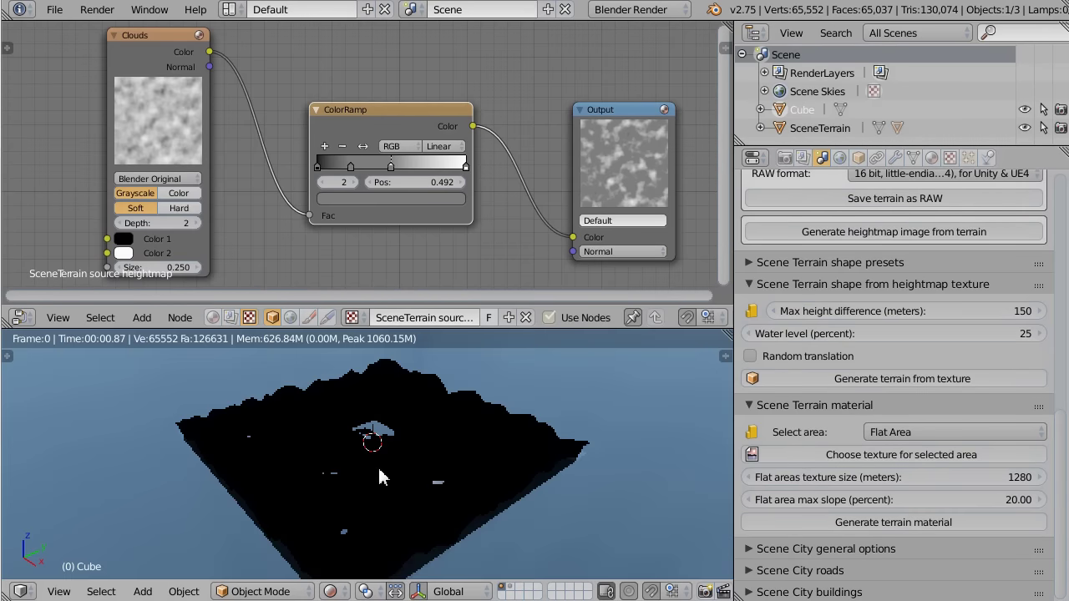
drag(573, 237, 532, 246)
drag(473, 126, 574, 249)
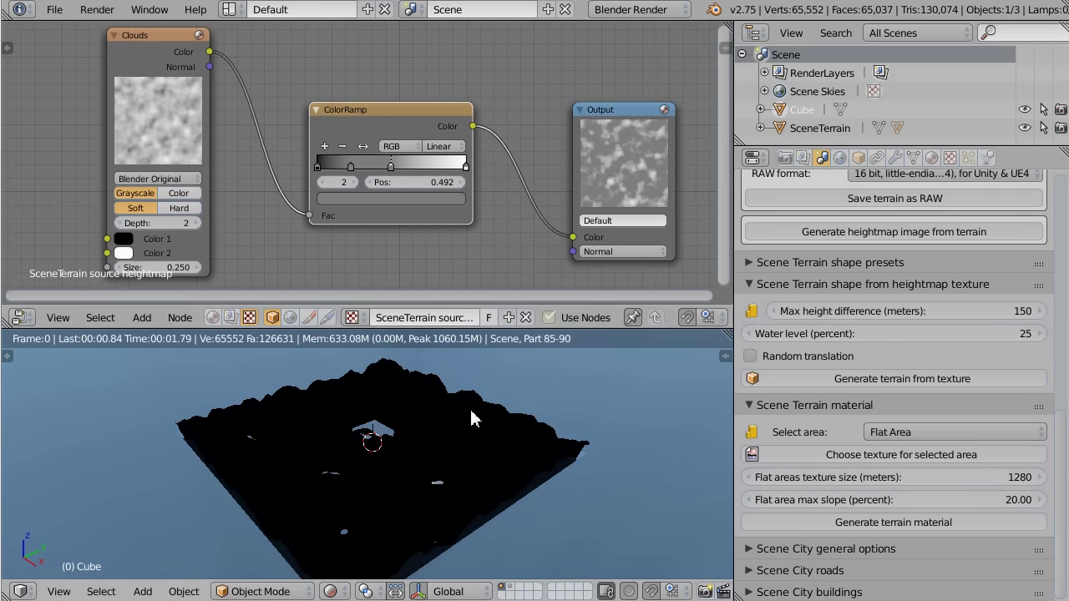
click(331, 591)
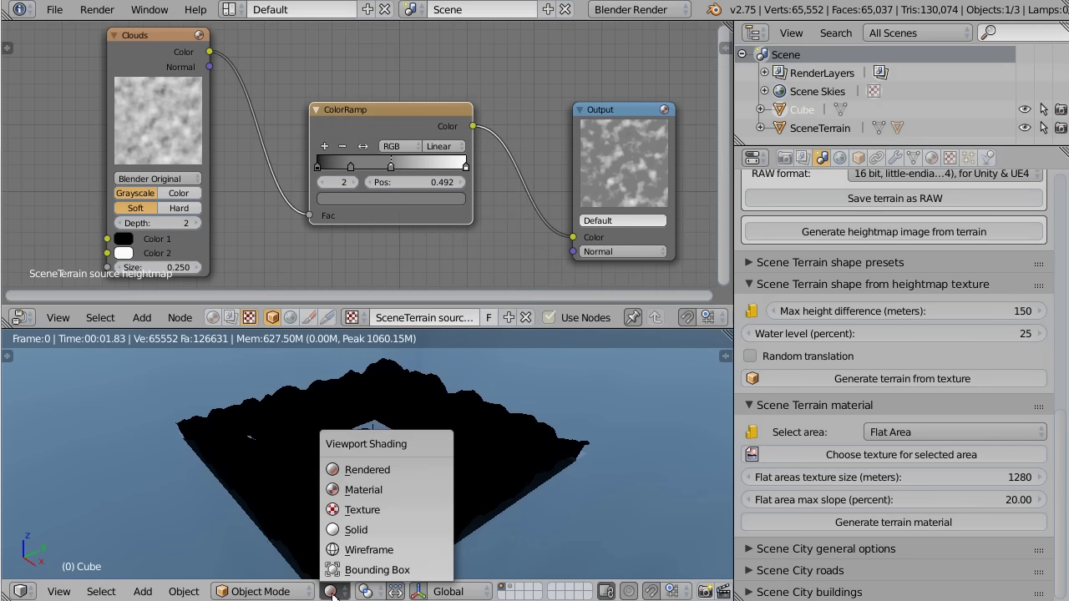
click(347, 530)
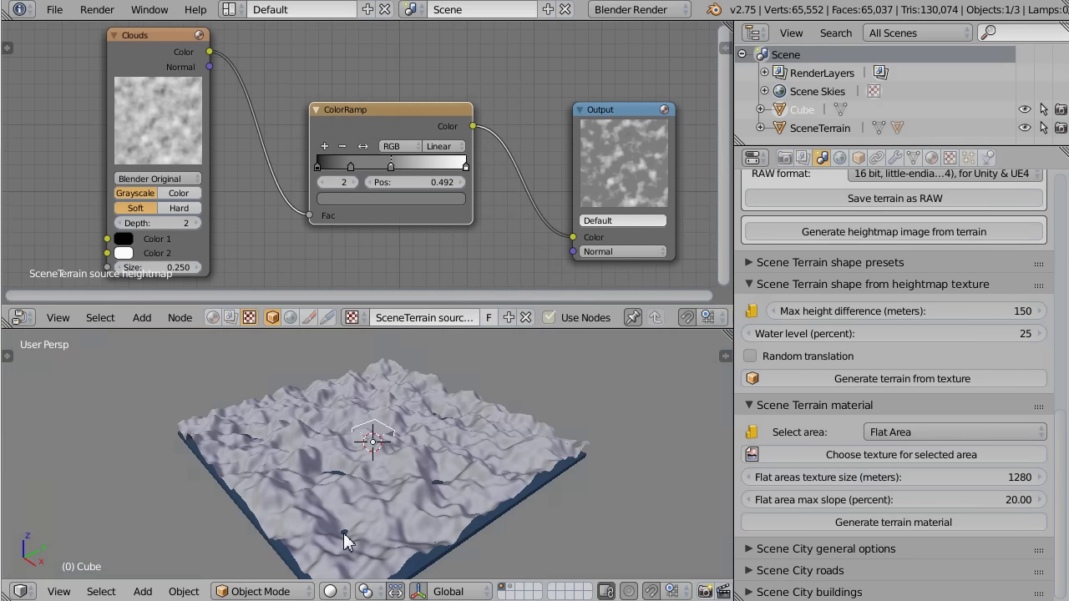
Generate the terrain again from the heightmap texture and inspect its relief up close
click(904, 380)
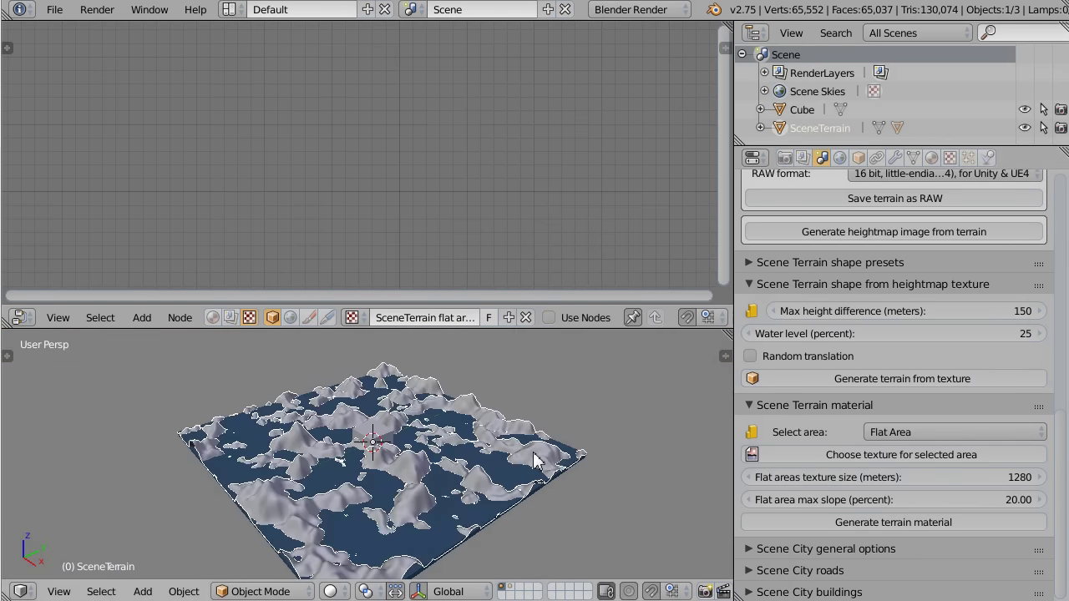
scroll(442, 499, up, 5)
scroll(504, 419, up, 1)
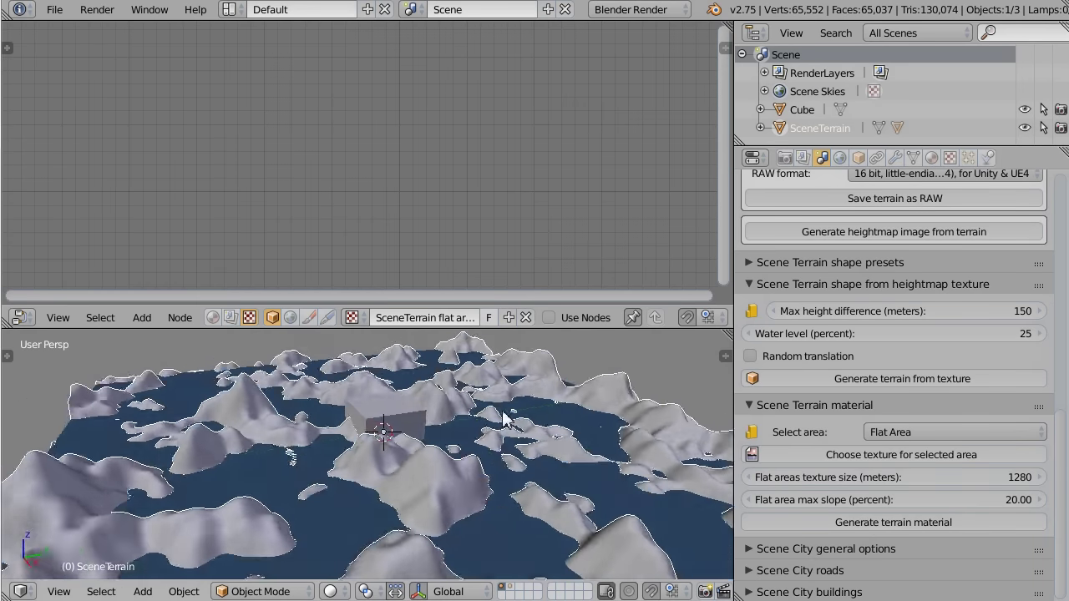
scroll(504, 420, down, 3)
Hide the terrain's water volume to inspect the ground beneath it, and show the water again
middle_drag(329, 387, 386, 491)
right_click(386, 499)
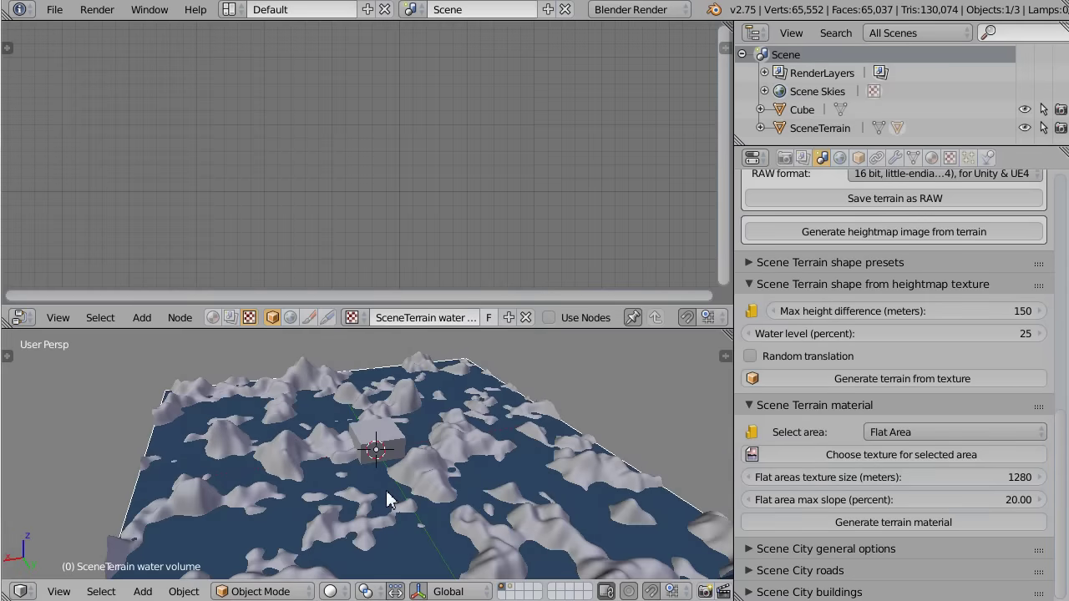
key(h)
middle_drag(539, 443, 364, 483)
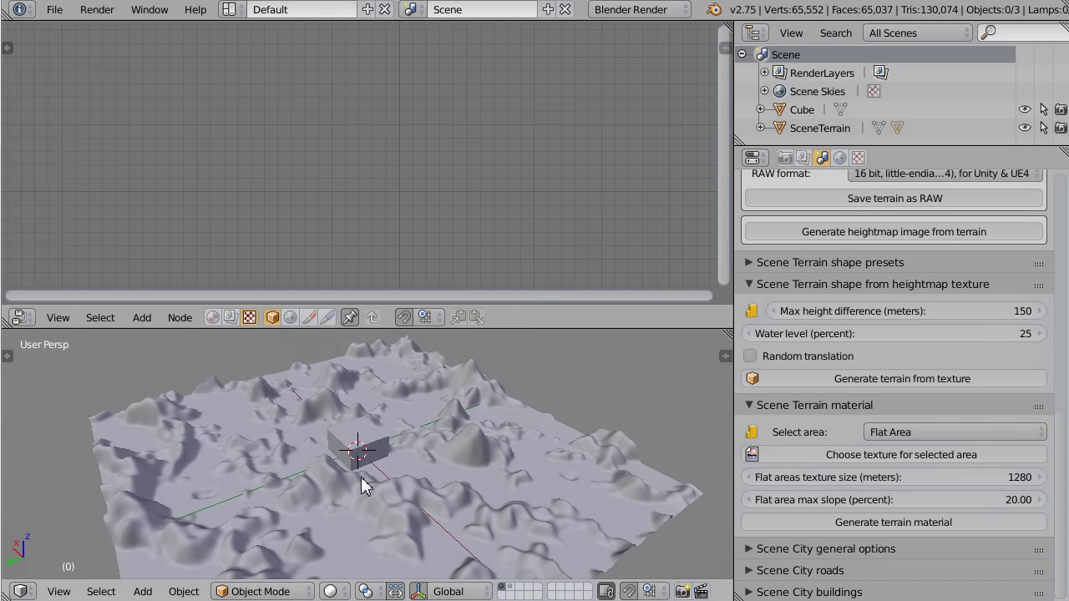
key(alt+h)
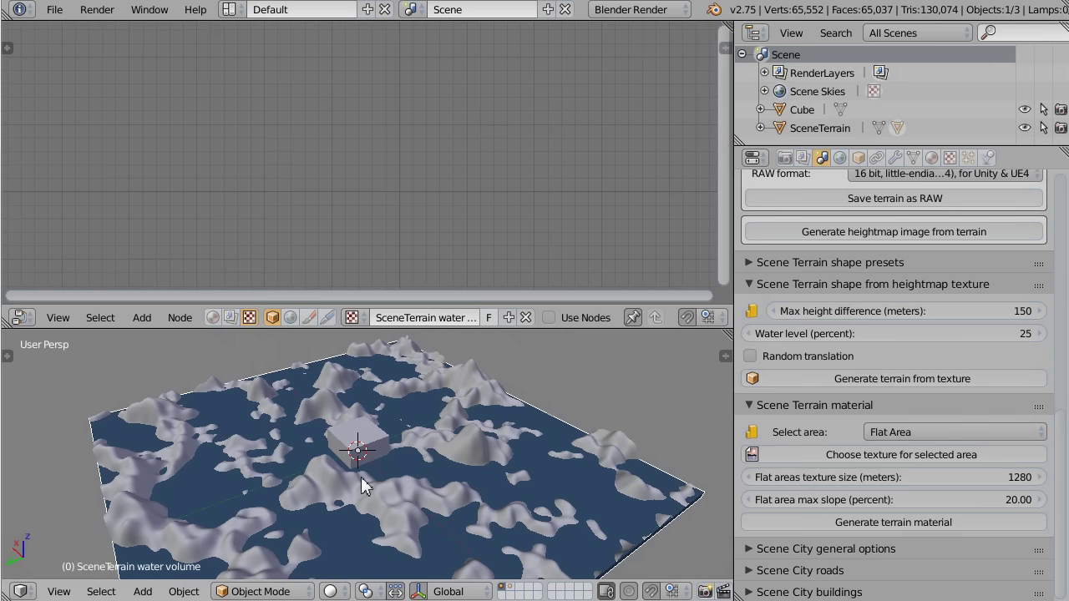
Reselect the cube to show its texture nodes, collapse the Scene Terrain material settings, and view the terrain from the side
right_click(351, 436)
click(373, 200)
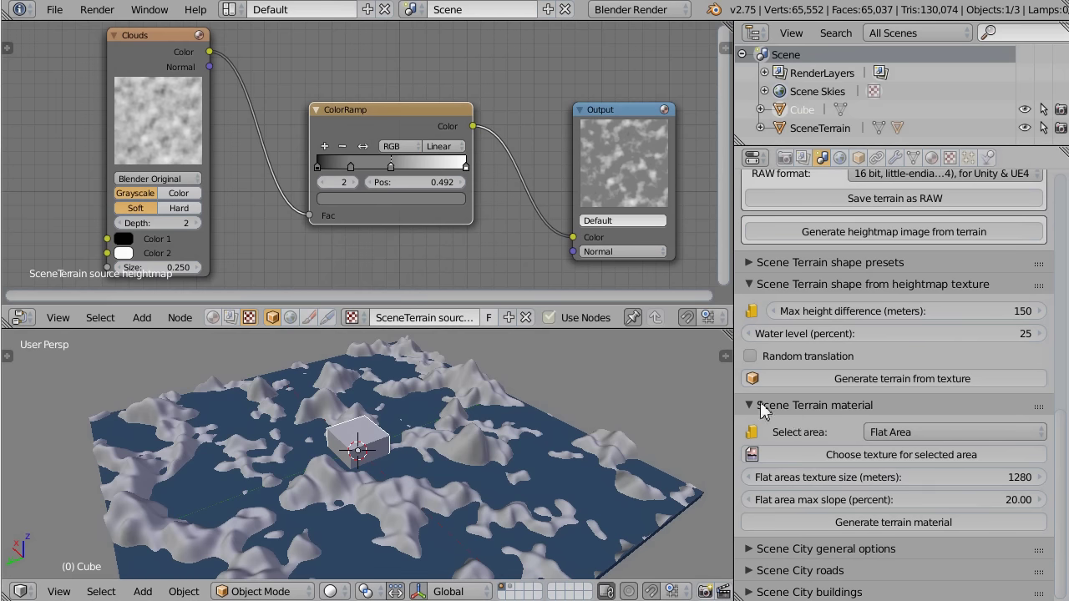
click(911, 406)
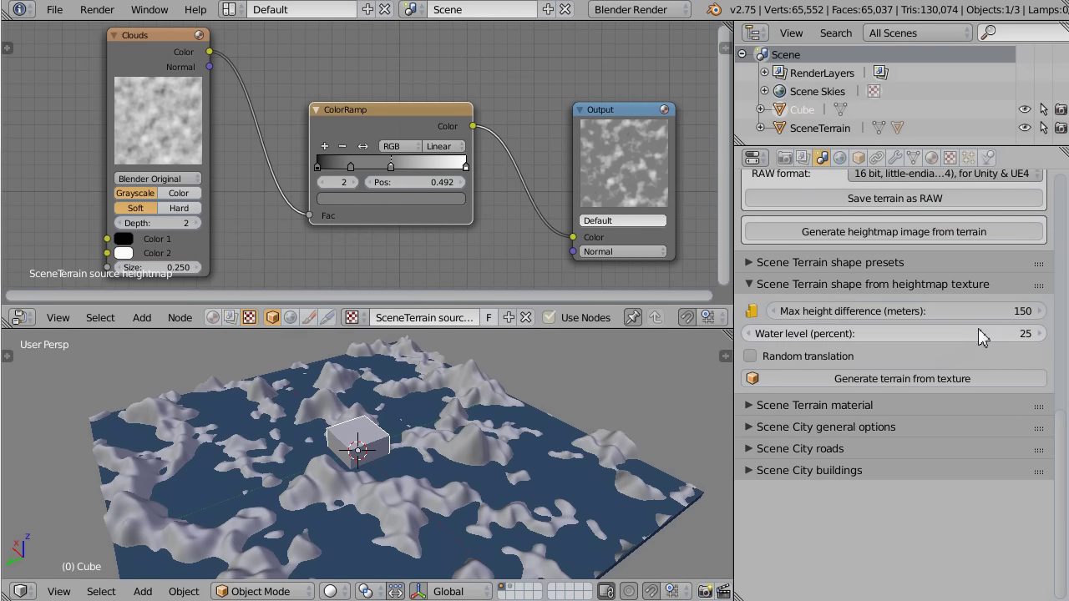
middle_drag(494, 499, 434, 453)
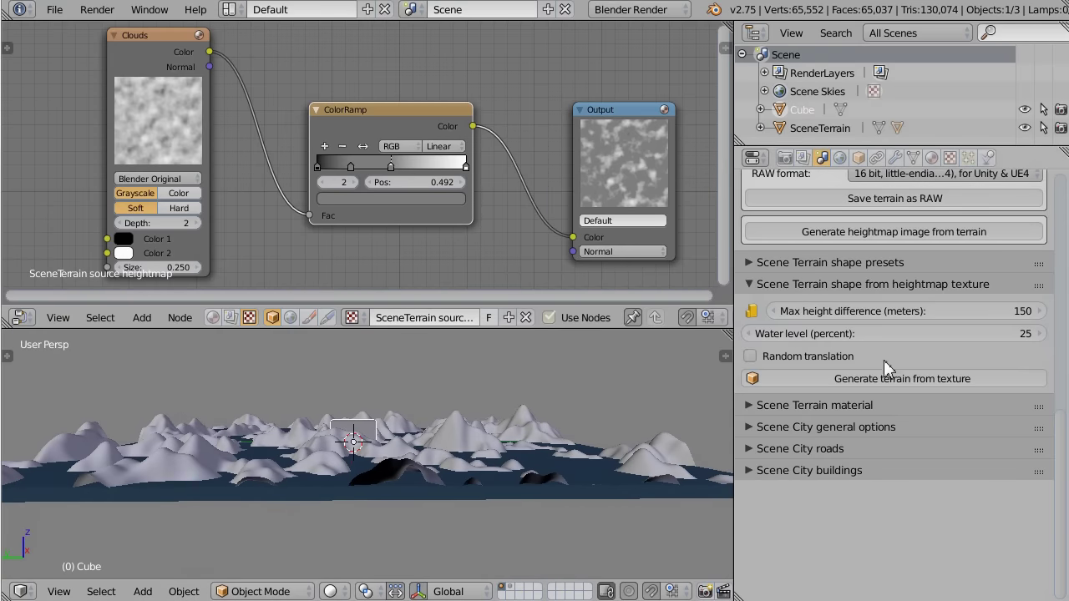
Raise the heightmap terrain's water level to 100 percent and view the current terrain from above
drag(1003, 349, 1044, 333)
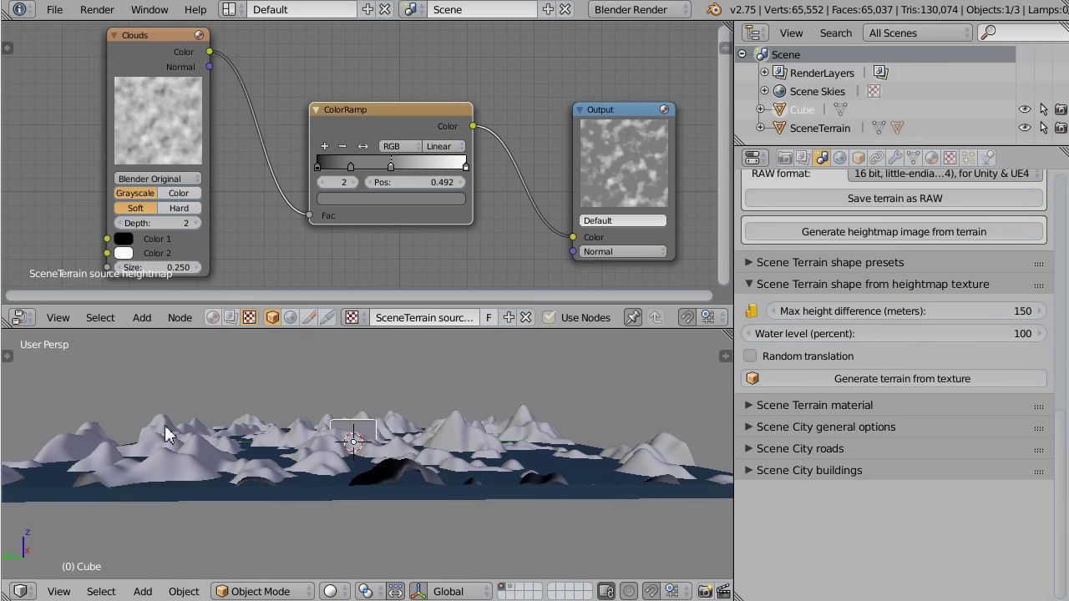
middle_drag(469, 434, 384, 455)
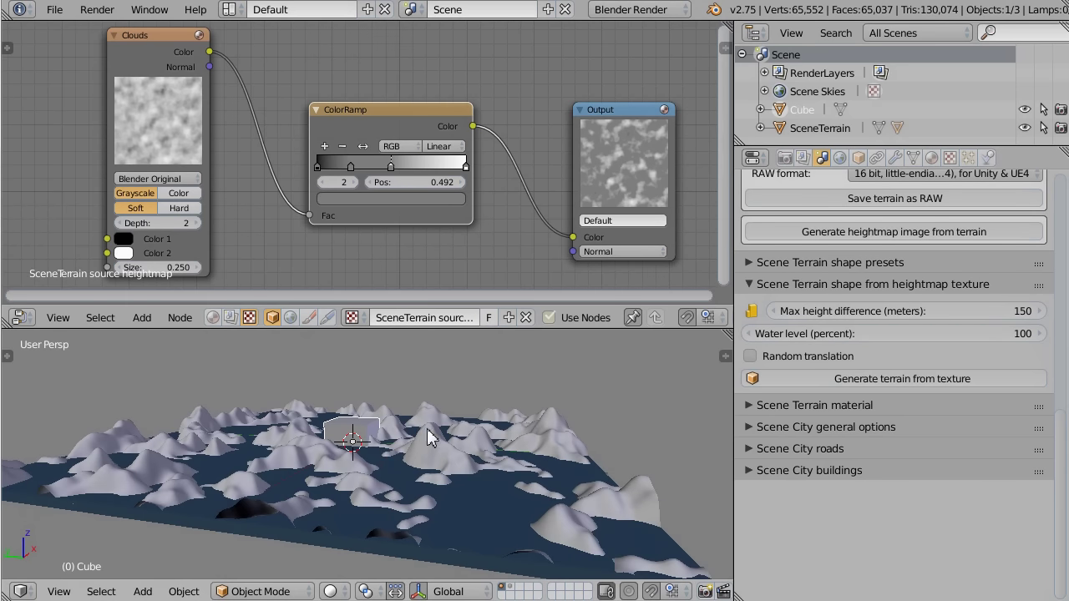
middle_drag(464, 440, 501, 462)
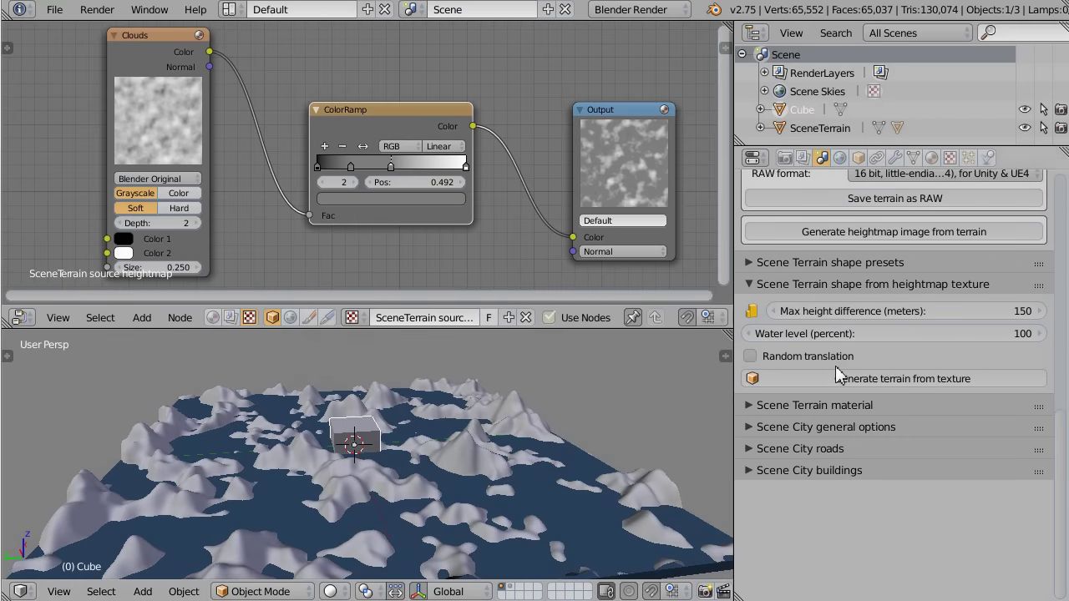
Set the water level to 15 percent, generate the terrain from the texture, and inspect the new relief
click(933, 341)
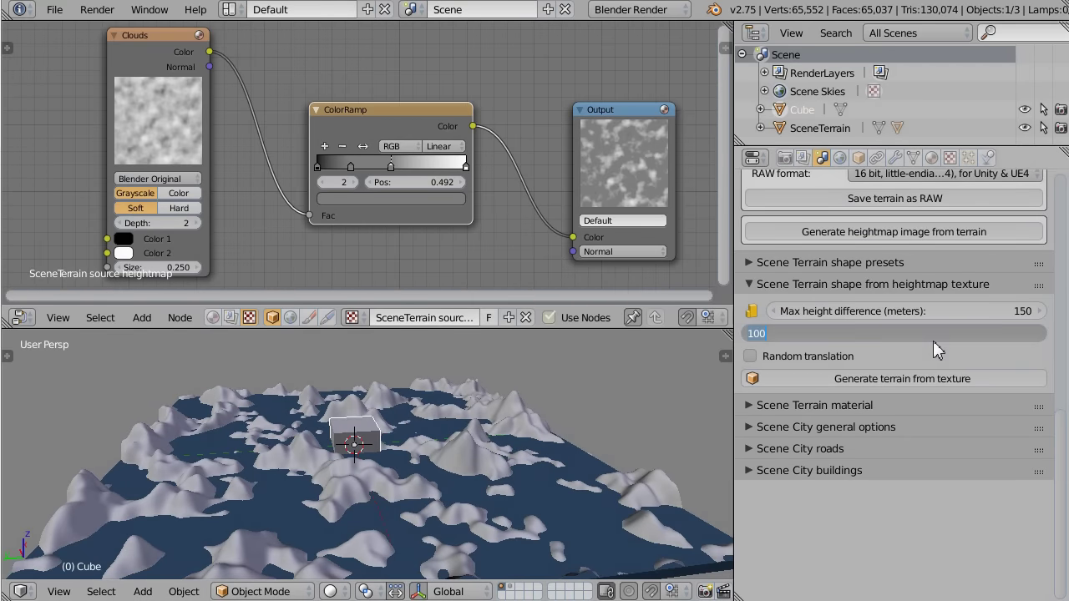
text(15)
key(Return)
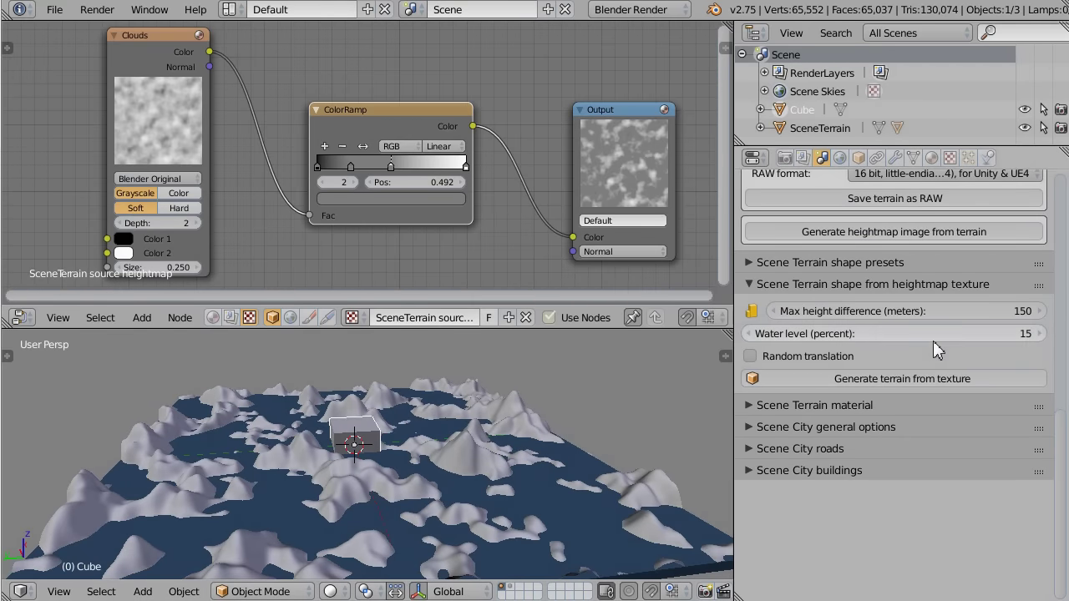
click(968, 383)
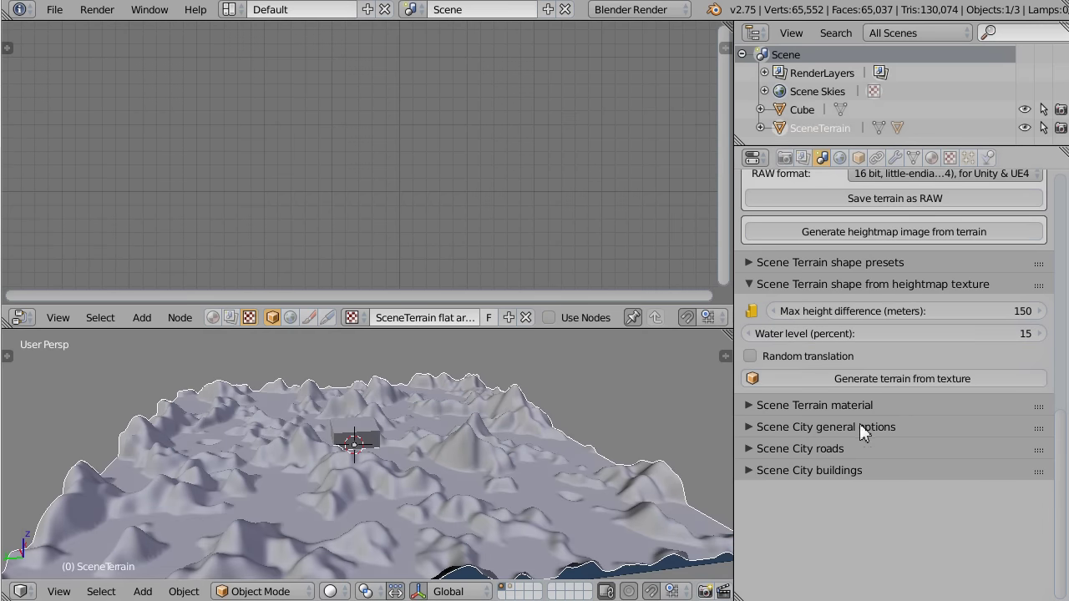
middle_drag(598, 459, 470, 437)
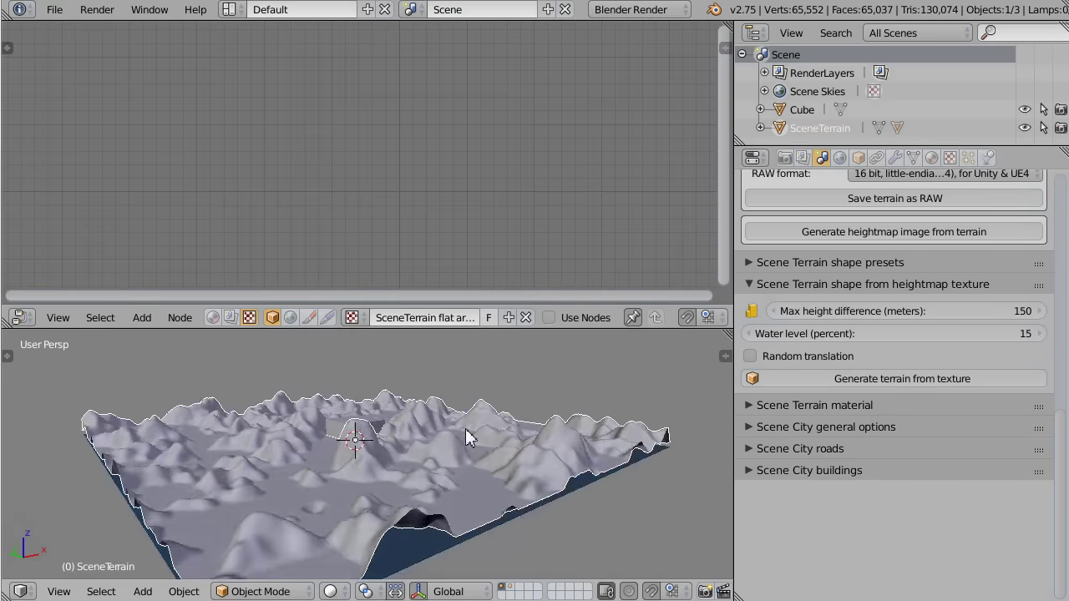
scroll(386, 504, up, 3)
middle_drag(386, 504, 400, 468)
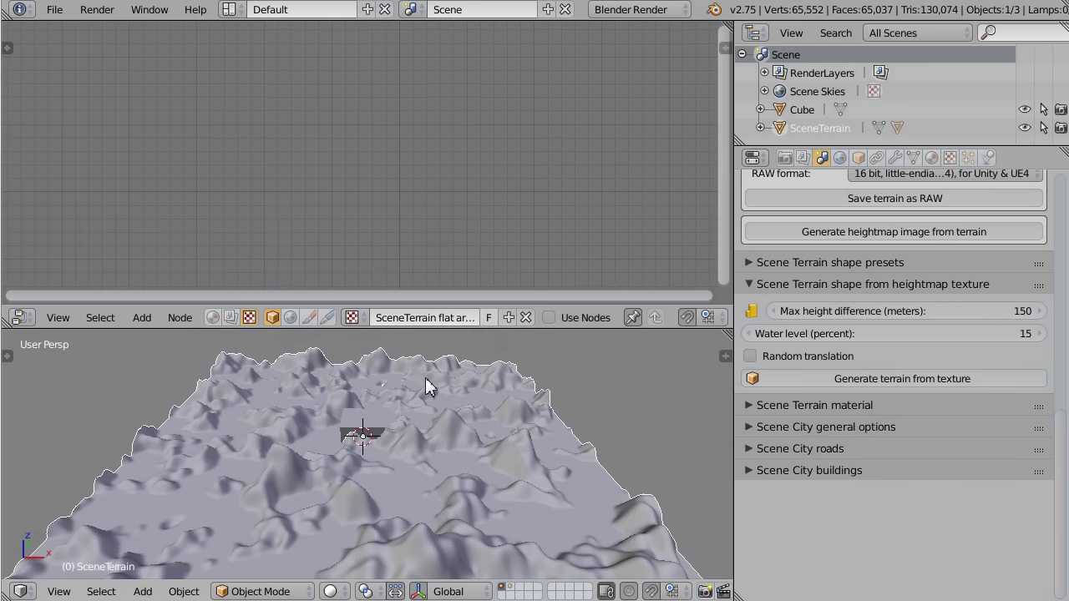
Reselect the cube and shift the ColorRamp's two middle stops toward white, placing stop 1 at position 0.484
right_click(354, 430)
right_click(353, 430)
right_click(354, 434)
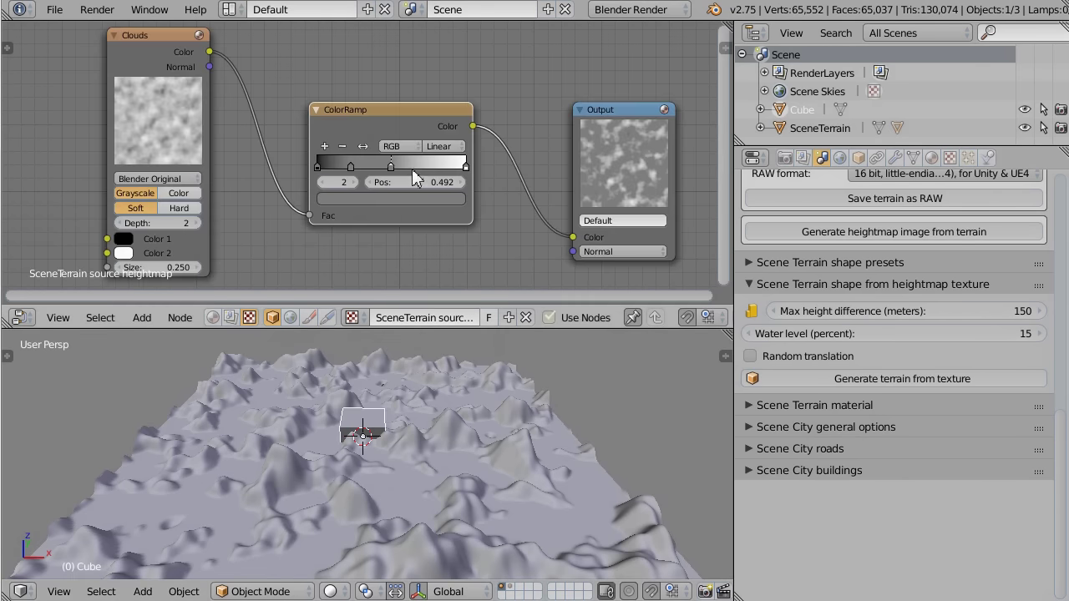
drag(391, 168, 417, 167)
drag(351, 168, 391, 170)
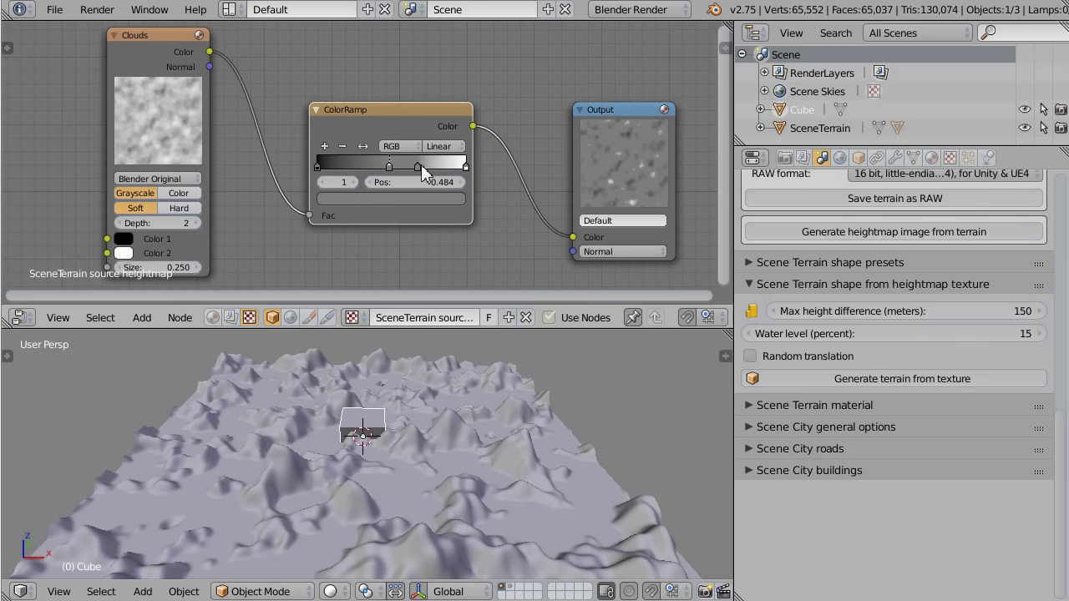
Generate the terrain from the adjusted heightmap texture and inspect its flat areas and ponds from several angles
click(887, 381)
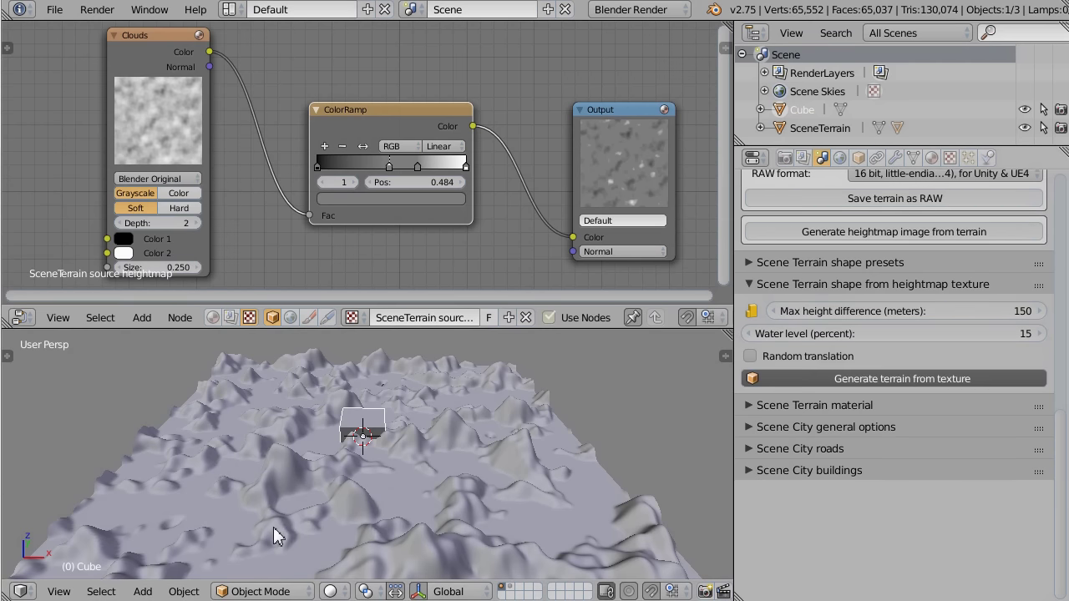
middle_drag(564, 405, 398, 449)
scroll(401, 450, up, 4)
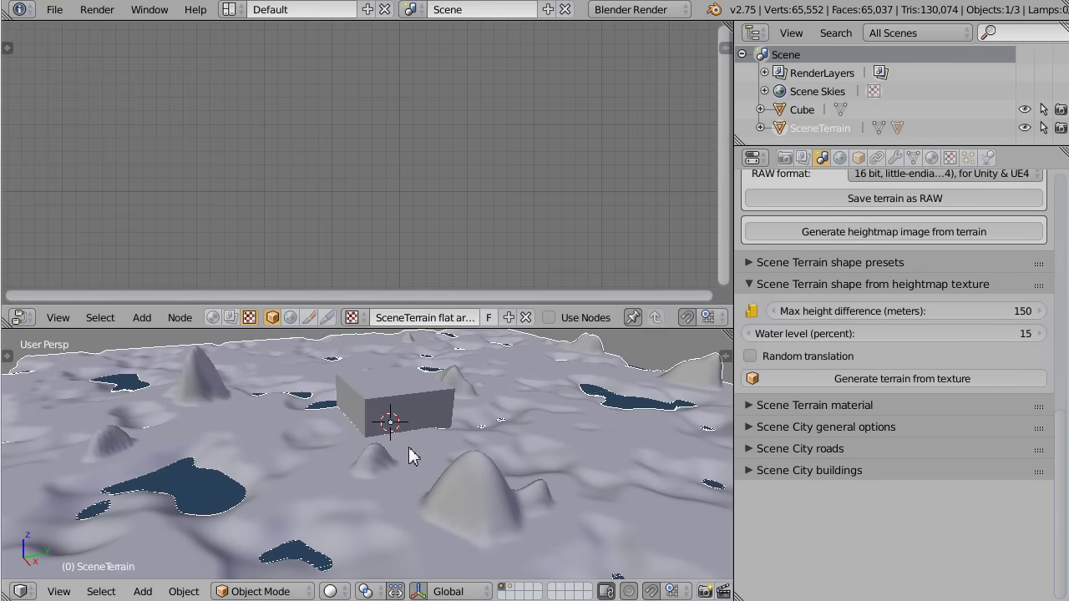
scroll(570, 446, down, 3)
middle_drag(569, 447, 381, 408)
middle_drag(480, 407, 322, 457)
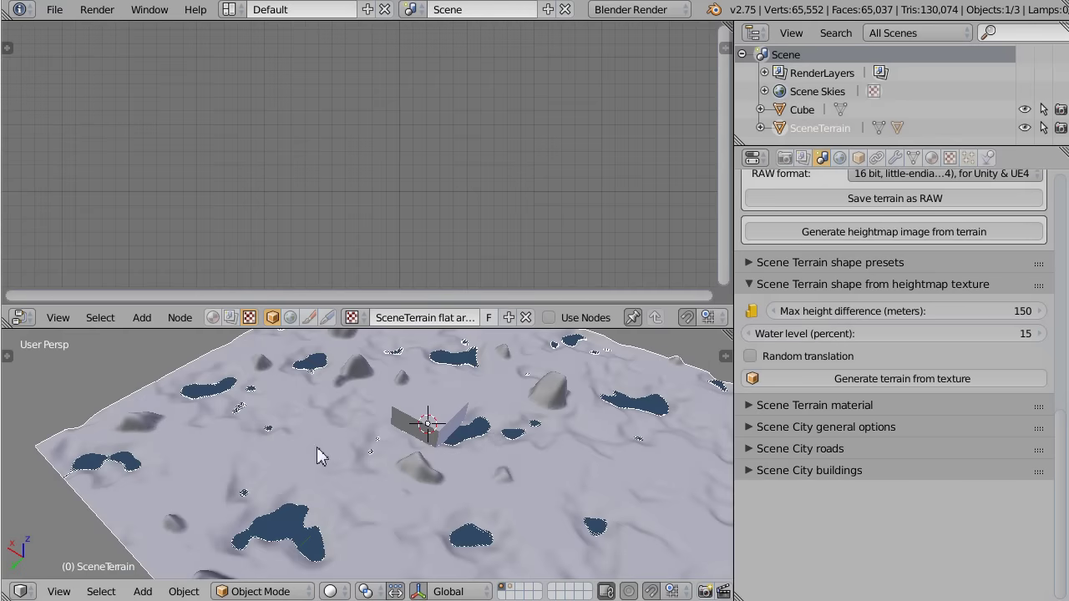
Reselect the cube to bring back its texture nodes, examine the terrain at a low angle, and fit all nodes in view
right_click(436, 421)
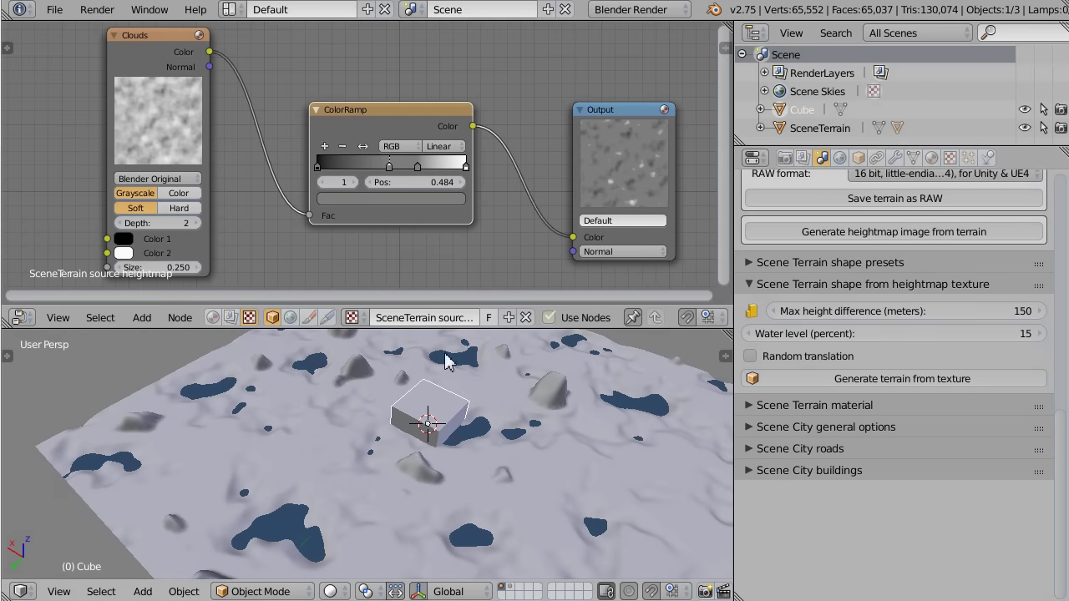
scroll(472, 389, down, 2)
middle_drag(477, 530, 485, 458)
scroll(426, 425, up, 4)
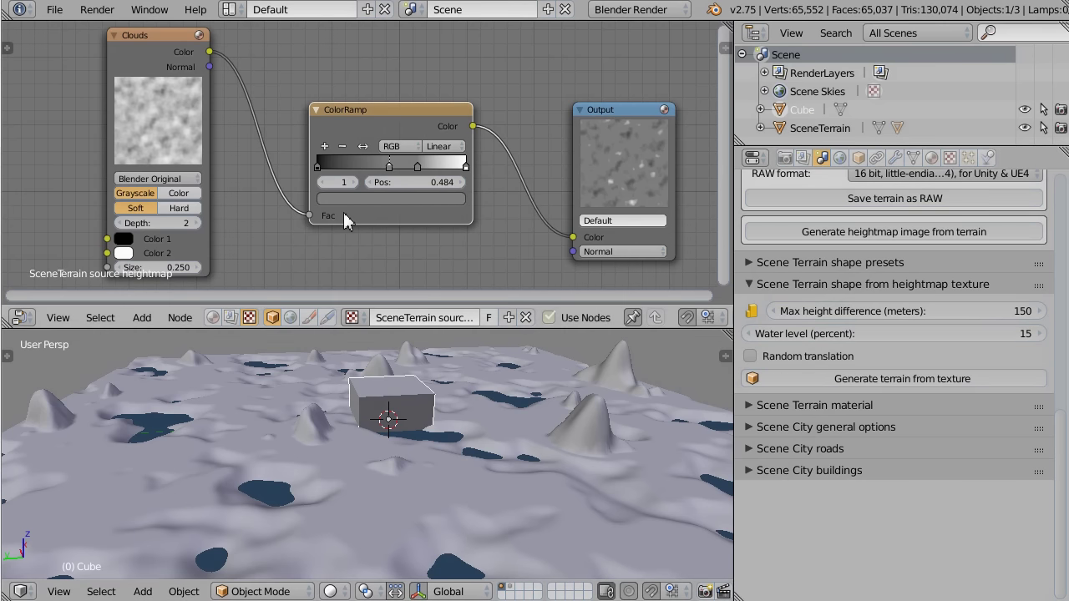
scroll(294, 95, down, 3)
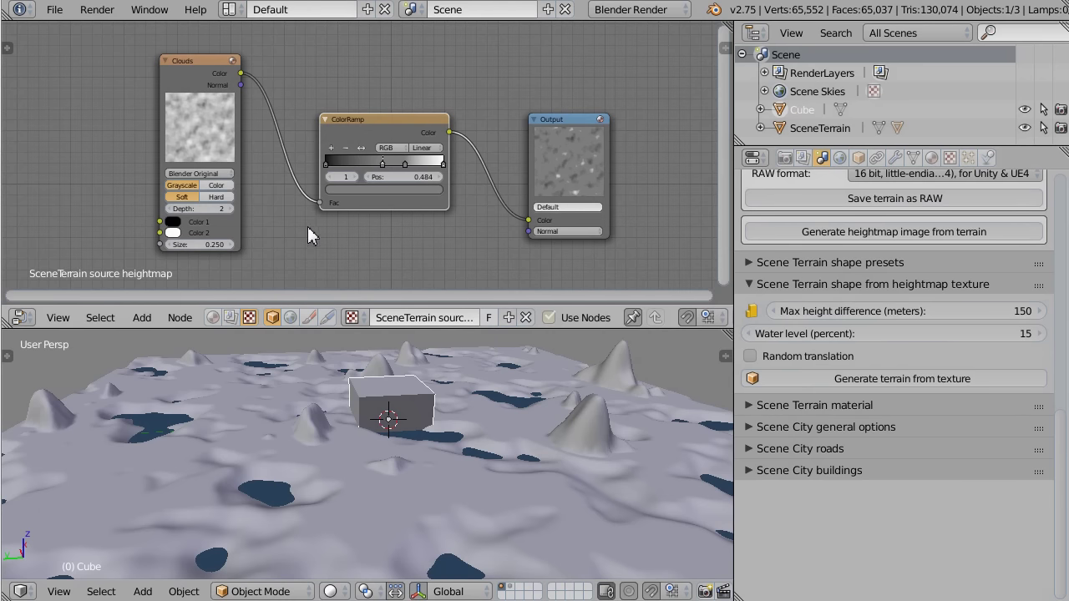
Set the water level to 17 percent, regenerate the terrain from the texture, and look at the water areas up close
click(955, 334)
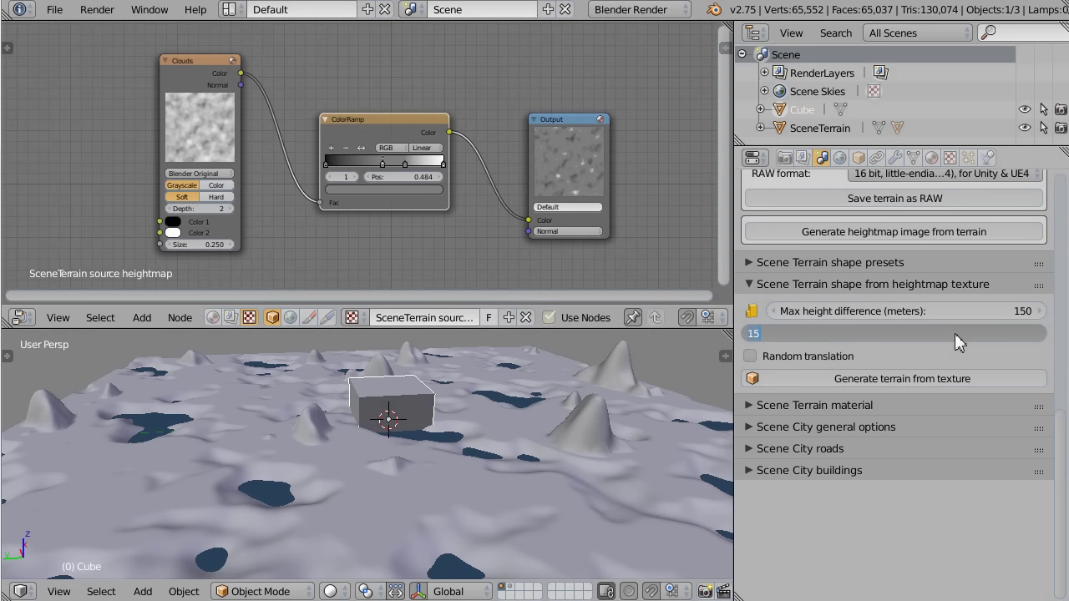
text(17)
key(Return)
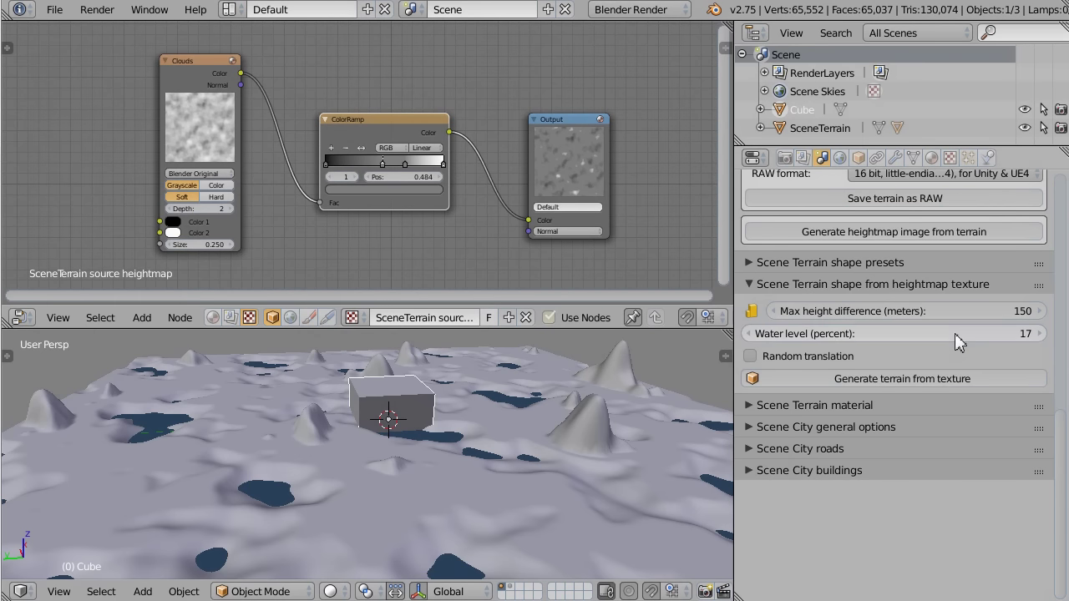
click(878, 380)
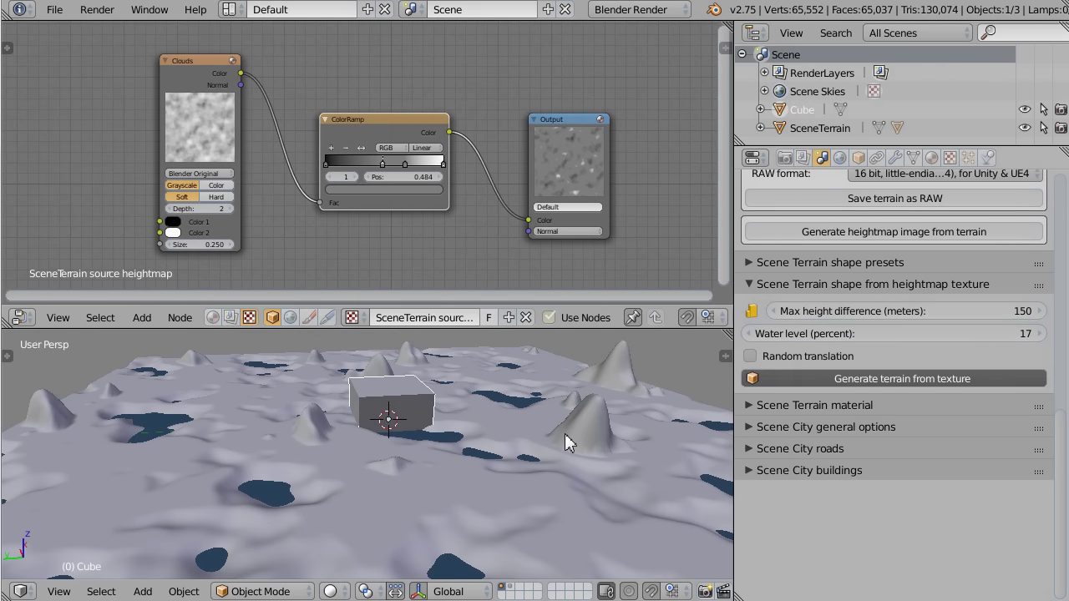
middle_drag(640, 406, 387, 516)
scroll(387, 517, down, 6)
scroll(384, 487, up, 6)
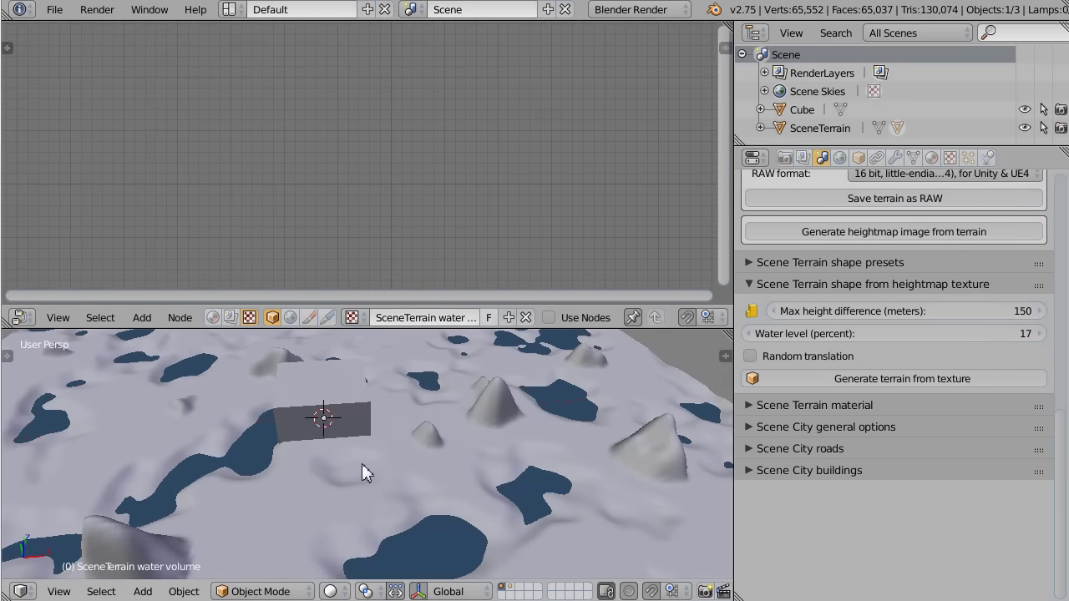
Reselect the cube to show its texture nodes and examine the whole terrain from different sides
right_click(347, 426)
scroll(348, 426, down, 3)
middle_drag(238, 453, 296, 473)
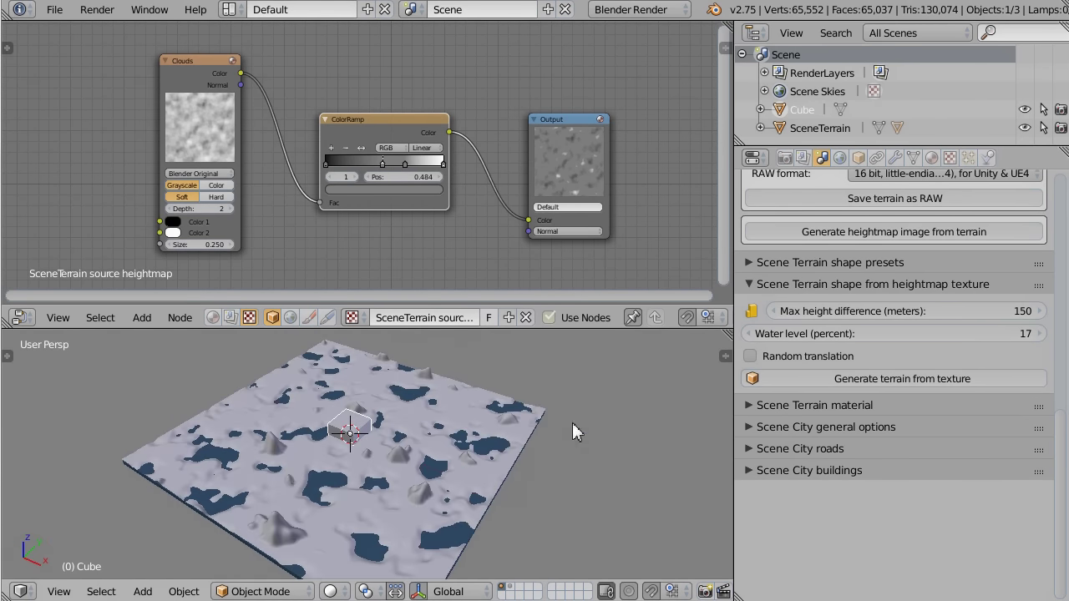
middle_drag(434, 480, 322, 487)
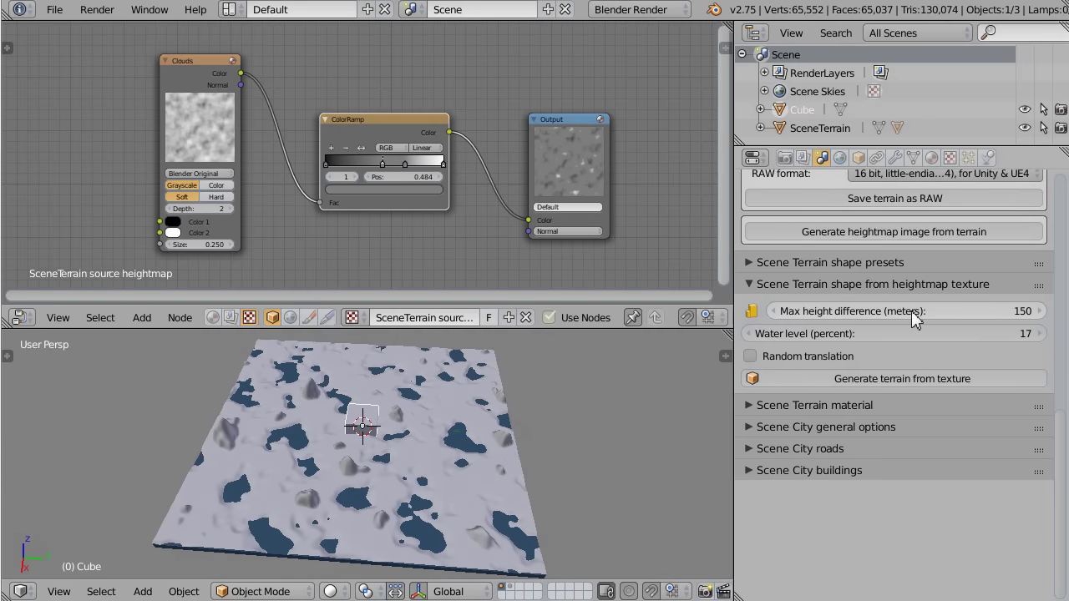
mouse_move(916, 320)
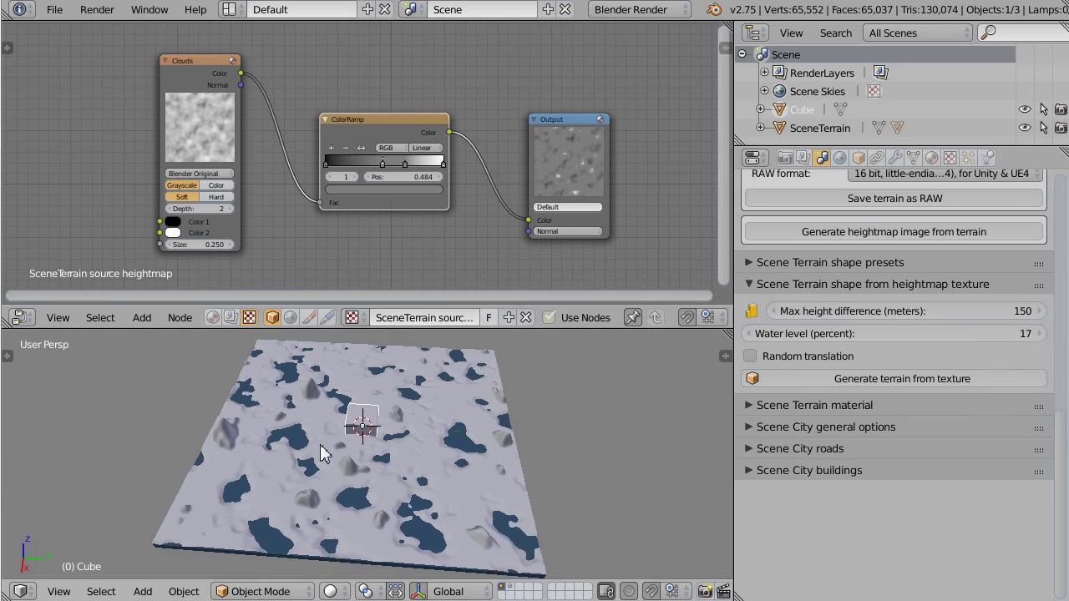
middle_drag(278, 456, 402, 436)
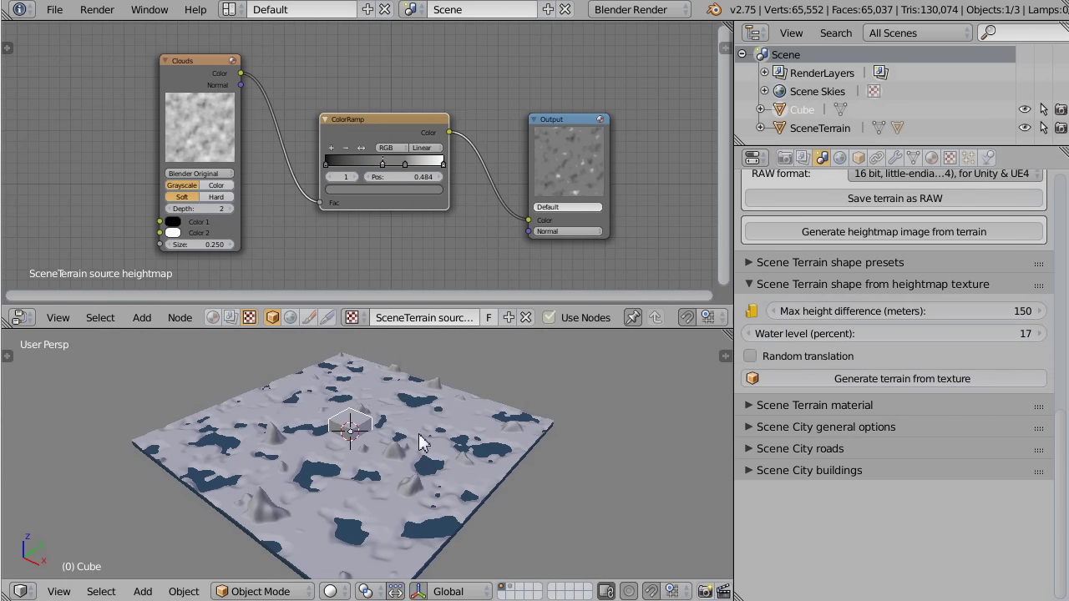
middle_drag(435, 461, 398, 465)
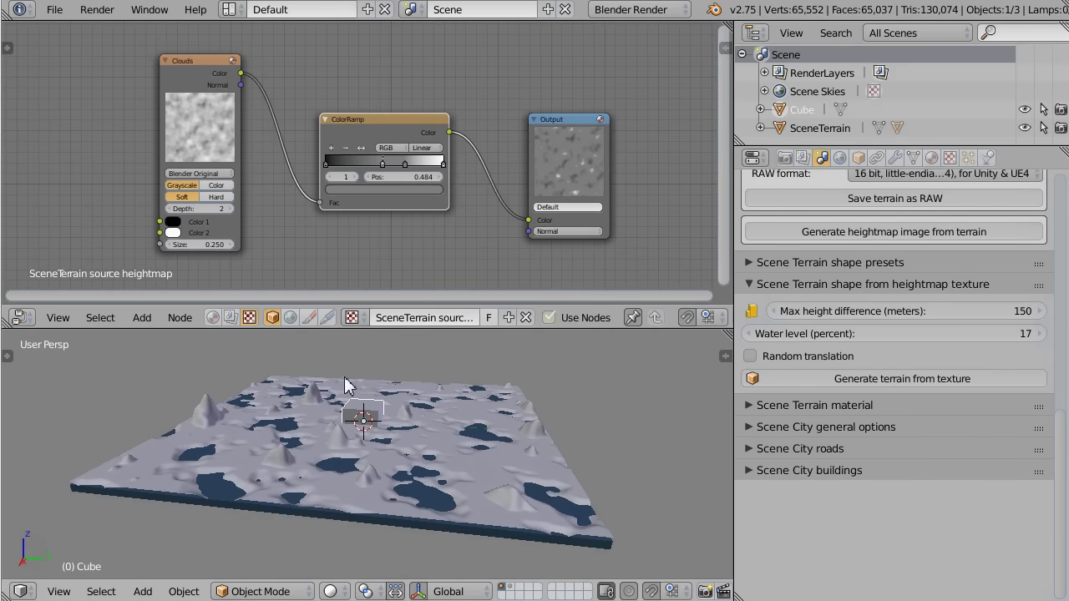
Set the maximum height difference to 300 meters and generate the terrain from the texture again
click(969, 311)
text(300)
key(Return)
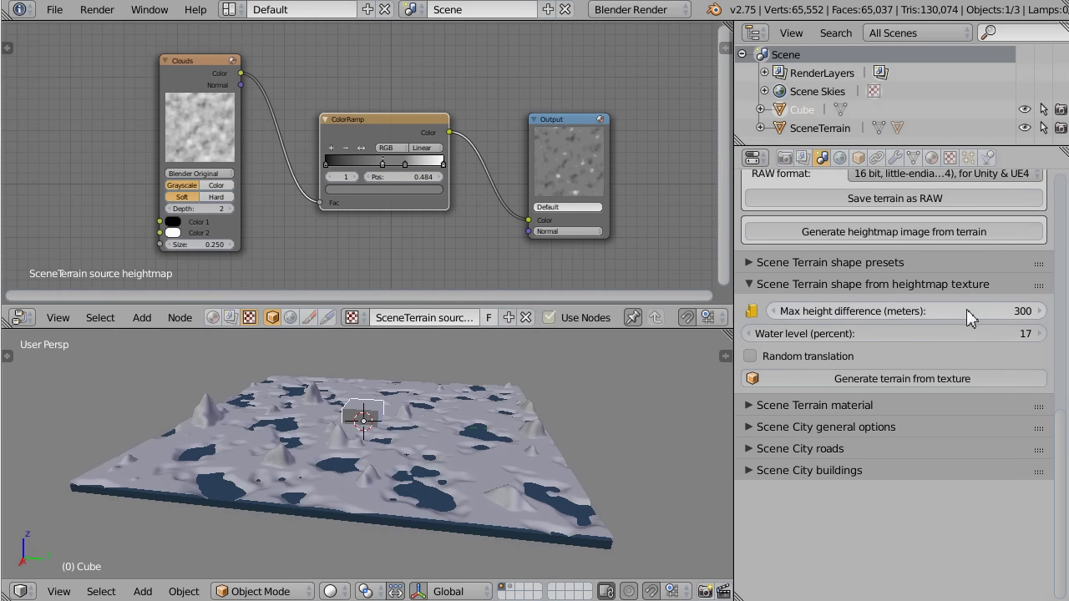
click(938, 376)
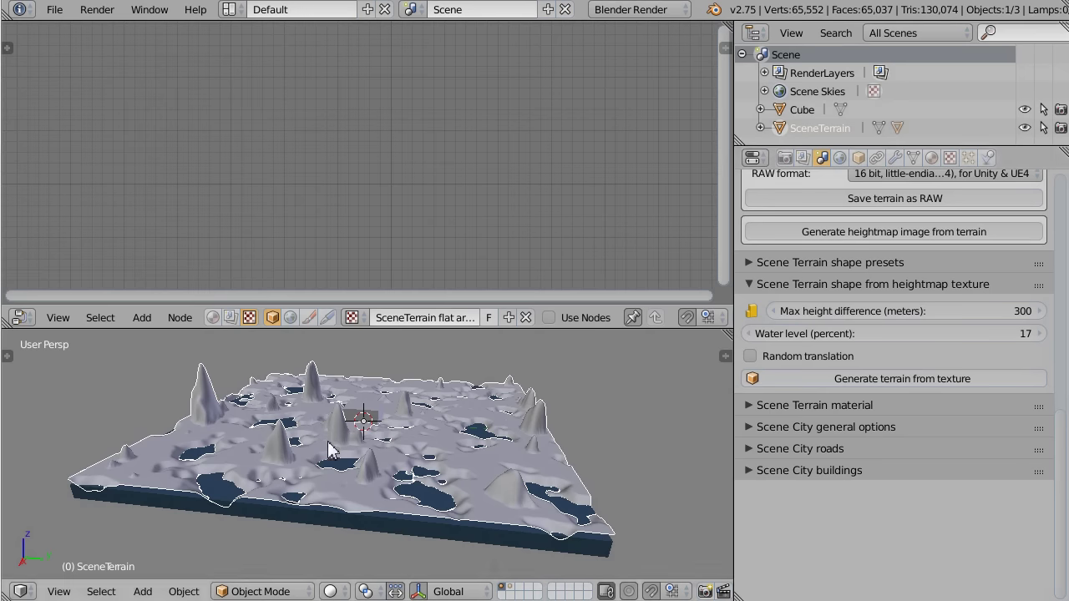
Examine the regenerated terrain's peaks, flat ground and water areas up close and from a distance
middle_drag(519, 513, 554, 460)
scroll(415, 460, up, 3)
middle_drag(415, 460, 430, 442)
scroll(442, 468, up, 3)
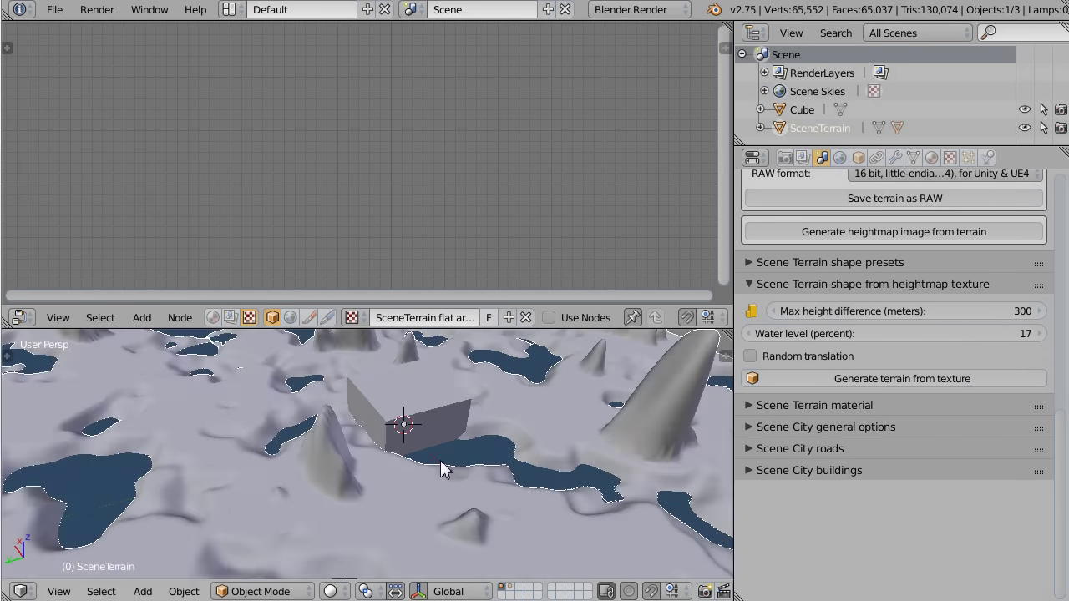
scroll(501, 472, down, 2)
middle_drag(563, 458, 418, 422)
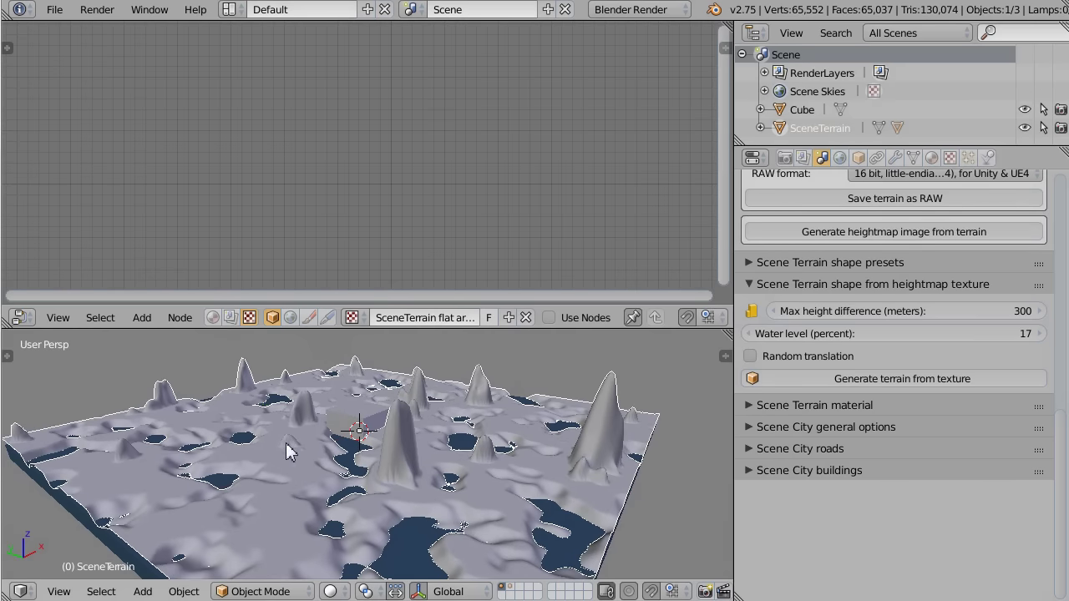
mouse_move(351, 490)
middle_down()
mouse_move(385, 493)
mouse_move(333, 492)
middle_up()
scroll(331, 491, up, 4)
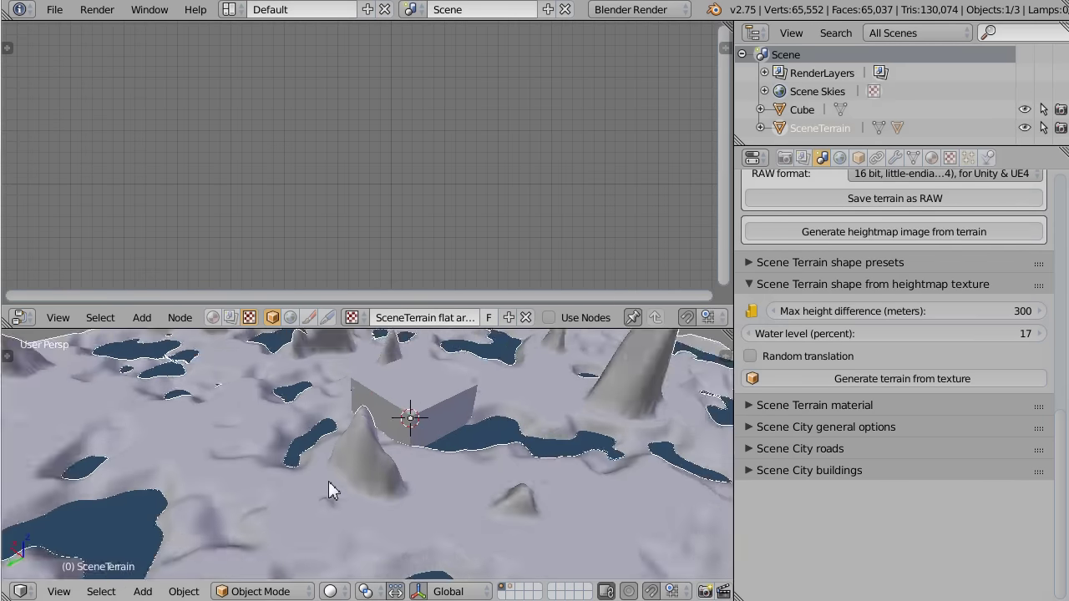
middle_drag(576, 465, 396, 425)
scroll(305, 425, down, 4)
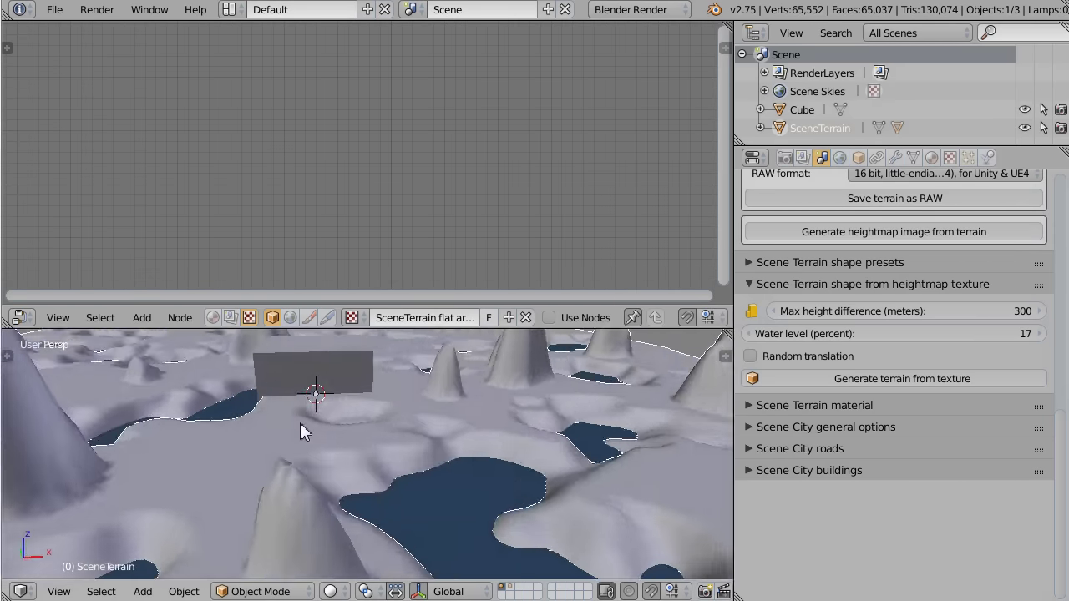
scroll(281, 449, down, 2)
scroll(281, 449, down, 2)
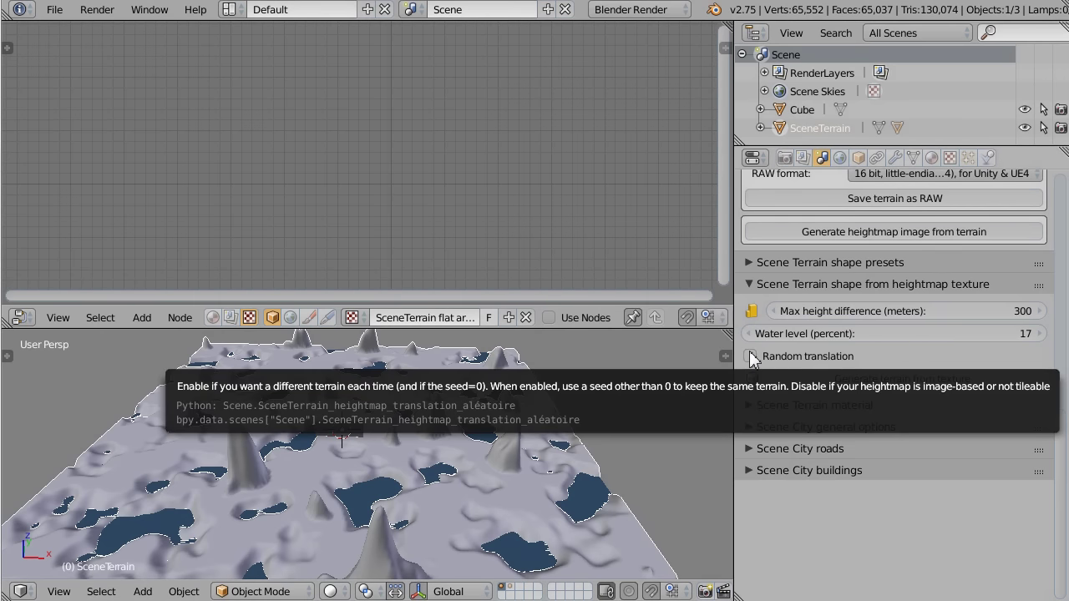
scroll(317, 439, down, 1)
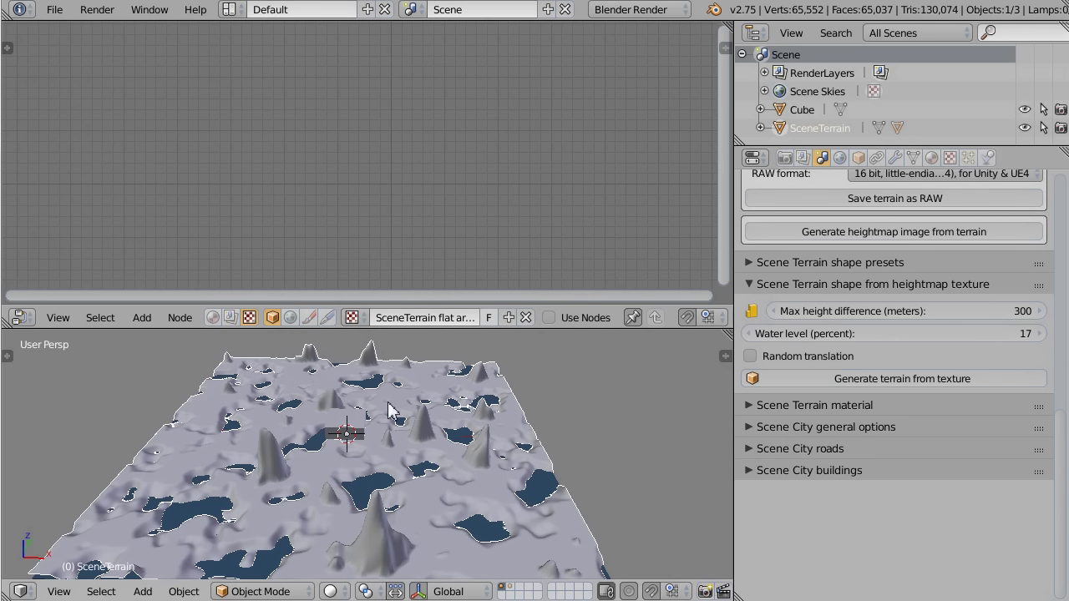
Reselect the cube to show its heightmap nodes and enable random translation for the terrain generation
right_click(352, 430)
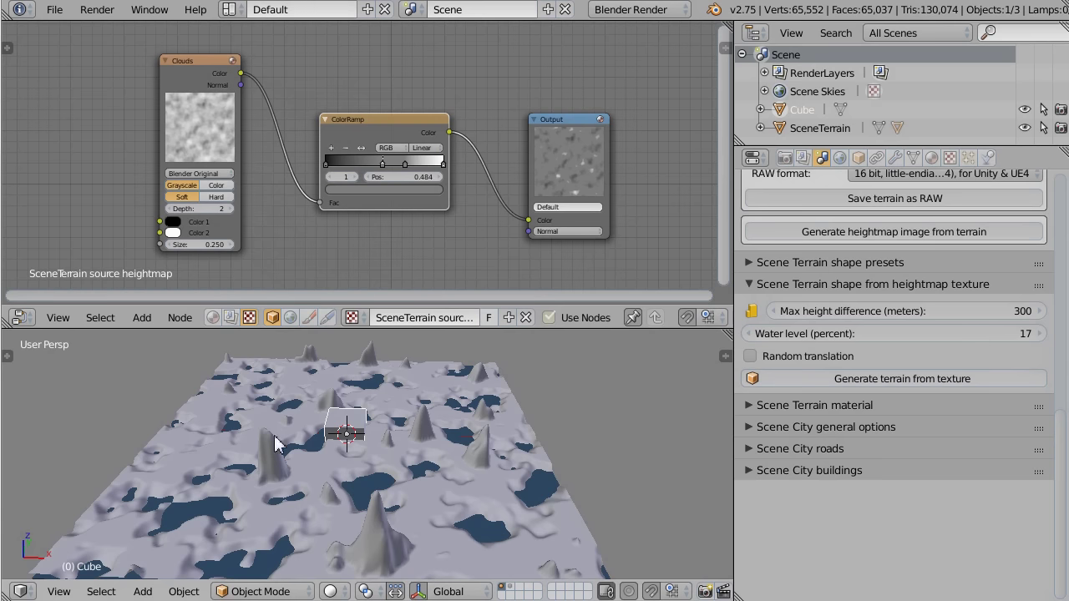
click(752, 358)
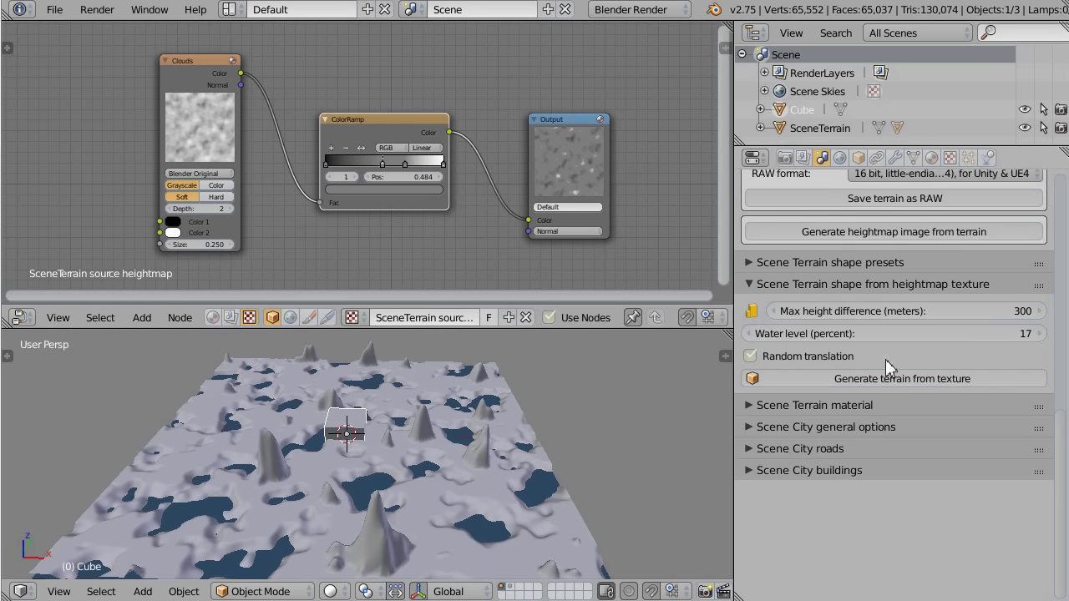
Set the terrain's random seed to 0 and generate the terrain from the heightmap texture twice
scroll(888, 366, up, 6)
scroll(888, 366, up, 5)
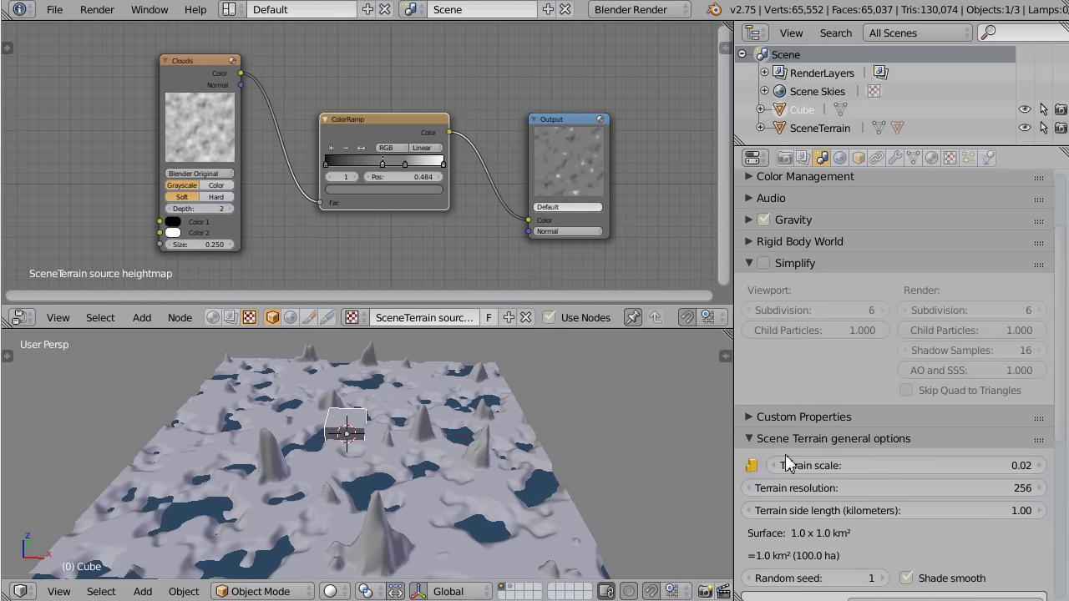
scroll(787, 465, down, 6)
click(748, 344)
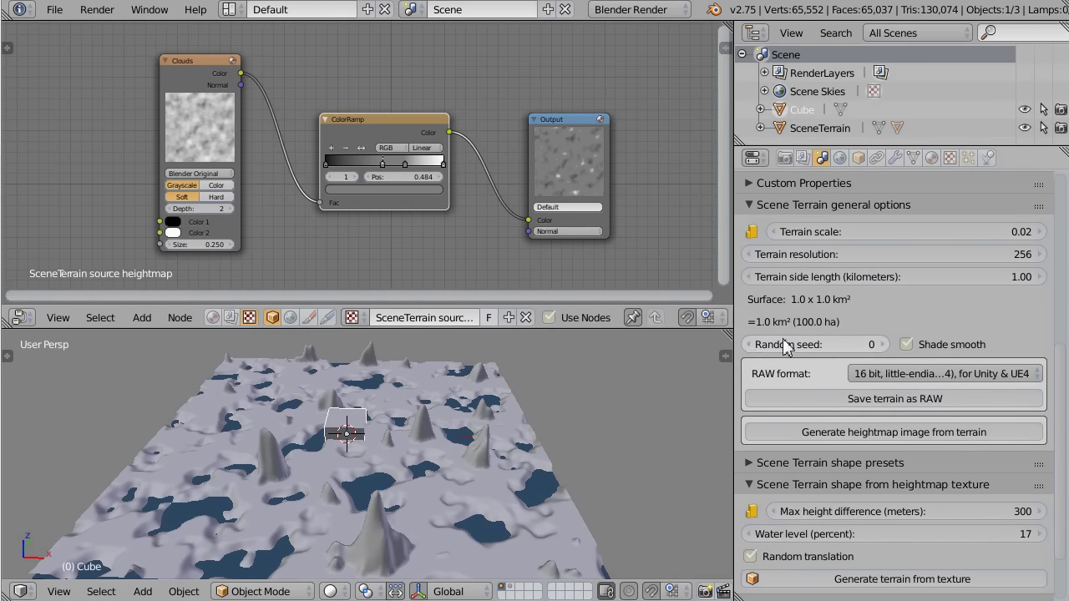
scroll(819, 351, down, 3)
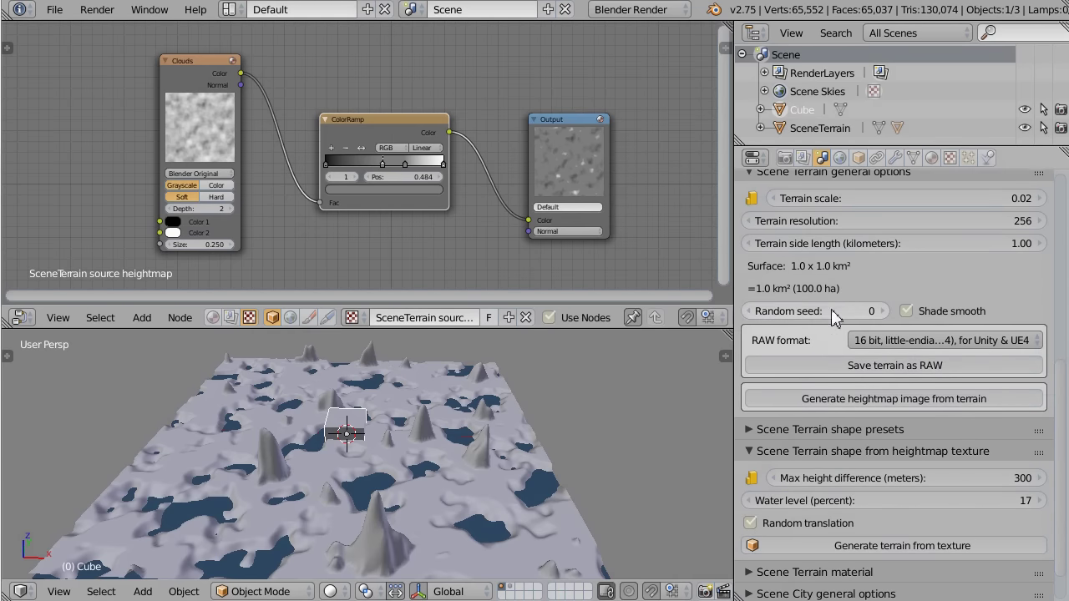
click(915, 504)
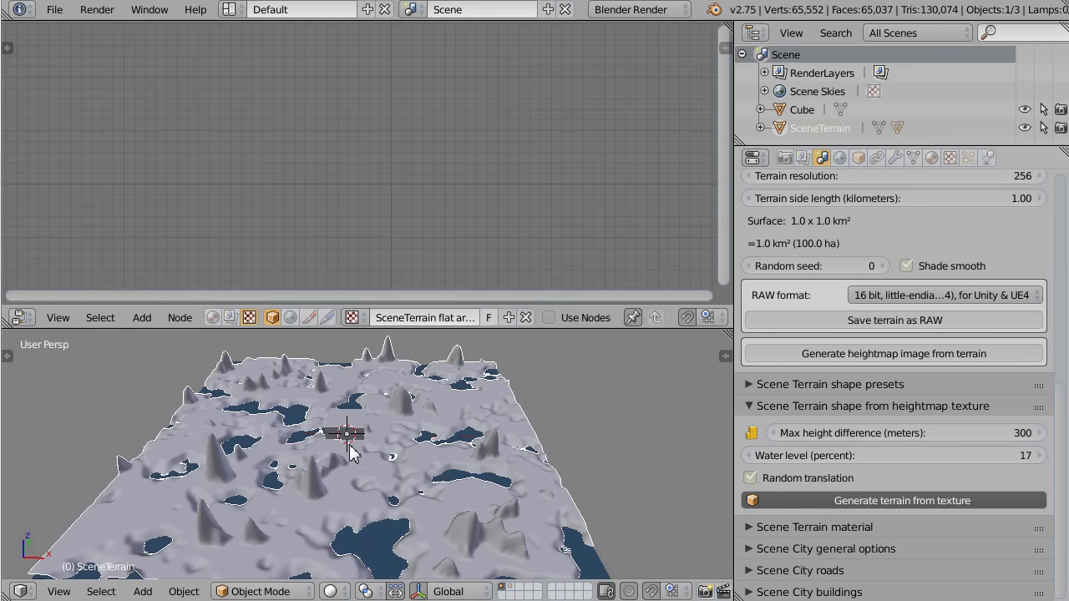
click(840, 499)
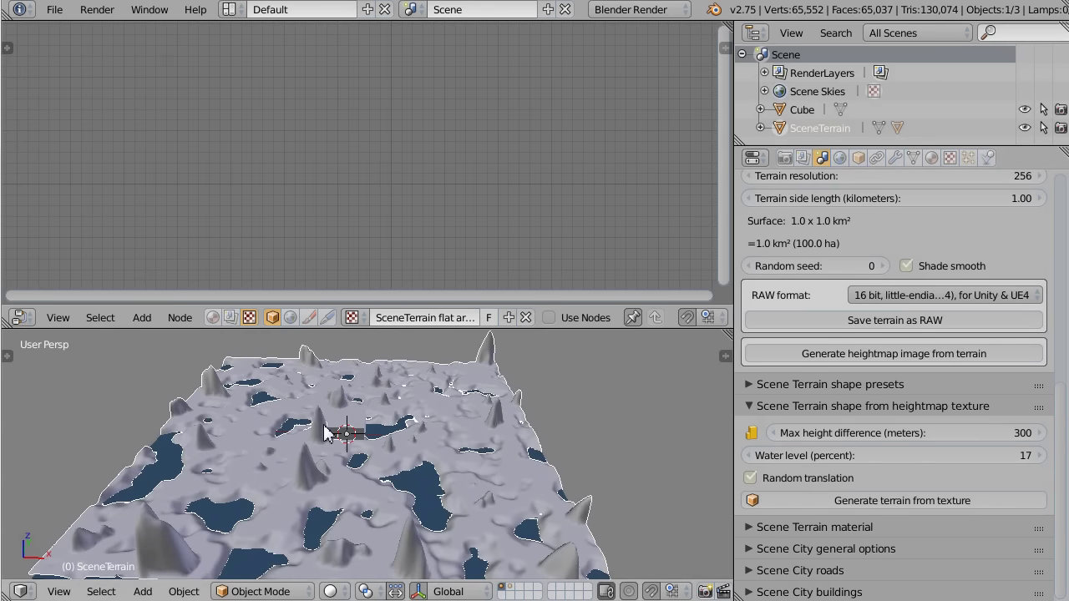
Set the random seed to 1 and generate the terrain from the heightmap texture several times
scroll(926, 308, up, 6)
scroll(866, 369, down, 4)
click(885, 335)
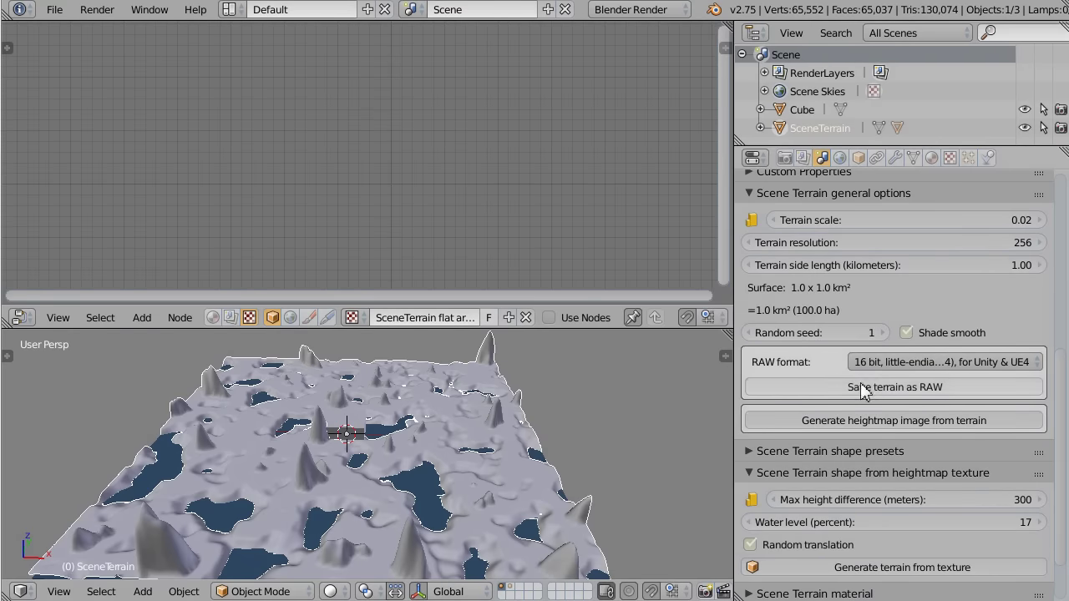
scroll(861, 385, down, 2)
click(872, 501)
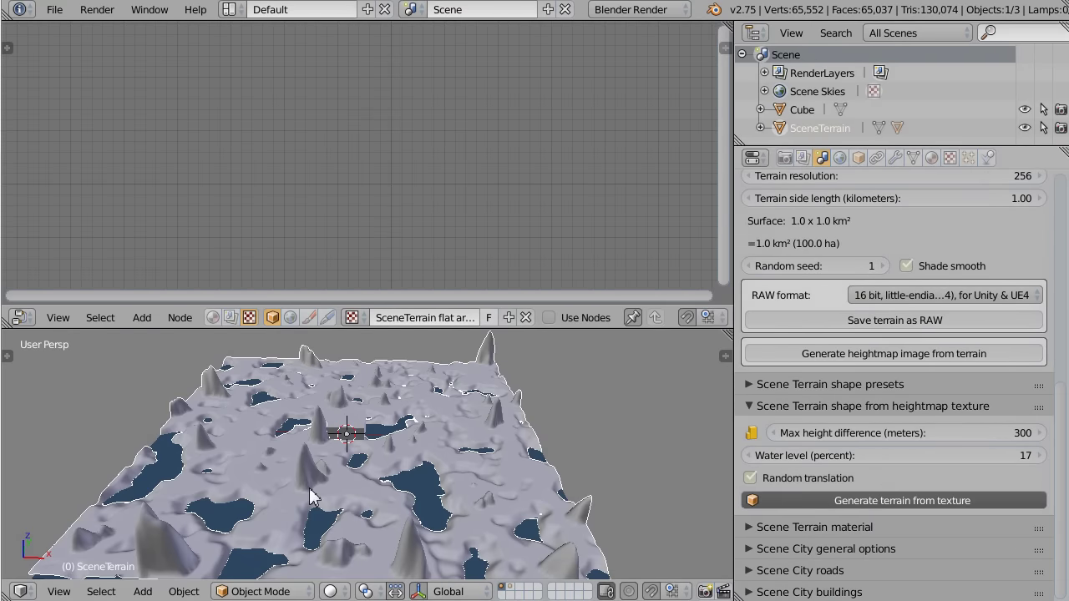
click(822, 500)
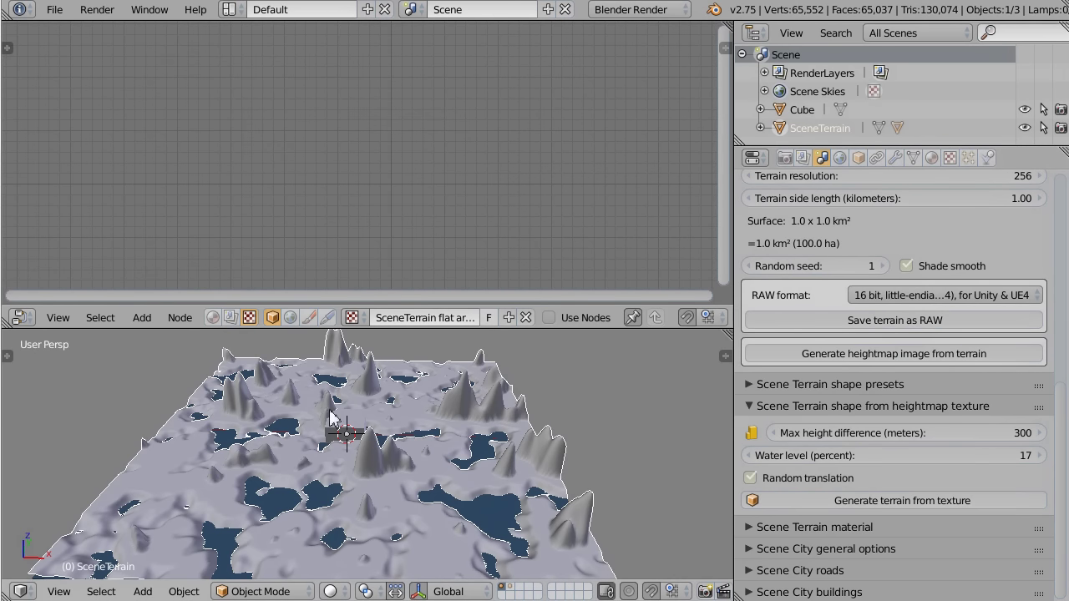
click(795, 501)
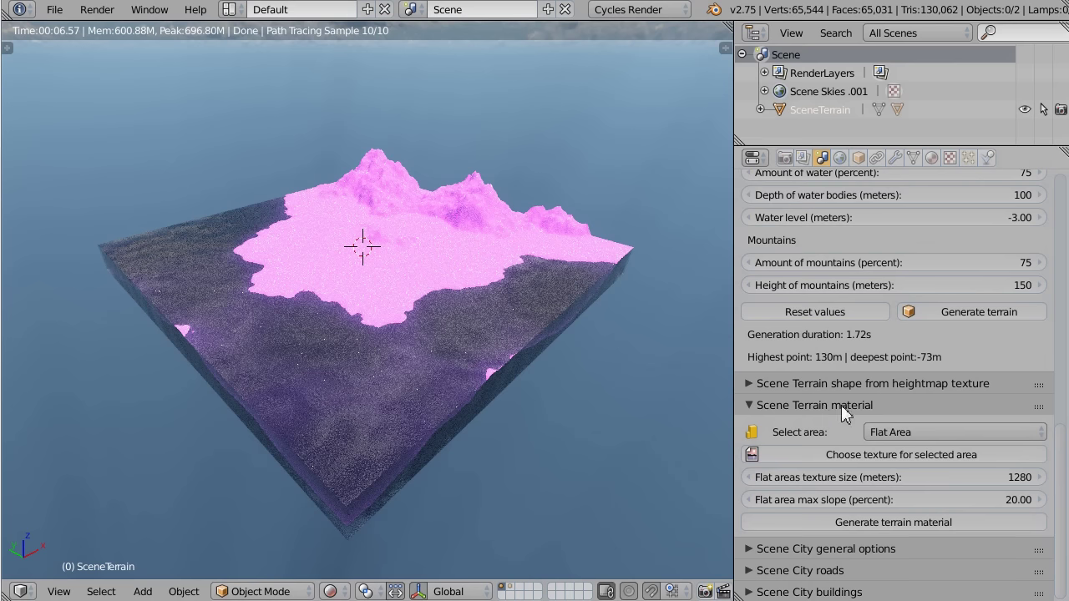
Select Flat Area in the terrain material settings and open its texture chooser with the files shown as thumbnails
click(884, 434)
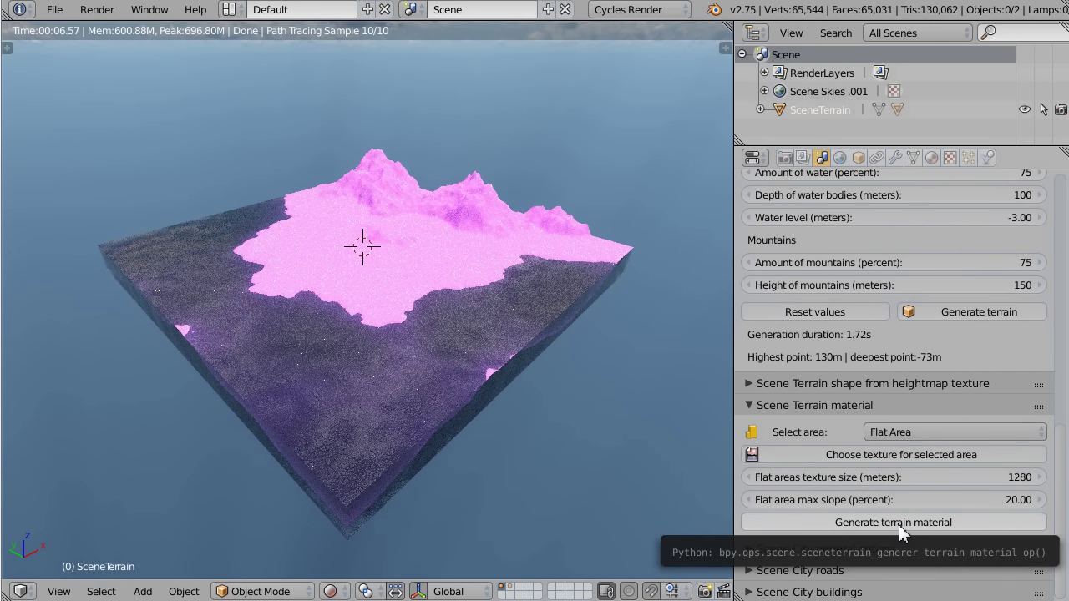
click(877, 433)
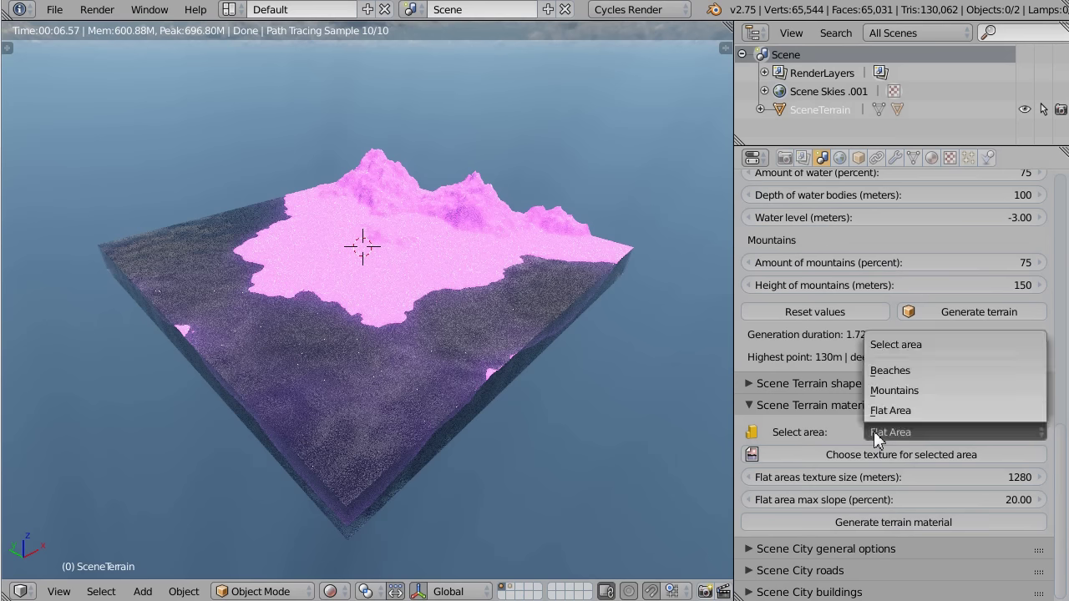
click(887, 411)
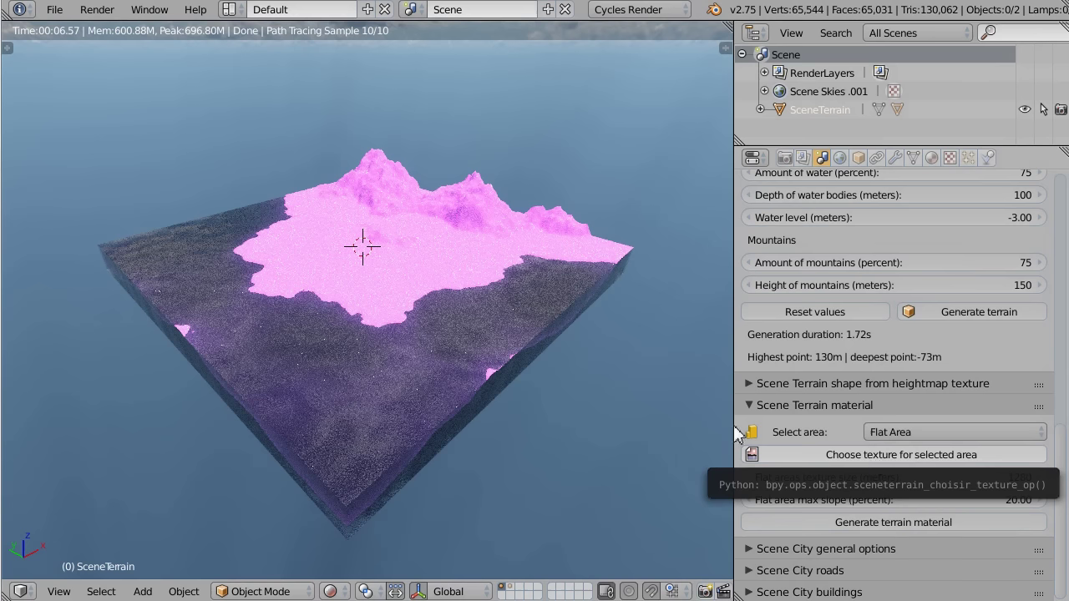
click(820, 458)
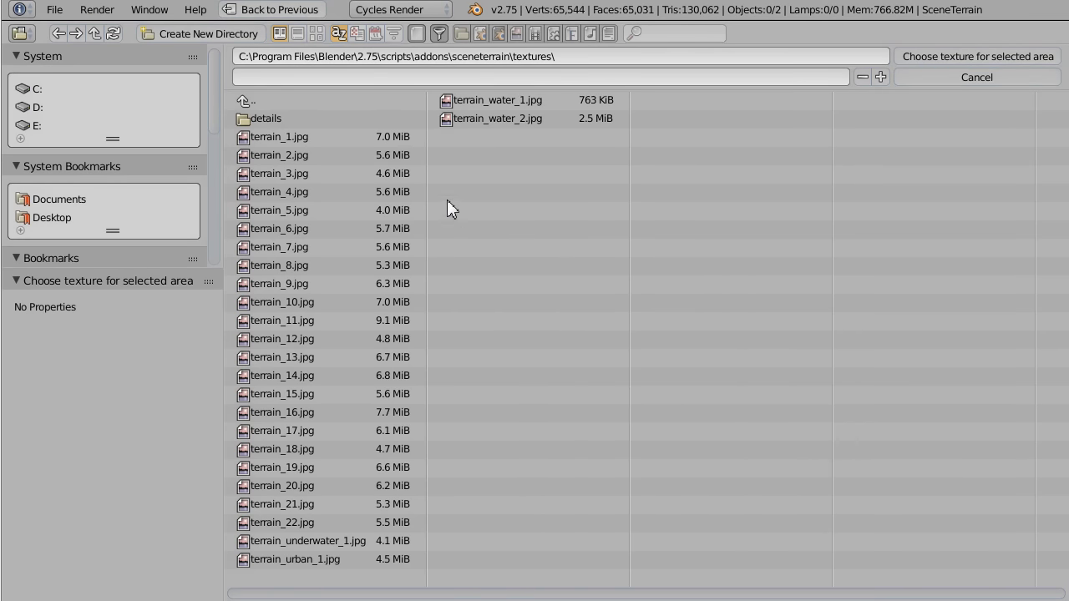
click(315, 35)
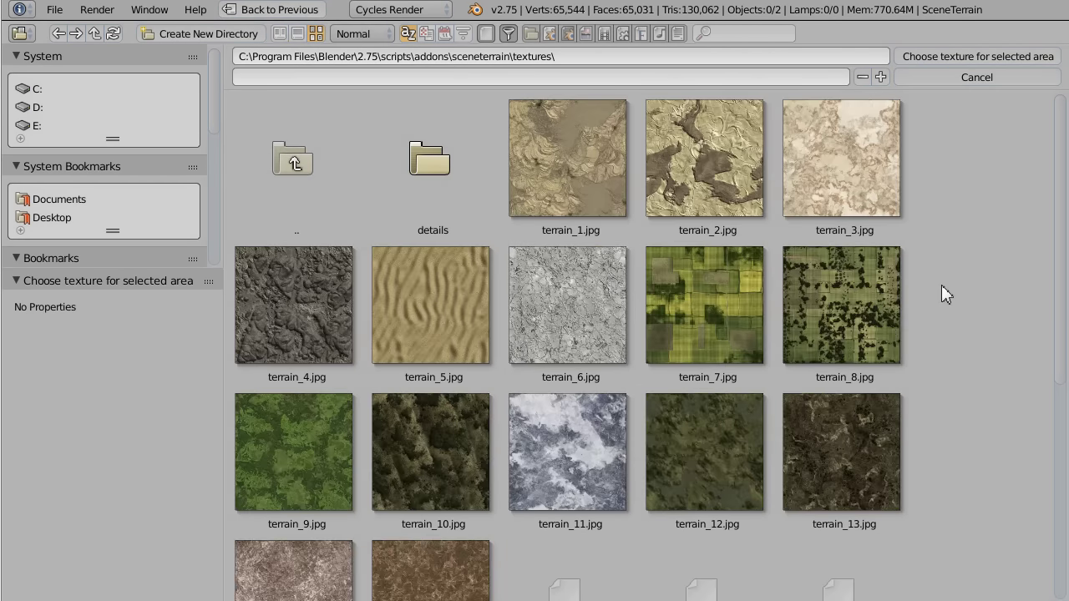
Look through the supplied terrain textures and choose terrain_12.jpg for the flat area
scroll(943, 289, down, 4)
scroll(941, 297, down, 6)
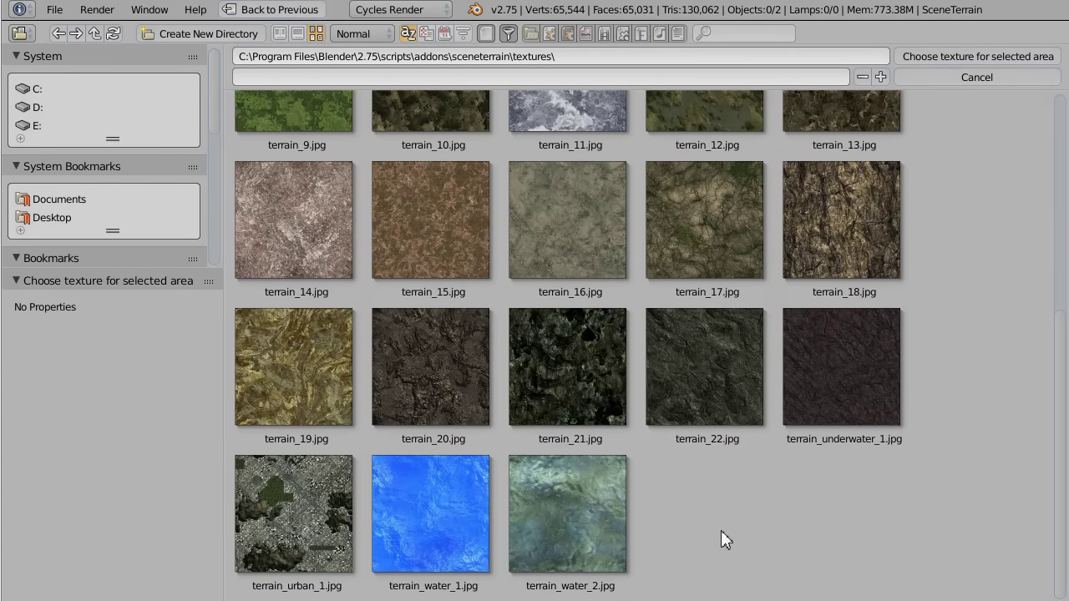
scroll(724, 531, up, 10)
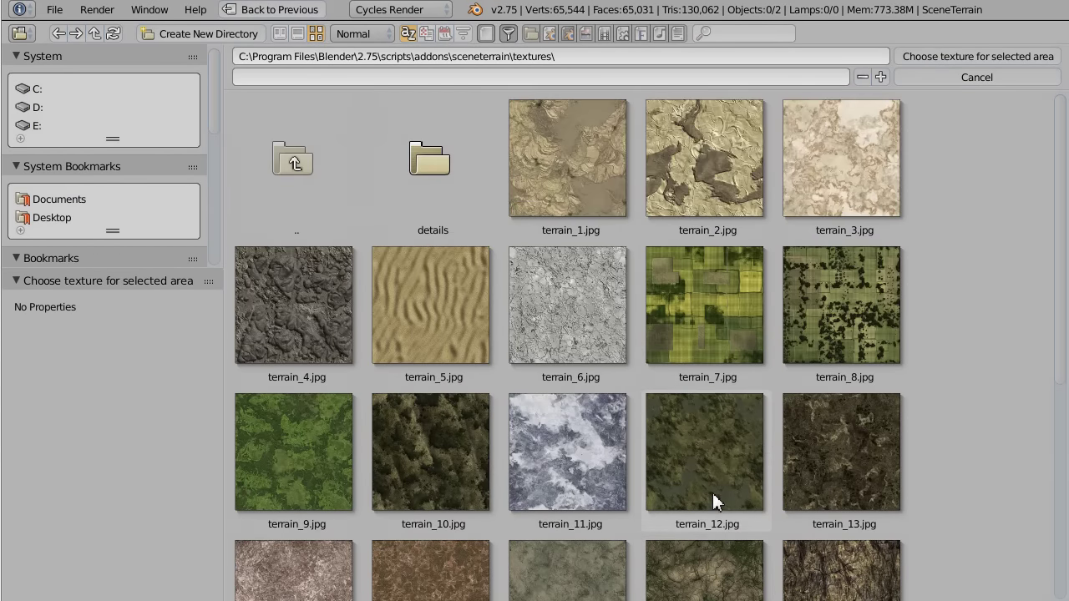
scroll(720, 460, down, 3)
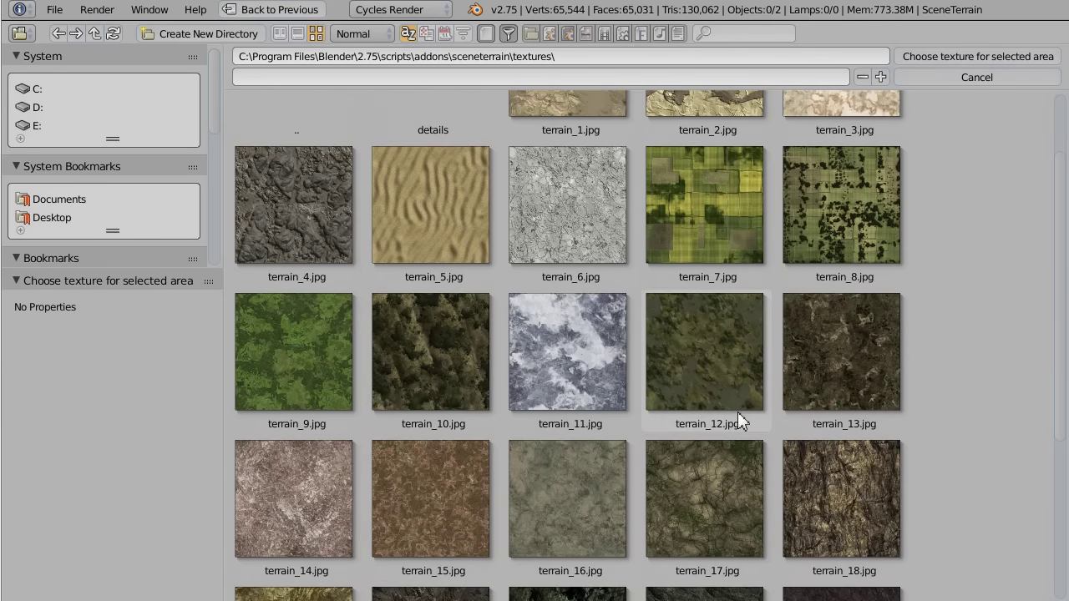
scroll(737, 411, down, 2)
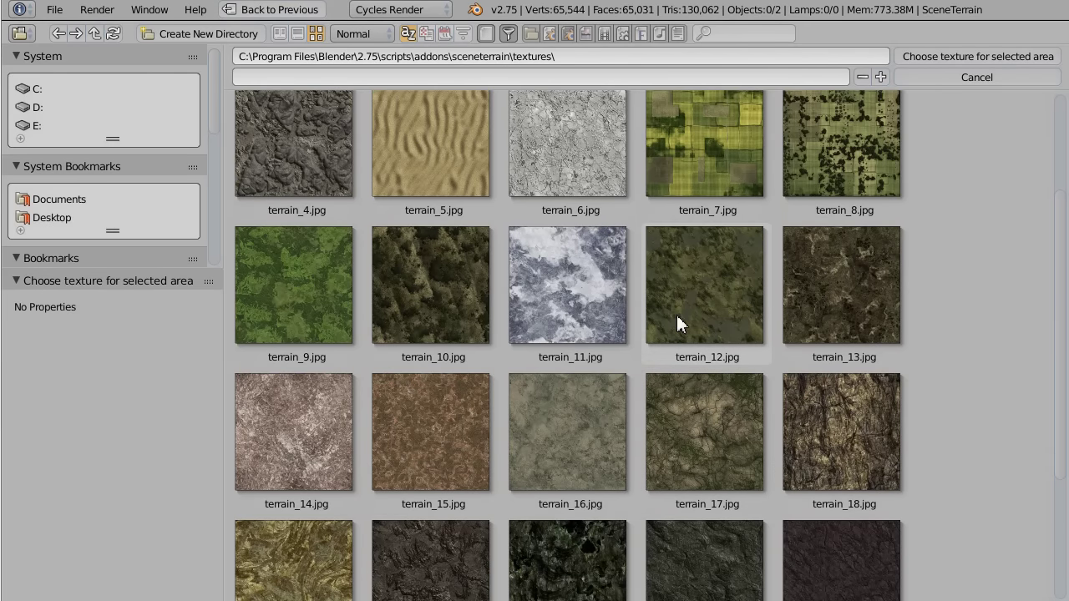
double_click(686, 291)
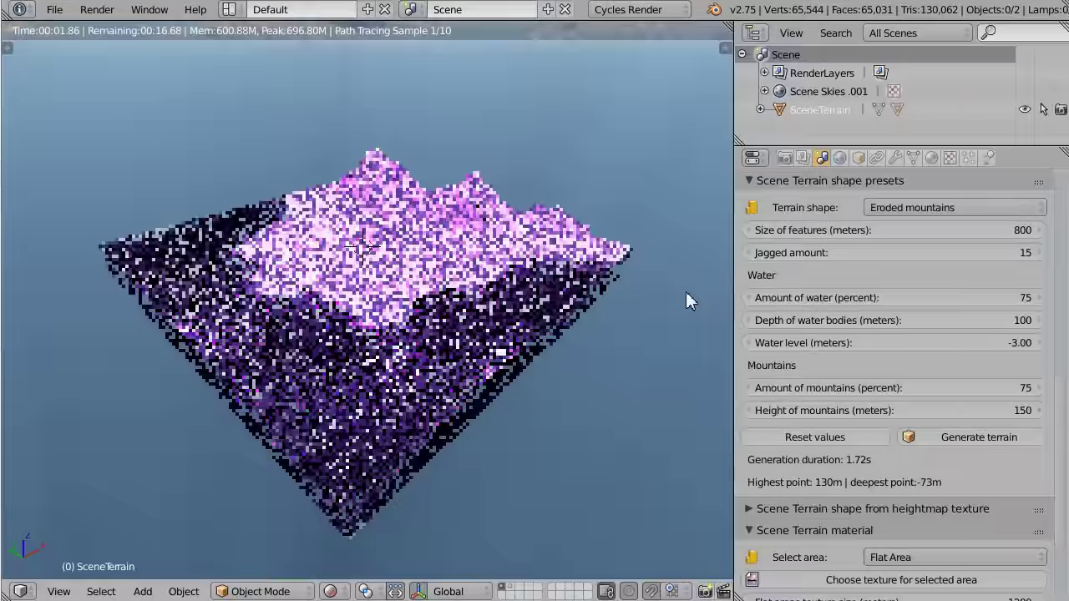
Switch the terrain material area to Mountains and choose terrain_22.jpg as its texture
scroll(990, 488, down, 2)
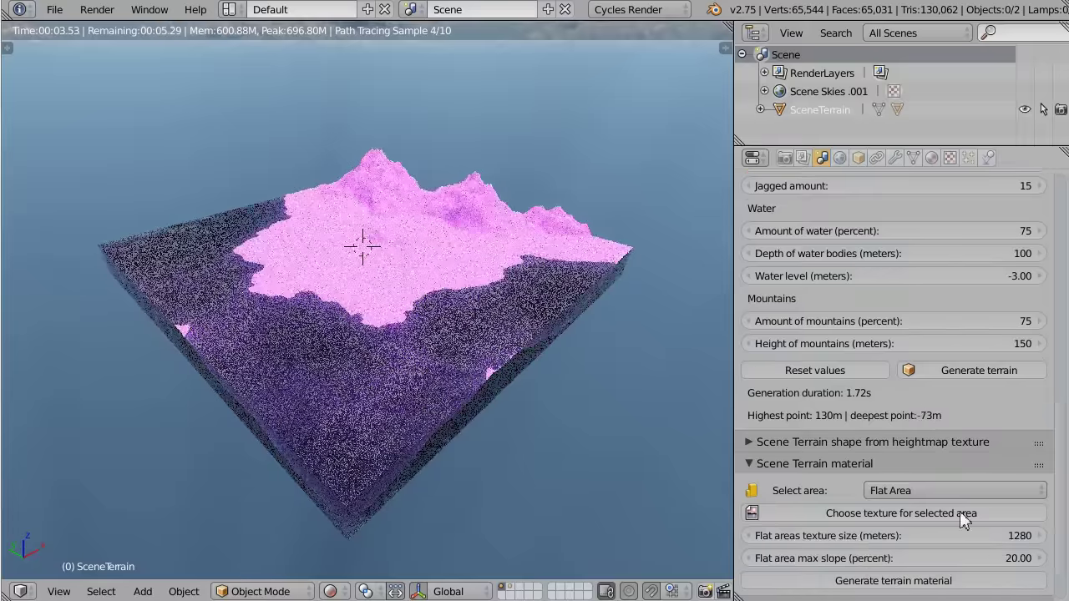
click(887, 491)
click(889, 449)
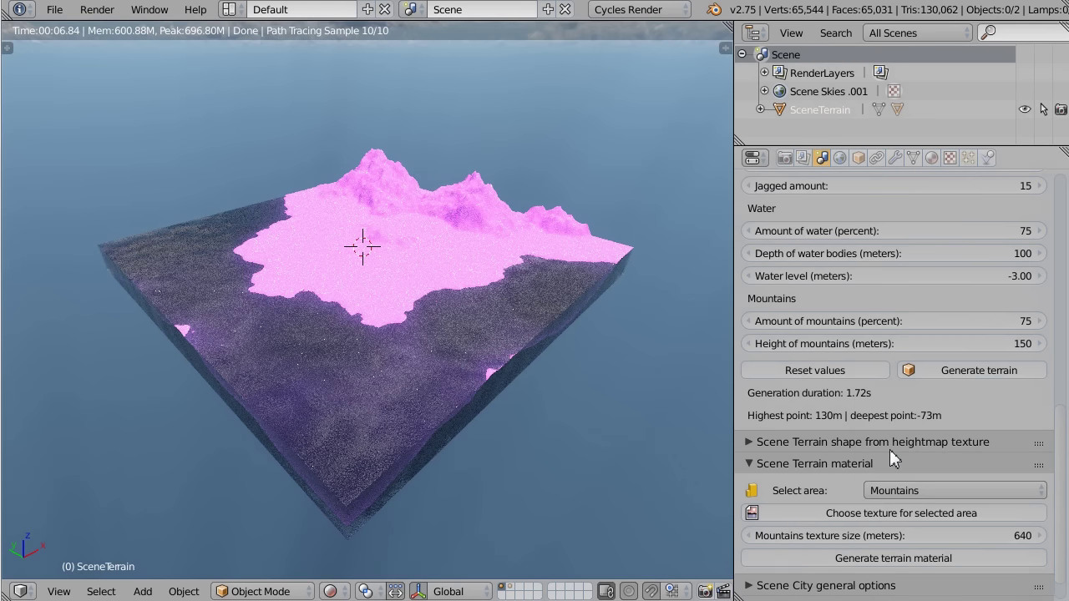
click(873, 513)
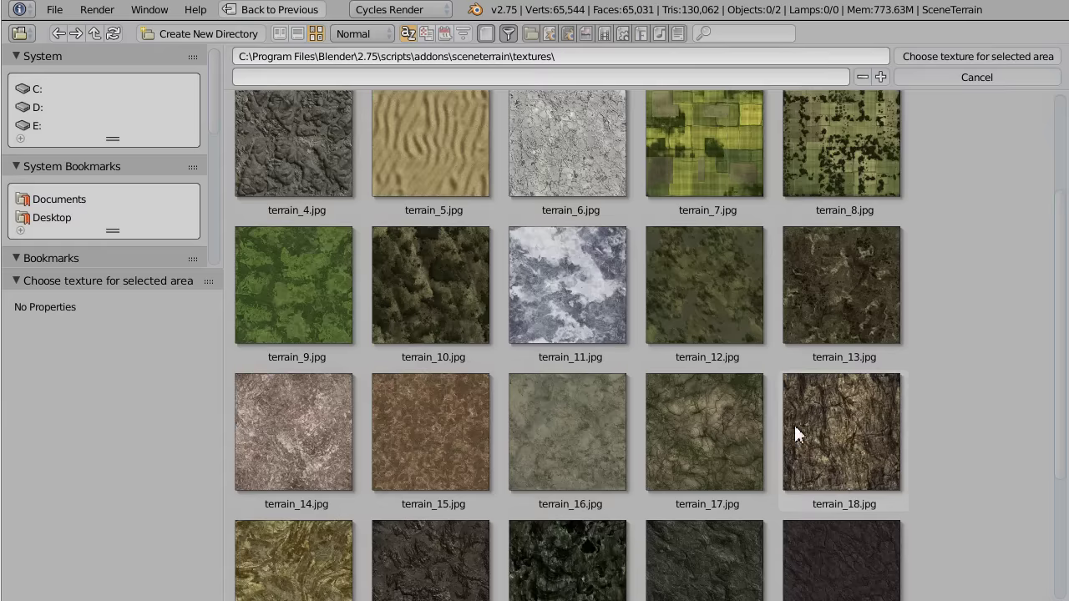
scroll(912, 398, down, 5)
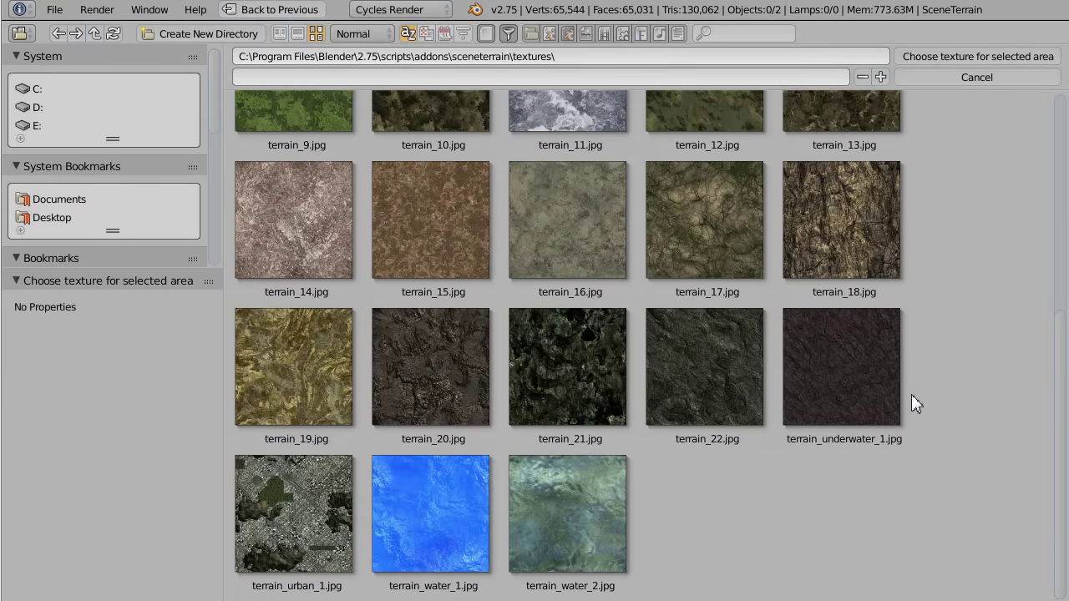
double_click(688, 372)
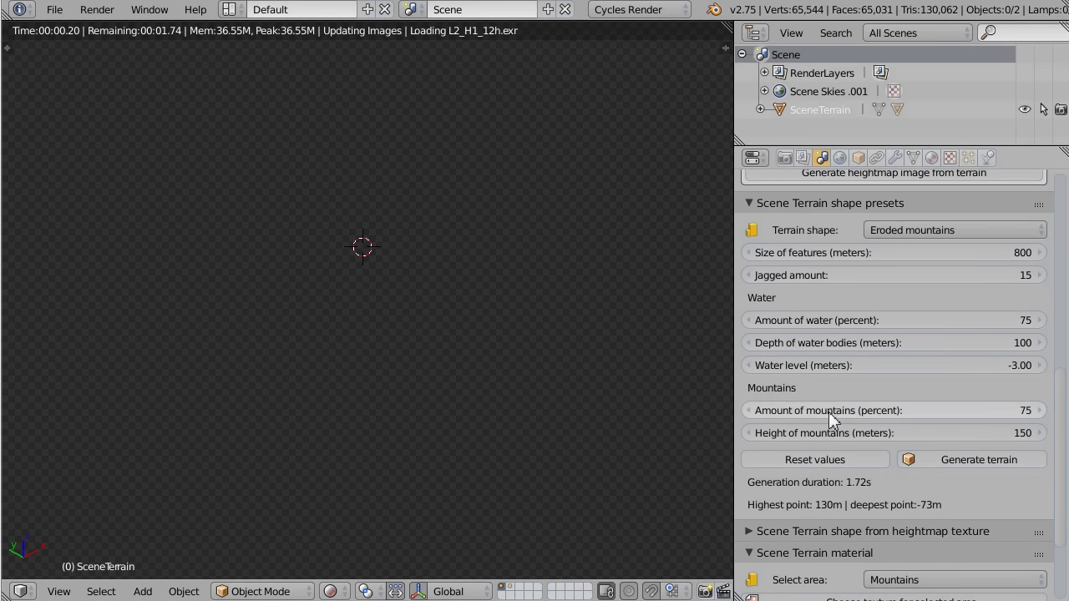
Switch the terrain material area to Beaches and choose terrain_3.jpg as its texture
scroll(906, 465, down, 3)
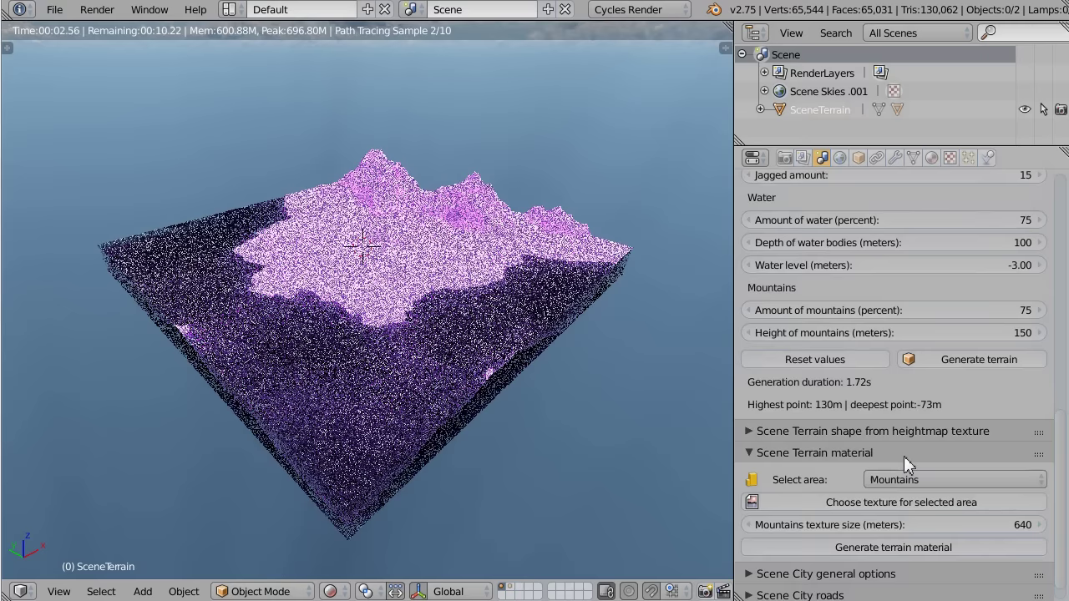
scroll(904, 456, down, 1)
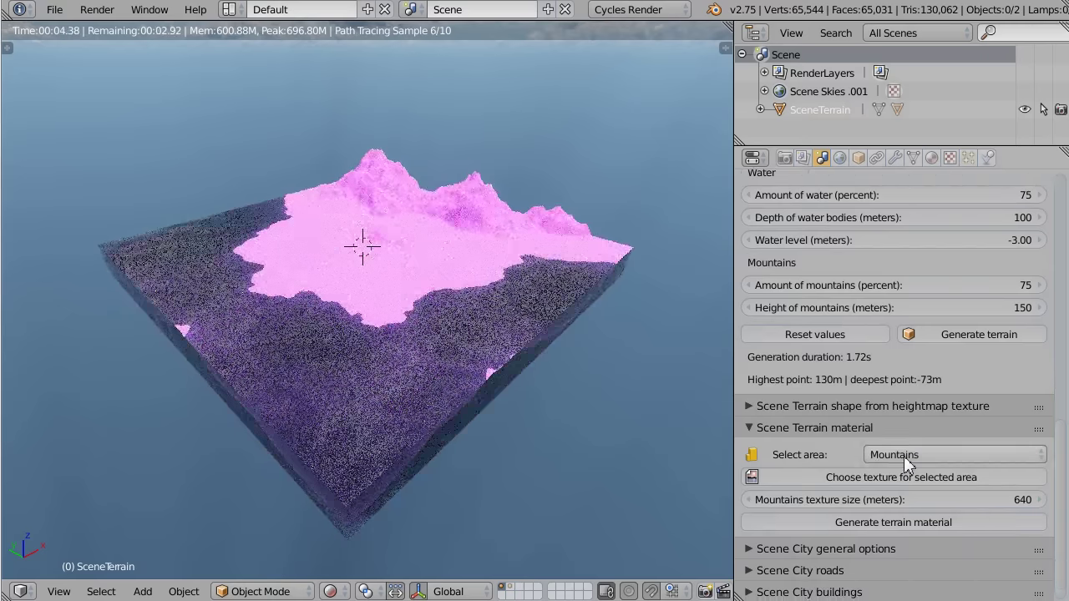
click(904, 456)
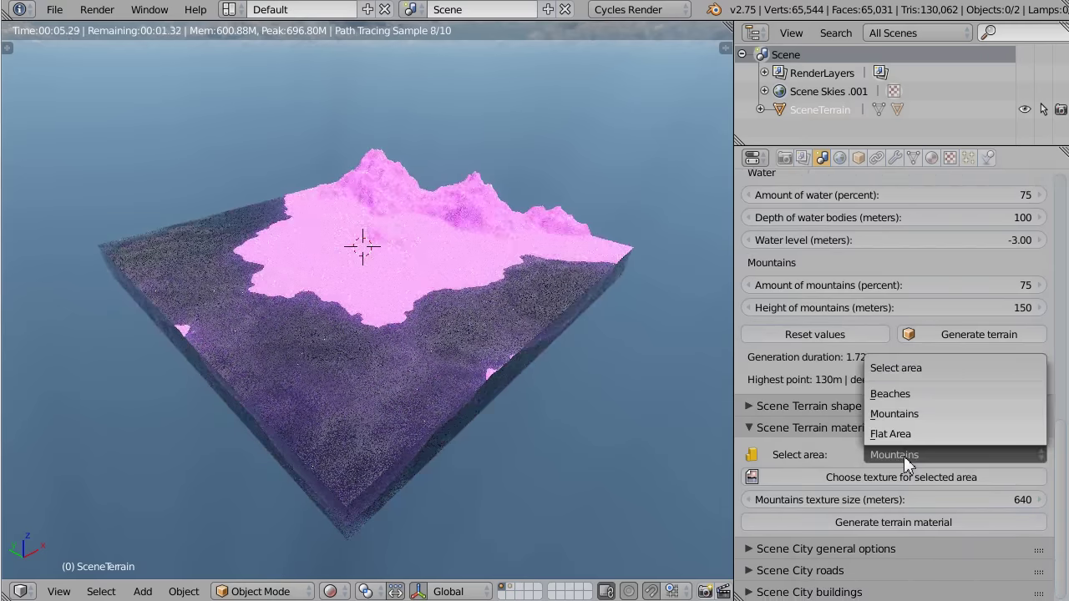
click(880, 395)
click(866, 478)
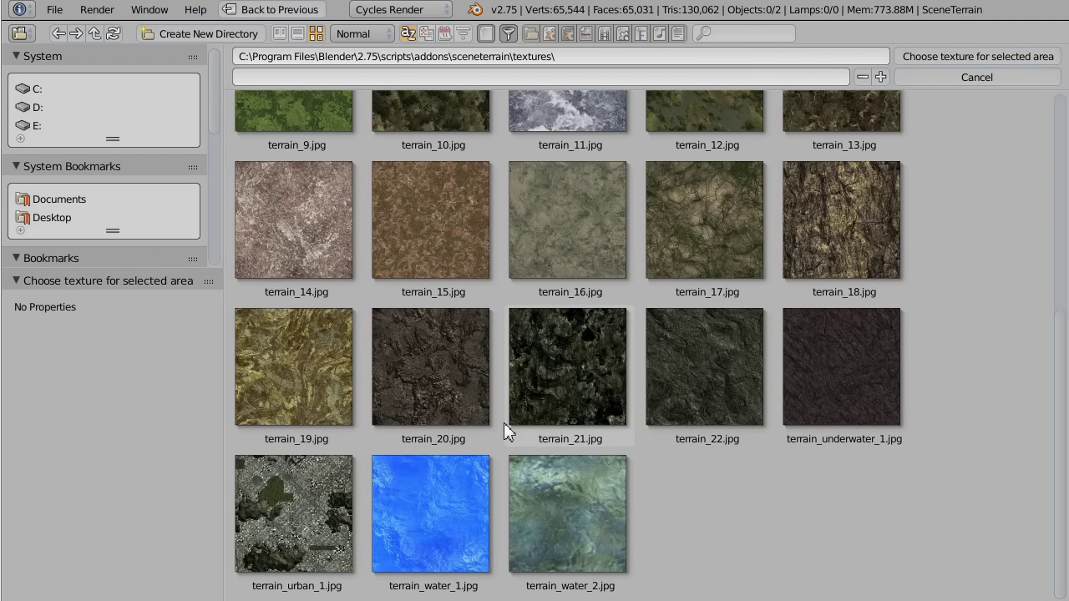
scroll(504, 426, up, 3)
scroll(504, 423, up, 8)
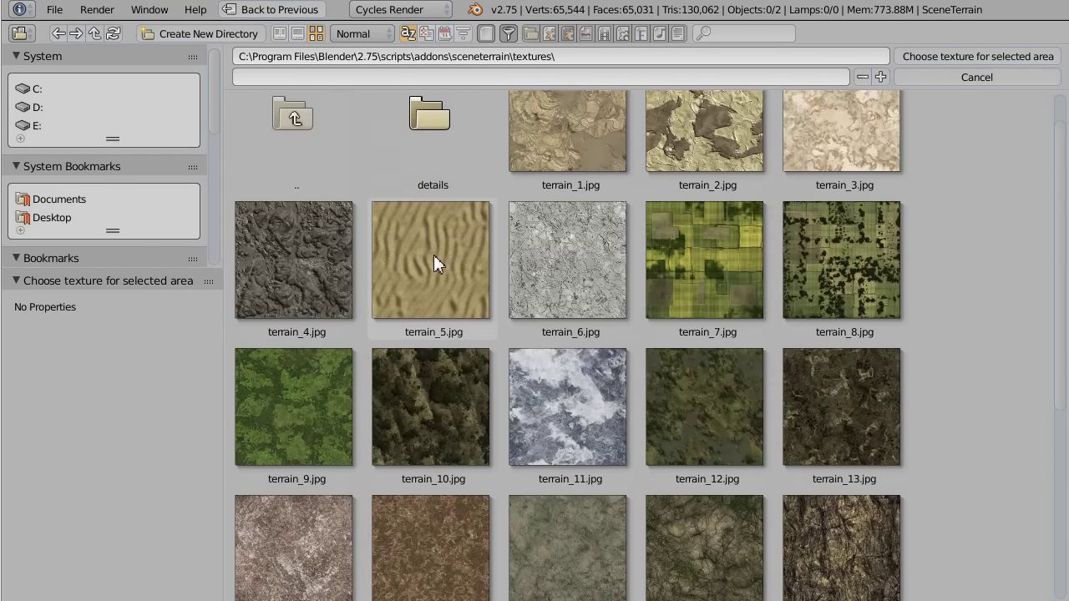
scroll(487, 261, up, 1)
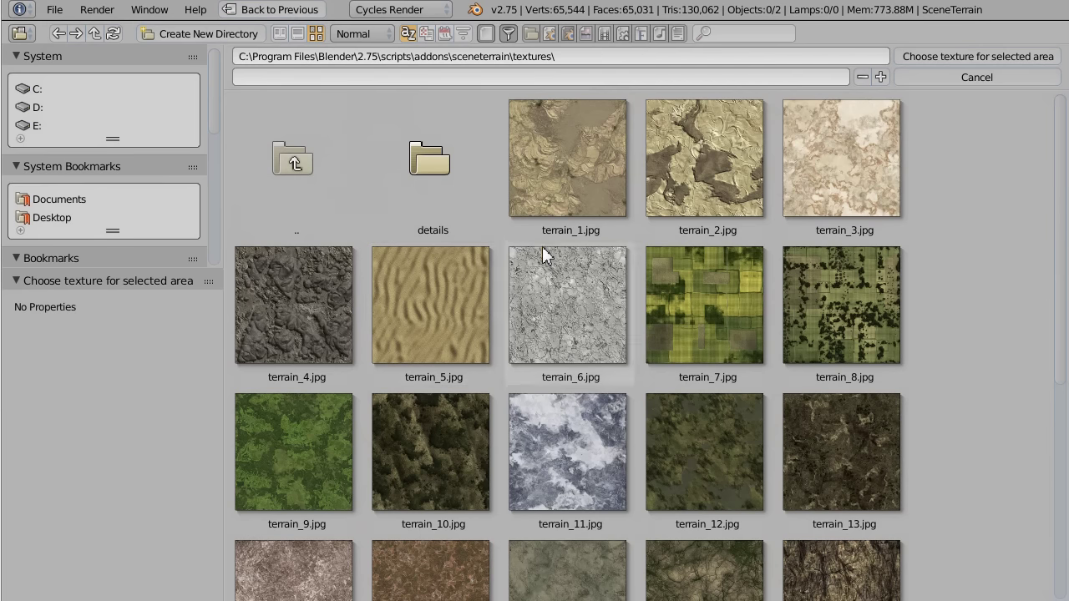
double_click(861, 163)
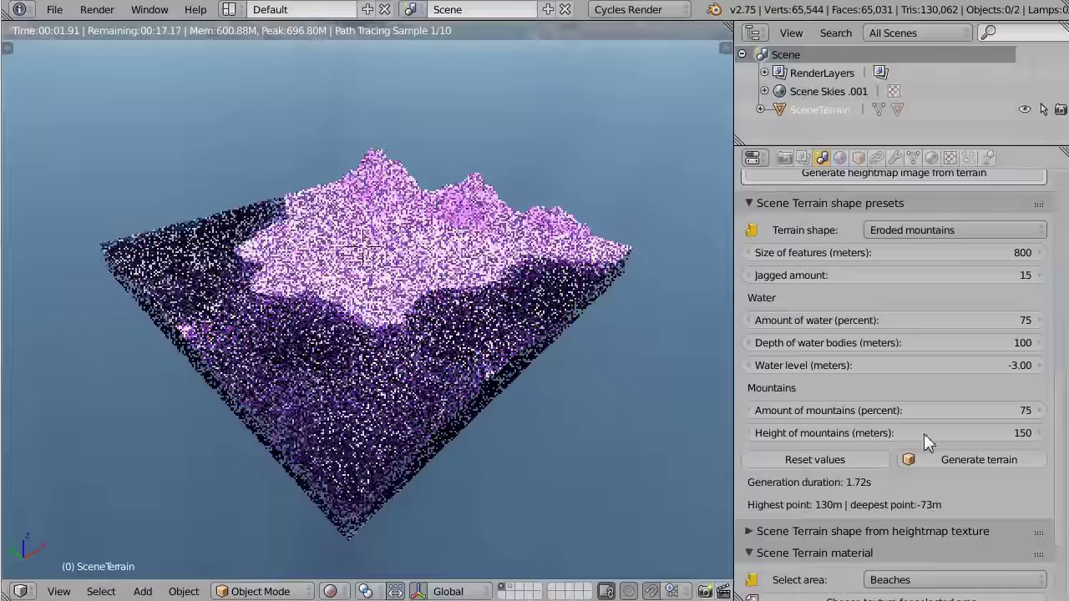
Generate the terrain material from the chosen textures and examine the rendered coastline and mountains up close
scroll(924, 433, down, 5)
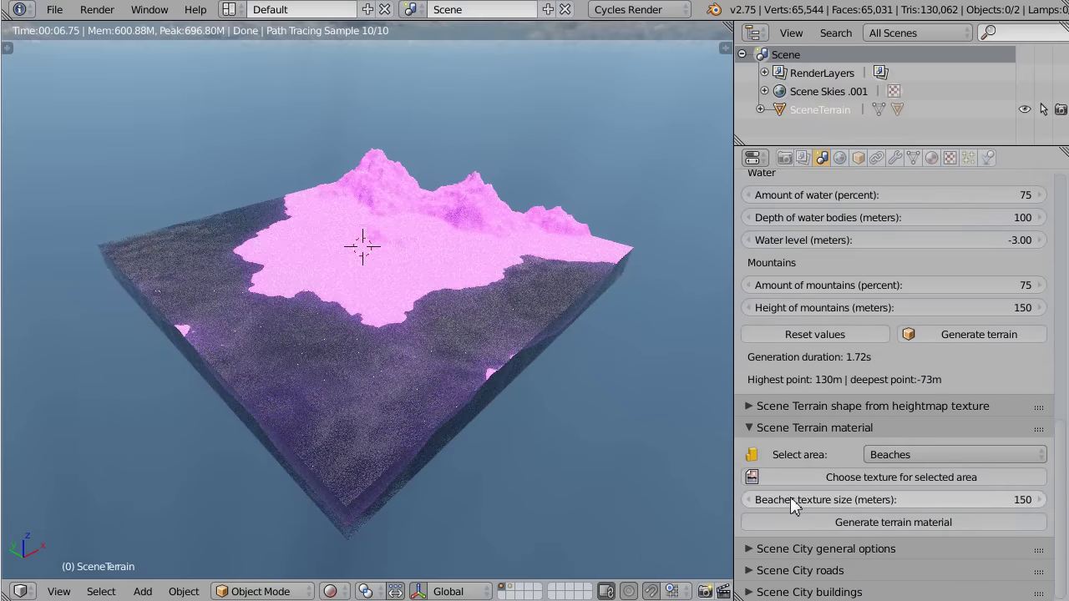
click(908, 520)
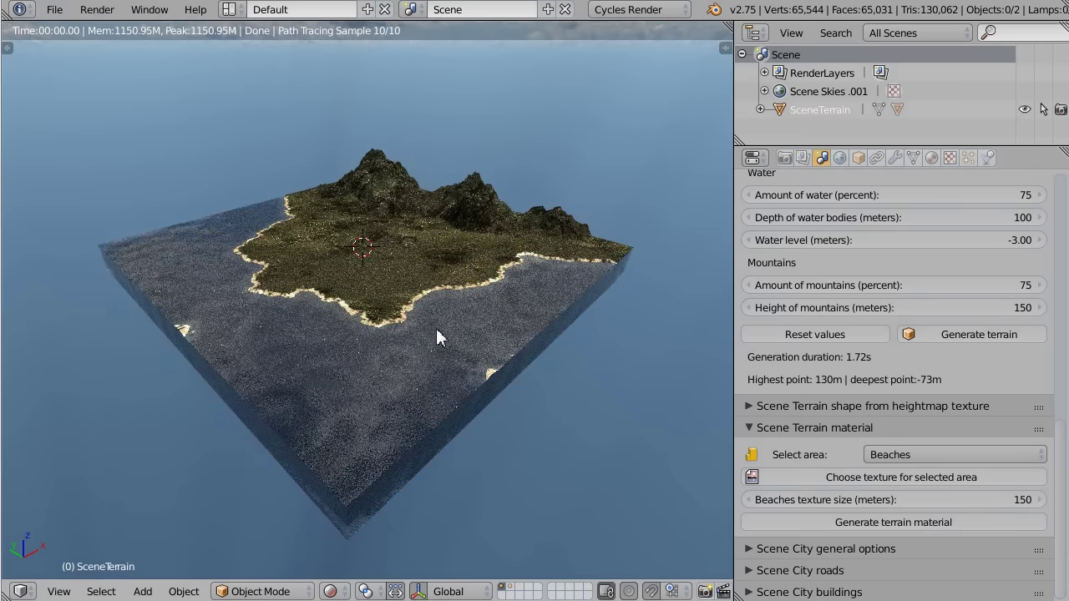
scroll(438, 300, up, 6)
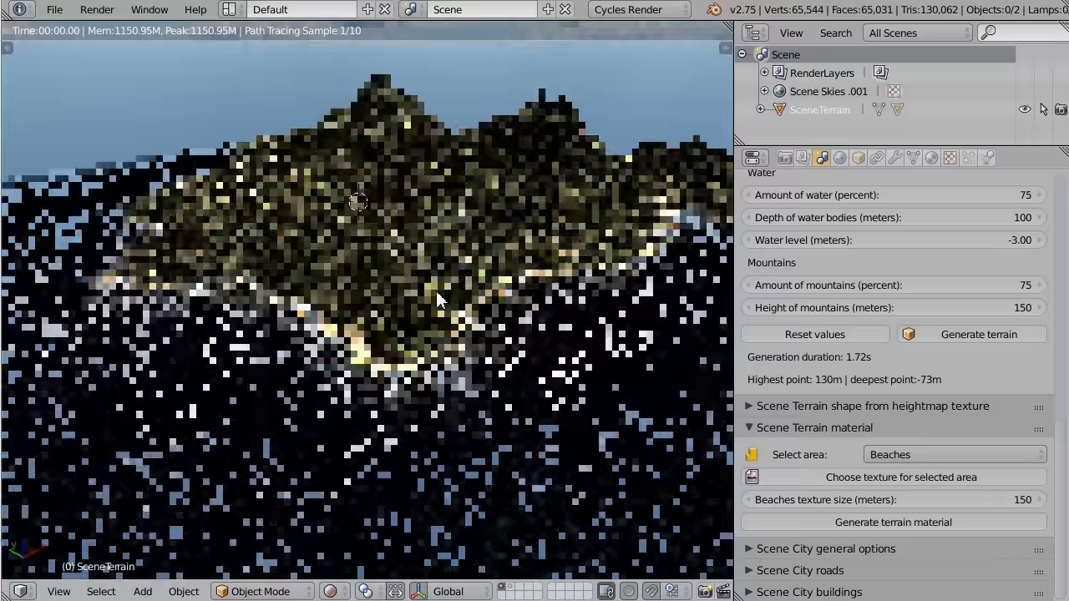
scroll(452, 334, down, 5)
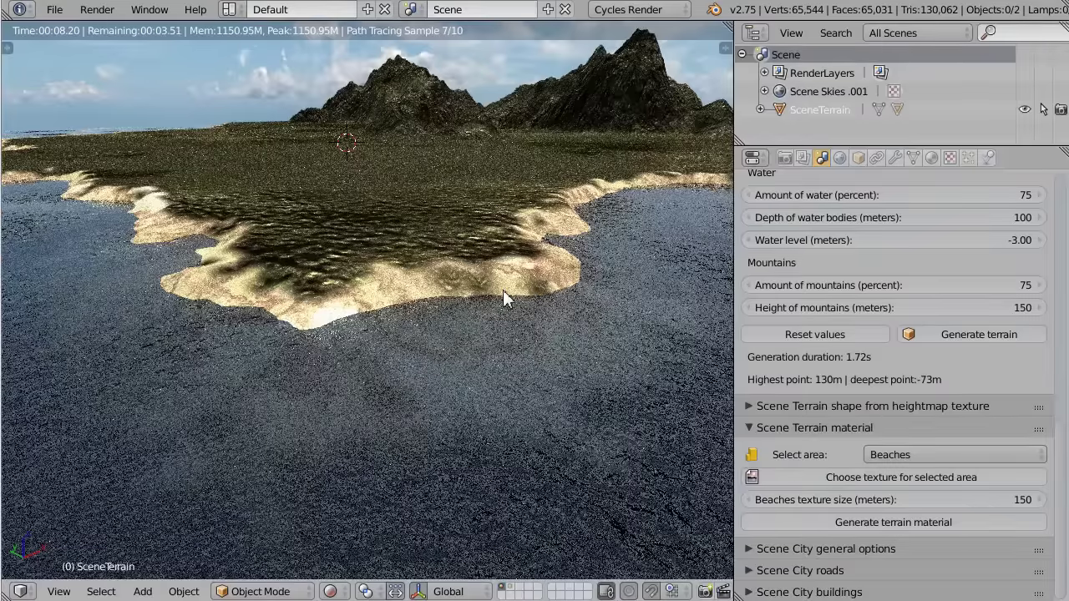
Switch the viewport to Material shading and examine the flat area and mountain textures up close
scroll(503, 294, down, 6)
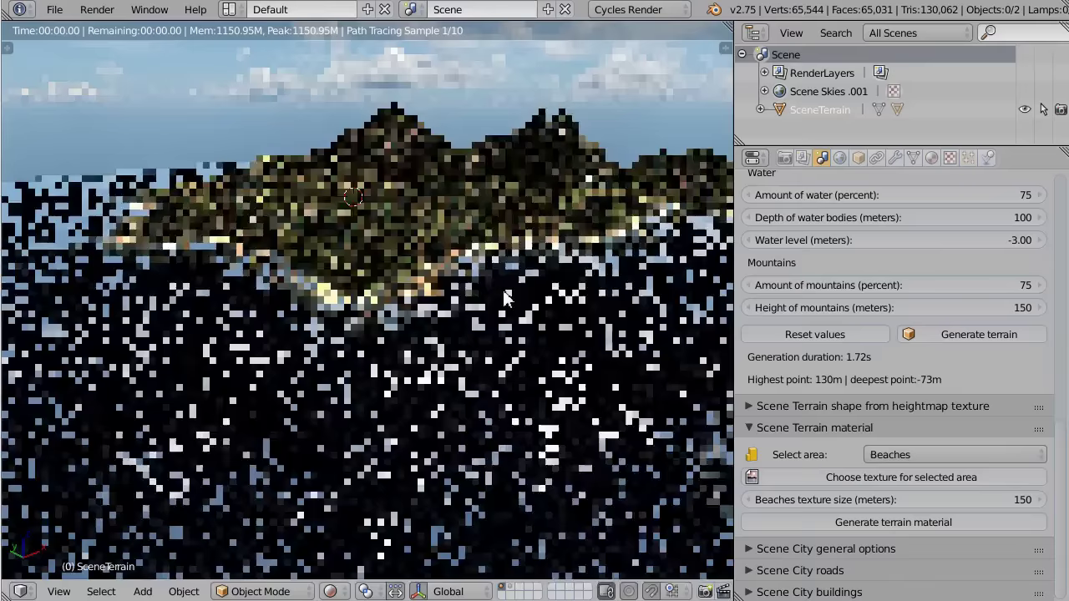
click(330, 591)
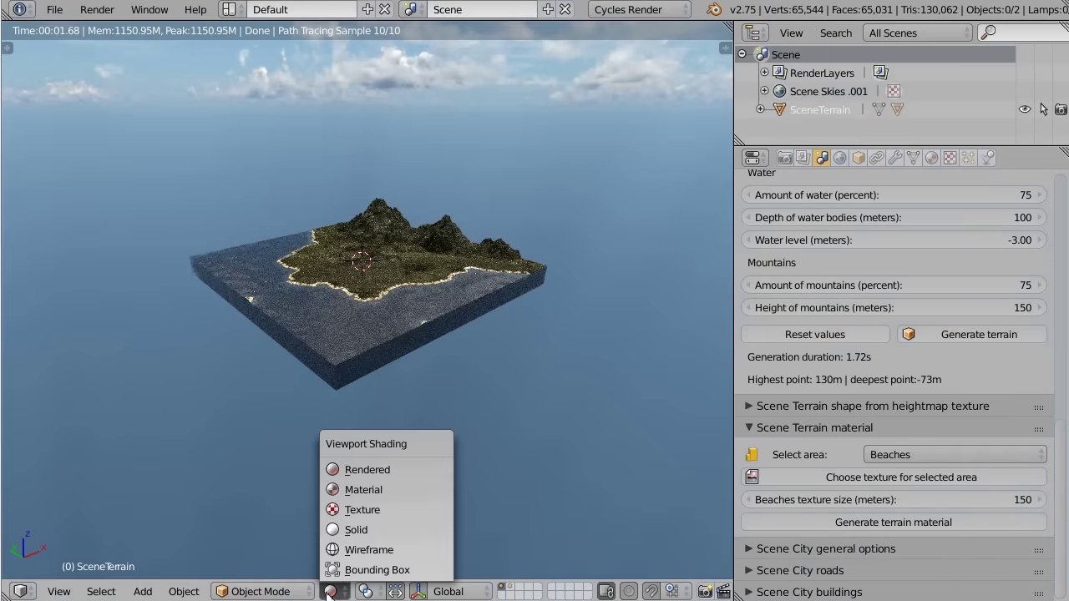
click(371, 495)
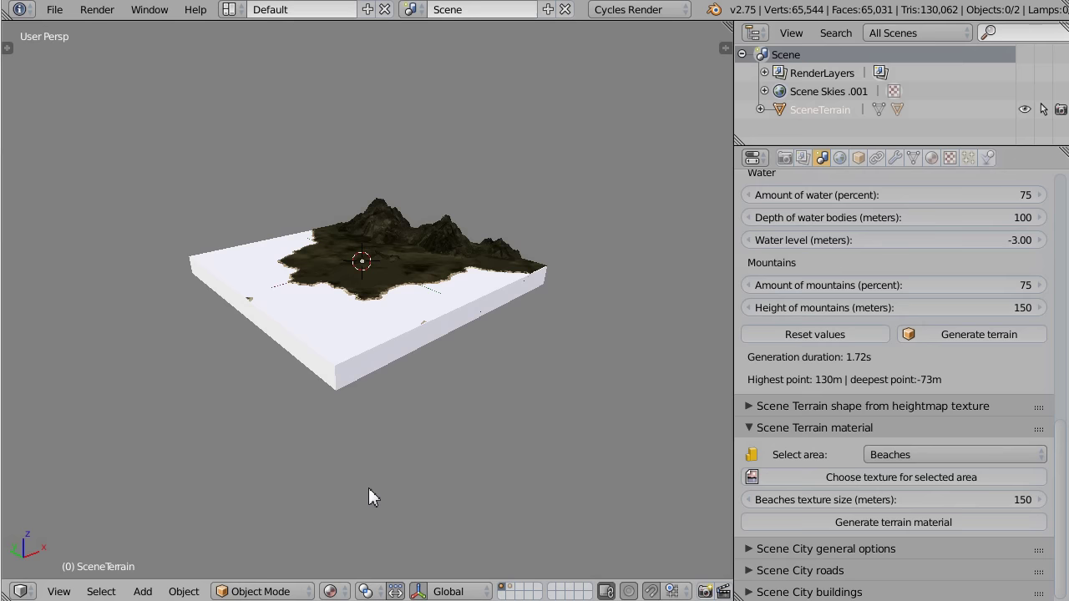
scroll(423, 299, up, 5)
middle_drag(454, 249, 580, 389)
scroll(579, 389, up, 4)
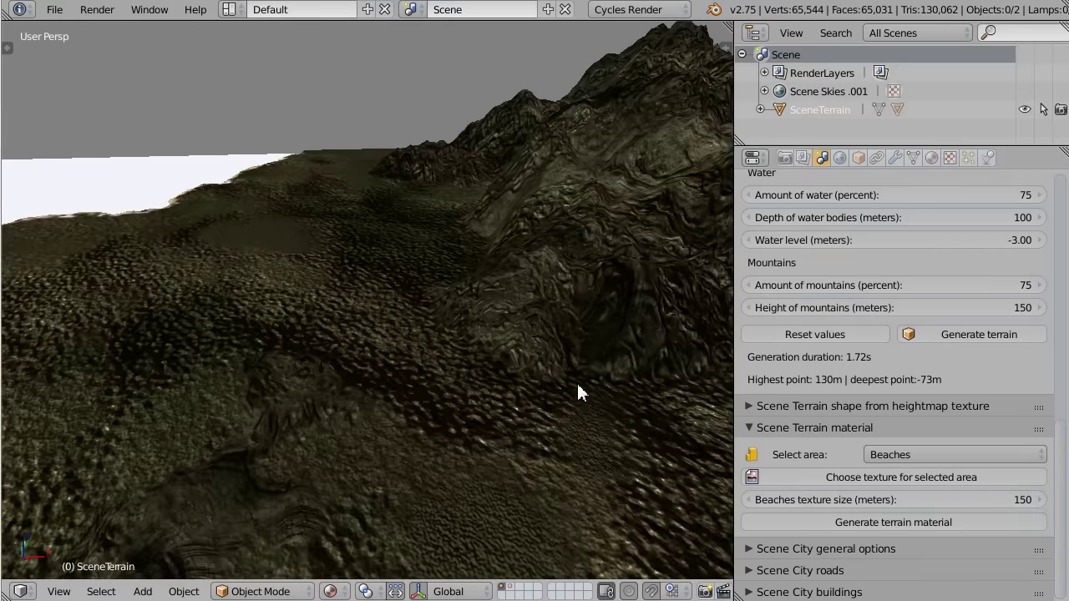
middle_drag(393, 317, 342, 431)
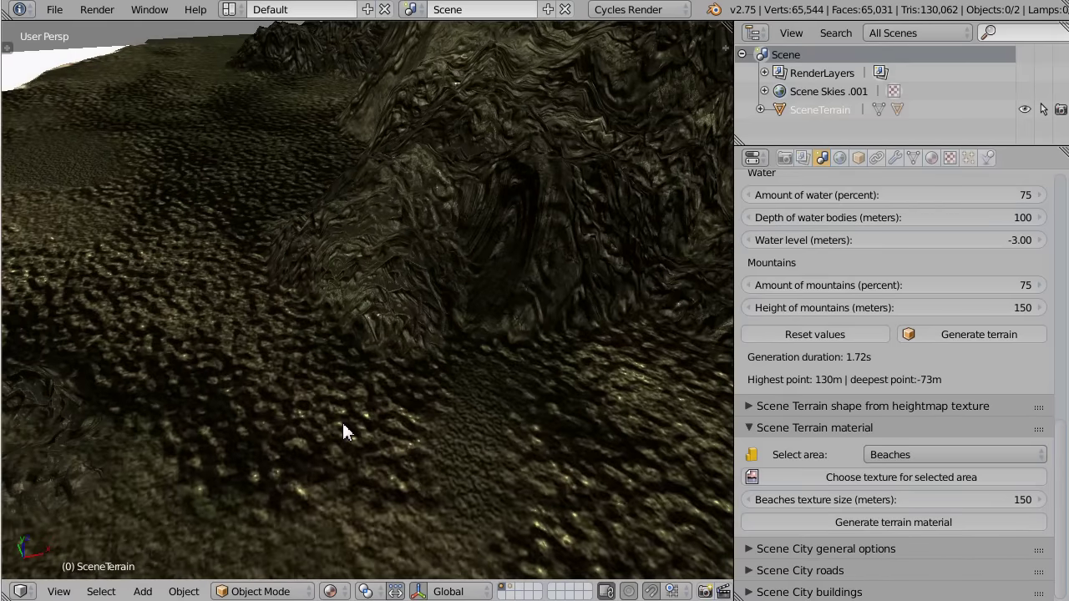
scroll(440, 415, down, 3)
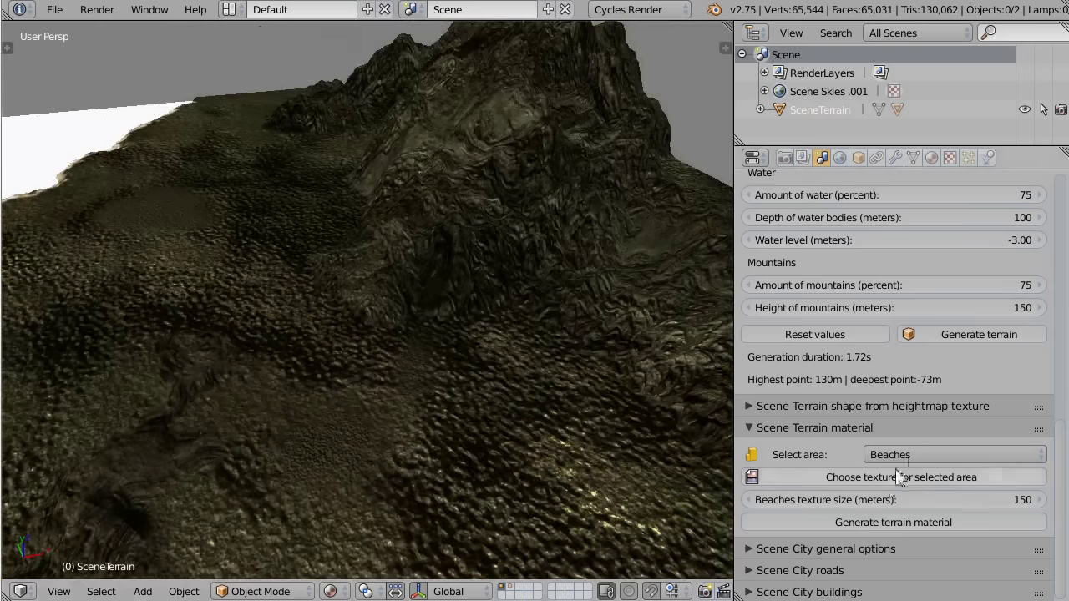
Switch the terrain material area to Flat Area and choose terrain_7.jpg as its texture
click(911, 455)
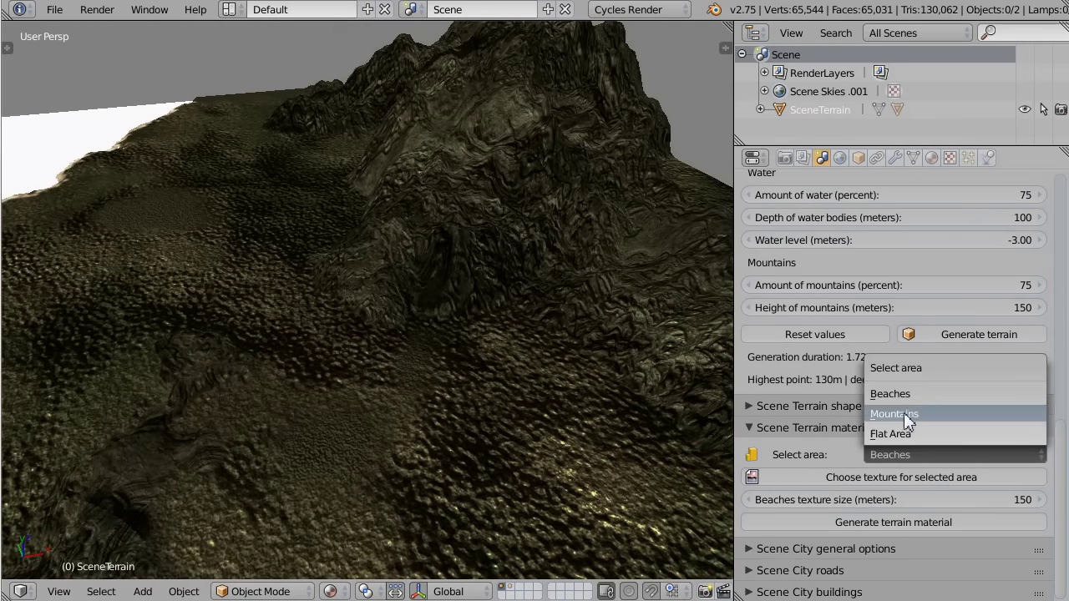
click(894, 433)
click(888, 481)
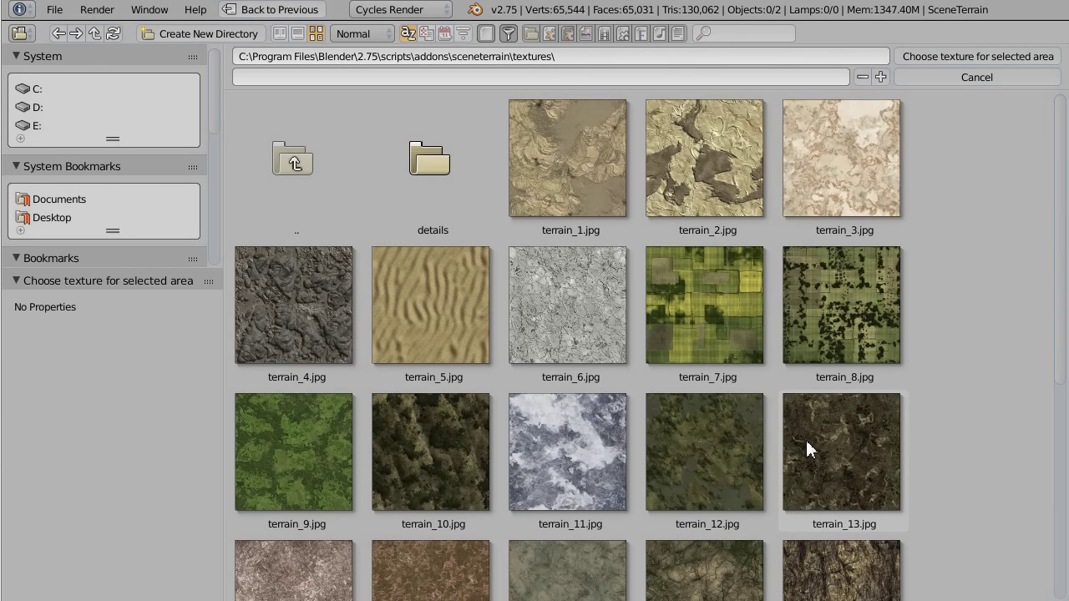
double_click(716, 320)
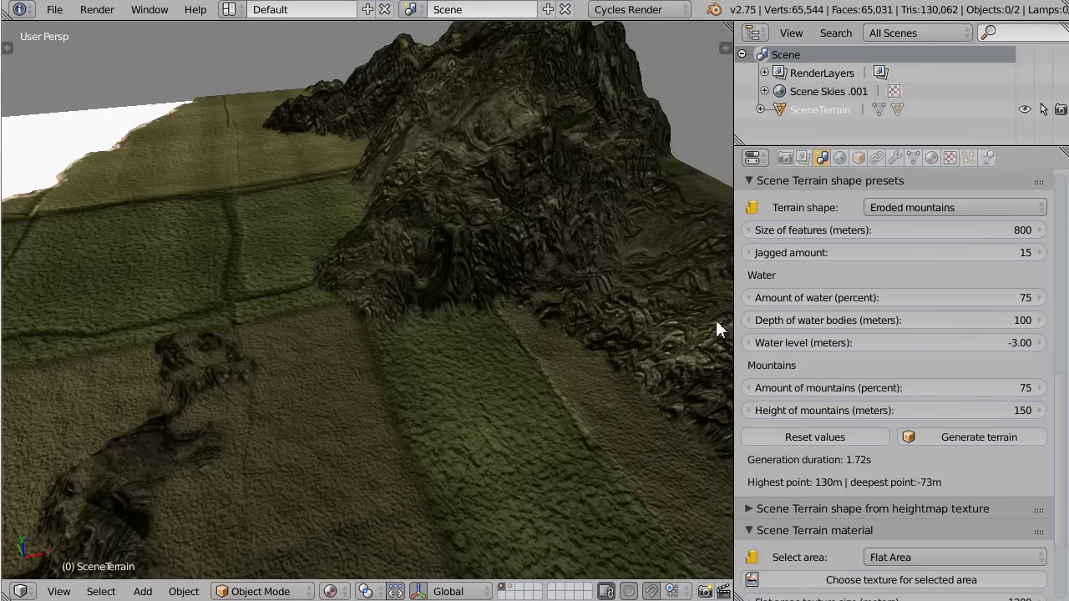
scroll(362, 375, down, 6)
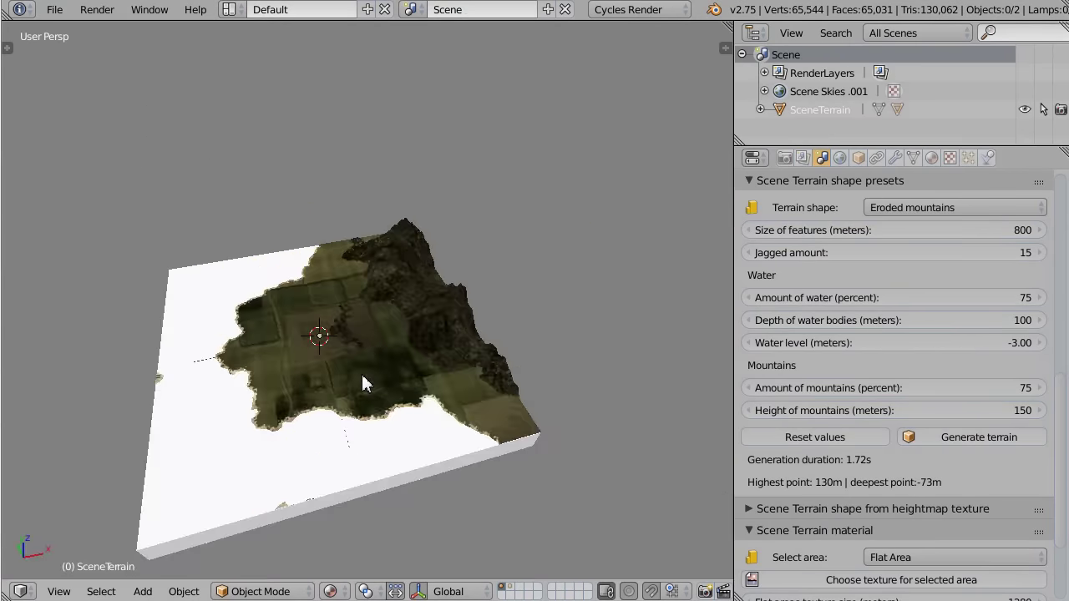
middle_drag(503, 404, 575, 382)
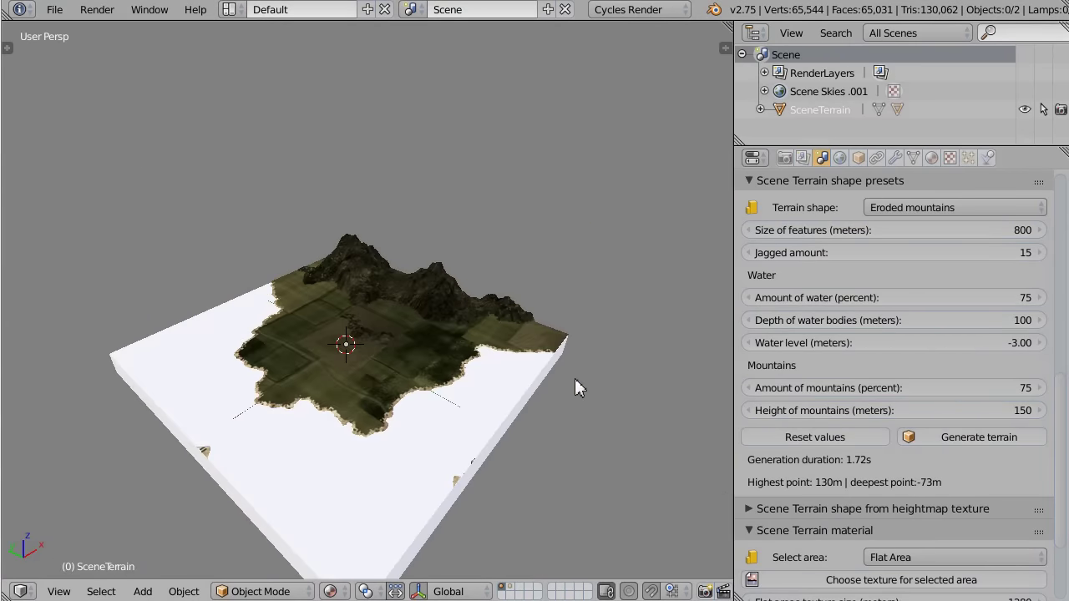
scroll(574, 387, up, 5)
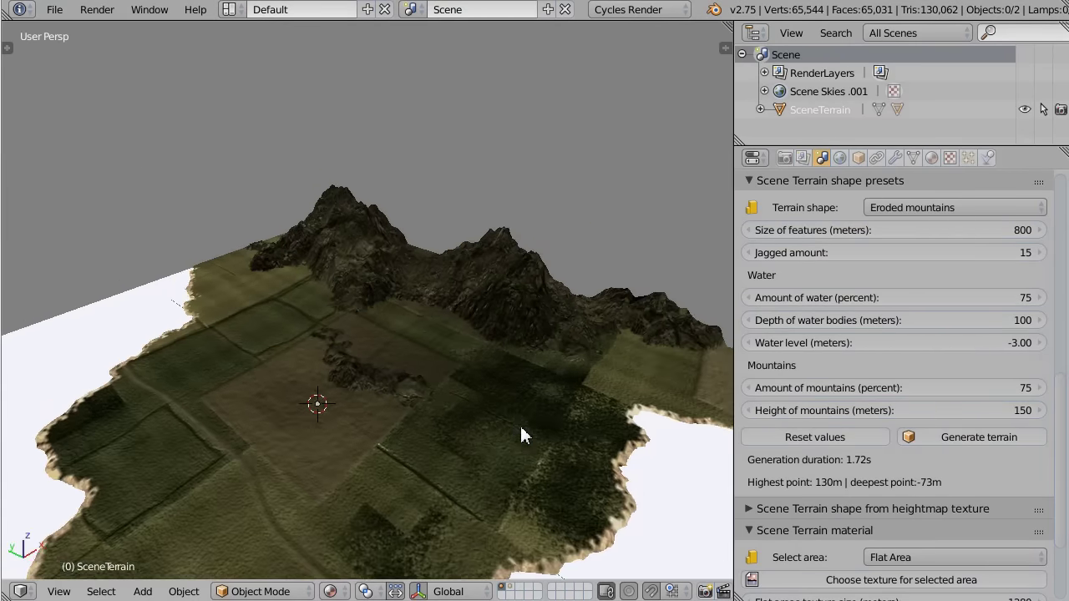
Reduce the flat areas texture size so the field pattern repeats smaller, and switch the terrain material area to Mountains
scroll(521, 430, down, 2)
scroll(894, 507, down, 4)
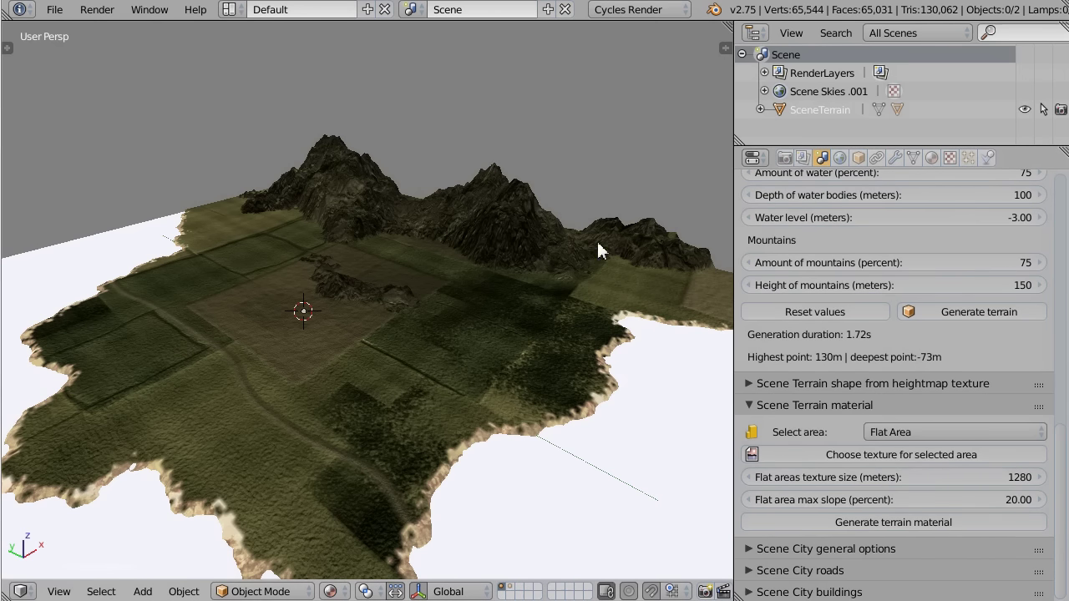
drag(946, 480, 920, 479)
click(910, 431)
click(911, 392)
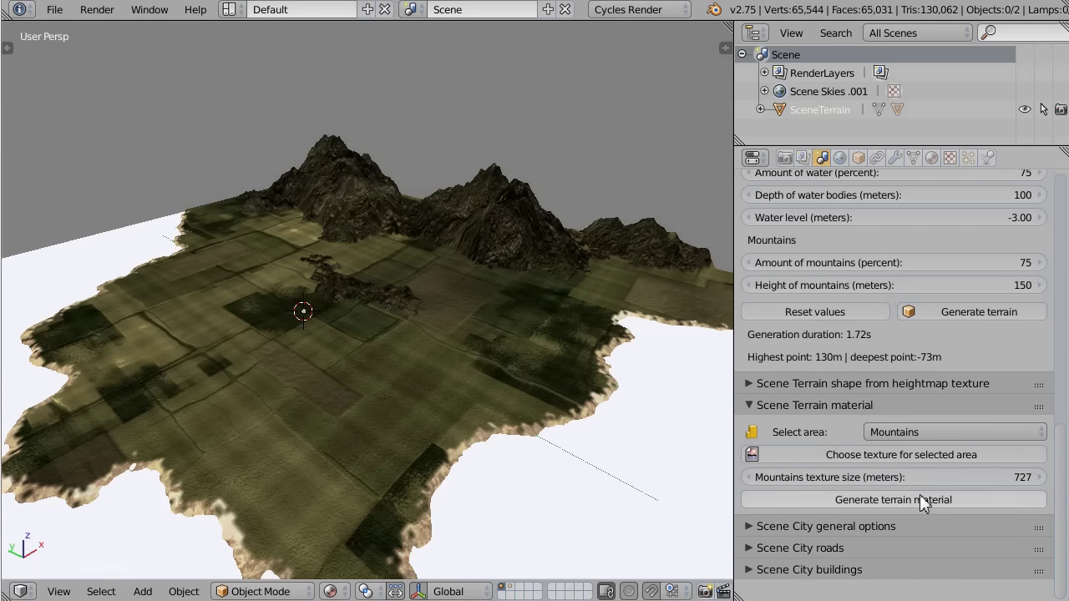
middle_drag(514, 268, 576, 248)
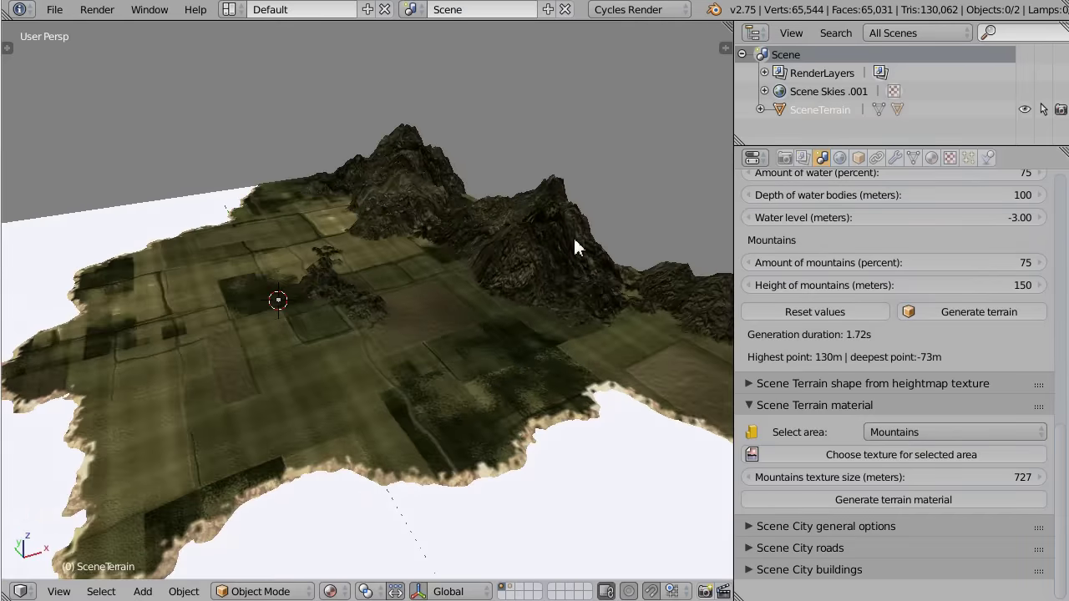
Select the terrain, split the 3D view horizontally and turn the upper area into a Node Editor
click(332, 592)
scroll(473, 279, down, 2)
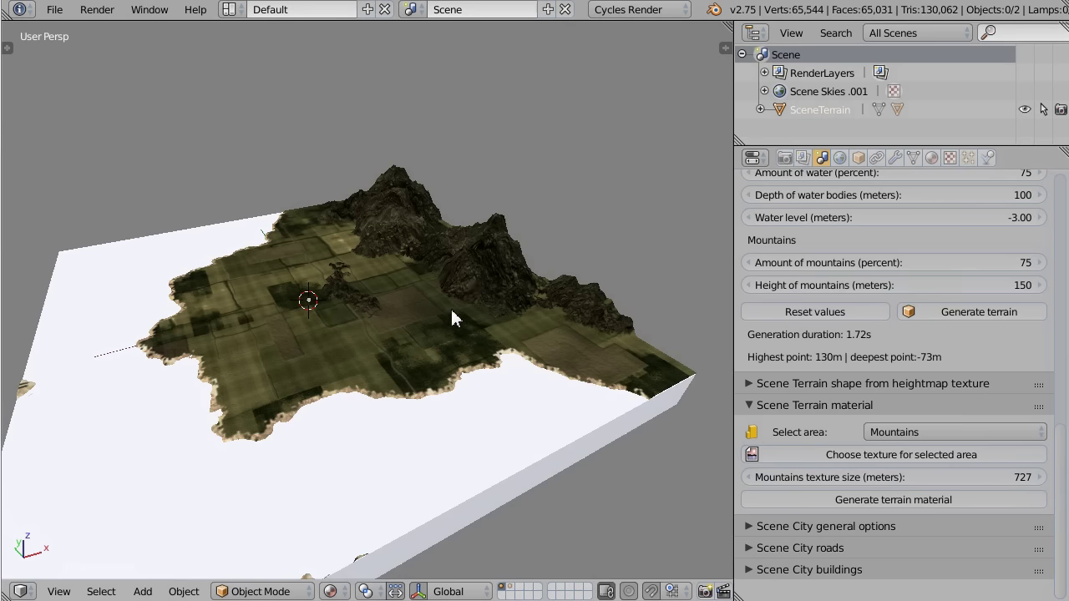
scroll(450, 319, up, 3)
right_click(309, 362)
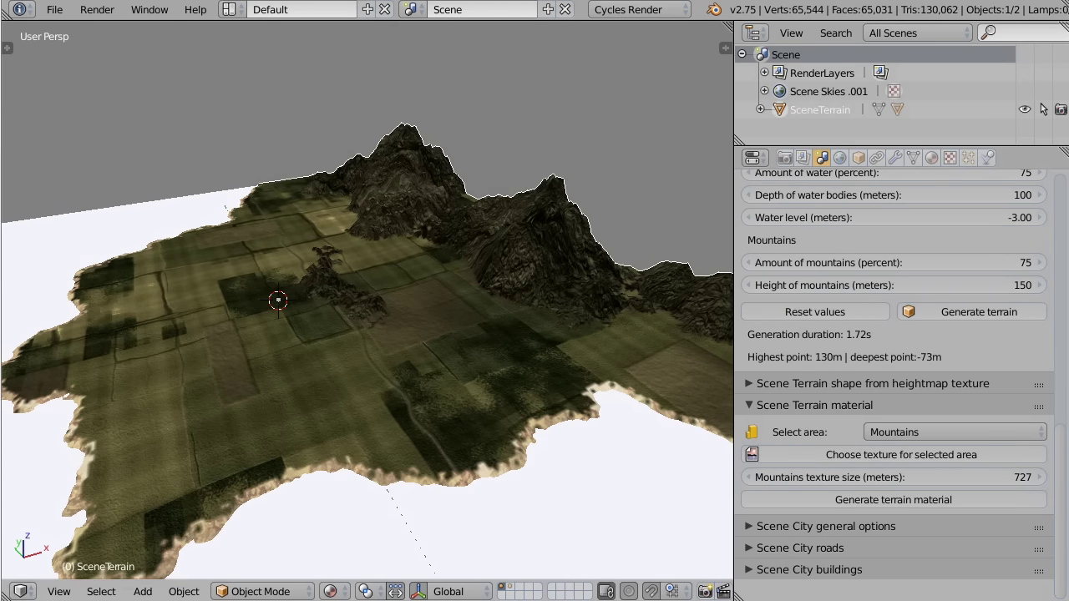
drag(6, 590, 10, 235)
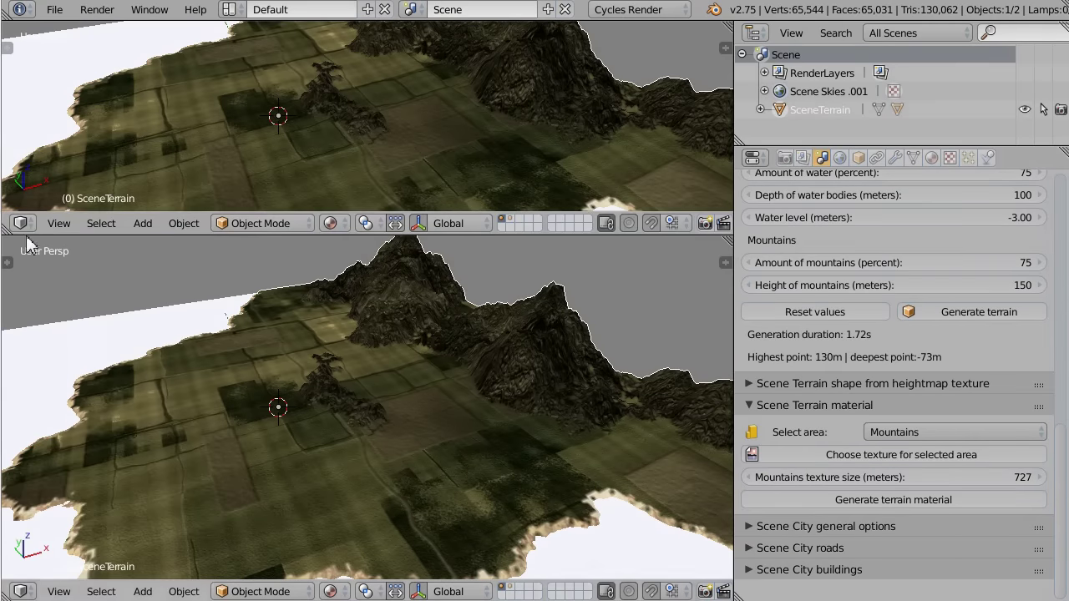
click(21, 223)
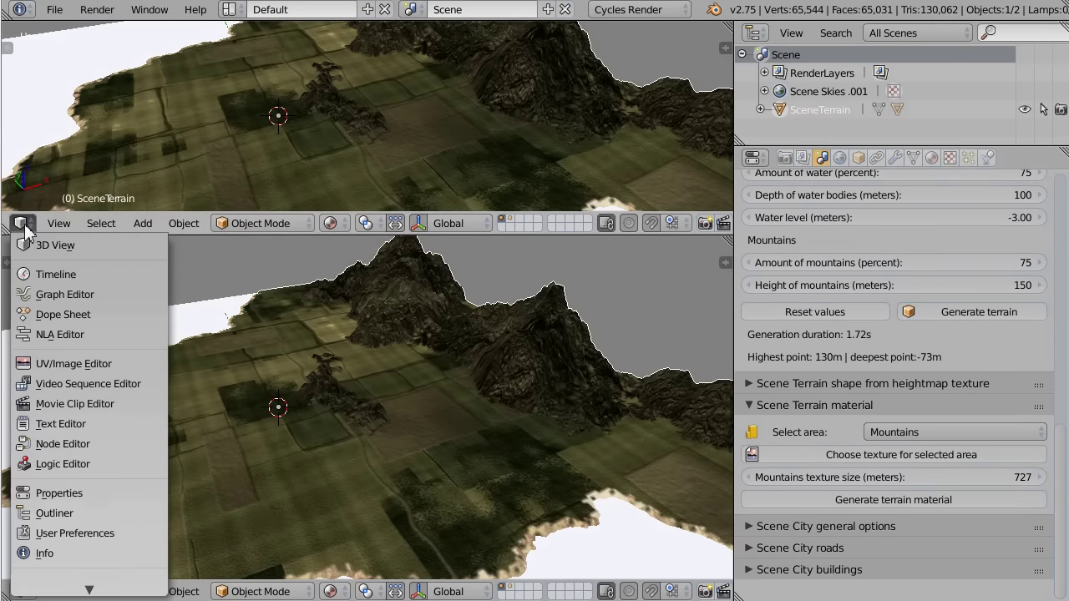
click(60, 443)
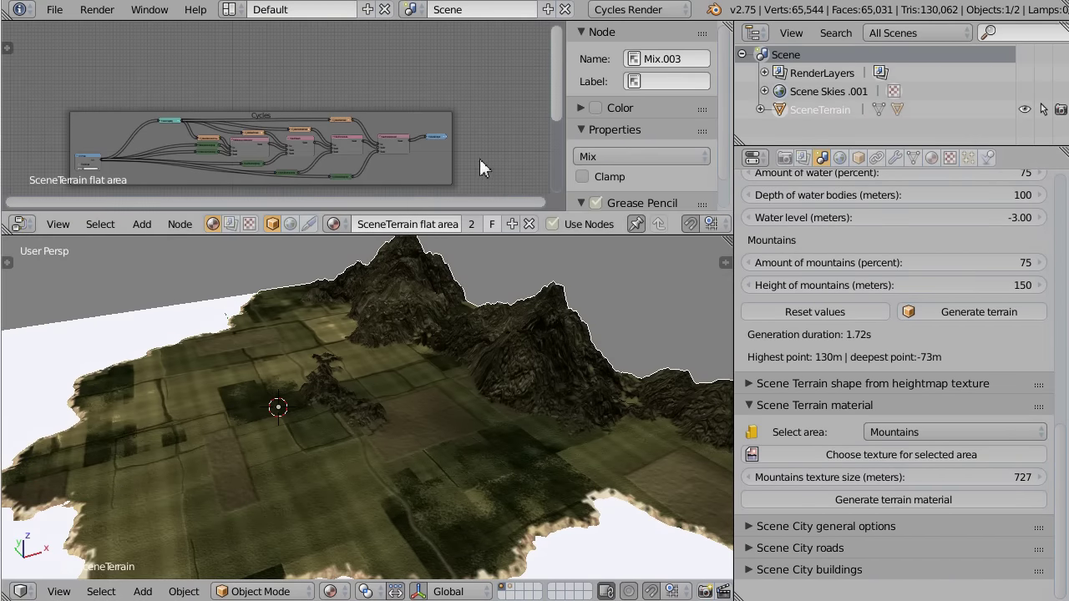
Enlarge the Node Editor, hide its sidebar and look over the Cycles and Blender Internal node frames of the terrain material
drag(420, 236, 403, 387)
middle_drag(519, 248, 547, 183)
scroll(458, 168, up, 1)
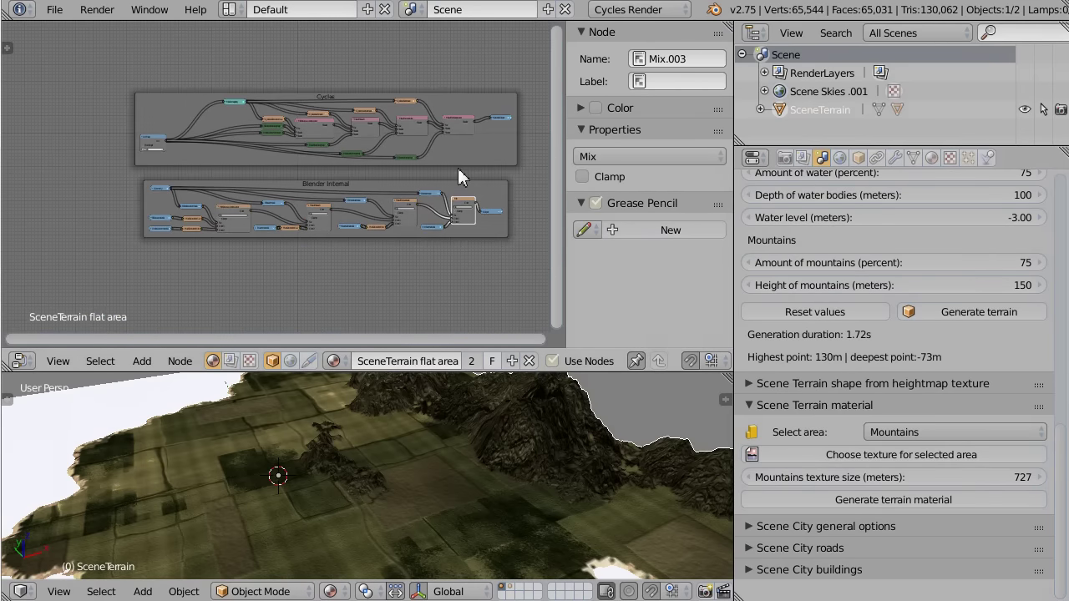
scroll(467, 188, up, 3)
key(Home)
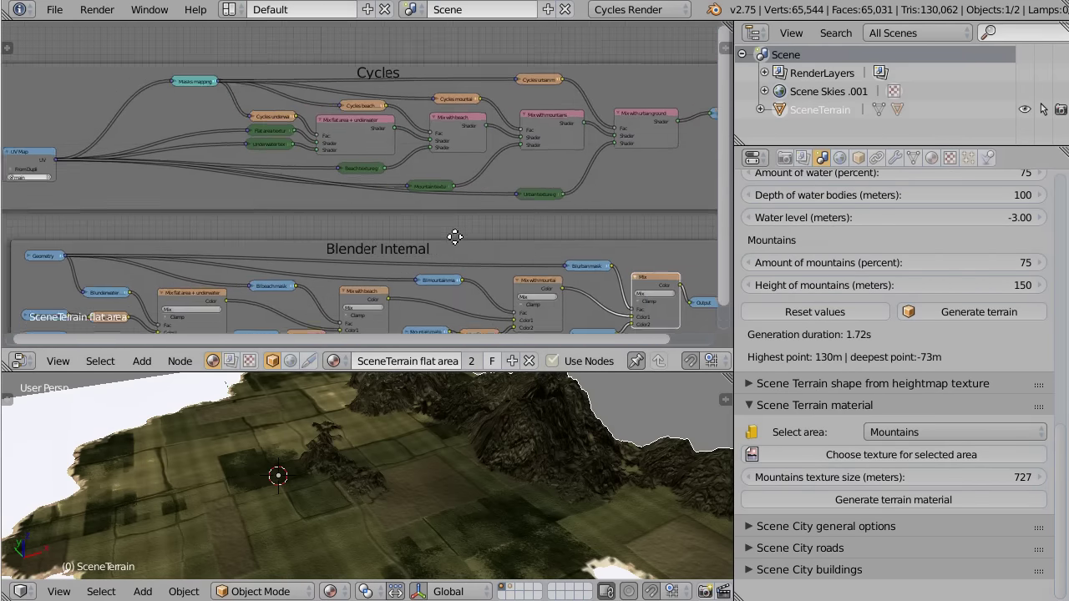
mouse_move(518, 222)
ctrl+middle_down()
mouse_move(477, 219)
mouse_move(525, 232)
mouse_move(510, 225)
ctrl+middle_up()
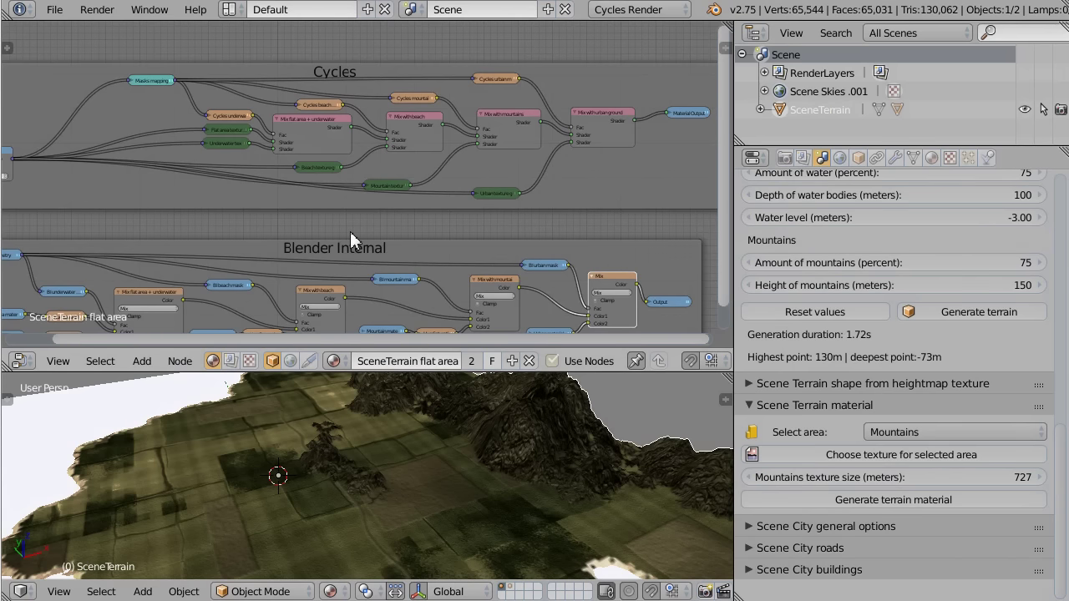
middle_drag(317, 231, 405, 239)
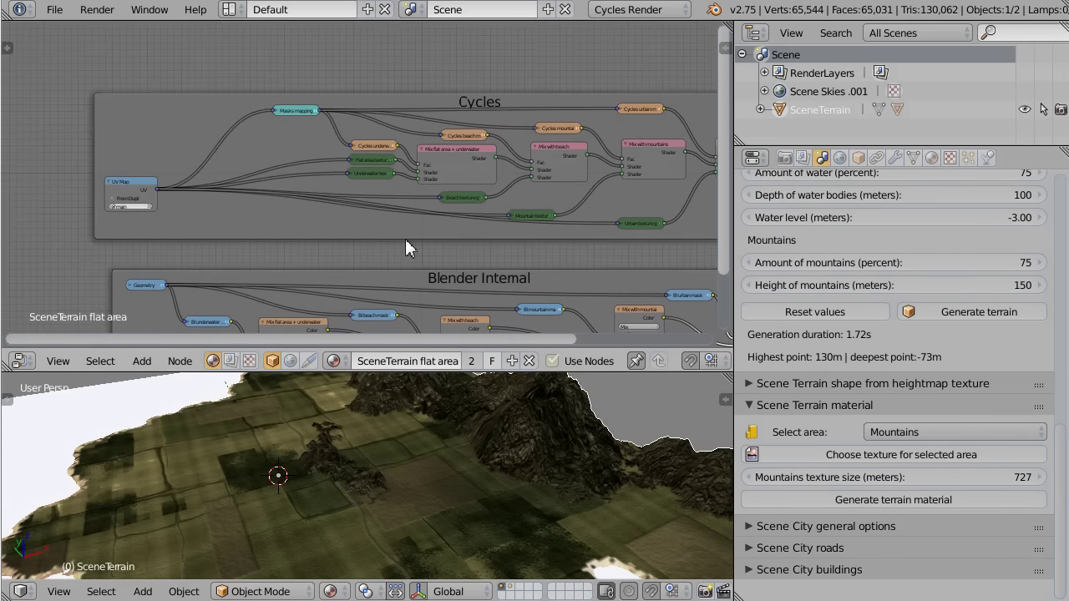
Inspect the flat area and underwater texture node groups in the Cycles frame, opening and closing the groups
scroll(378, 232, up, 2)
middle_drag(478, 265, 313, 286)
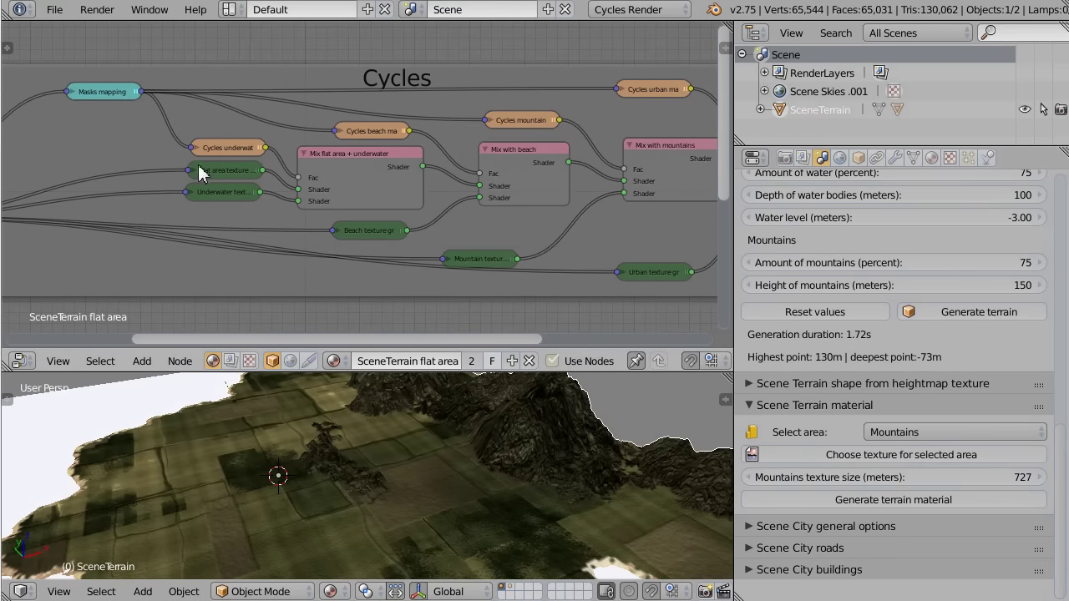
scroll(281, 202, up, 4)
click(281, 186)
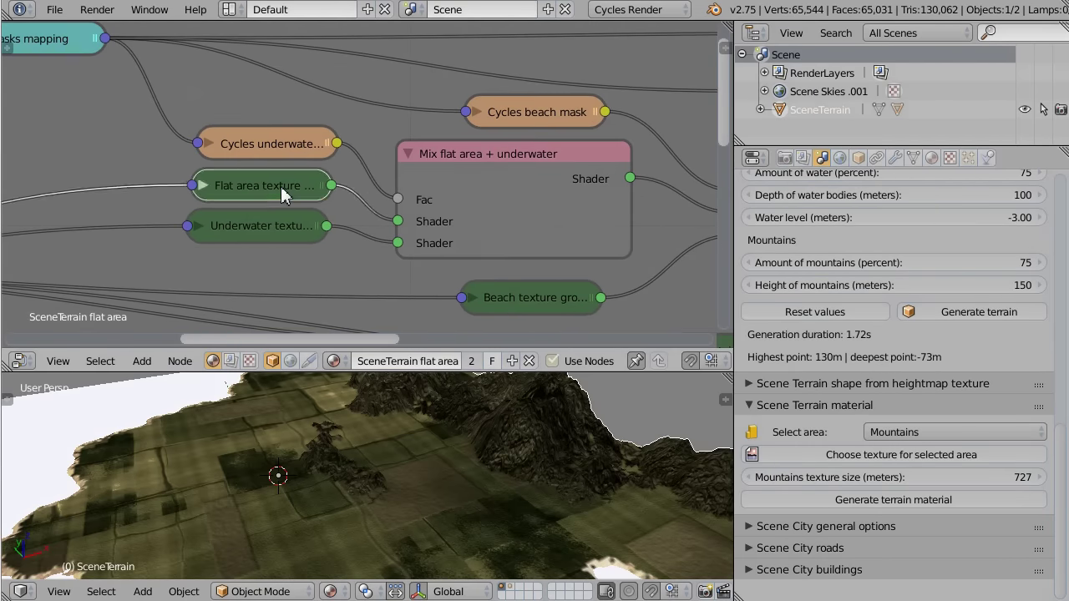
key(Tab)
click(269, 225)
key(Tab)
key(Tab)
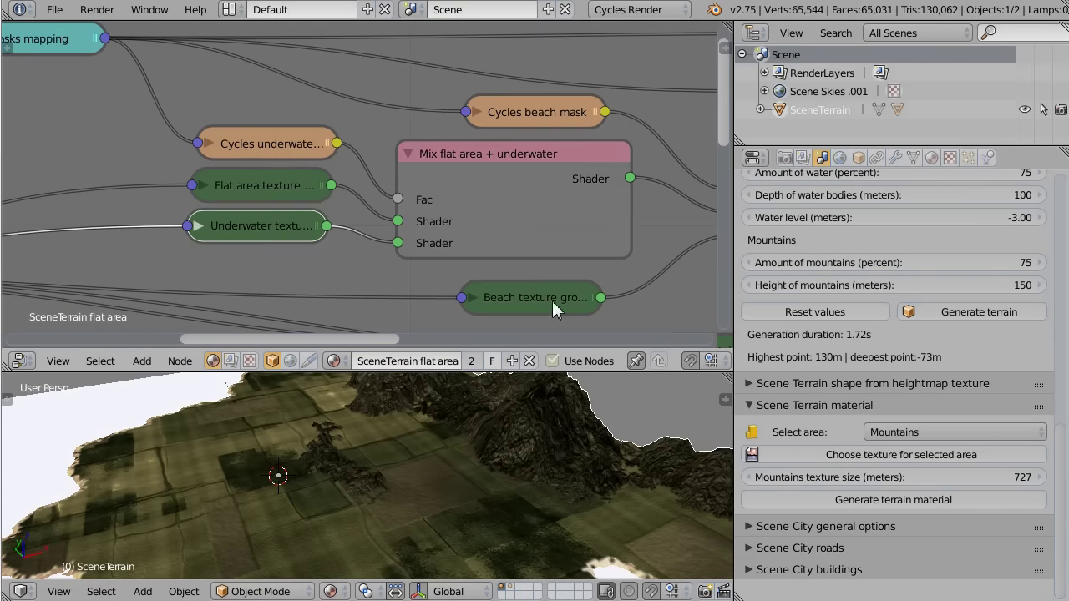
Follow the mountain and urban texture groups to their mix shaders and select the urban texture group
middle_drag(669, 301, 329, 205)
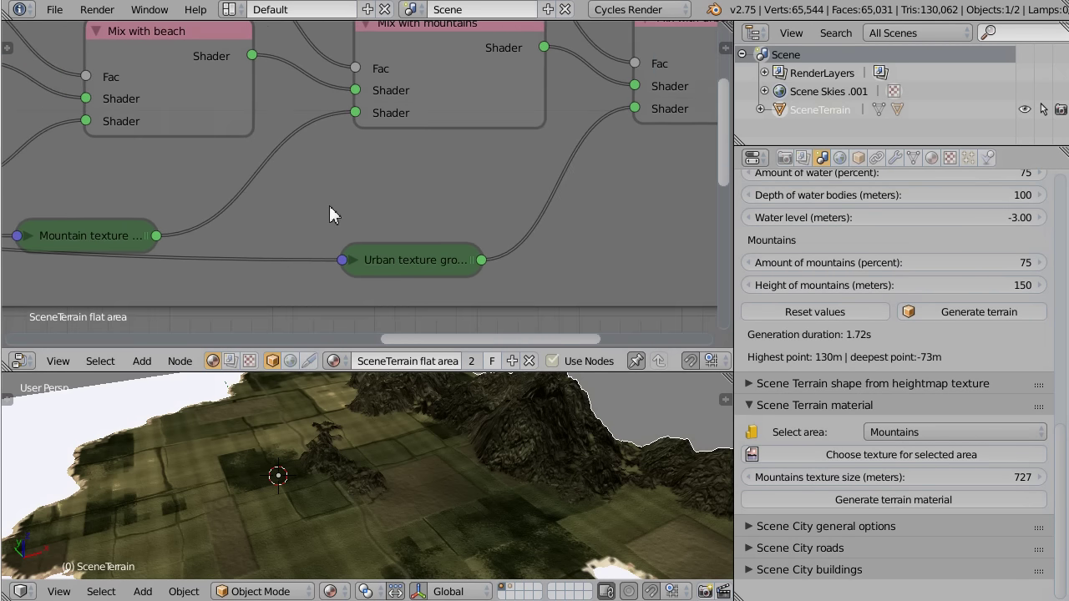
middle_drag(423, 238, 346, 310)
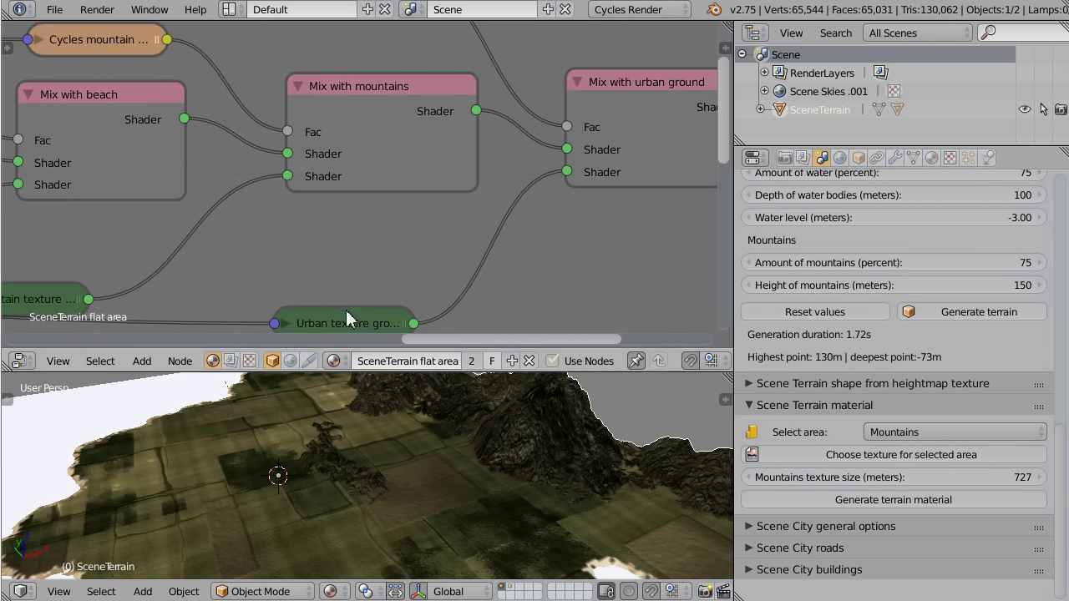
middle_drag(322, 261, 274, 204)
click(284, 264)
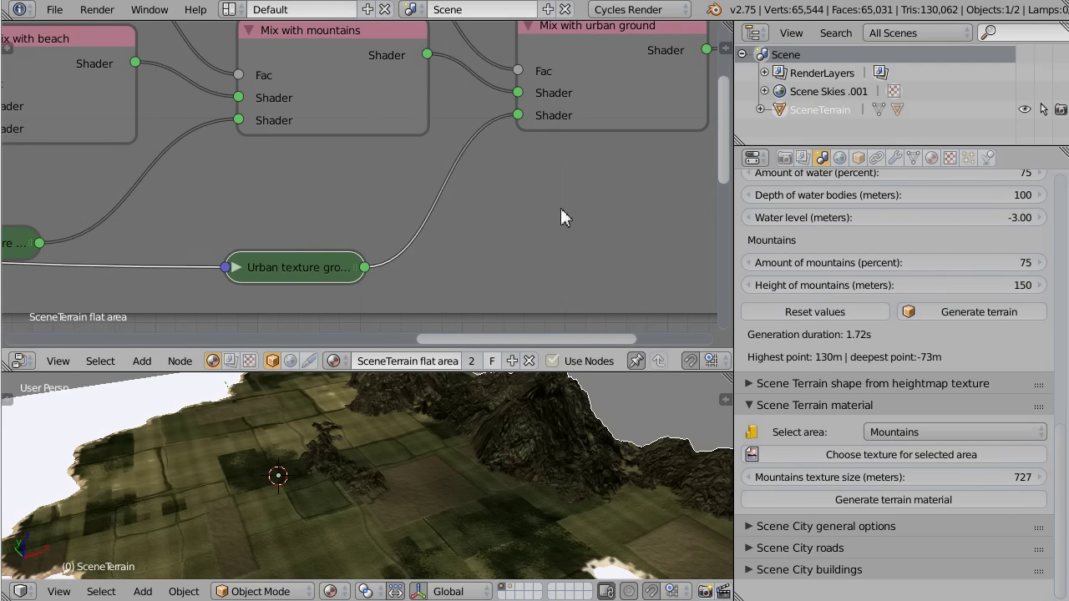
Examine the Cycles mask nodes that drive the mix shaders, selecting the underwater, beach and urban masks
middle_drag(334, 188, 408, 361)
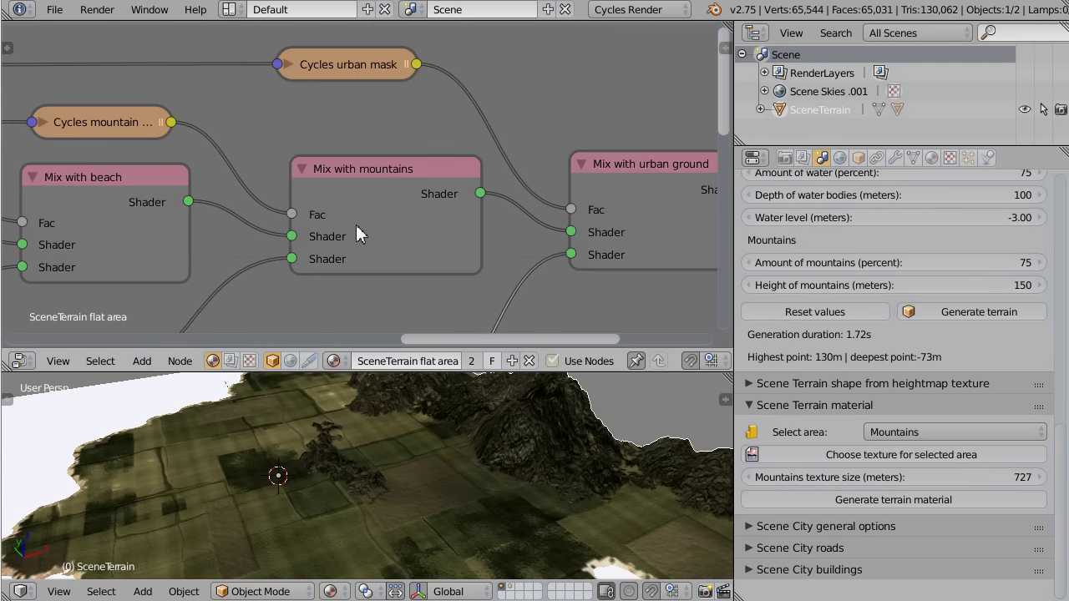
scroll(354, 225, down, 1)
middle_drag(285, 140, 594, 167)
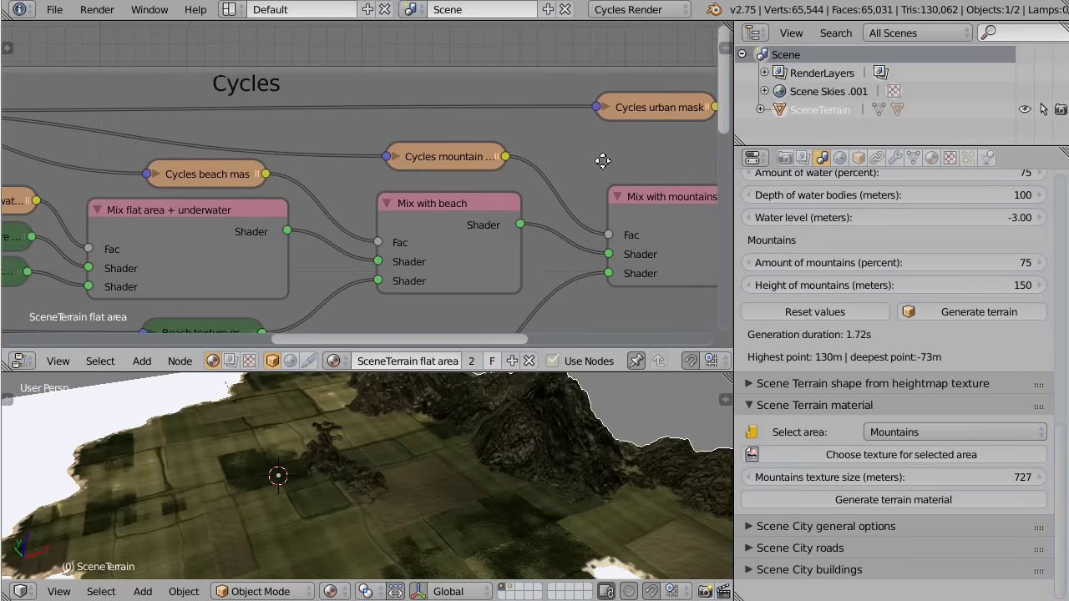
middle_drag(284, 142, 498, 135)
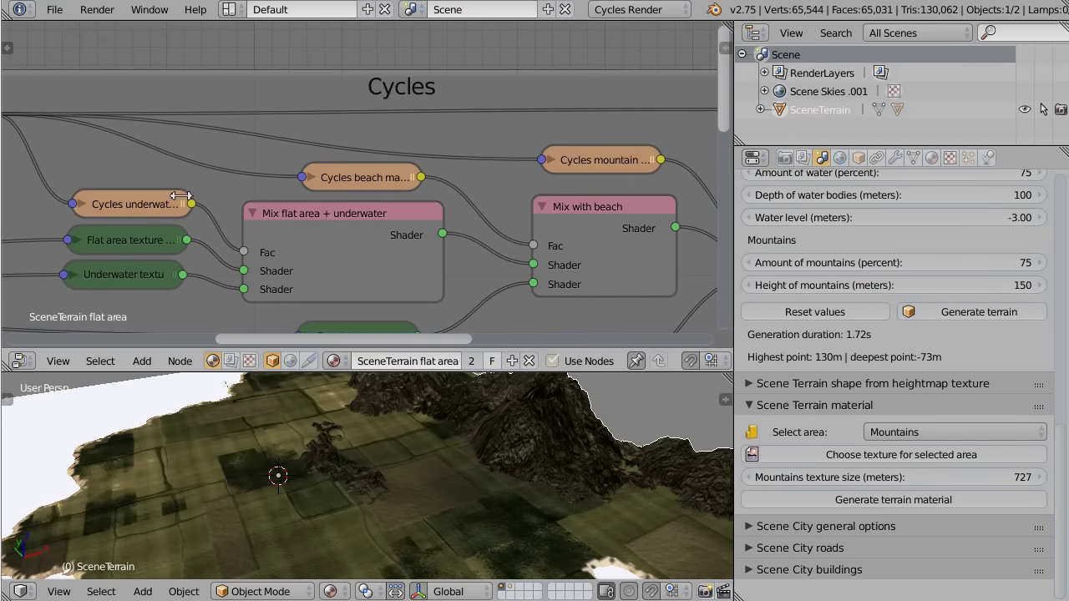
right_click(146, 205)
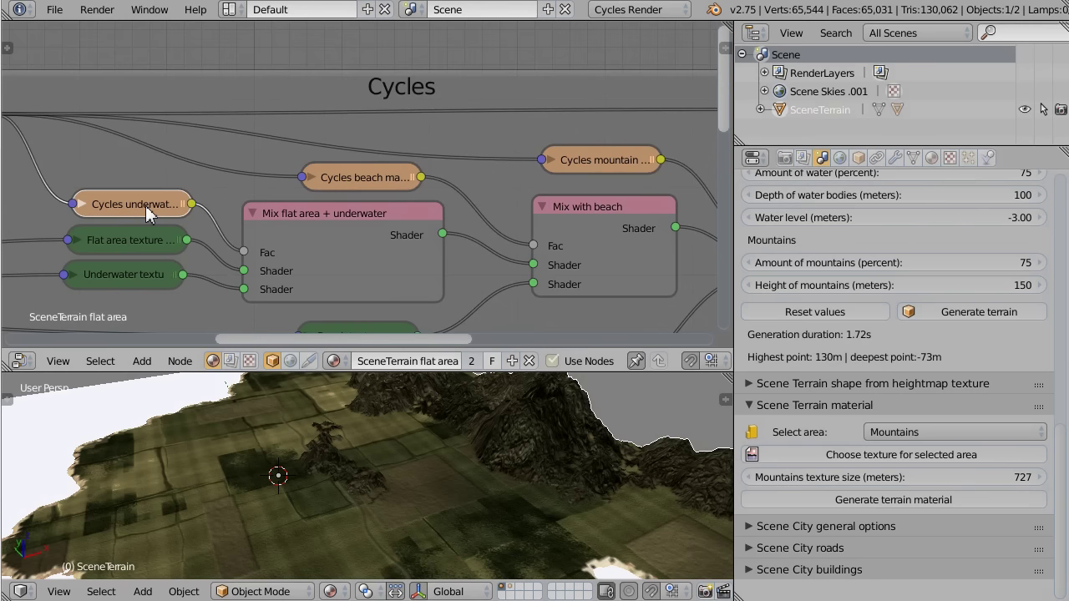
right_click(356, 184)
middle_drag(618, 192, 361, 135)
right_click(560, 74)
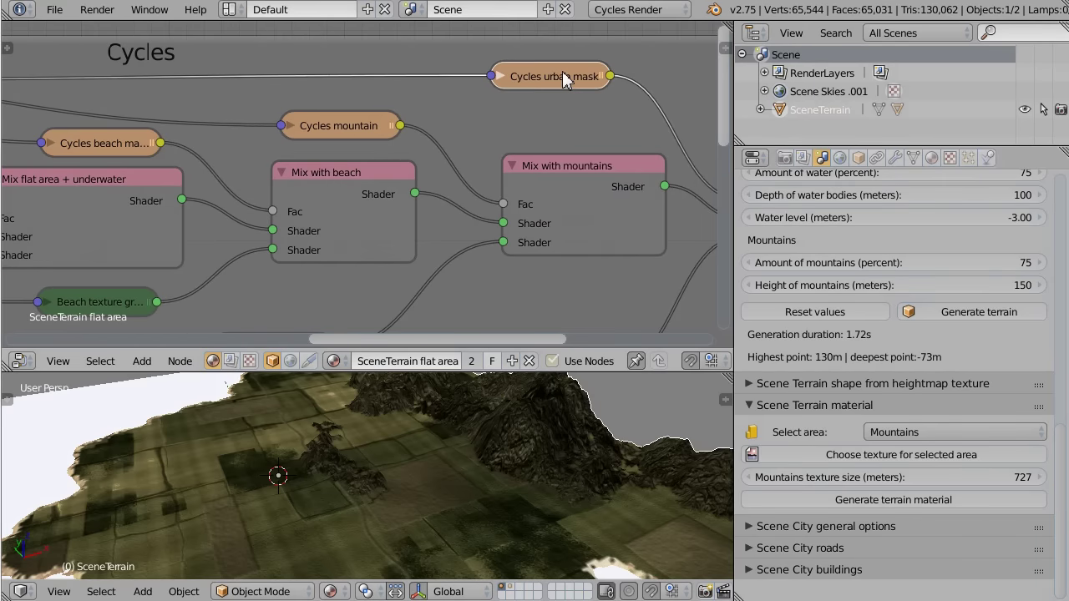
Follow the Cycles mask nodes along the chain of mix shaders up to the urban ground mix
middle_drag(506, 132, 278, 130)
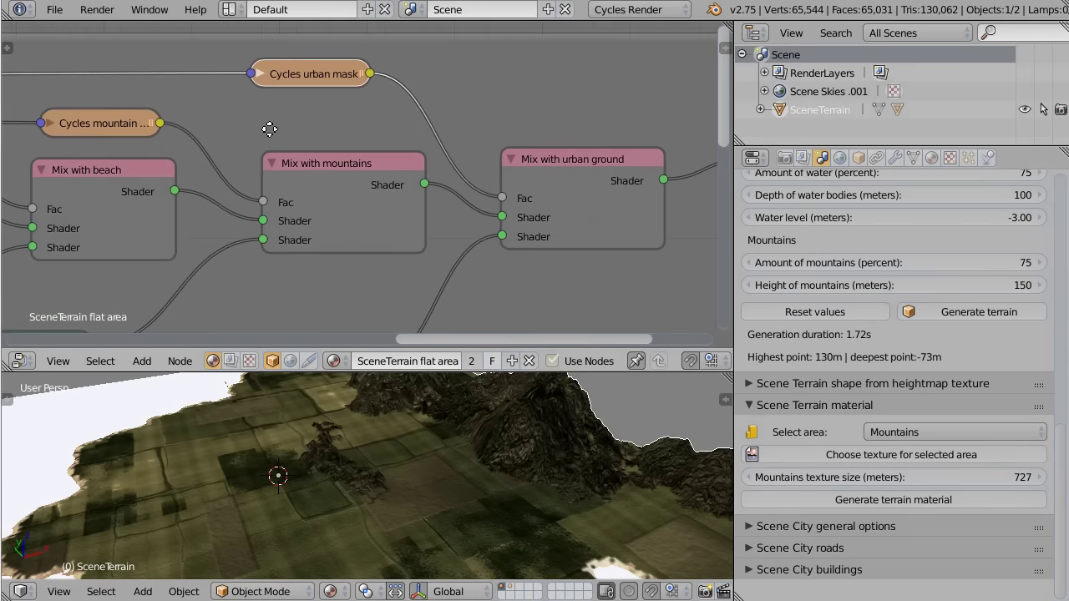
mouse_move(453, 119)
middle_down()
mouse_move(255, 117)
mouse_move(325, 124)
mouse_move(57, 136)
middle_up()
middle_drag(241, 144, 526, 165)
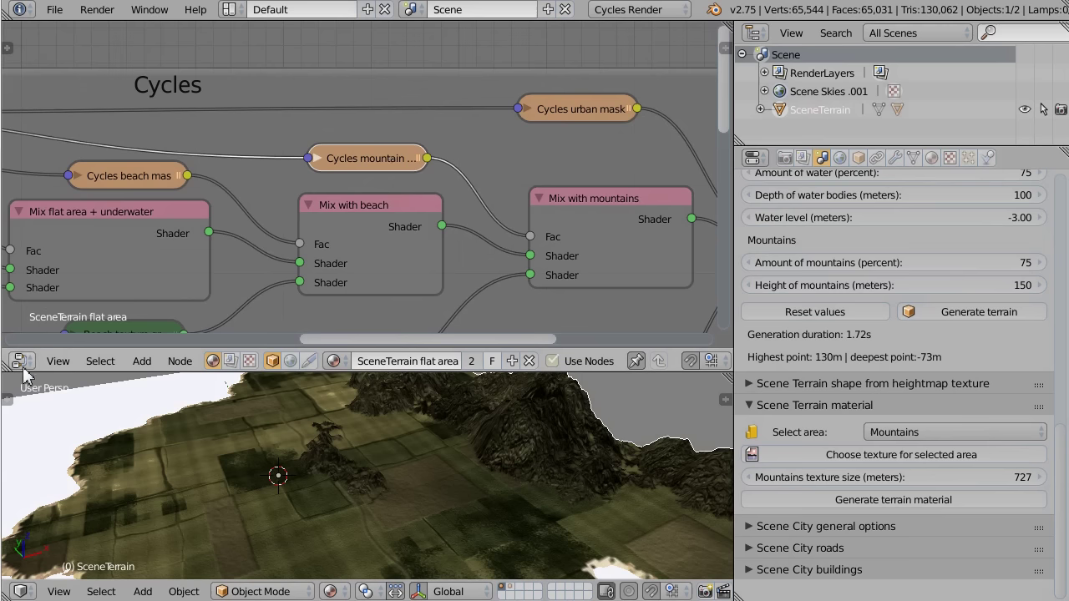
Split the Node Editor area and turn the new area into a UV/Image Editor
drag(24, 374, 339, 368)
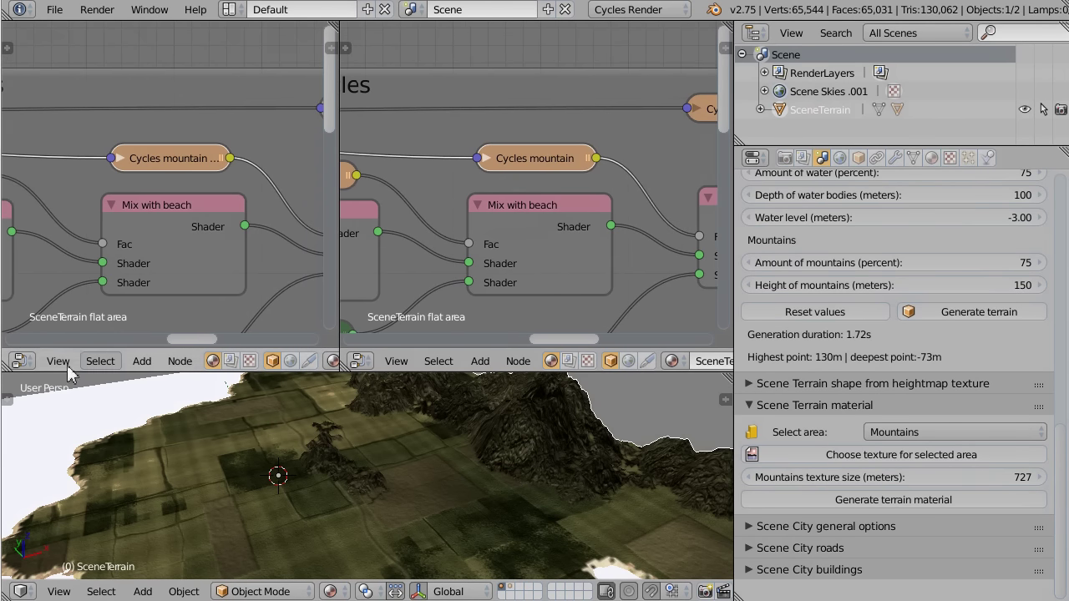
click(22, 361)
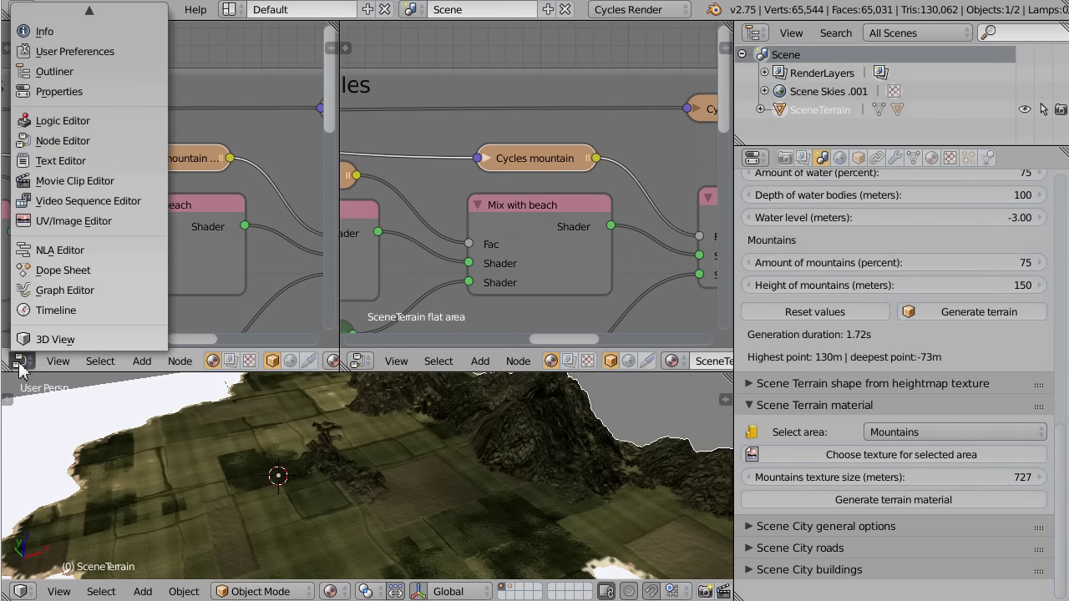
click(72, 222)
scroll(187, 256, down, 5)
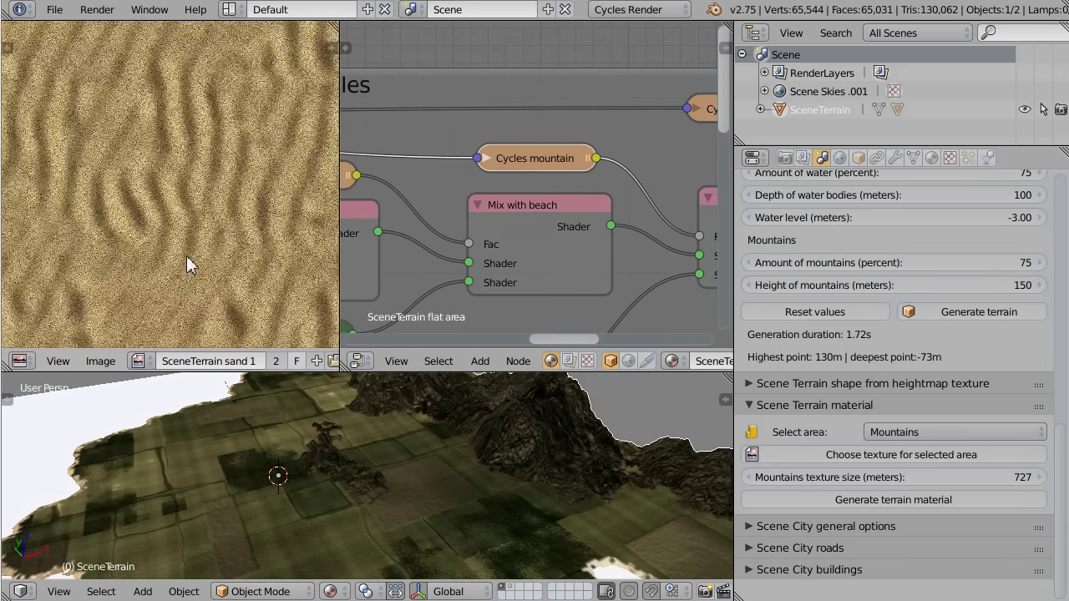
Display the SceneTerrain underwater mask image, examine it up close and fit it in view
click(150, 362)
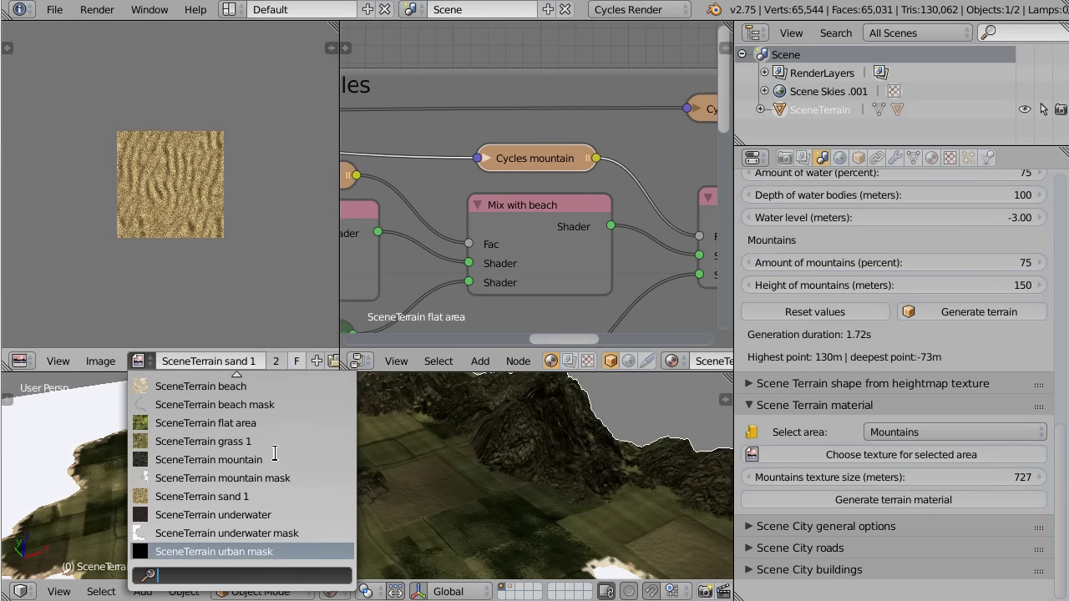
click(250, 532)
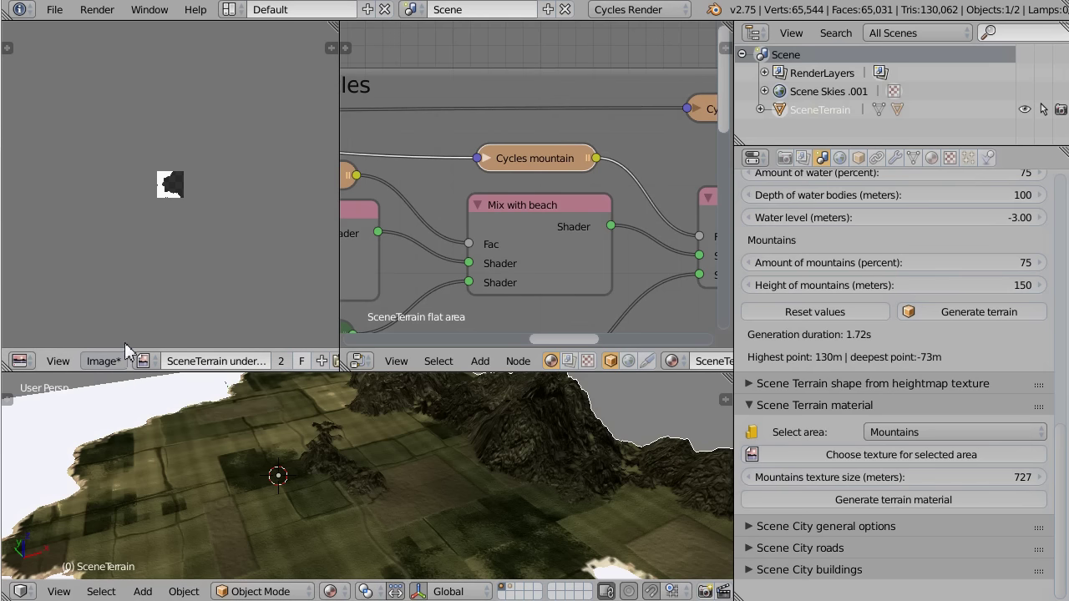
scroll(209, 241, up, 6)
scroll(209, 240, up, 5)
scroll(138, 361, down, 3)
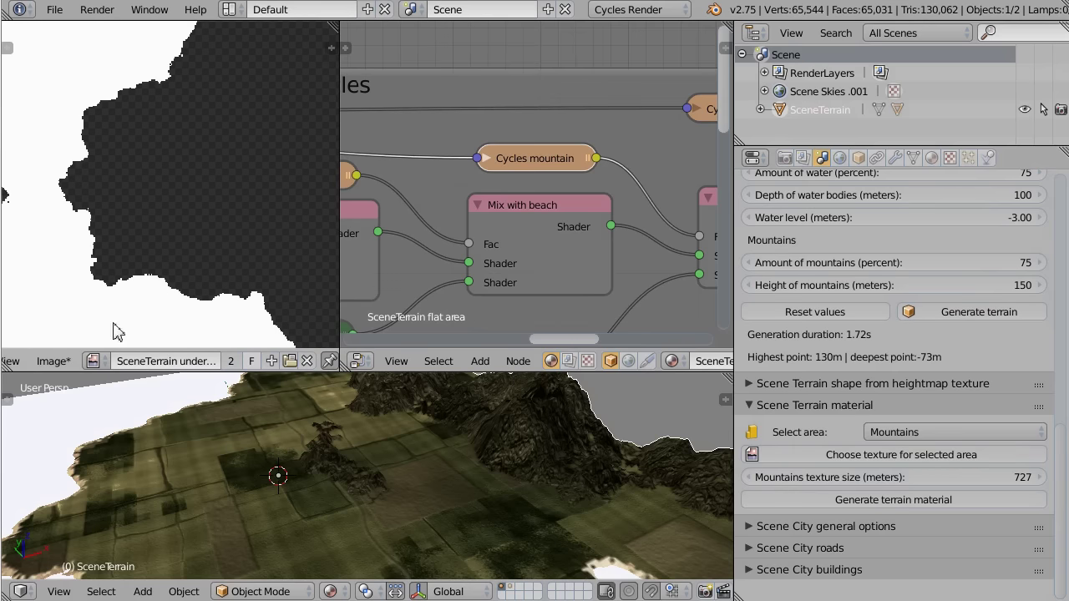
key(Home)
Look over the options for saving the mask image and for packing external data into the blend file
click(48, 361)
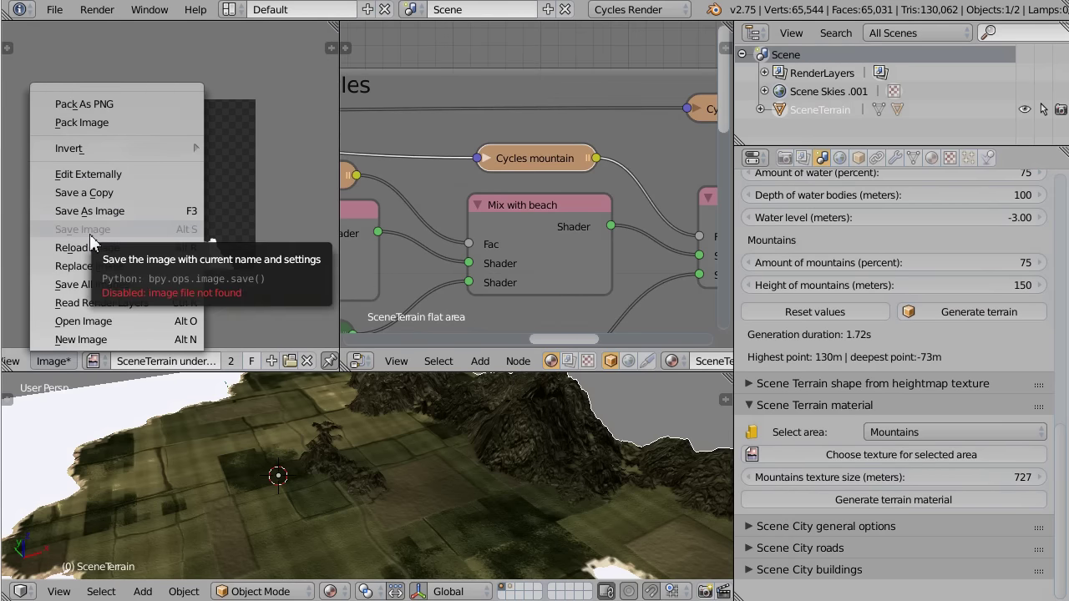
click(54, 10)
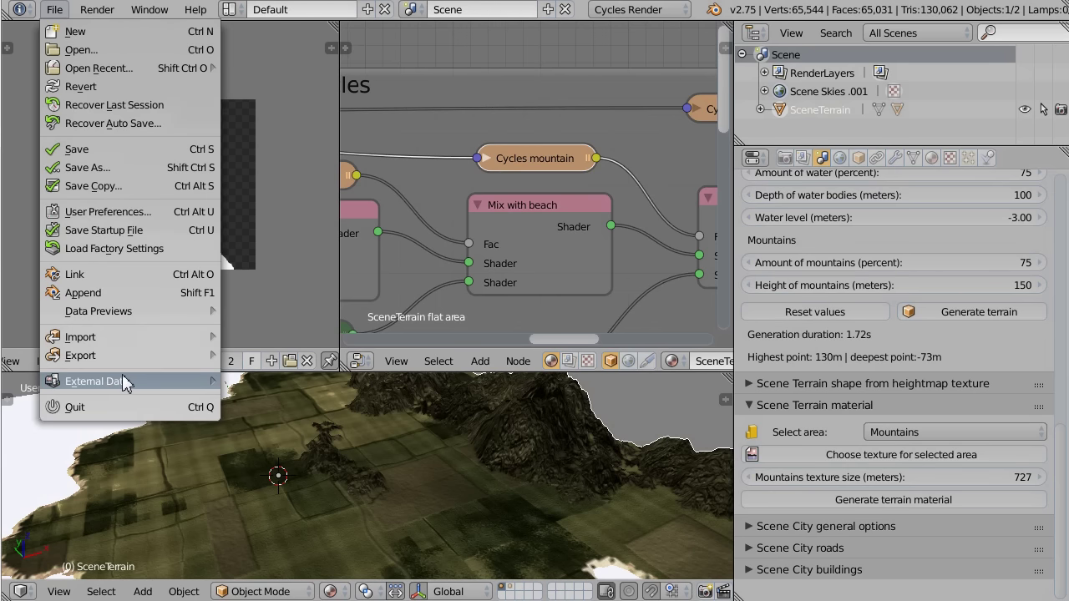
mouse_move(122, 378)
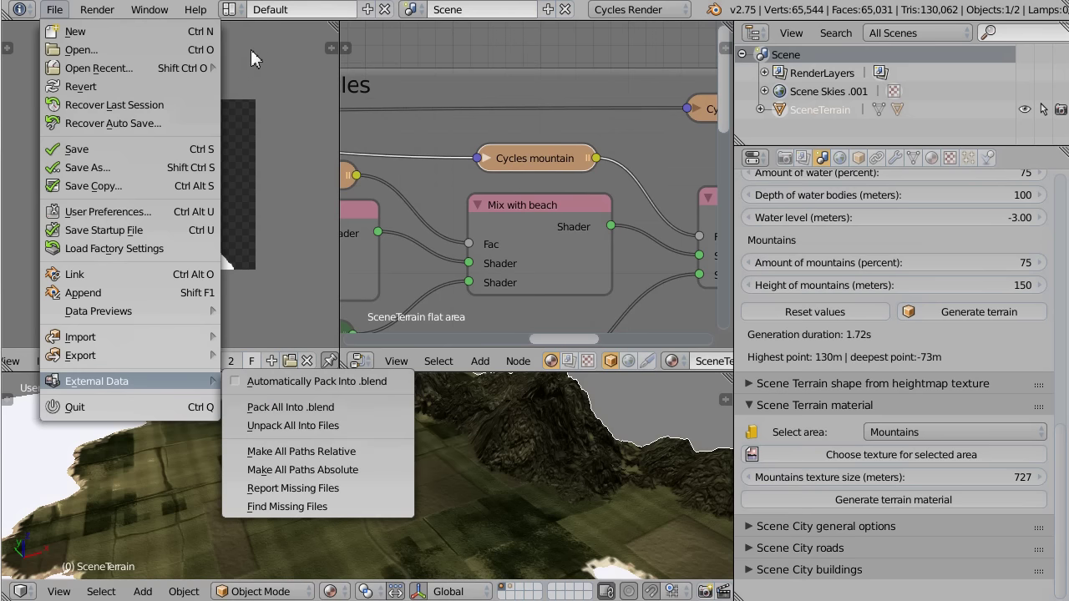
scroll(246, 264, down, 1)
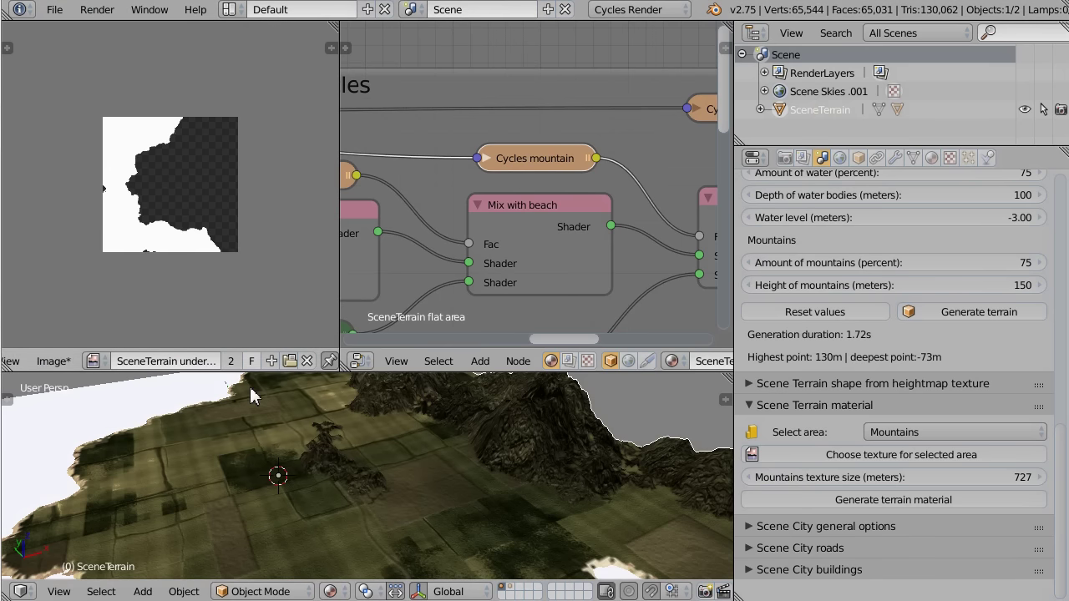
Merge the image area back into the Node Editor and look over the complete Cycles and Blender Internal node frames
scroll(335, 466, down, 4)
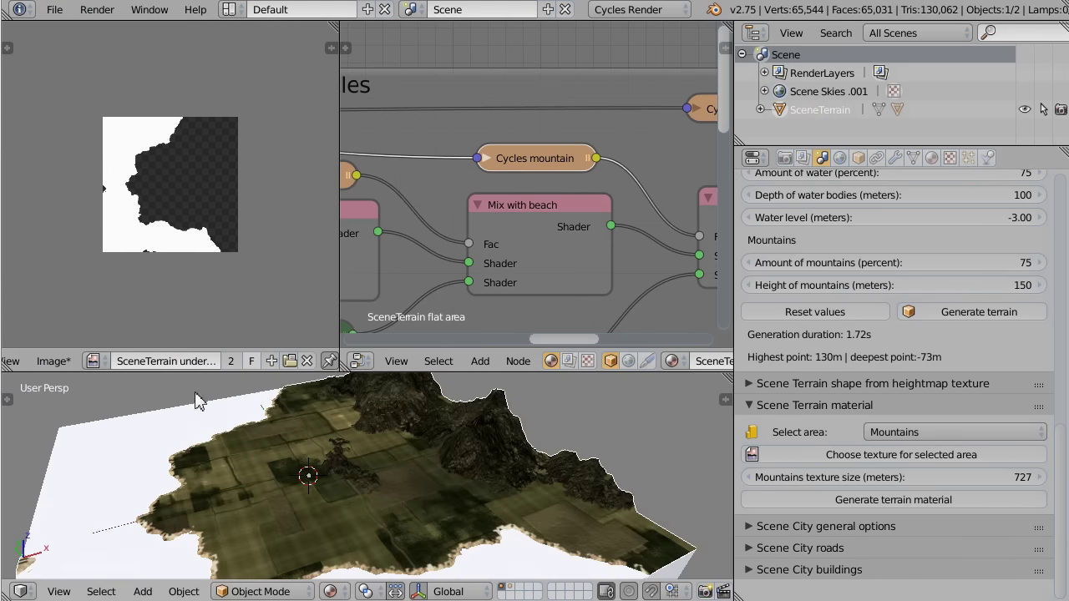
drag(345, 48, 229, 304)
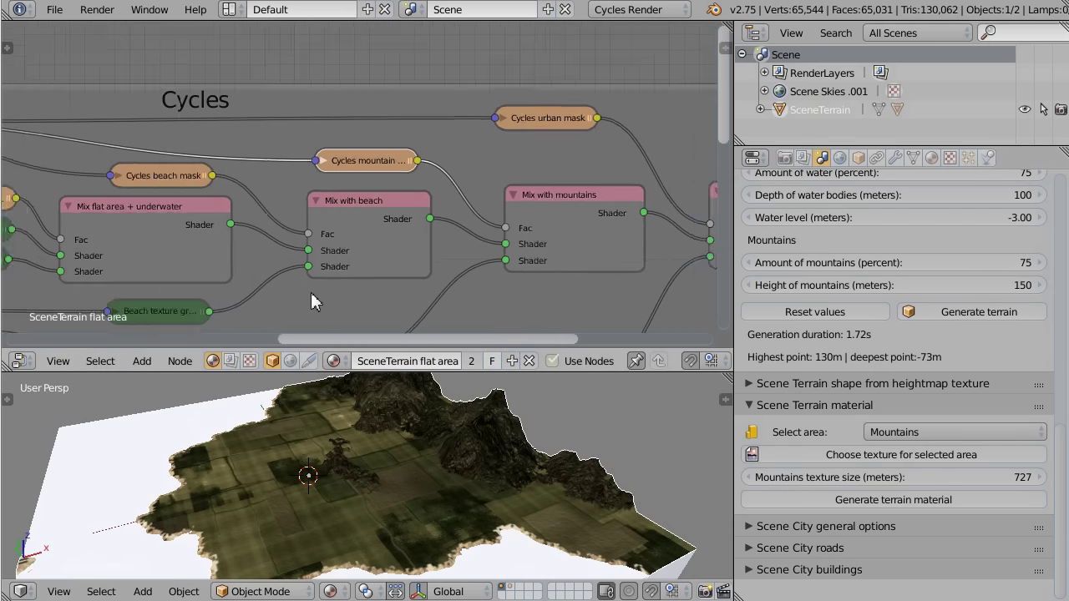
scroll(311, 292, down, 3)
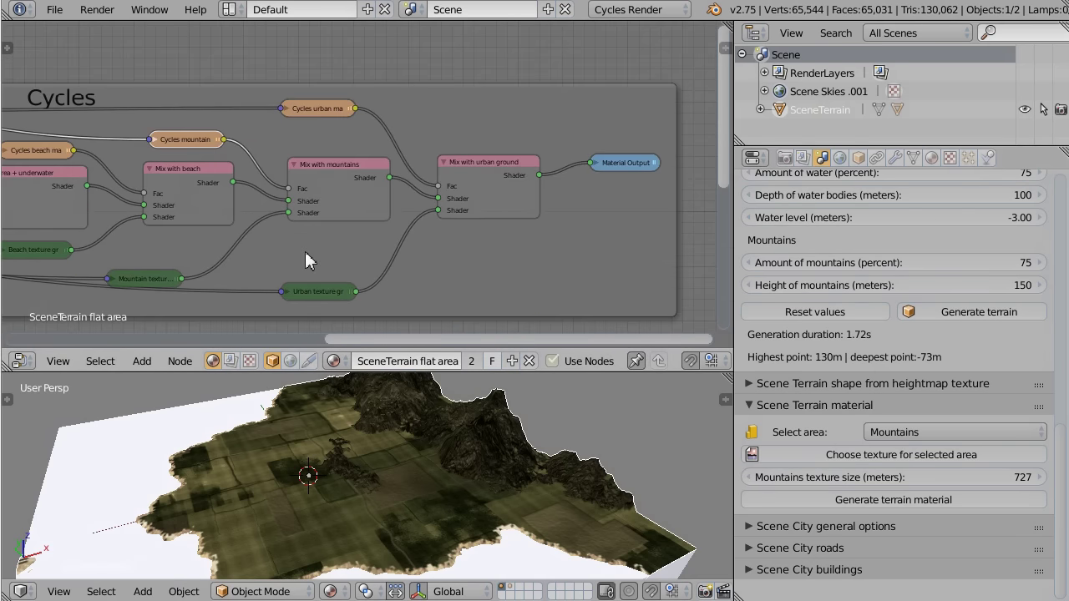
scroll(284, 271, down, 2)
middle_drag(212, 293, 501, 215)
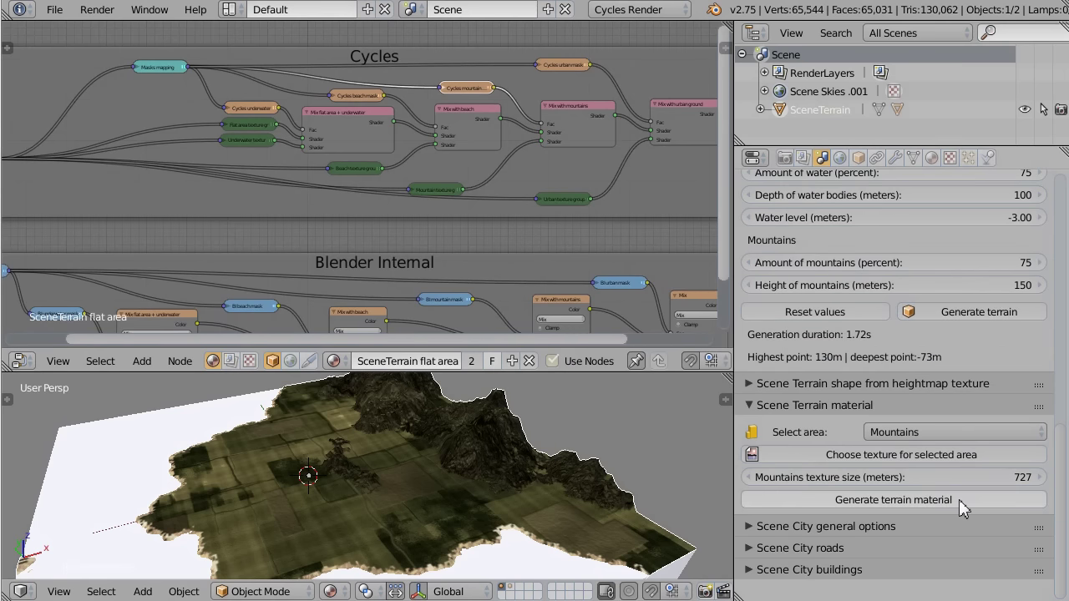
key(Home)
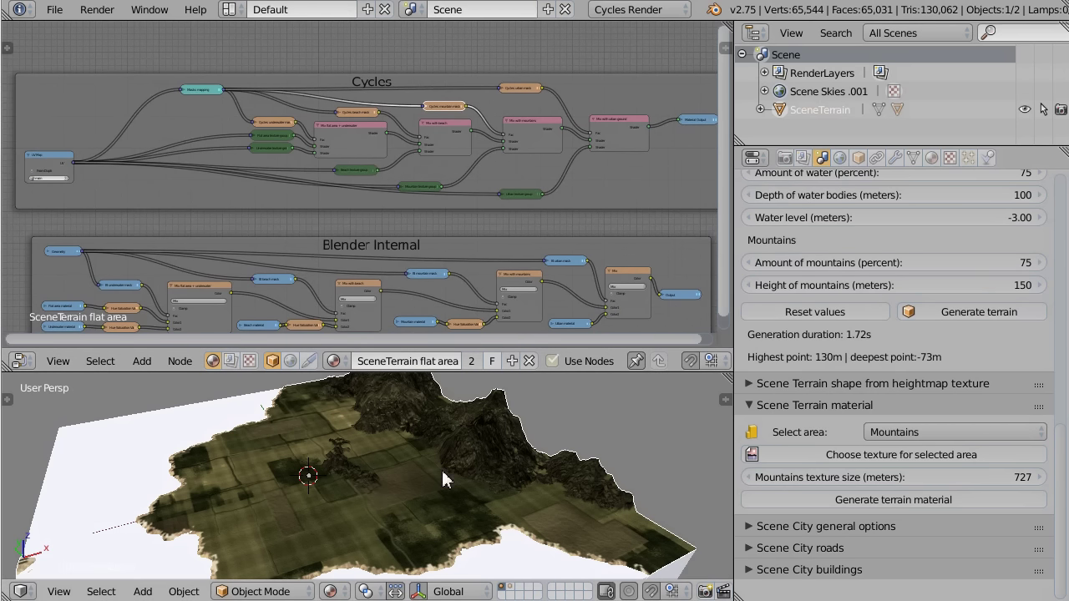
View the textured terrain from other angles and look over the terrain shape presets
key(KP_4)
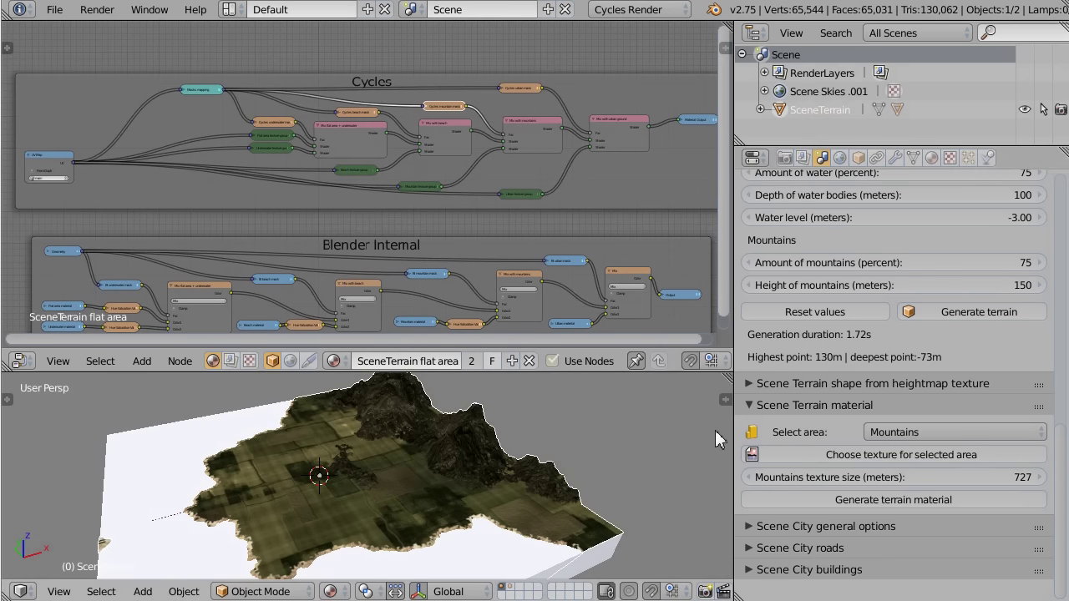
middle_drag(587, 466, 539, 491)
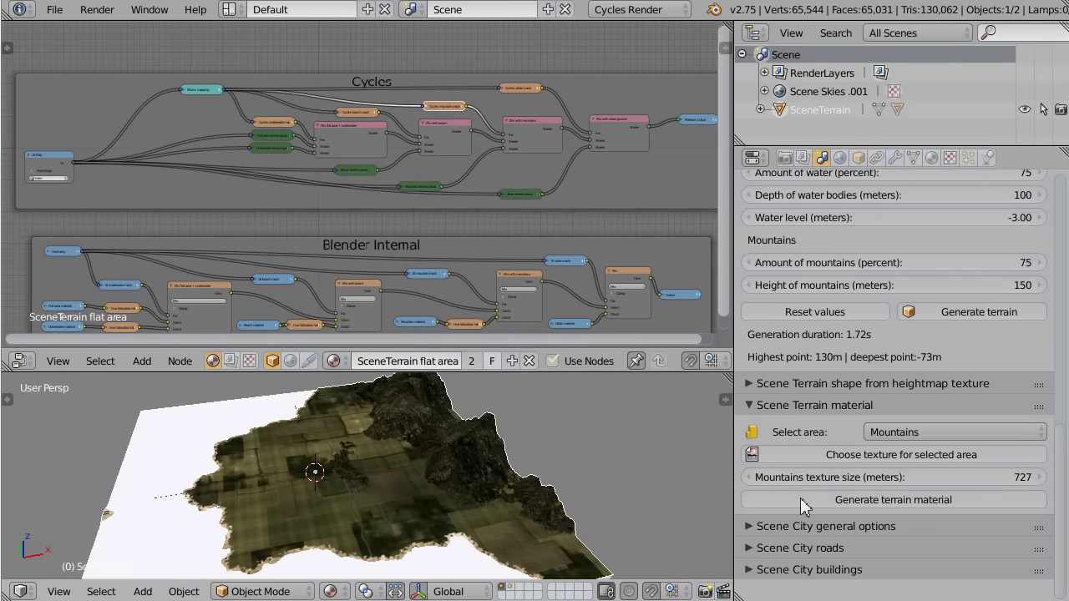
scroll(947, 341, up, 7)
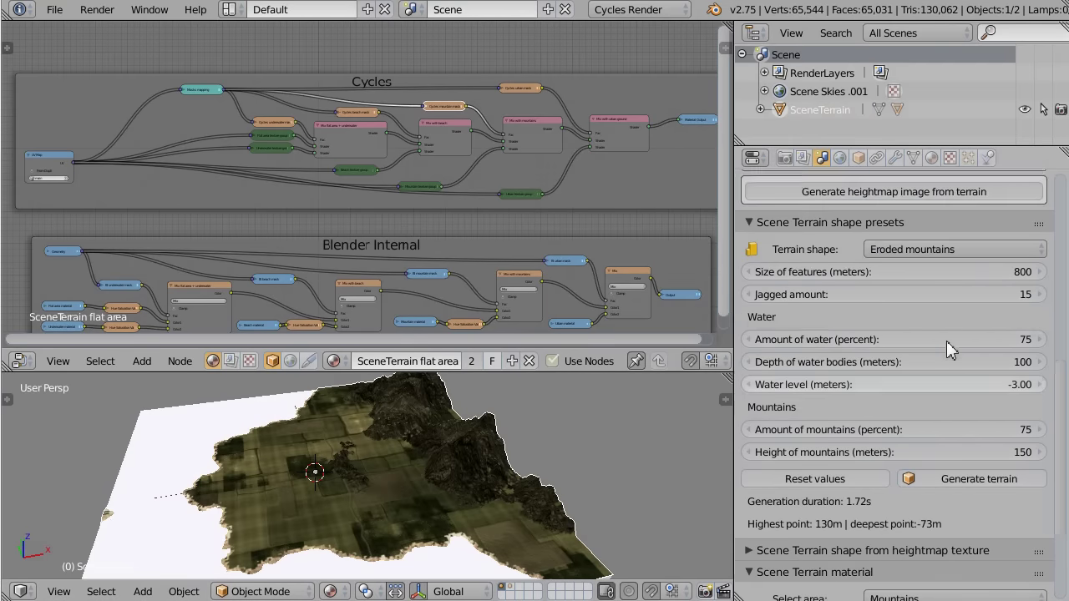